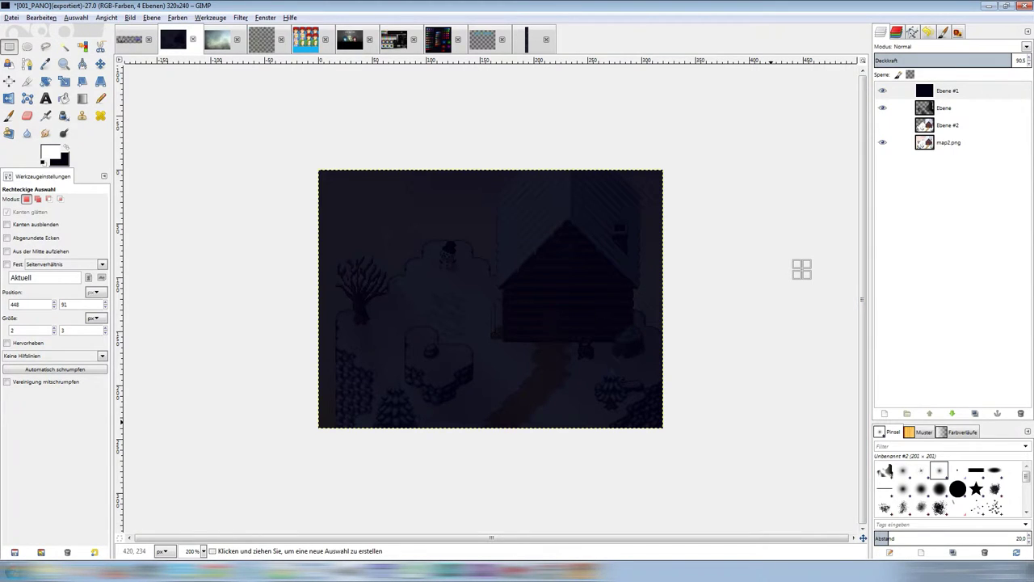
# Deselect on the GIMP night panorama and switch to the Marktplatz map in RPG Maker XP.
pyautogui.click(771, 421)
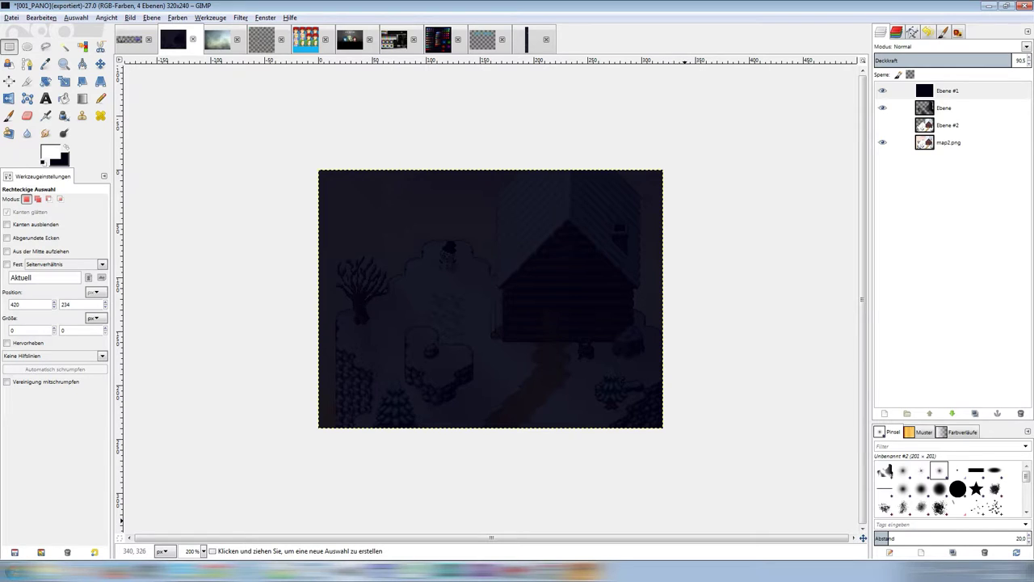
pyautogui.click(579, 572)
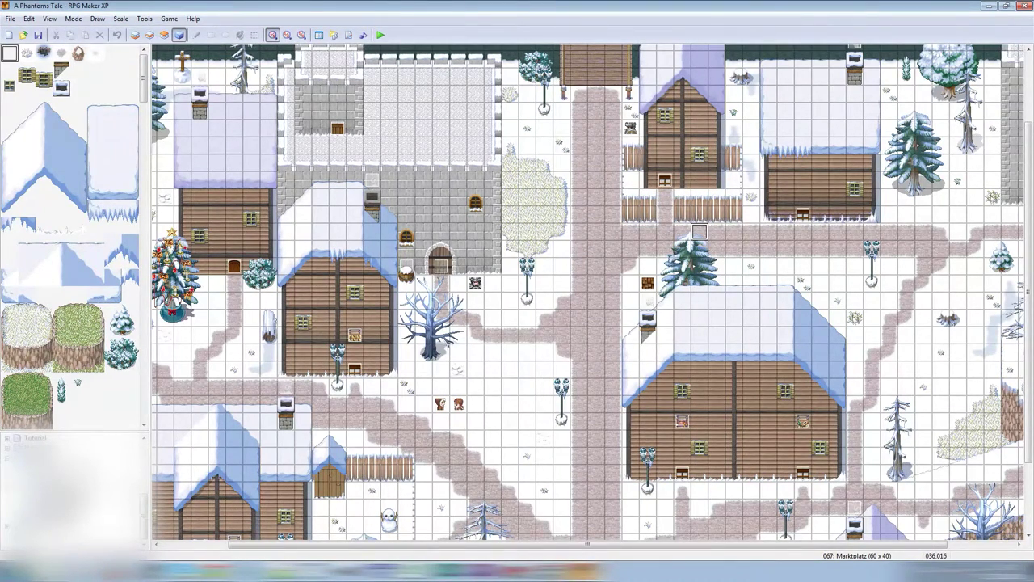
# Playtest the snowy town in RPG Maker XP, then launch the RPG Maker 2003 test play.
pyautogui.click(381, 35)
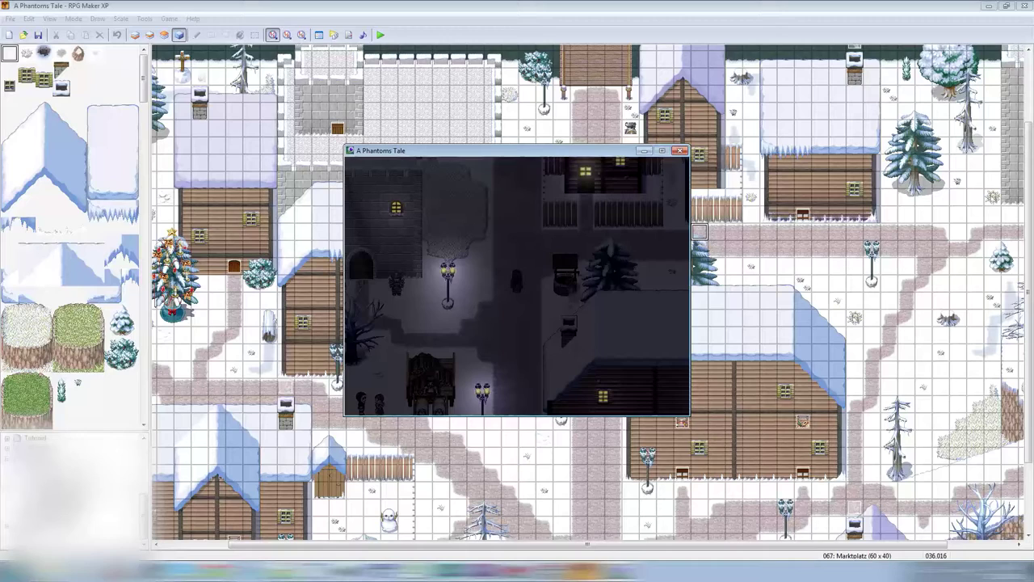
pyautogui.press('Down')
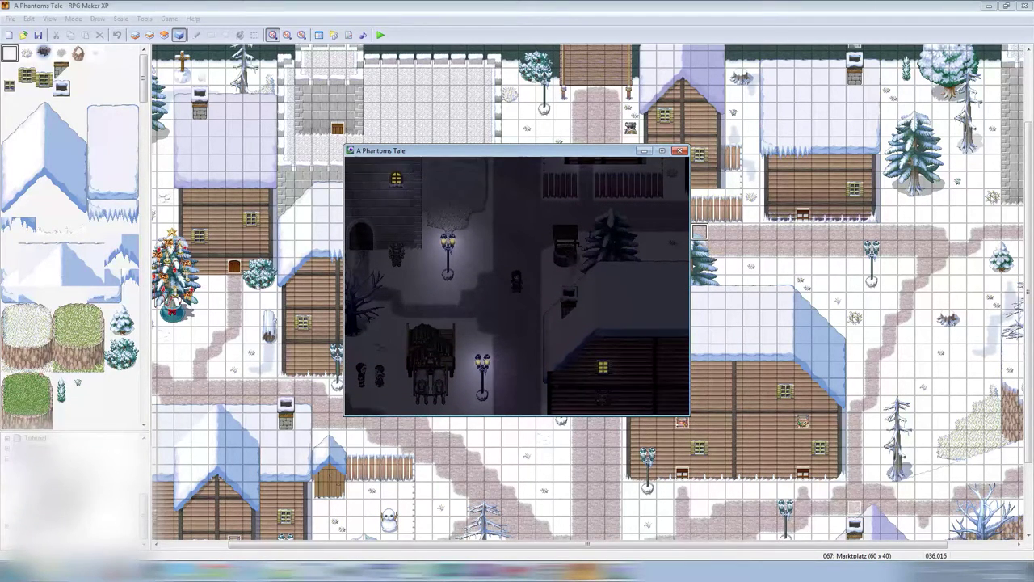
pyautogui.click(679, 151)
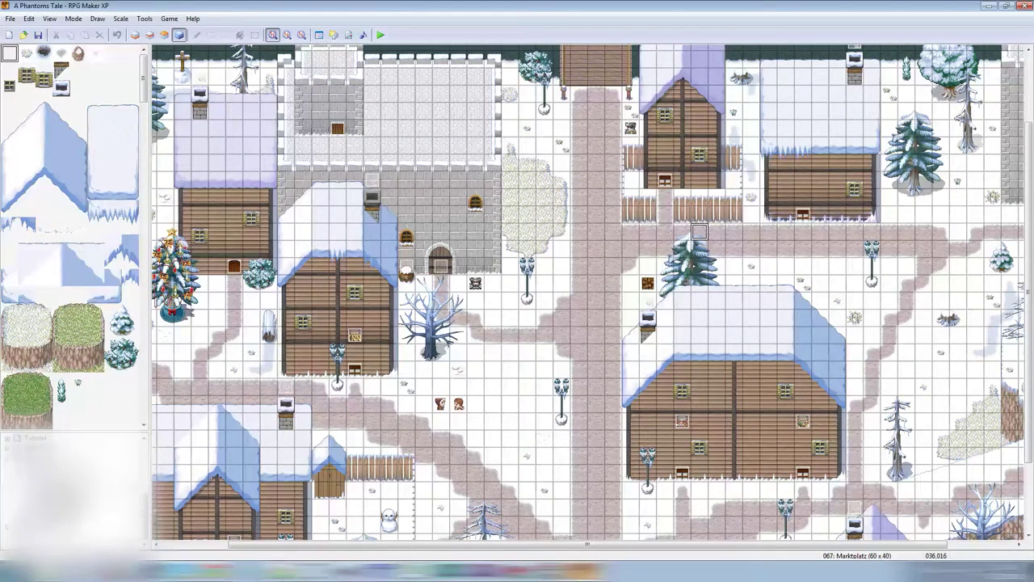
pyautogui.hotkey('alt', 'Tab')
pyautogui.click(830, 159)
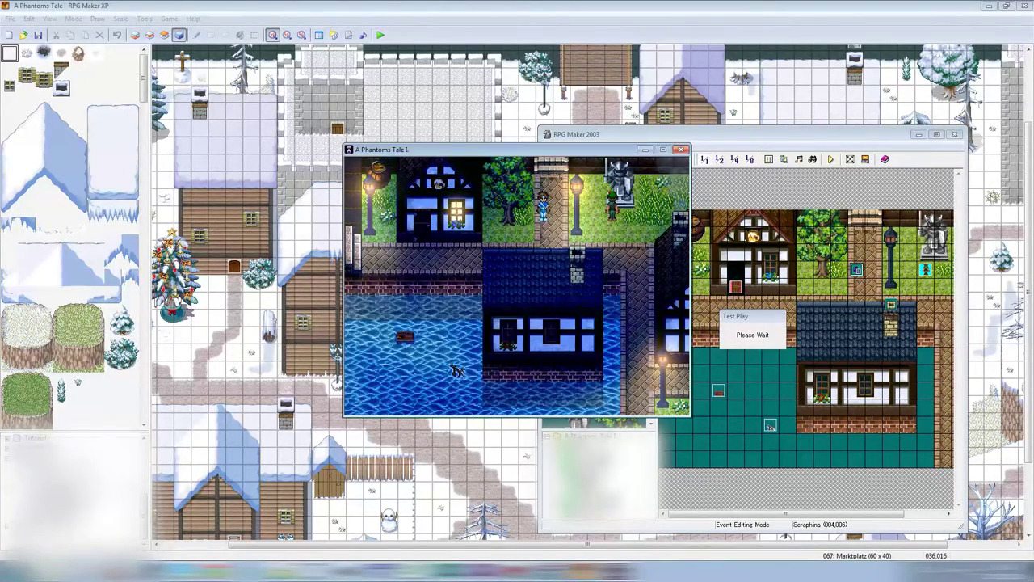
# Walk the test character back and forth along the waterside street.
pyautogui.press('Down')
pyautogui.press('Down')
pyautogui.press('Left')
pyautogui.press('Left')
pyautogui.press('Left')
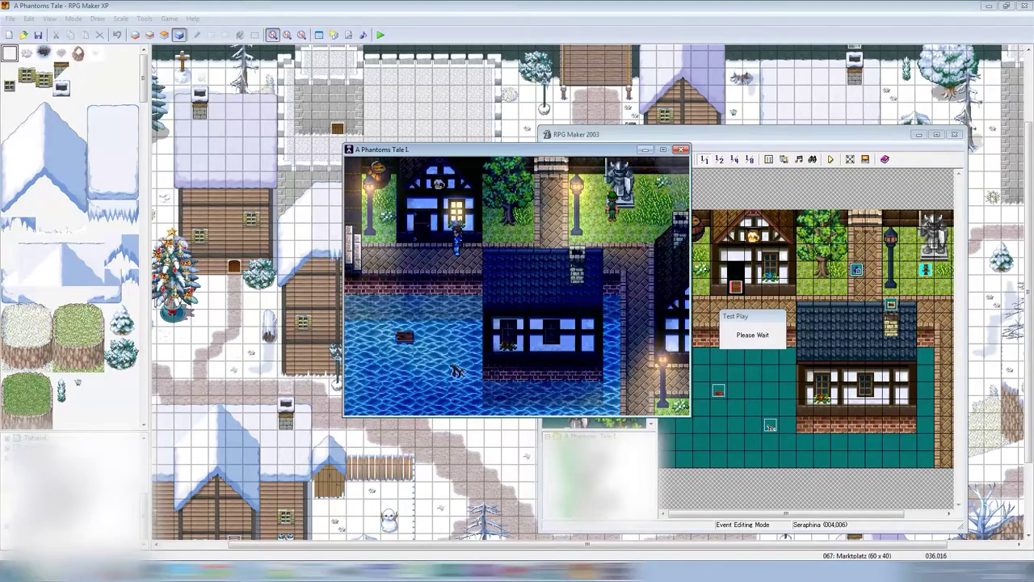
pyautogui.press('Right')
pyautogui.press('Right')
pyautogui.press('Right')
pyautogui.press('Right')
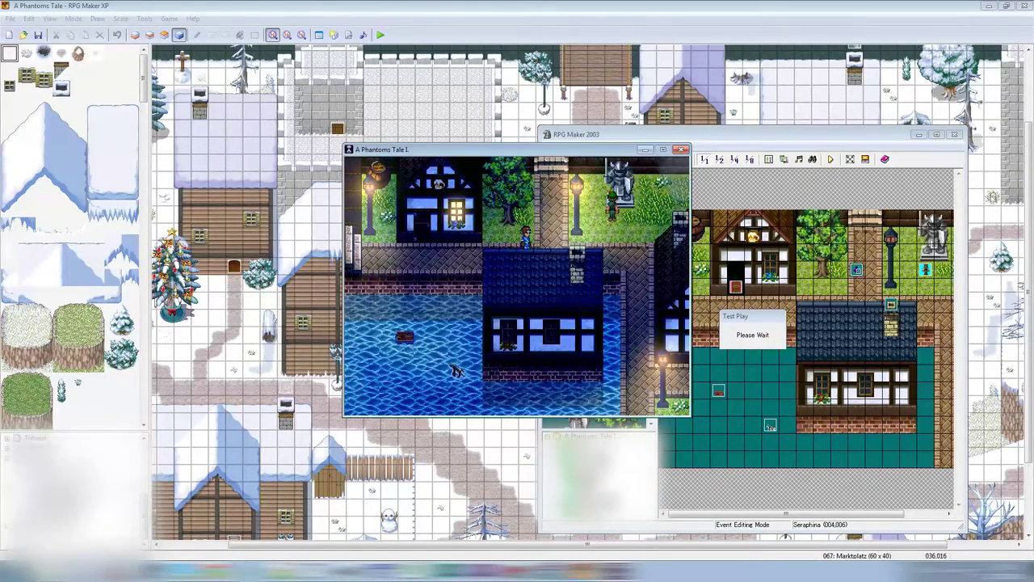
pyautogui.press('Left')
pyautogui.press('Left')
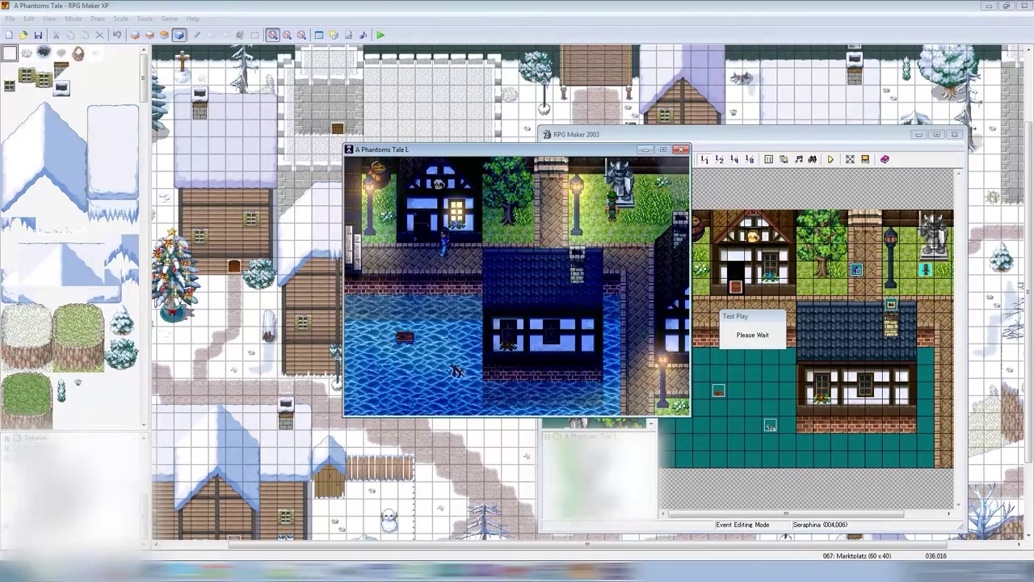
pyautogui.press('Left')
# Walk through the inn and its lower room, then end the test play.
pyautogui.press('Up')
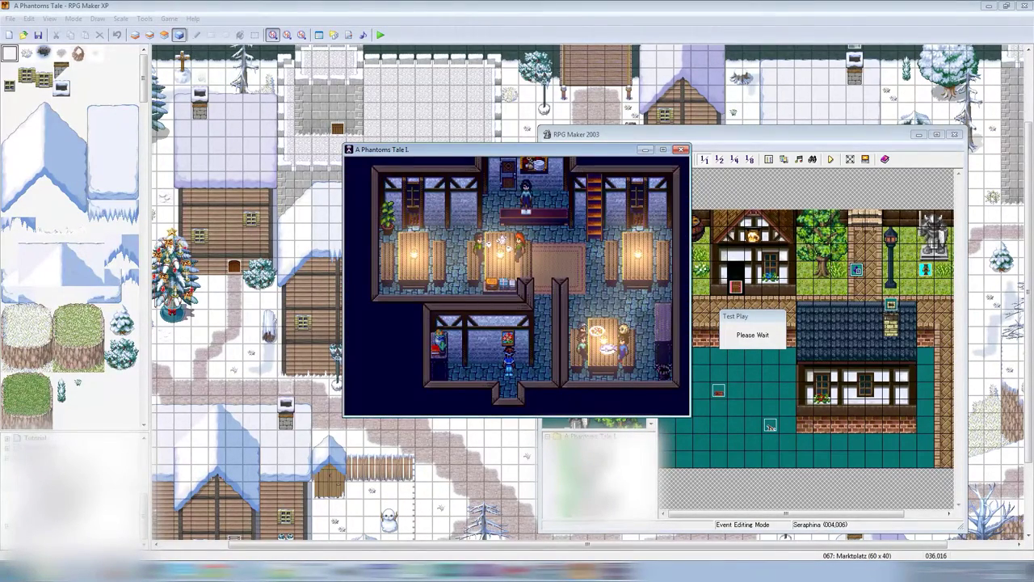
pyautogui.press('Right')
pyautogui.press('Right')
pyautogui.press('Up')
pyautogui.press('Up')
pyautogui.press('Up')
pyautogui.press('Up')
pyautogui.press('Up')
pyautogui.press('Up')
pyautogui.press('Left')
pyautogui.press('Left')
pyautogui.press('Left')
pyautogui.press('Up')
pyautogui.press('Up')
pyautogui.press('Up')
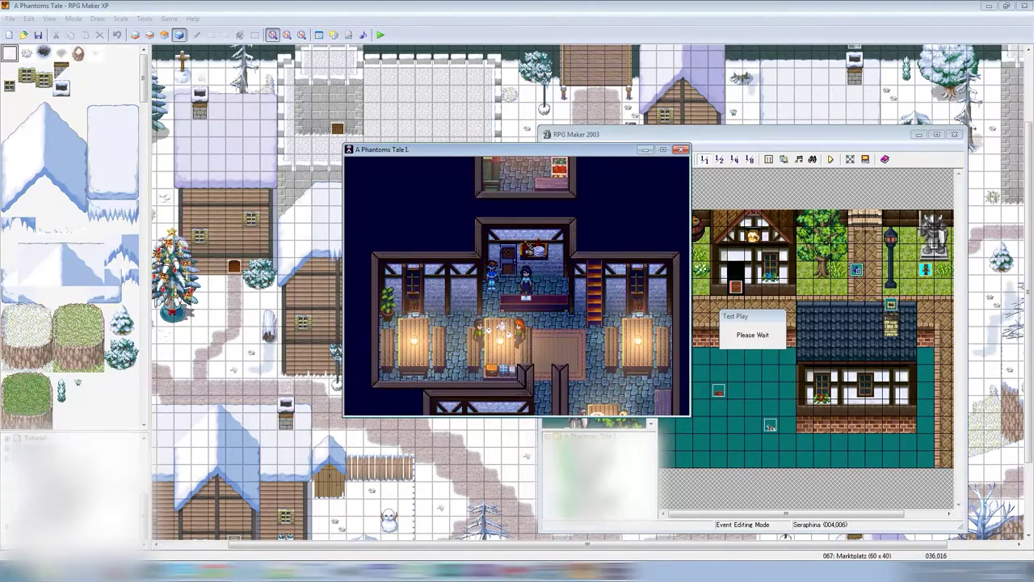
pyautogui.press('Down')
pyautogui.press('Down')
pyautogui.press('Right')
pyautogui.press('Right')
pyautogui.press('Right')
pyautogui.press('Down')
pyautogui.press('Down')
pyautogui.press('Down')
pyautogui.press('Down')
pyautogui.press('Down')
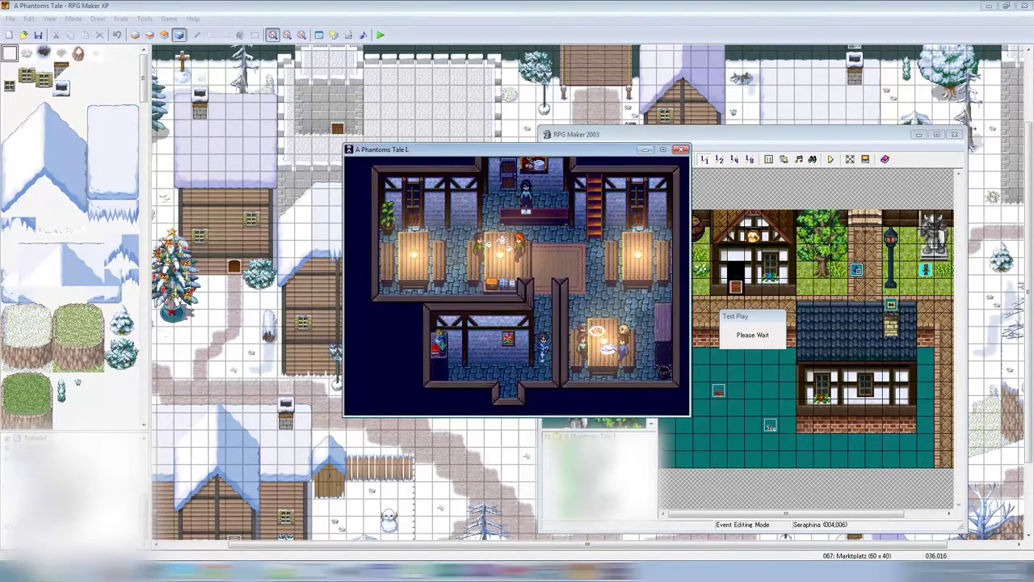
pyautogui.press('Left')
pyautogui.press('Down')
pyautogui.press('Down')
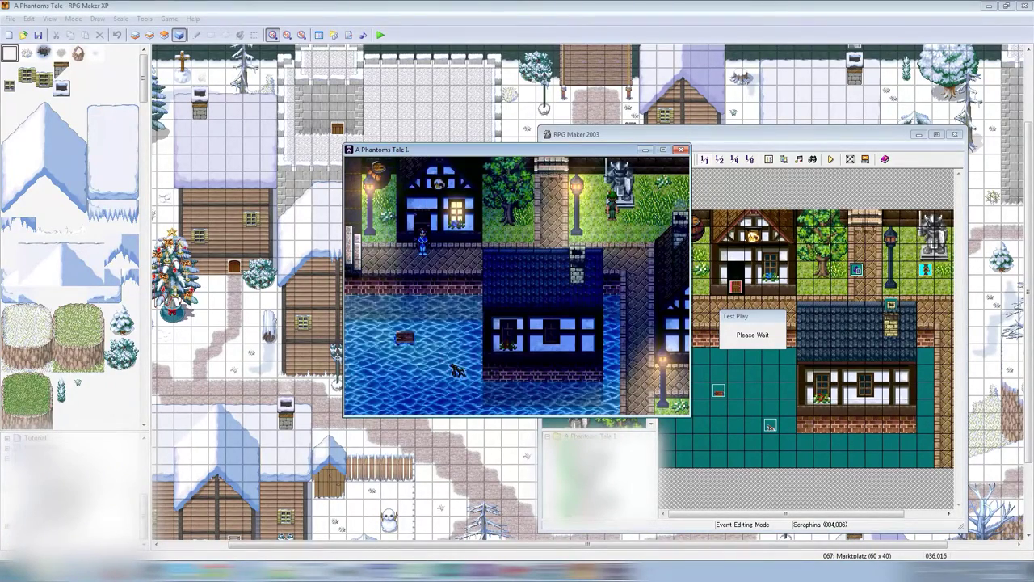
pyautogui.hotkey('alt', 'F4')
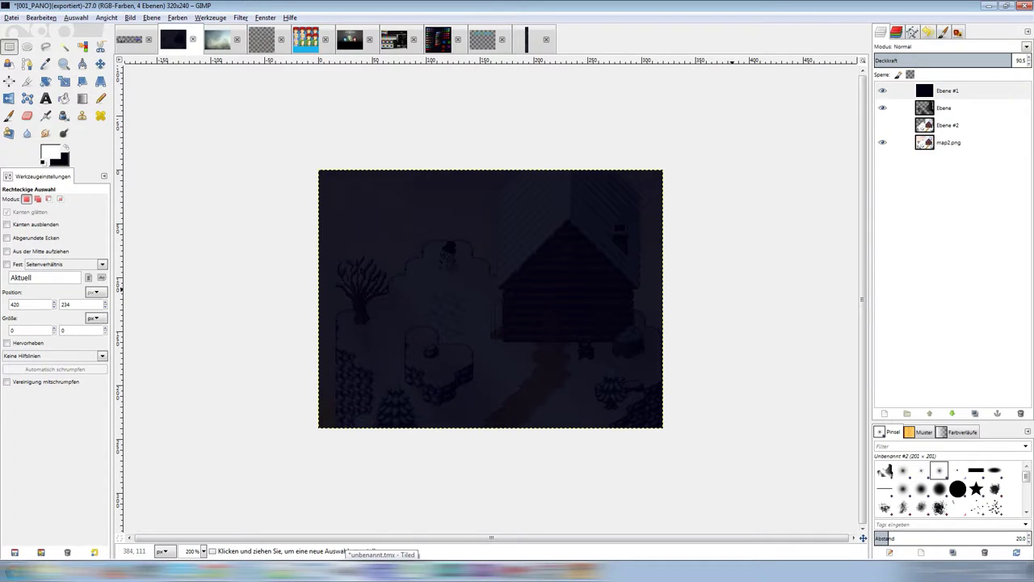
# Hide Ebene, briefly toggle the dark overlay, and open the 000010 background colour.
pyautogui.click(742, 286)
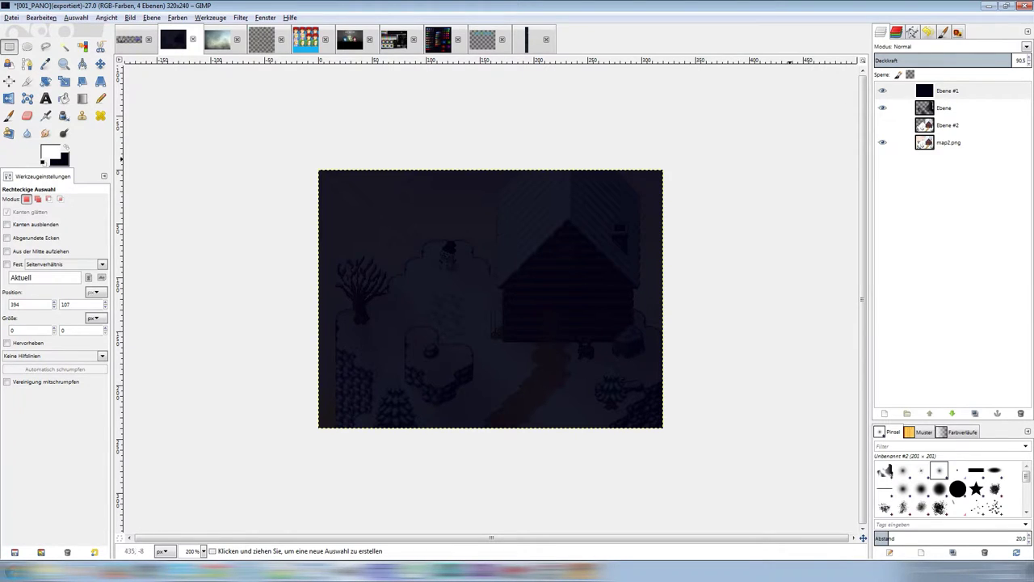
pyautogui.click(883, 107)
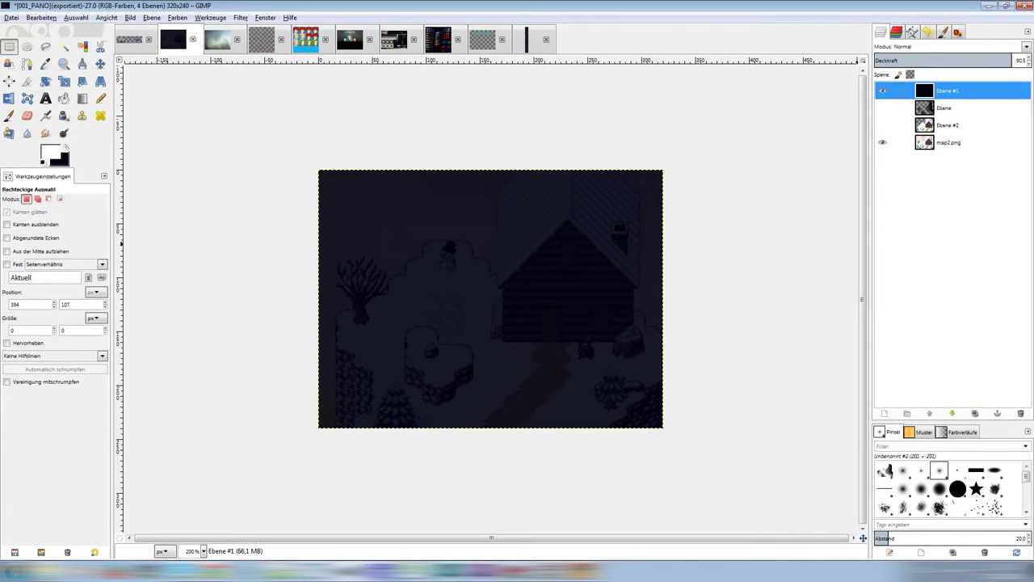
pyautogui.click(816, 267)
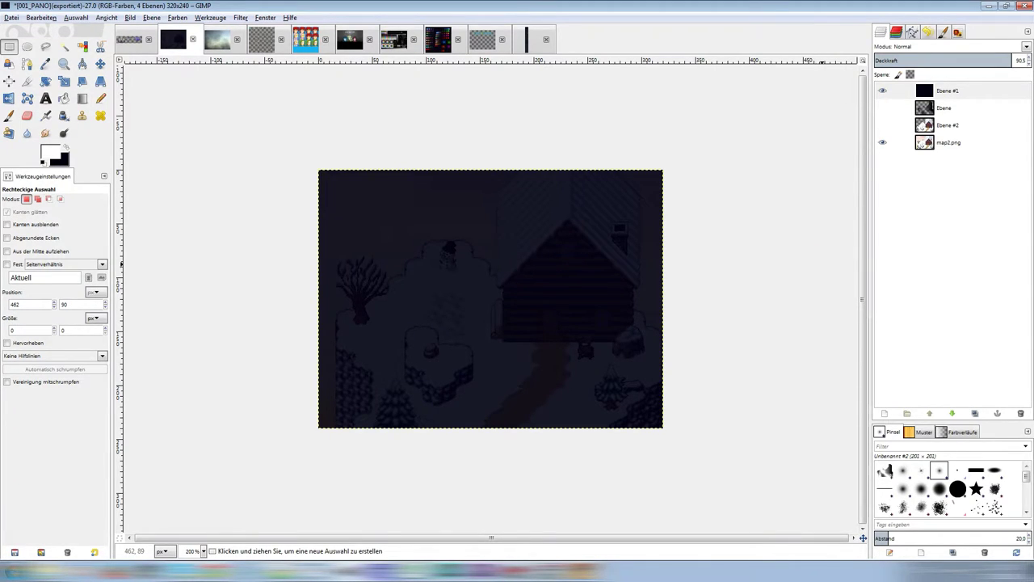
pyautogui.click(882, 91)
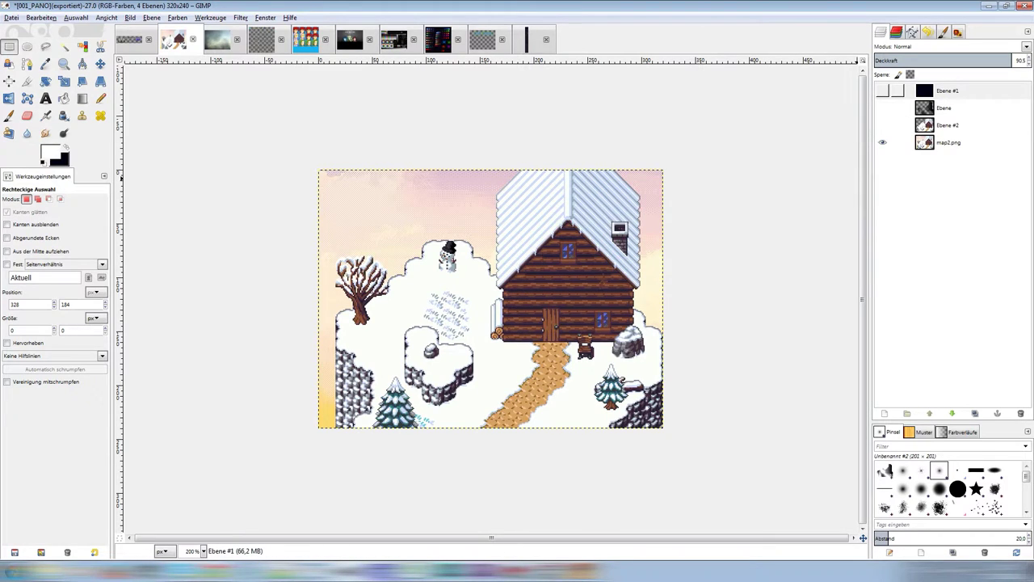
pyautogui.click(883, 90)
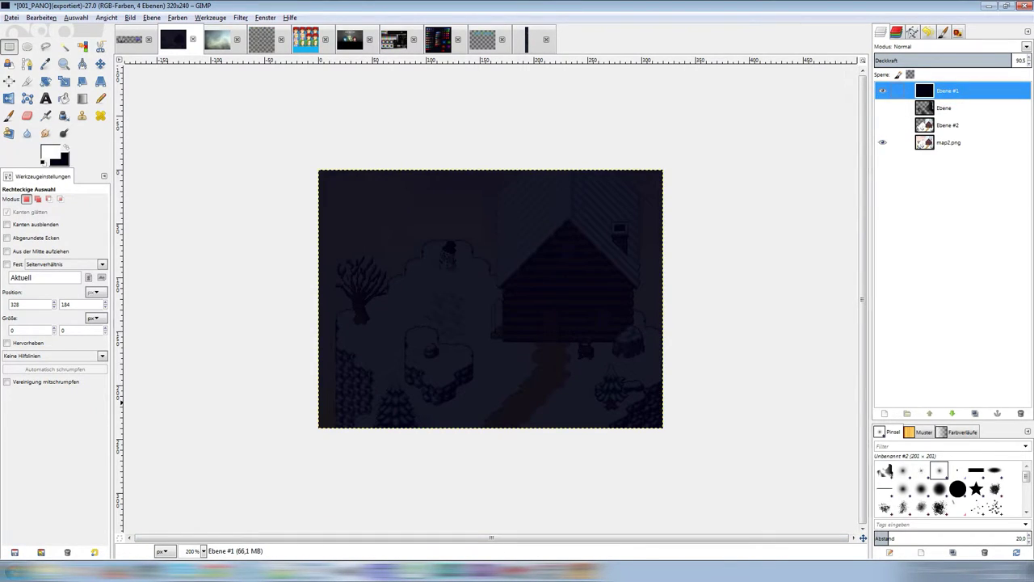
pyautogui.click(51, 151)
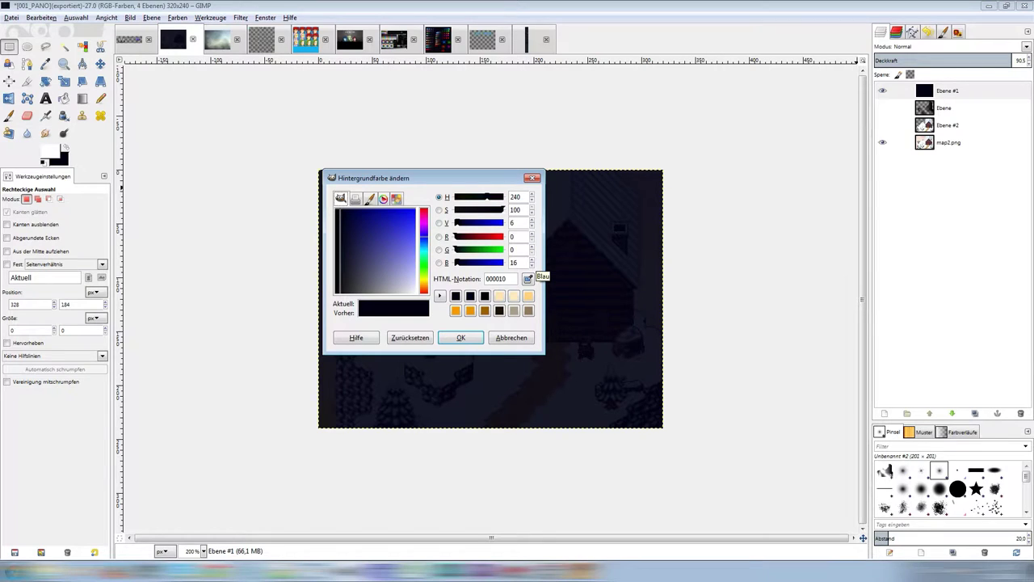
# Close the background colour dialog and select the Ebene #1 overlay layer.
pyautogui.click(512, 337)
pyautogui.click(700, 279)
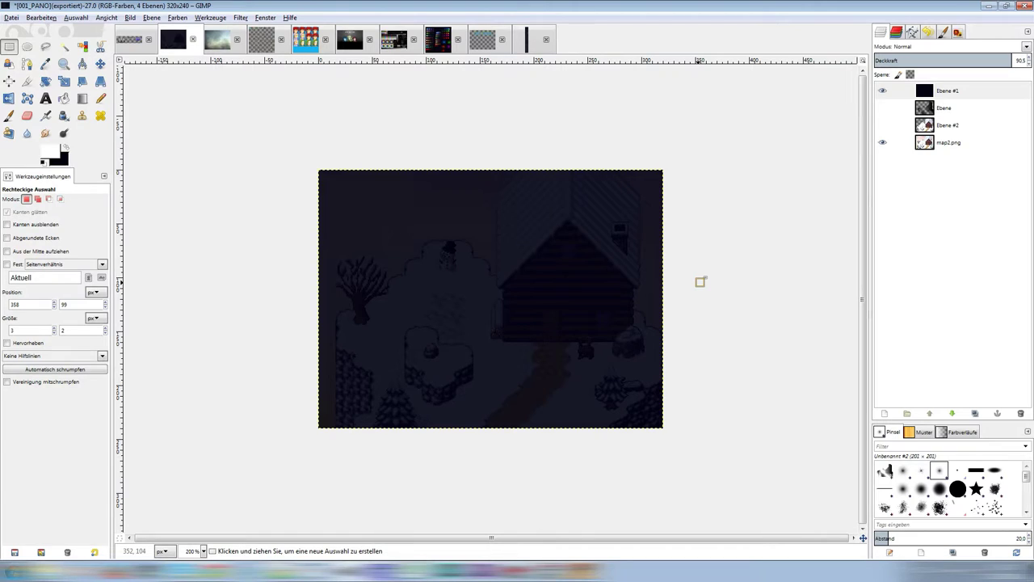
pyautogui.click(938, 91)
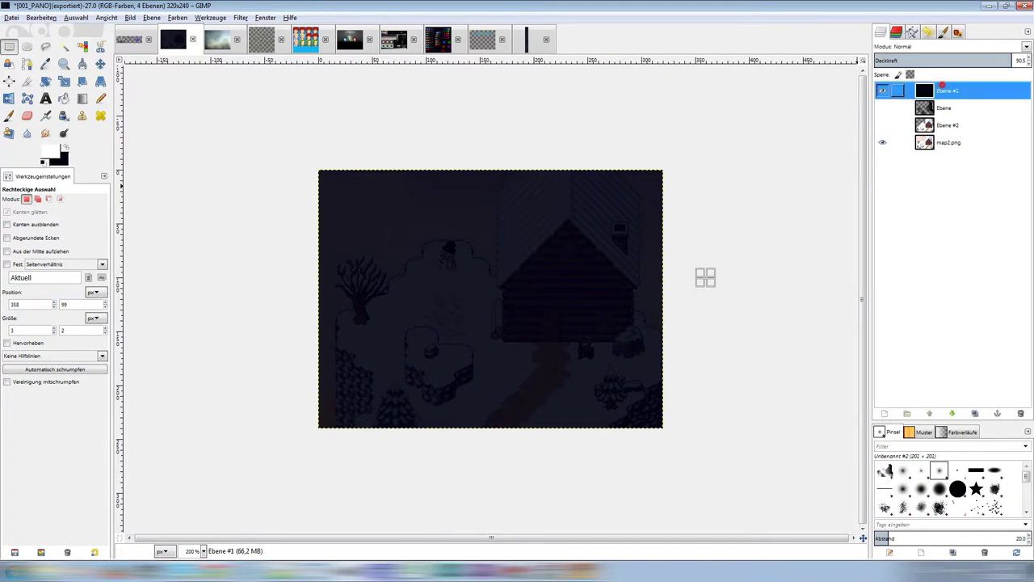
pyautogui.click(692, 254)
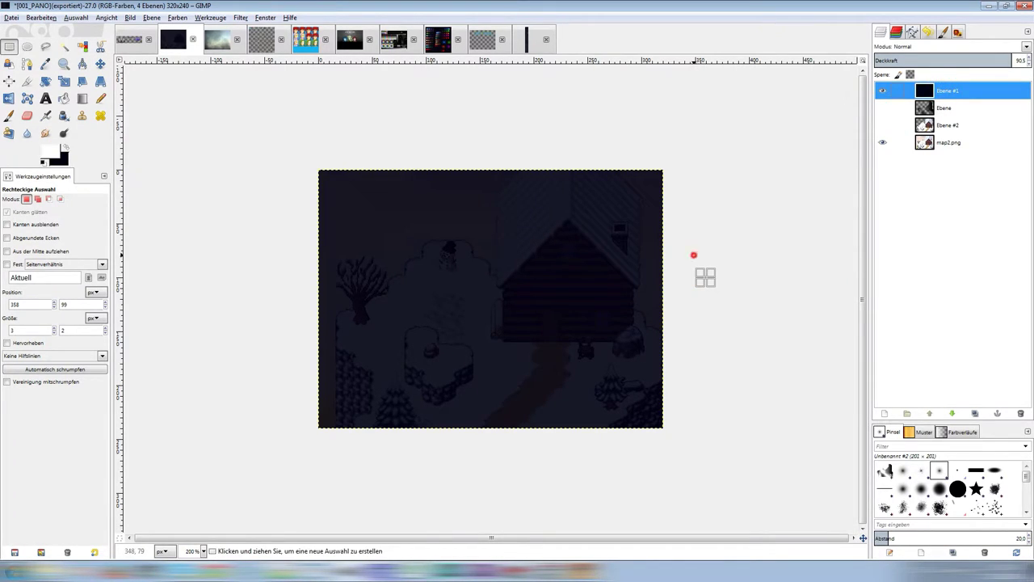
pyautogui.click(966, 90)
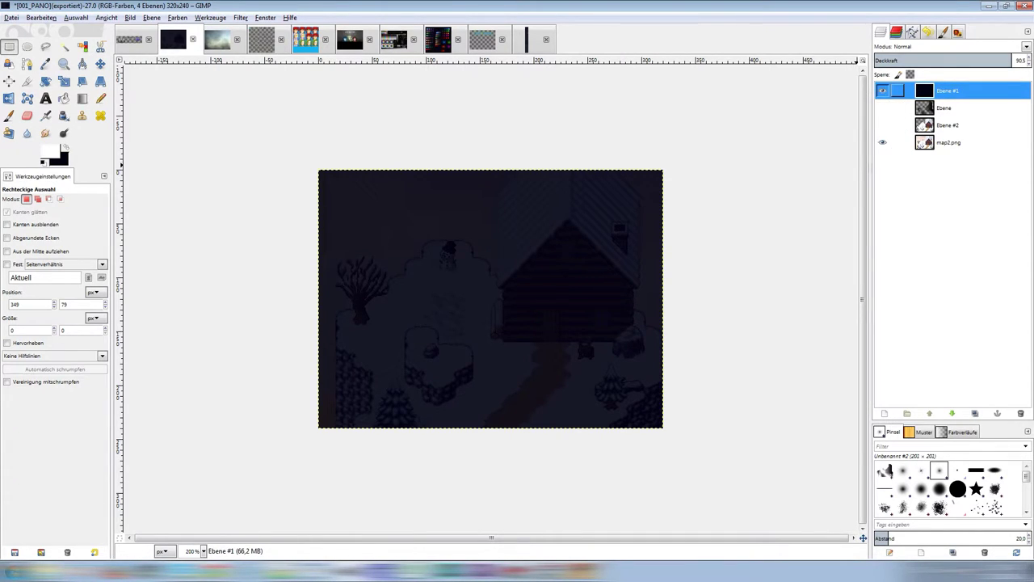
# Add a white (Weiß) full-opacity layer mask to Ebene #1.
pyautogui.rightClick(948, 91)
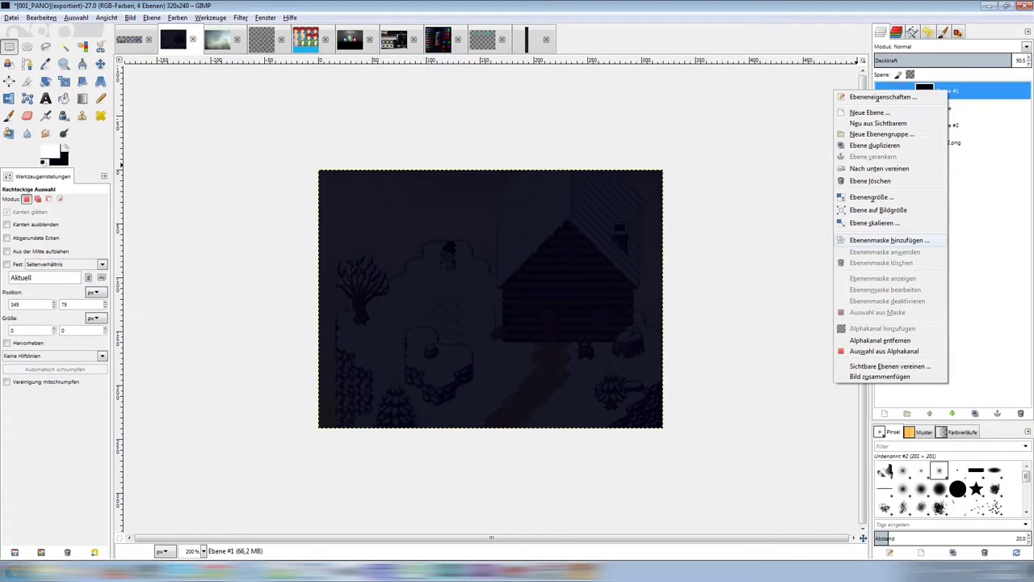
pyautogui.click(912, 240)
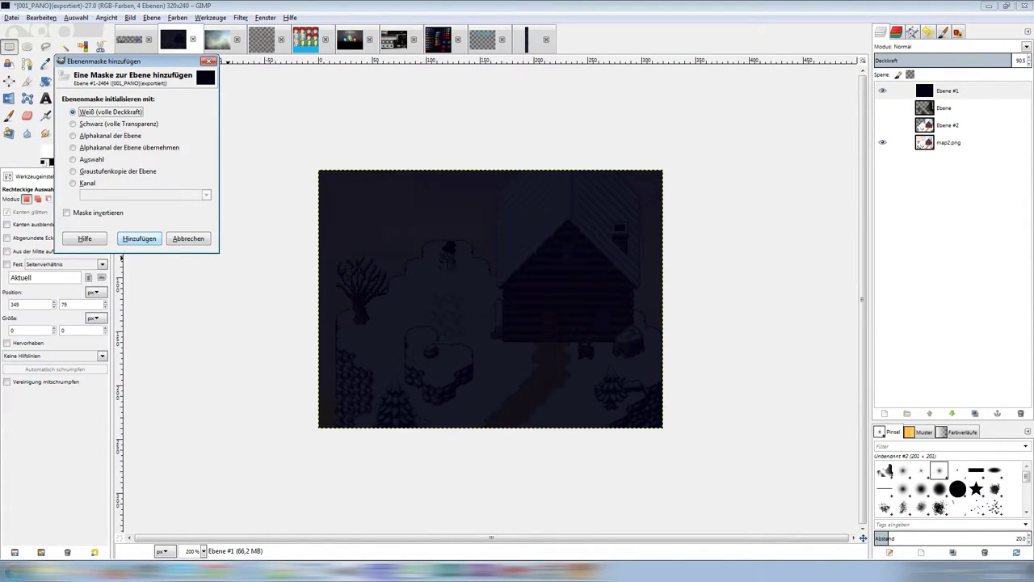
pyautogui.click(139, 238)
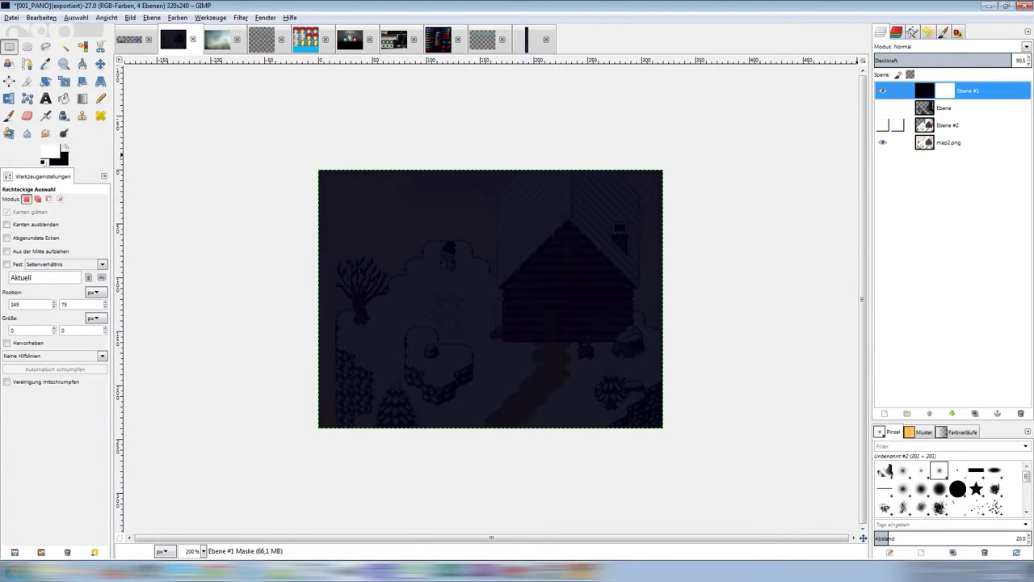
pyautogui.click(948, 92)
pyautogui.click(620, 284)
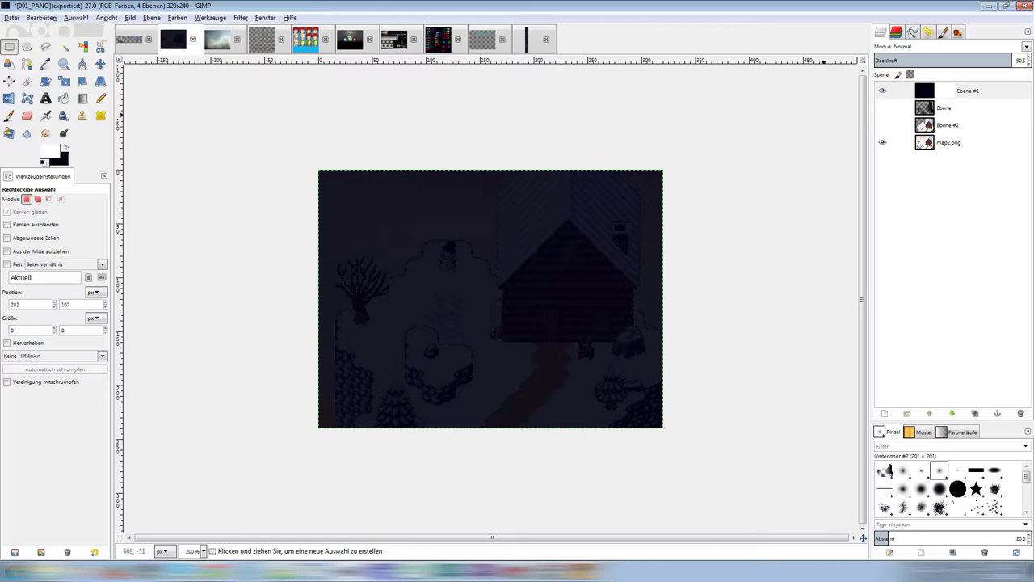
pyautogui.click(970, 91)
# Create transparent layer Ebene #3, paint a white glow on the cabin, then undo it.
pyautogui.click(885, 413)
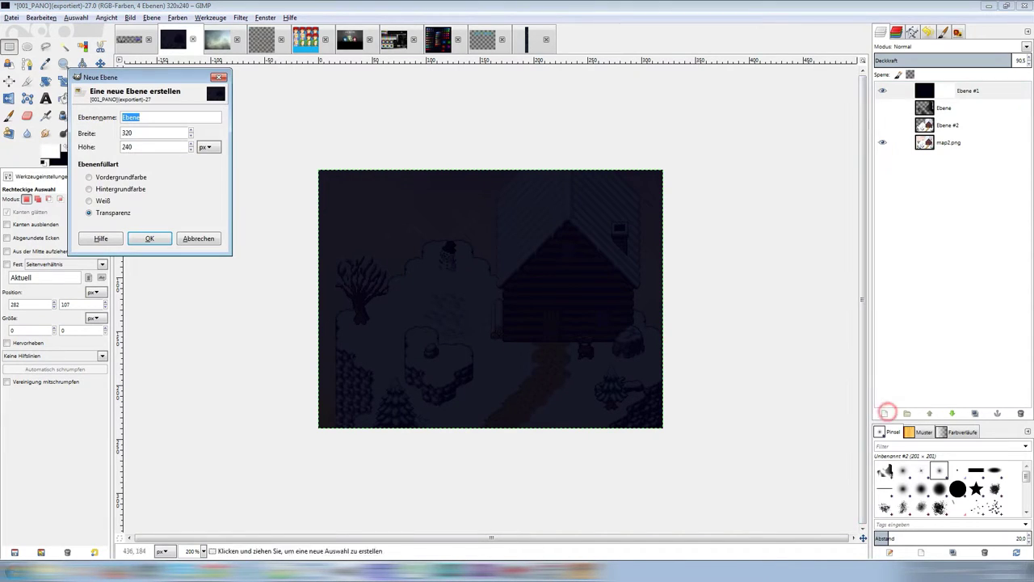
pyautogui.click(150, 238)
pyautogui.click(9, 116)
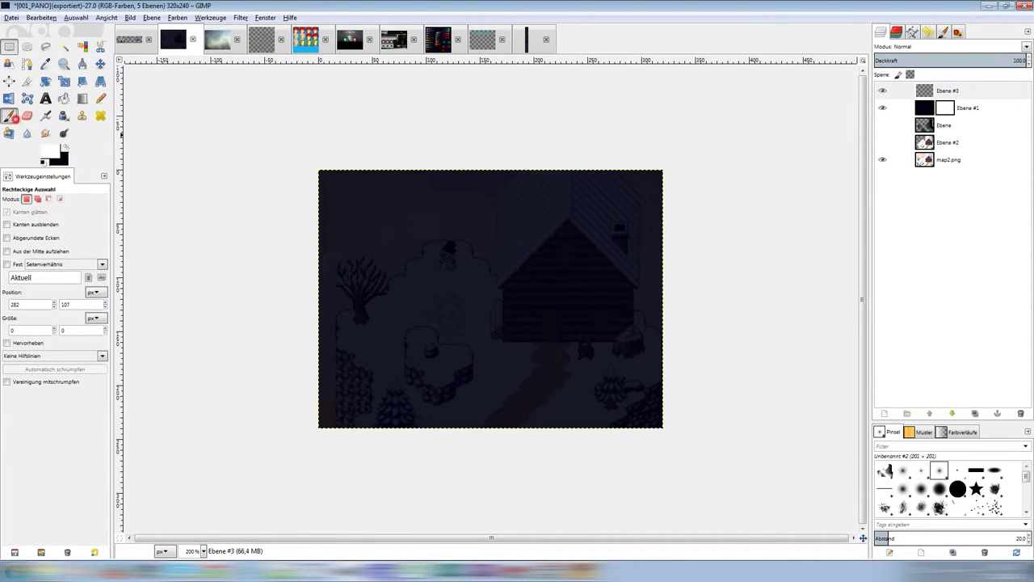
pyautogui.click(560, 278)
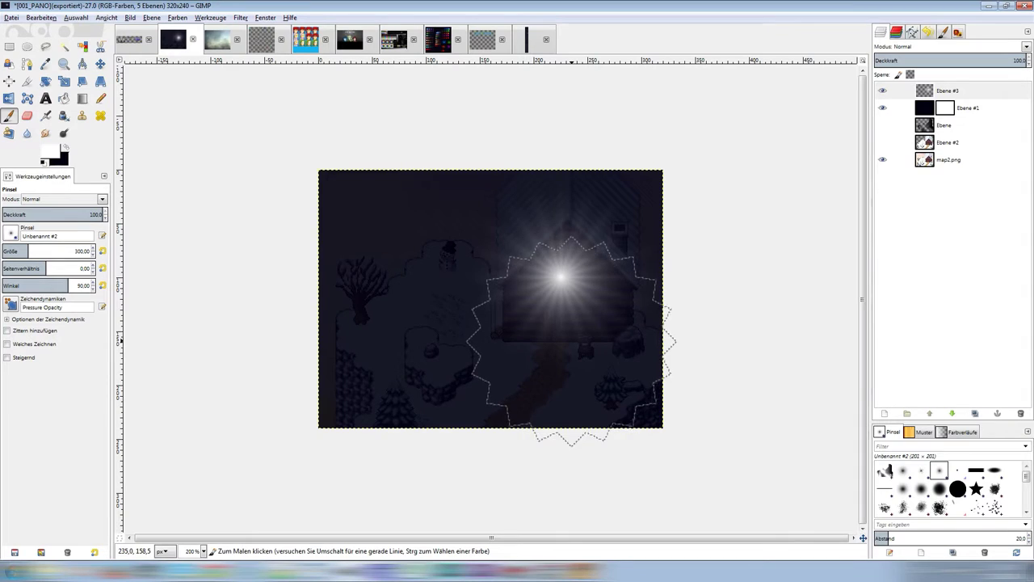
pyautogui.moveTo(573, 272)
pyautogui.mouseDown()
pyautogui.moveTo(557, 273)
pyautogui.moveTo(602, 319)
pyautogui.moveTo(610, 255)
pyautogui.moveTo(499, 410)
pyautogui.moveTo(428, 406)
pyautogui.moveTo(401, 205)
pyautogui.moveTo(496, 381)
pyautogui.mouseUp()
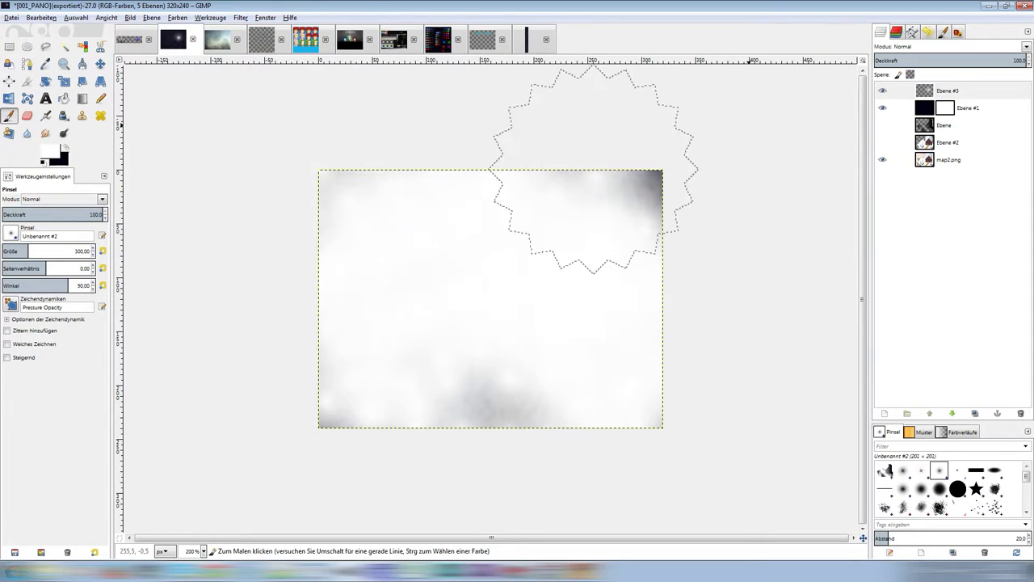
pyautogui.hotkey('ctrl', 'z')
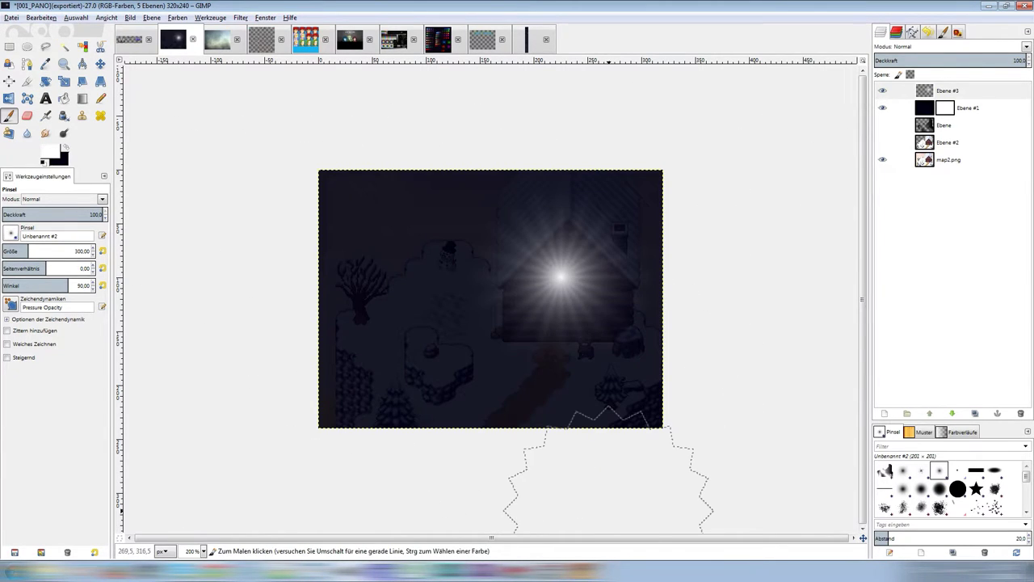
pyautogui.hotkey('ctrl', 'z')
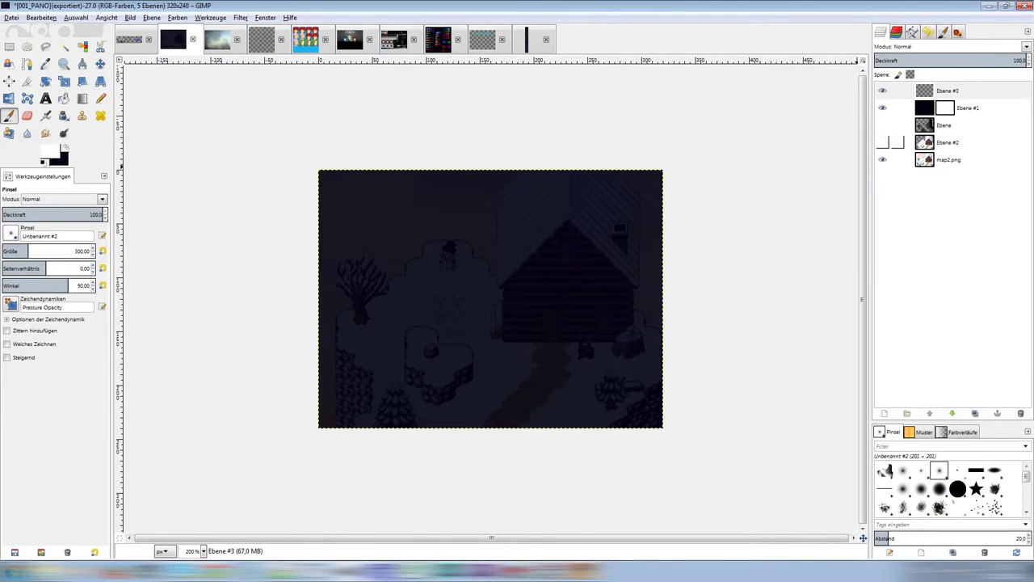
# Make black the foreground colour and lower the Ebene #1 overlay to 66.1 opacity.
pyautogui.click(899, 107)
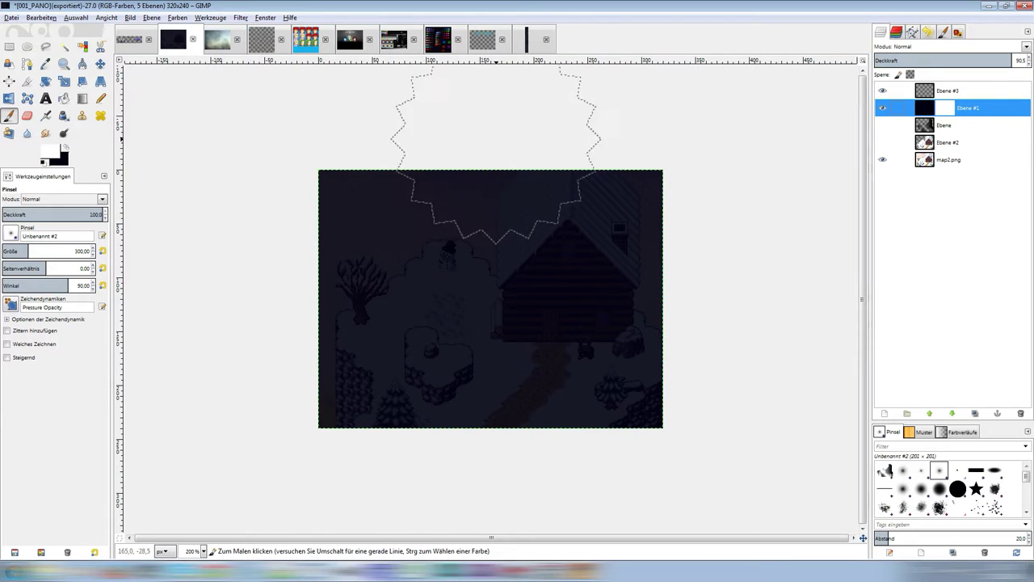
pyautogui.press('x')
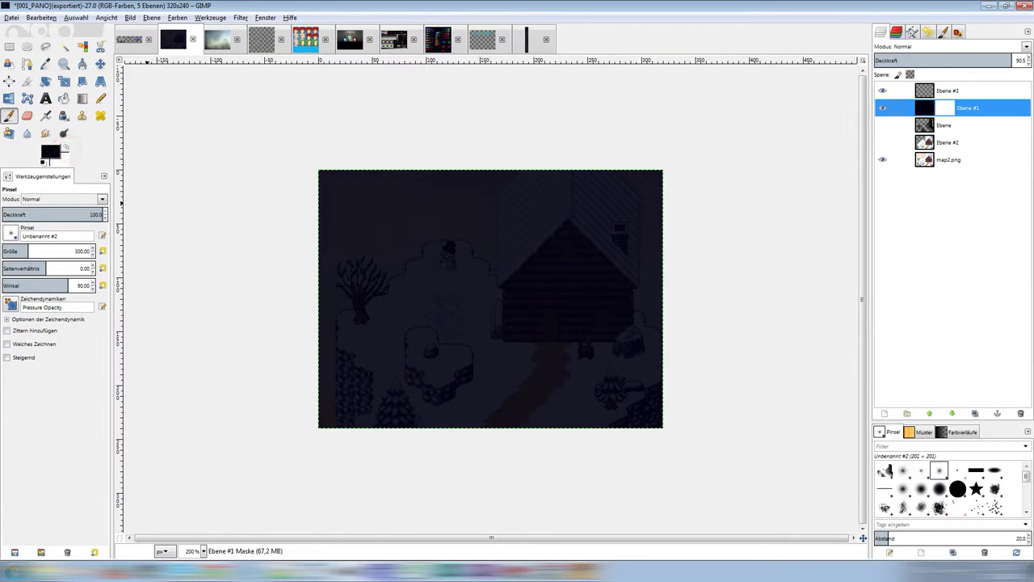
pyautogui.press('3')
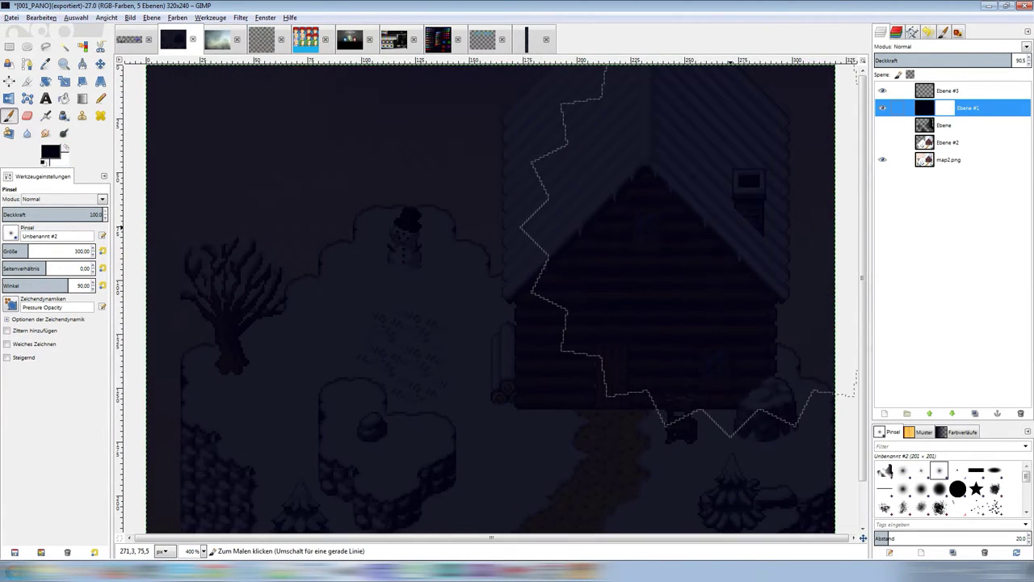
pyautogui.click(962, 61)
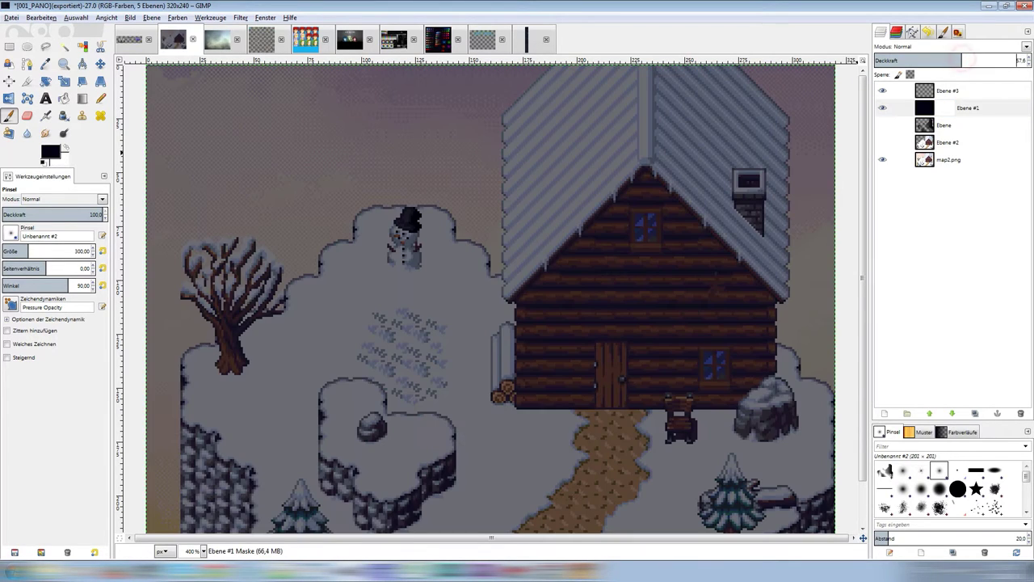
pyautogui.moveTo(960, 61)
pyautogui.mouseDown()
pyautogui.moveTo(948, 60)
pyautogui.moveTo(974, 61)
pyautogui.mouseUp()
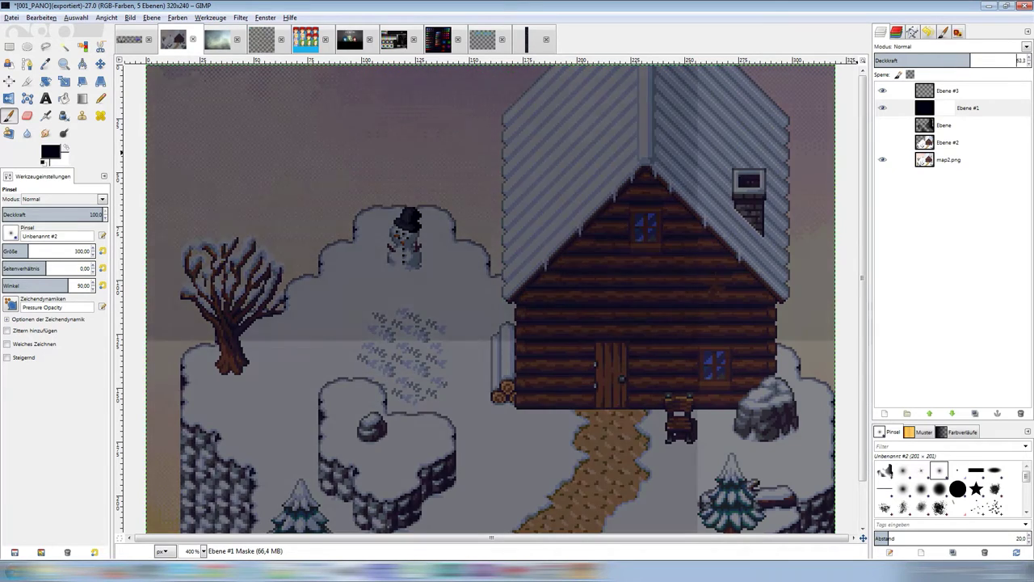
pyautogui.click(925, 107)
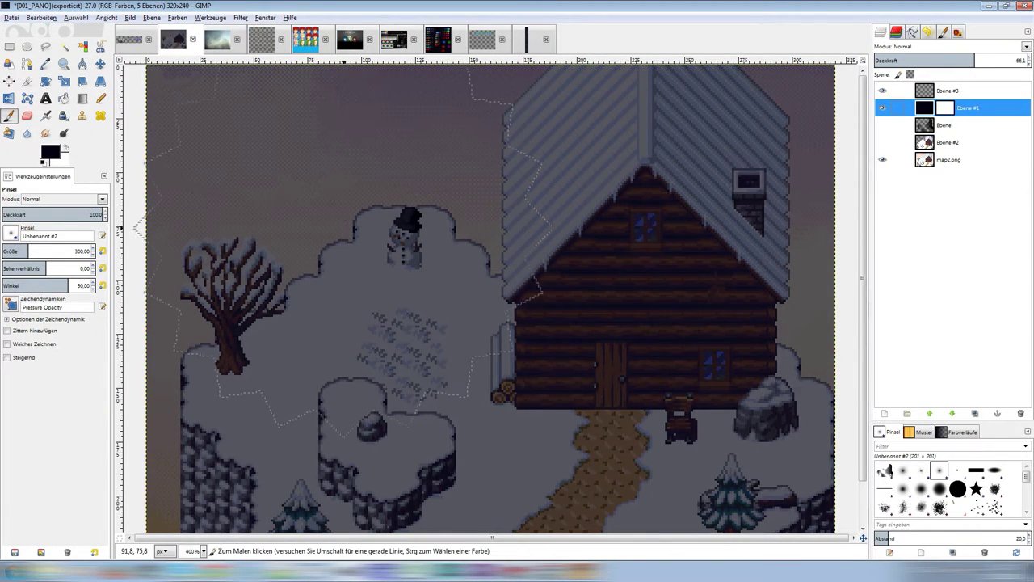
# Pick the soft Unbenannt brush and create the new brush Unbenannt #3.
pyautogui.click(12, 235)
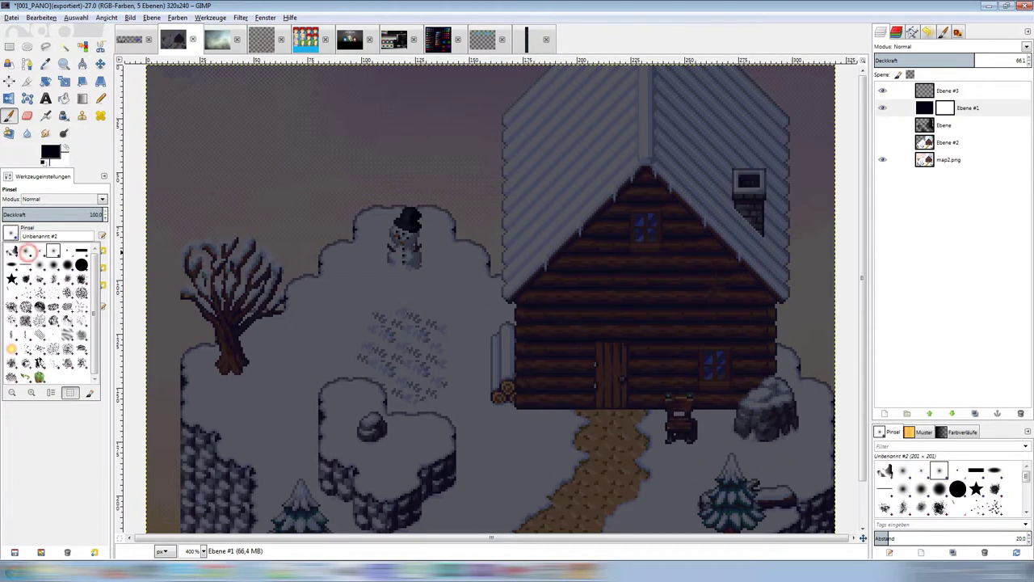
pyautogui.click(27, 252)
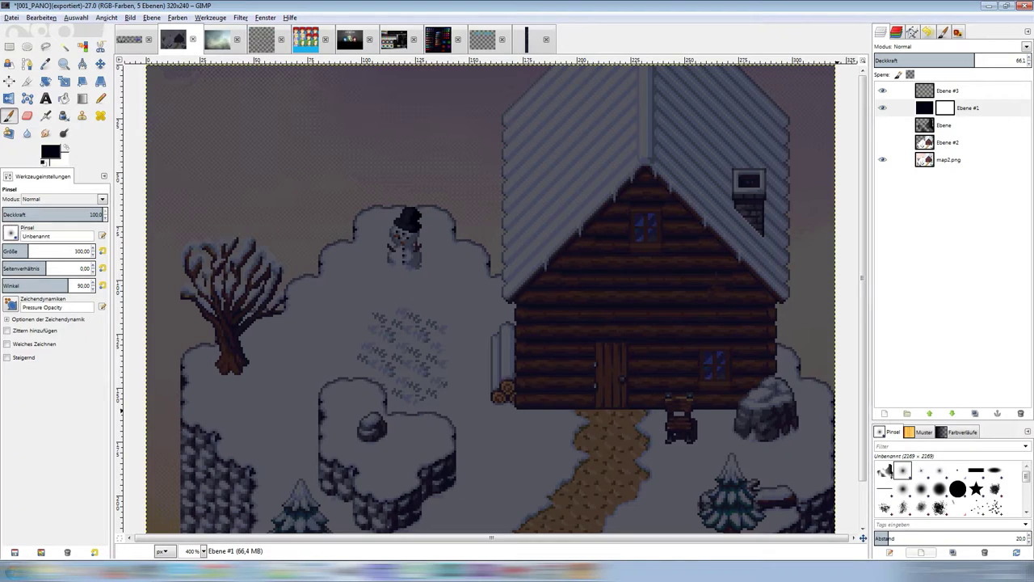
pyautogui.click(921, 552)
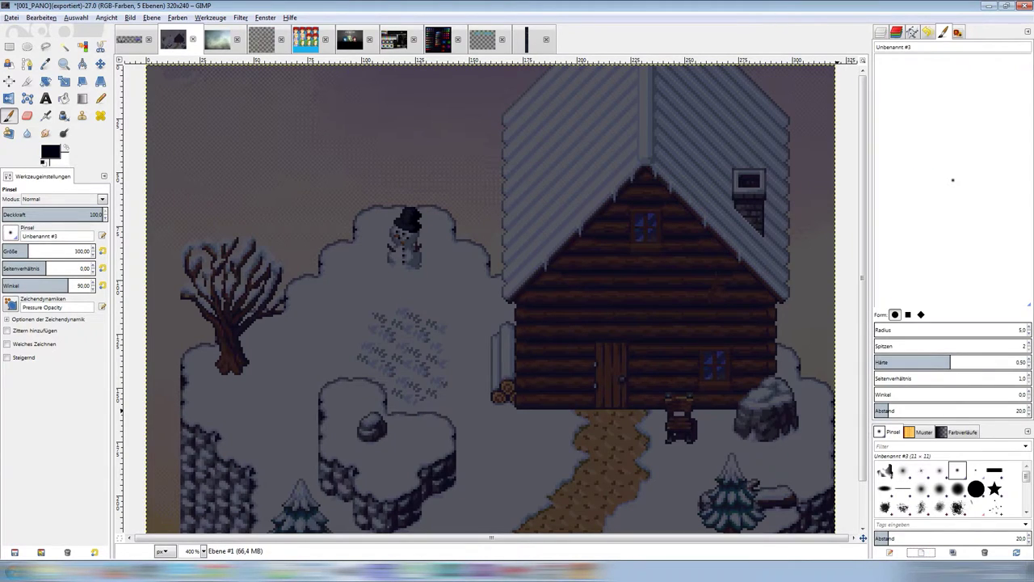
# Make Unbenannt #3 round with radius 238.6 and hardness 0, painting at size 153.29.
pyautogui.click(910, 329)
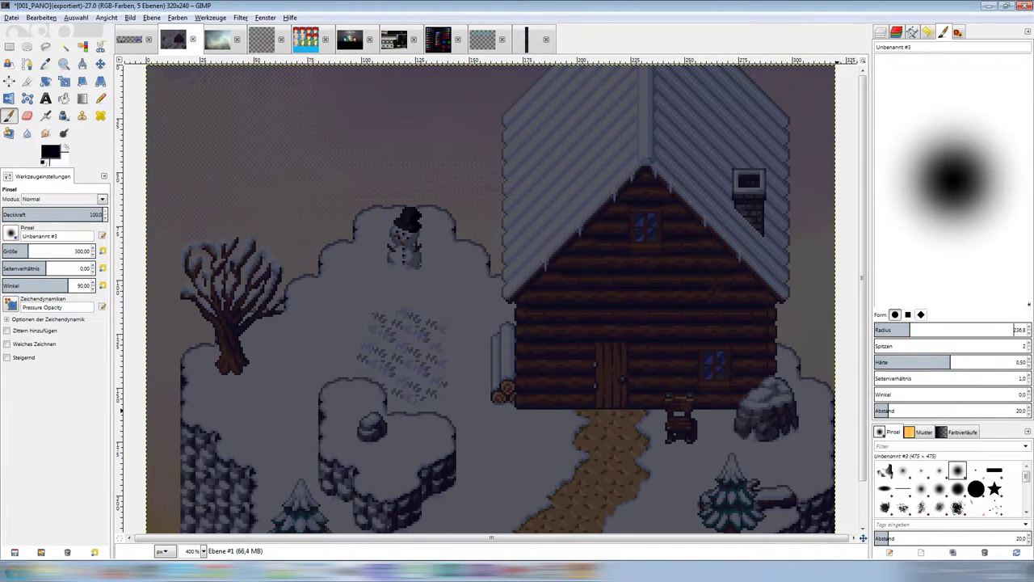
pyautogui.click(921, 314)
pyautogui.moveTo(882, 344)
pyautogui.mouseDown()
pyautogui.moveTo(897, 346)
pyautogui.moveTo(878, 346)
pyautogui.mouseUp()
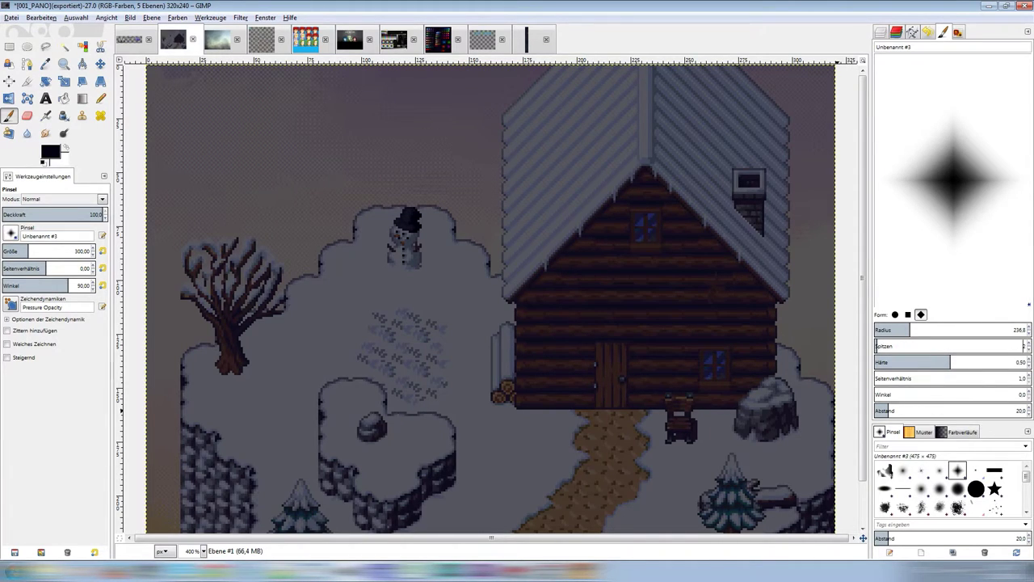
pyautogui.click(895, 315)
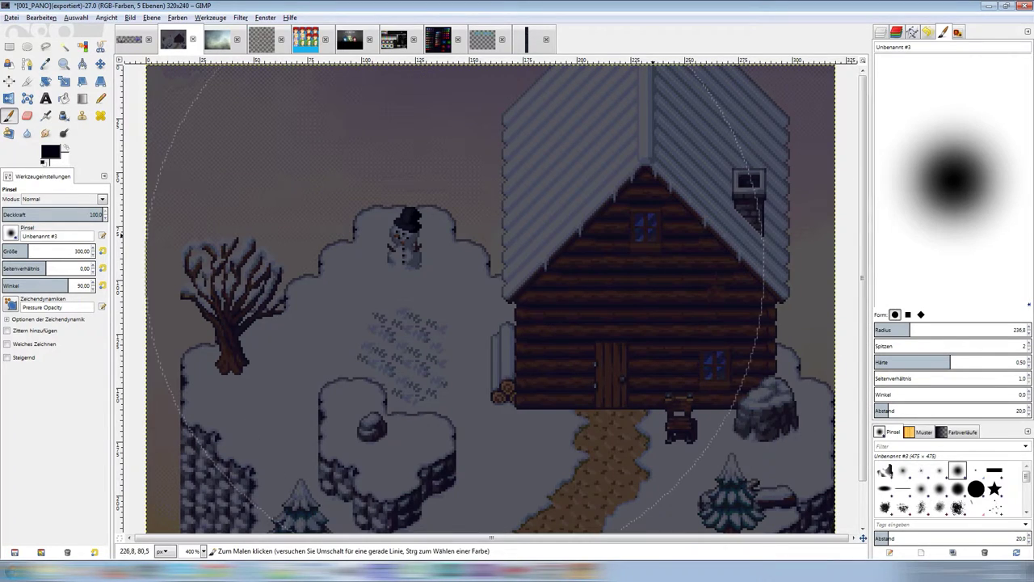
pyautogui.click(924, 364)
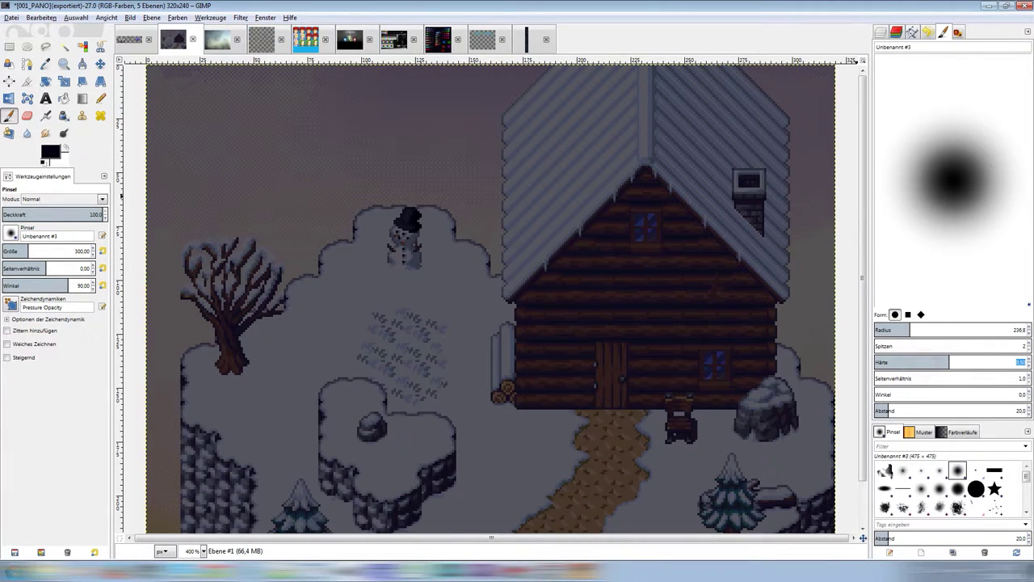
pyautogui.moveTo(949, 362); pyautogui.dragTo(876, 362)
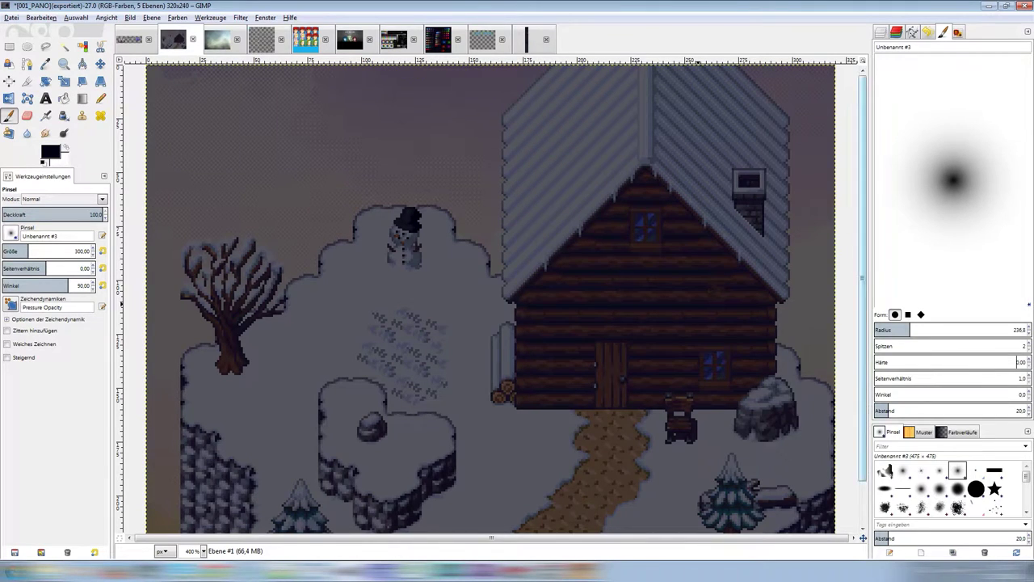
pyautogui.moveTo(28, 251); pyautogui.dragTo(17, 251)
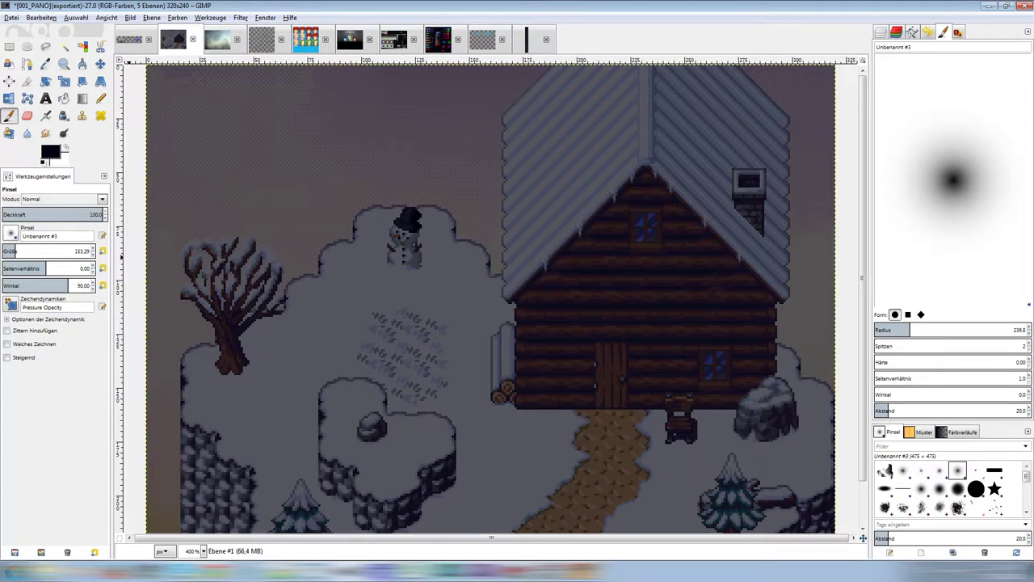
# Set the brush size to 125, then to 80.
pyautogui.doubleClick(84, 251)
pyautogui.write('5')
pyautogui.press('Return')
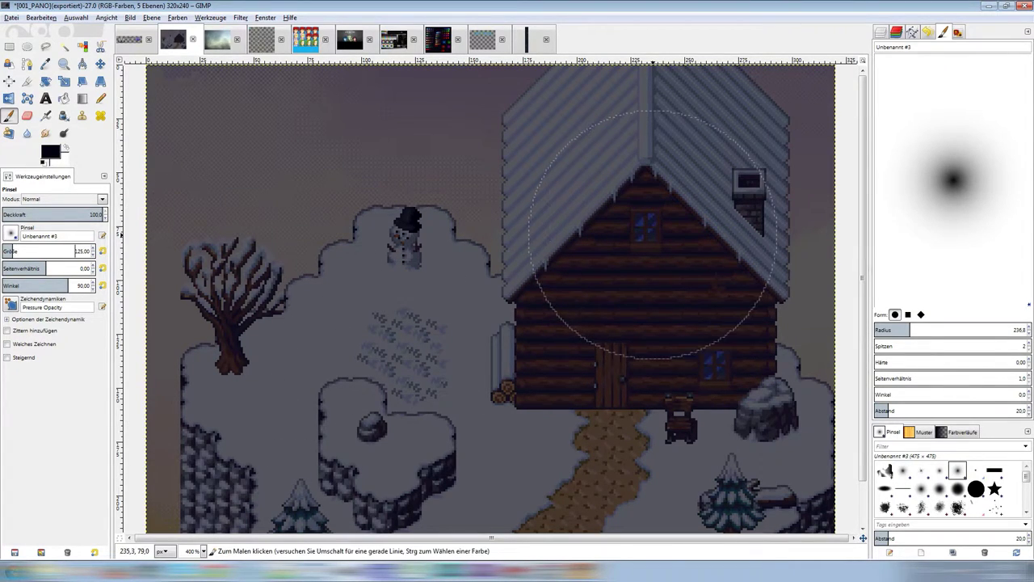
pyautogui.doubleClick(83, 251)
pyautogui.write('80')
pyautogui.press('Return')
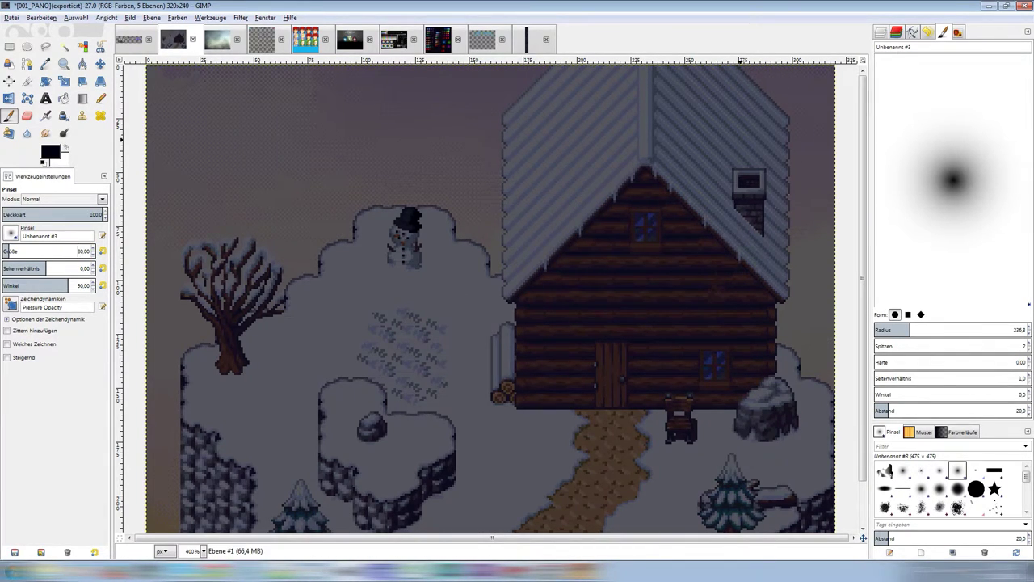
# Reveal both cabin windows on Ebene #1's mask and set its opacity to 100.
pyautogui.click(881, 31)
pyautogui.click(946, 107)
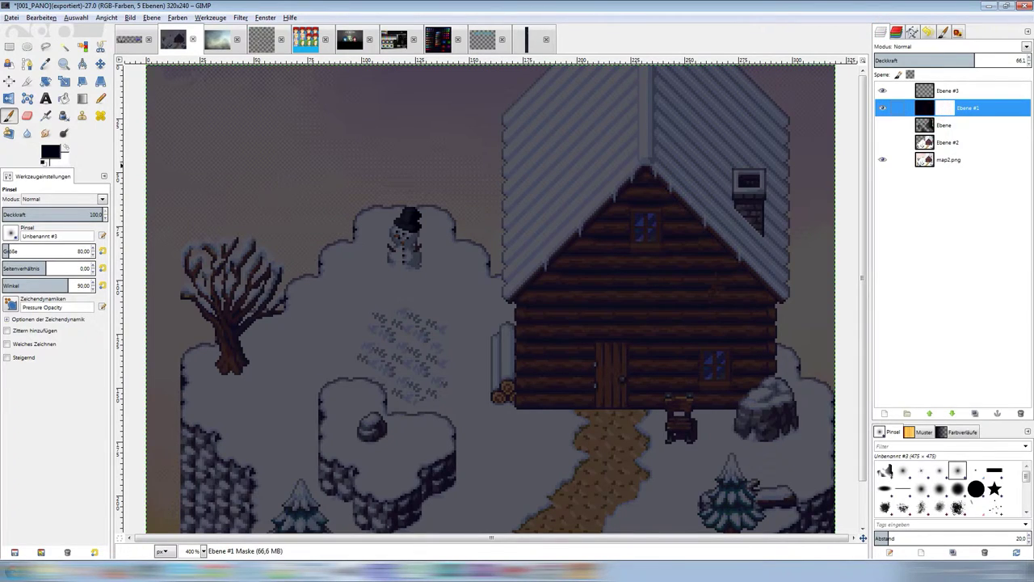
pyautogui.click(647, 232)
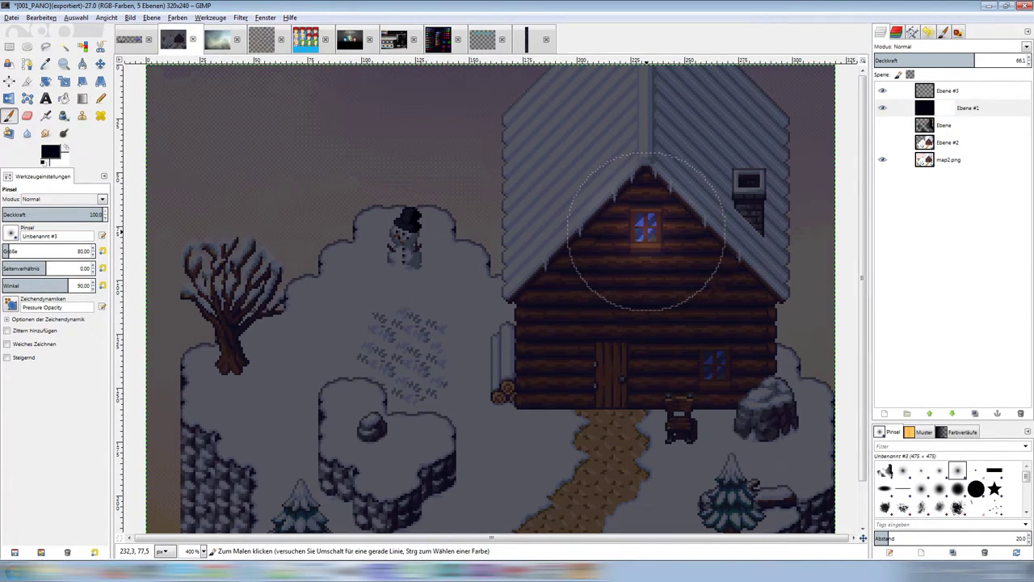
pyautogui.click(715, 365)
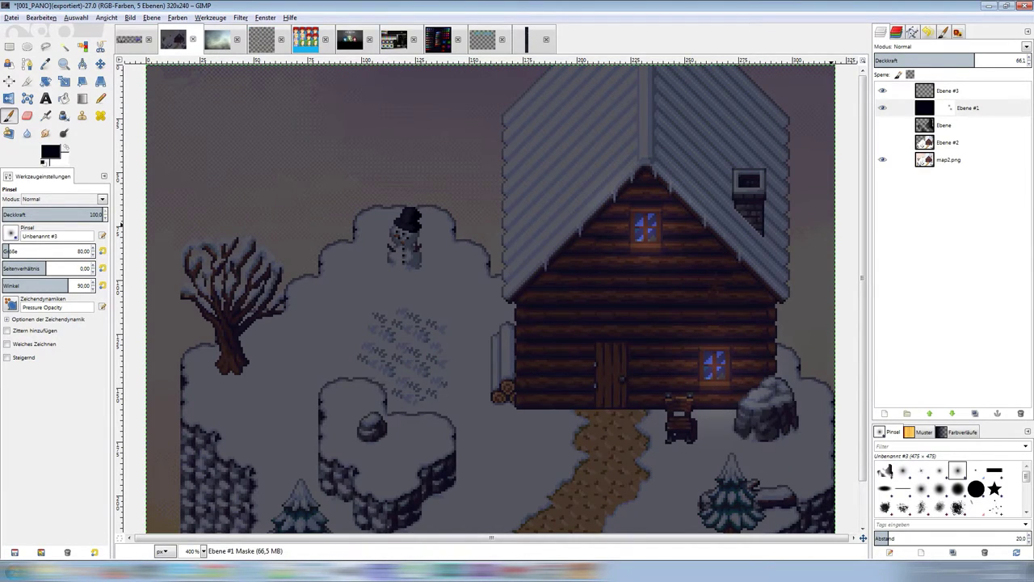
pyautogui.write('100')
pyautogui.press('Return')
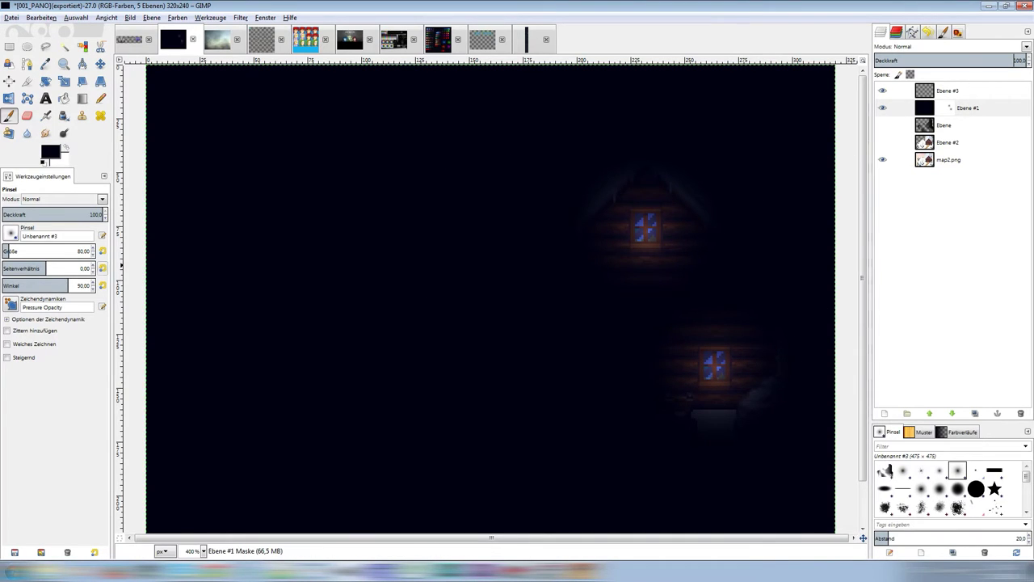
# Set the brush to the large soft Unbenannt brush at about size 190.
pyautogui.moveTo(9, 251); pyautogui.dragTo(22, 252)
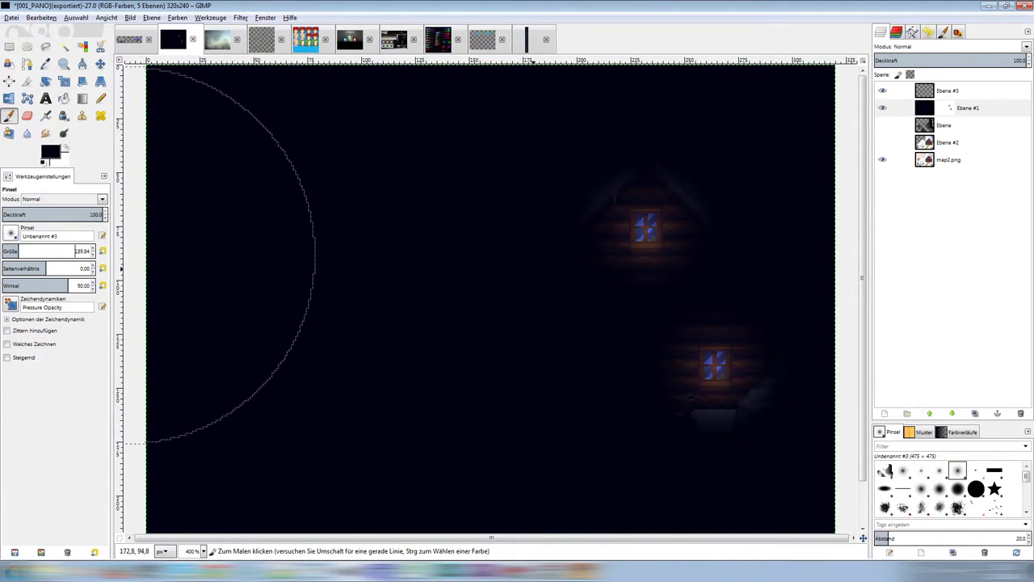
pyautogui.click(10, 233)
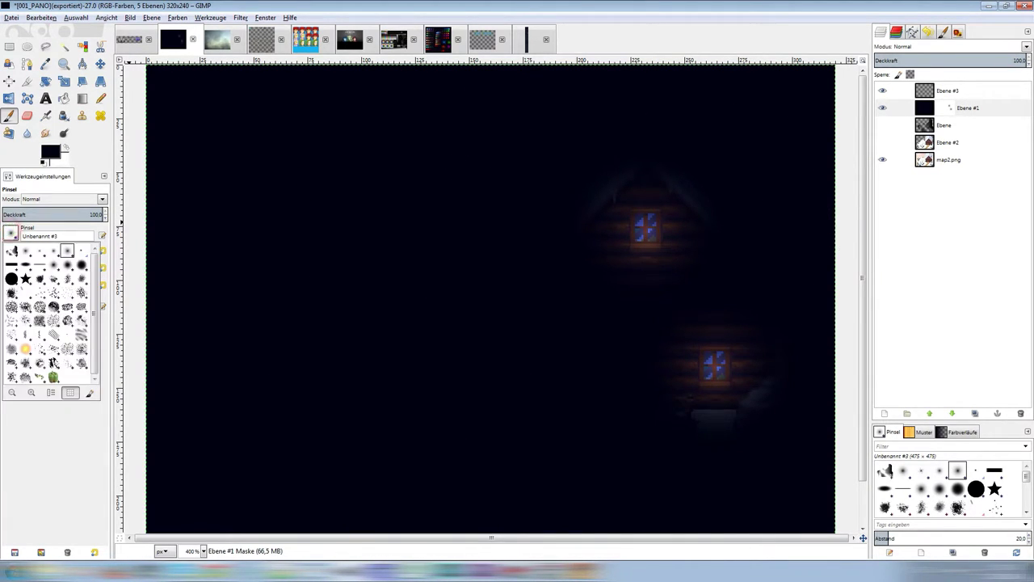
pyautogui.click(25, 251)
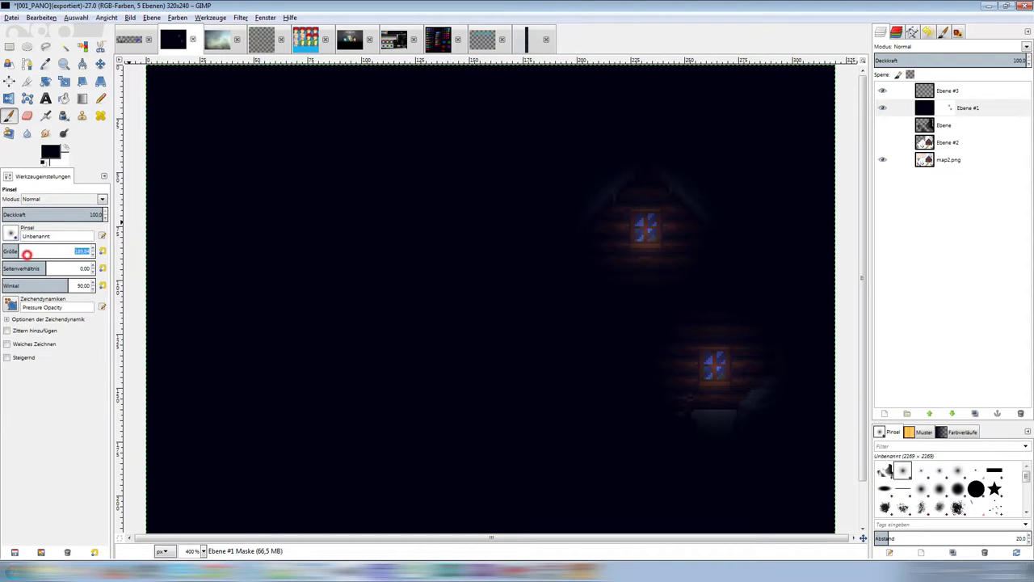
# Paint on Ebene #1's mask to reveal the cabin roof, walls, chair and rock.
pyautogui.click(647, 232)
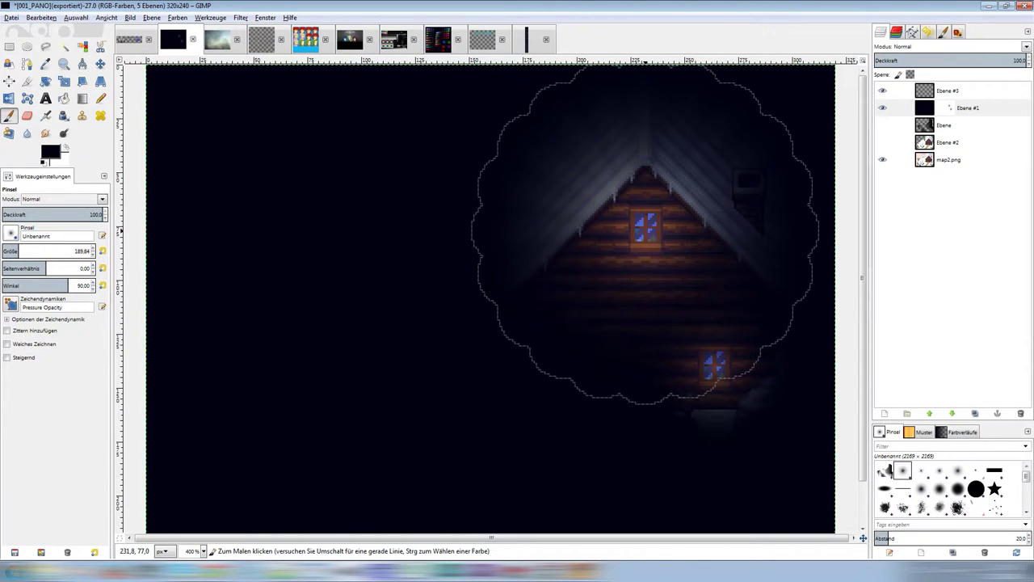
pyautogui.hotkey('ctrl', 'z')
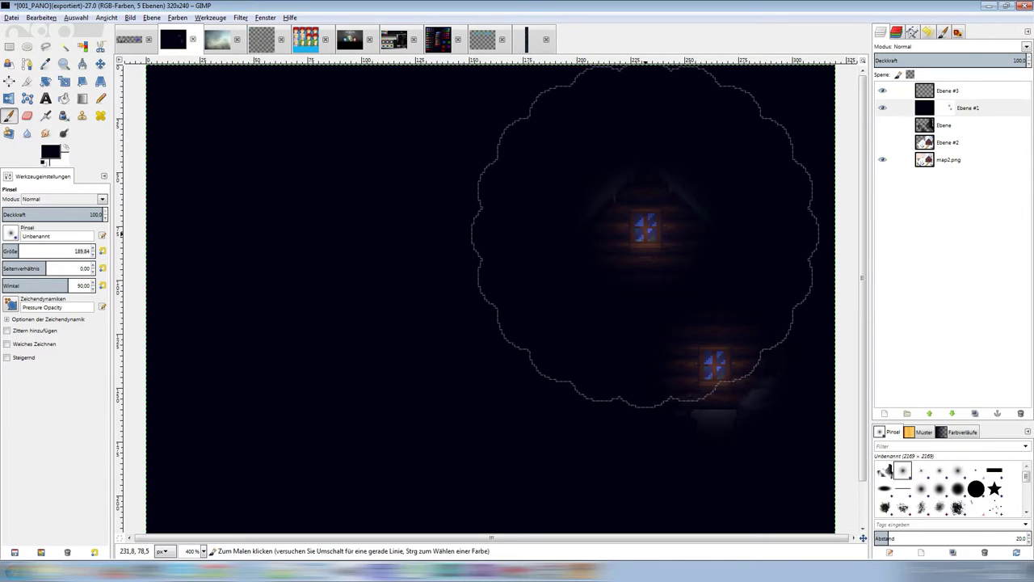
pyautogui.click(651, 237)
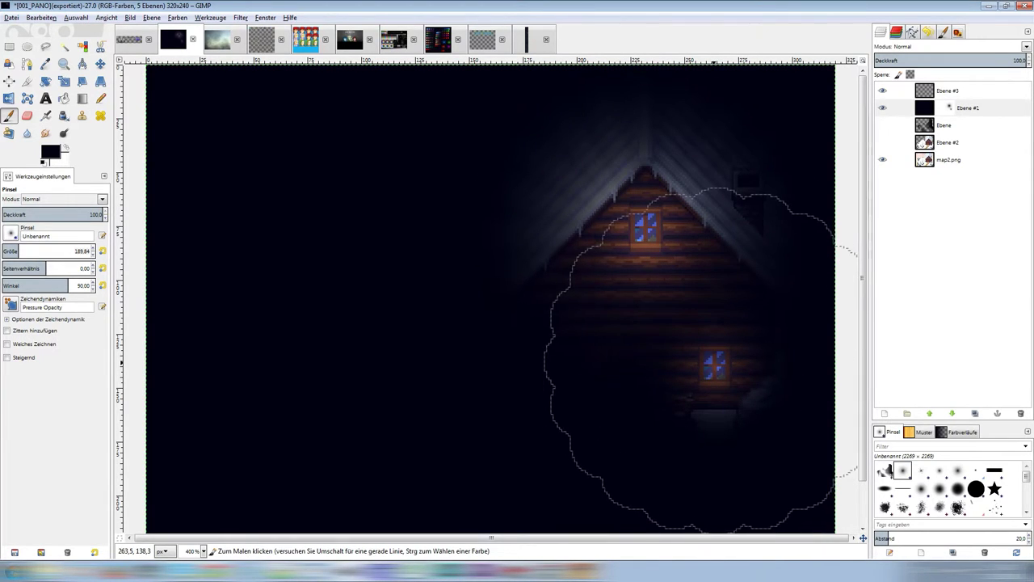
pyautogui.click(715, 356)
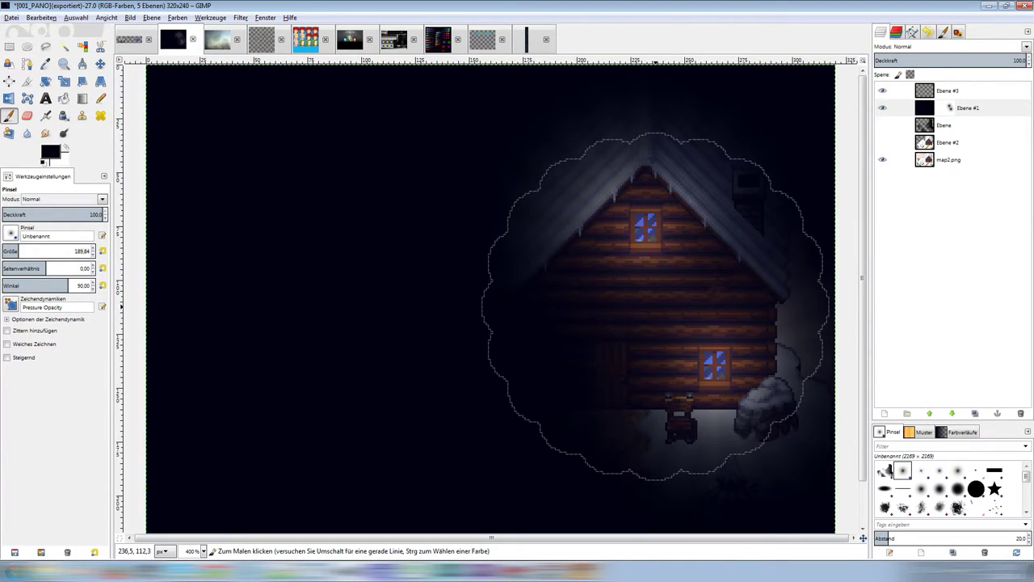
pyautogui.scroll(-1, 489, 273)
pyautogui.scroll(-1, 490, 273)
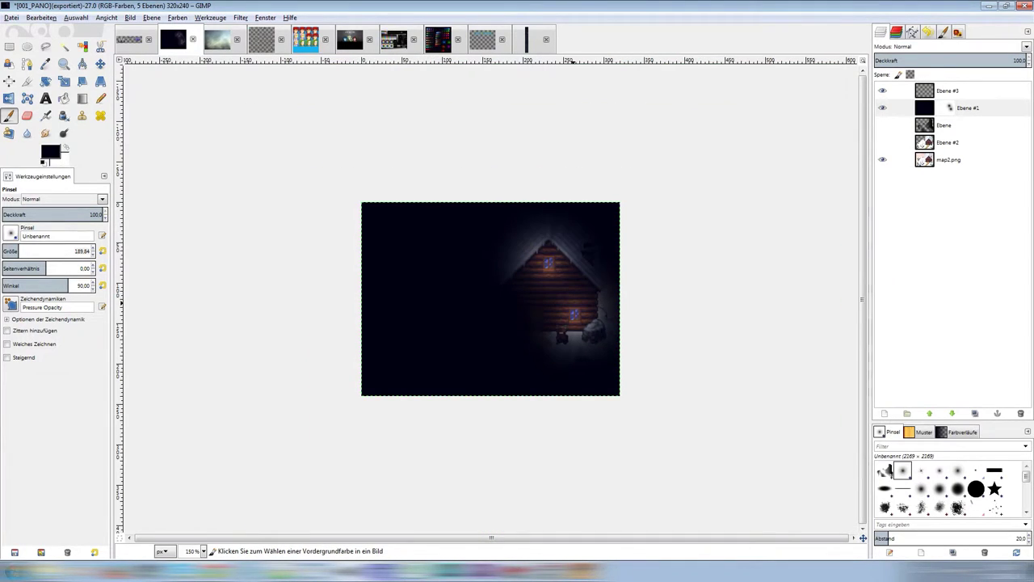
# Enter 50 as the Ebene #1 overlay's opacity so the snowy map shows through.
pyautogui.scroll(1, 203, 551)
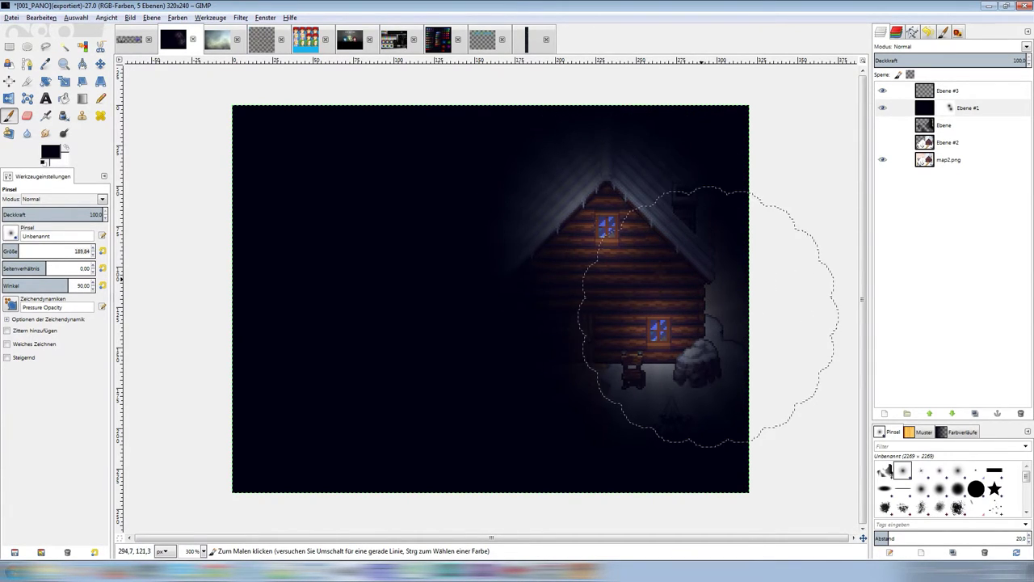
pyautogui.press('ctrl')
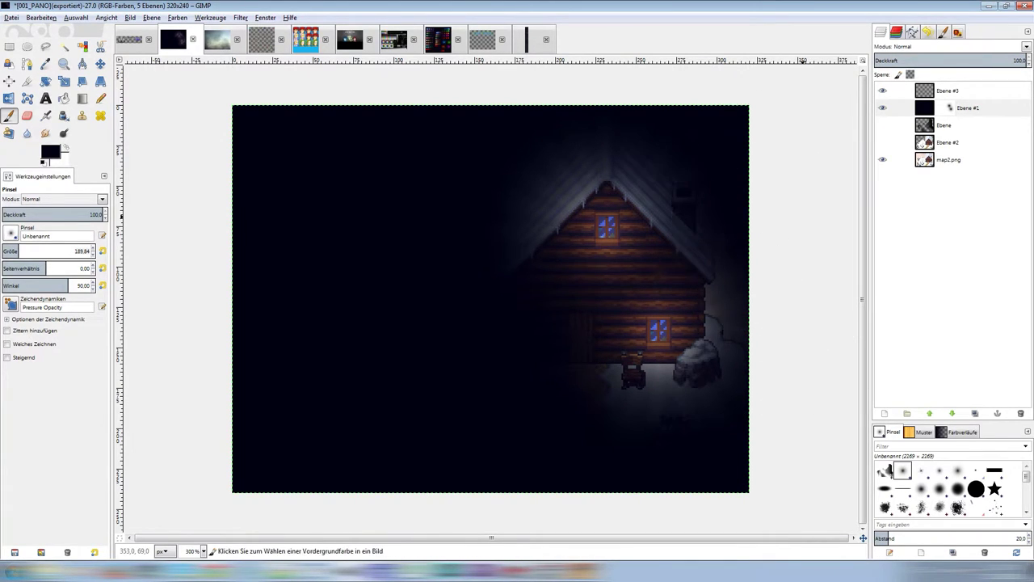
pyautogui.press('-')
pyautogui.write('50')
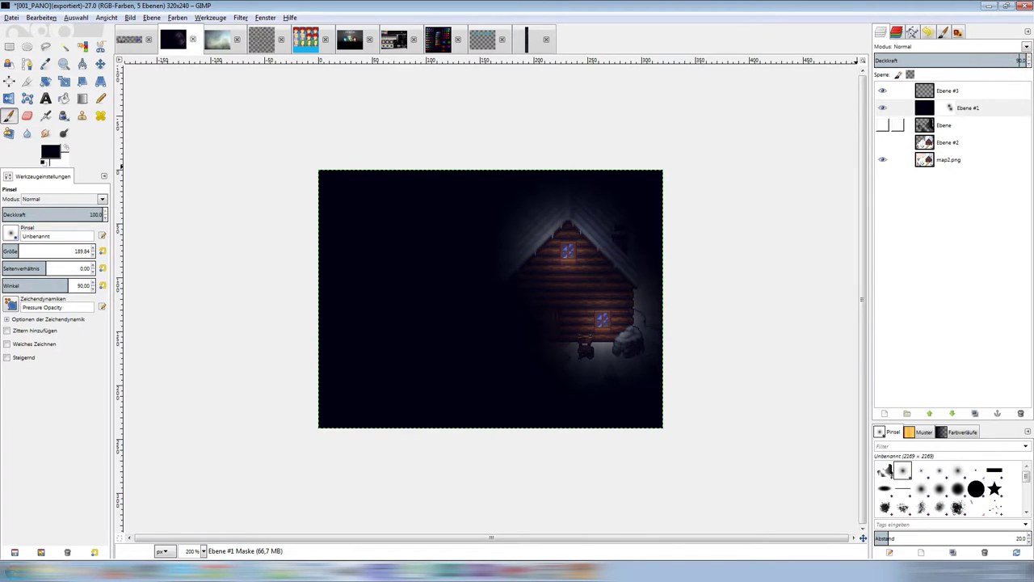
pyautogui.press('Return')
pyautogui.press('+')
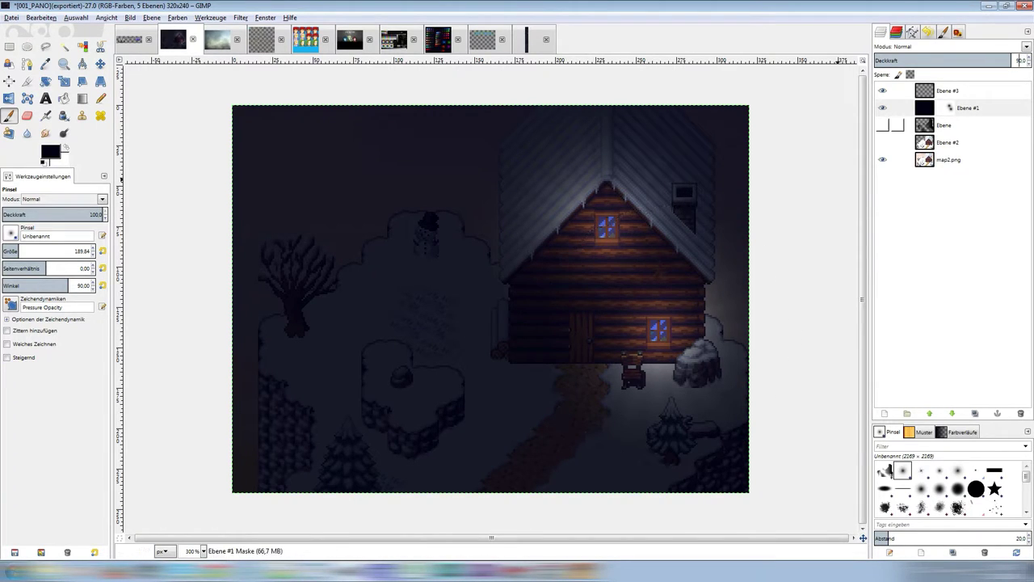
# Select the four roof-window panes with Rectangle Select on the overlay's mask.
pyautogui.click(953, 108)
pyautogui.press('r')
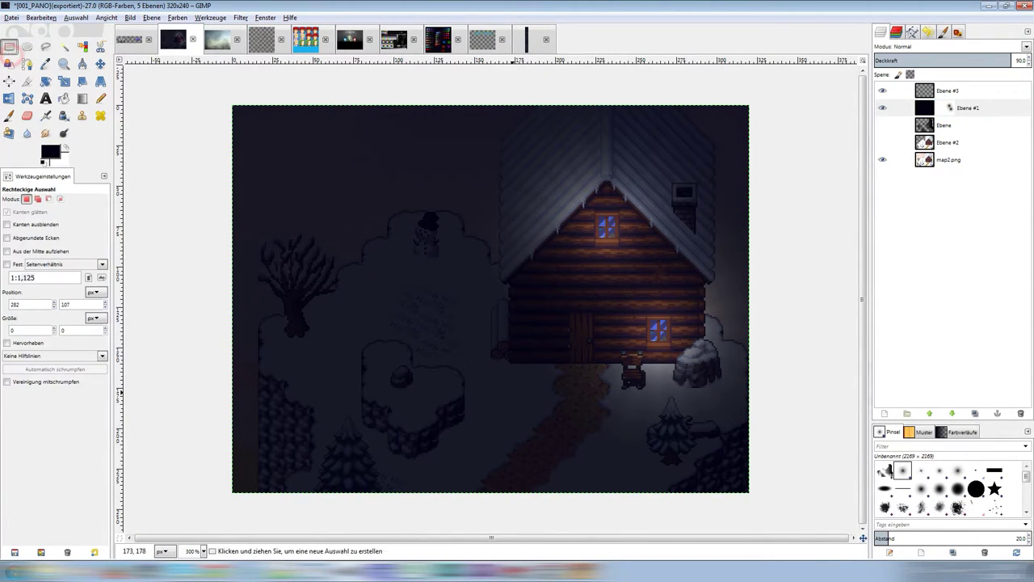
pyautogui.scroll(3, 631, 199)
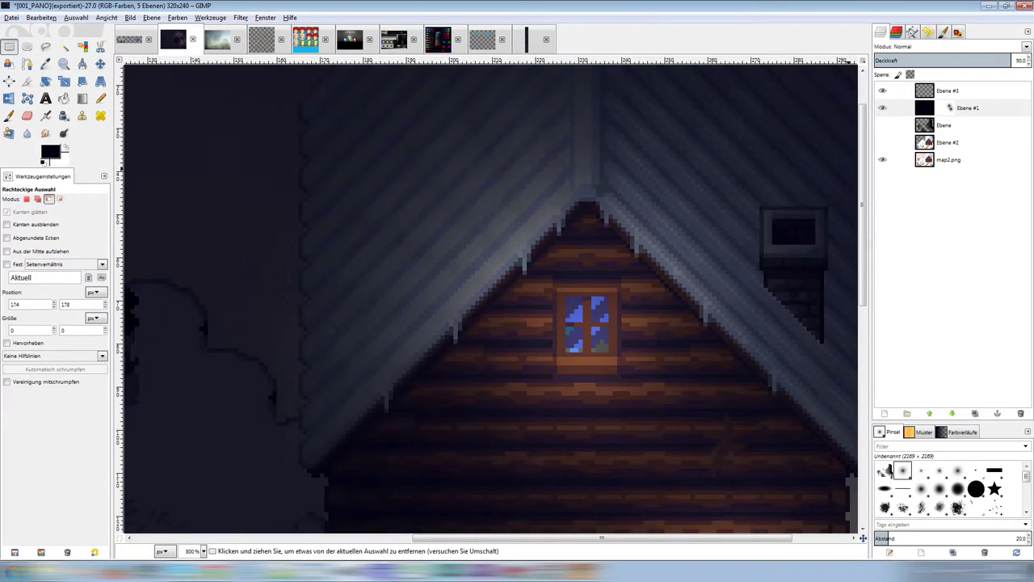
pyautogui.scroll(2, 631, 198)
pyautogui.moveTo(587, 294); pyautogui.dragTo(553, 347)
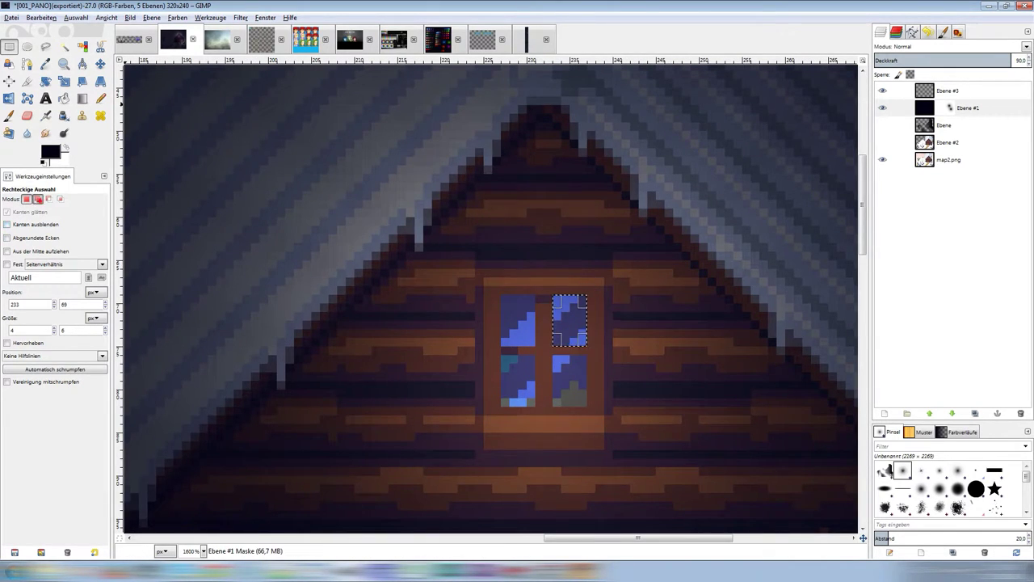
pyautogui.press('shift')
pyautogui.moveTo(502, 296)
pyautogui.mouseDown()
pyautogui.moveTo(536, 345)
pyautogui.moveTo(535, 406)
pyautogui.mouseUp()
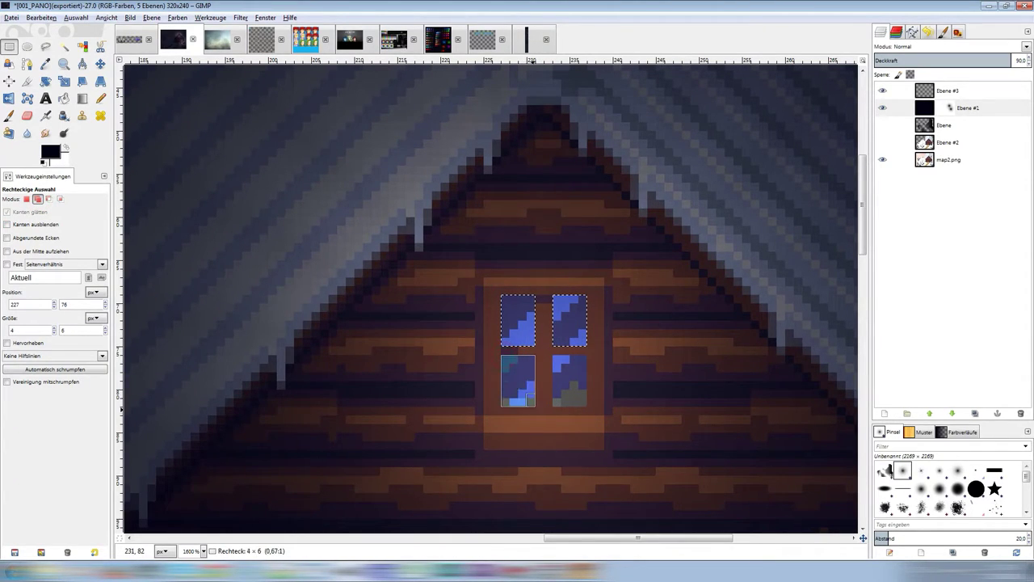
pyautogui.moveTo(553, 356); pyautogui.dragTo(586, 407)
# Add the four wall-window panes to the selection.
pyautogui.moveTo(618, 538); pyautogui.dragTo(671, 537)
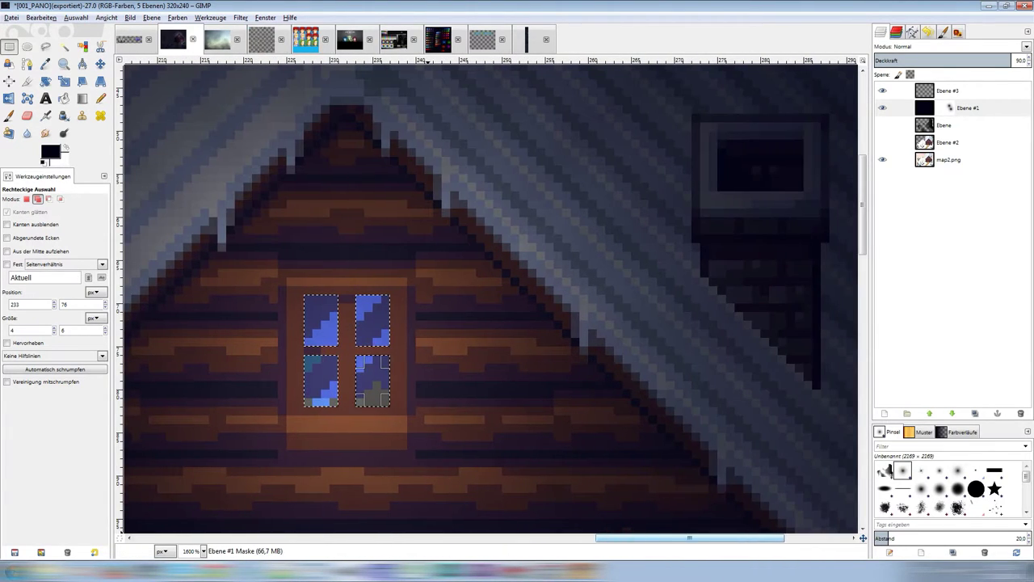
pyautogui.moveTo(865, 249); pyautogui.dragTo(863, 368)
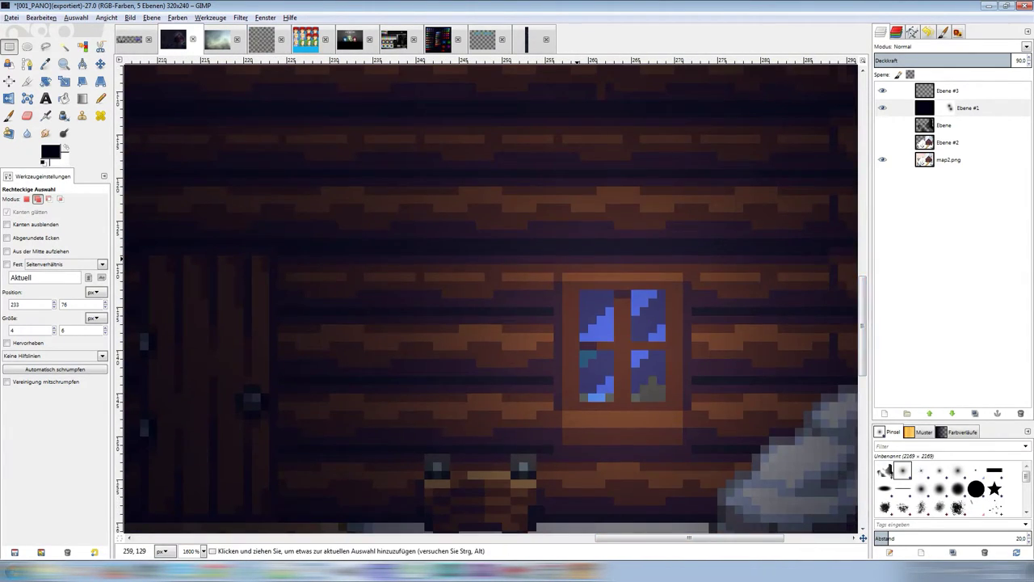
pyautogui.moveTo(665, 291); pyautogui.dragTo(640, 323)
pyautogui.moveTo(588, 299); pyautogui.dragTo(603, 328)
pyautogui.moveTo(615, 289)
pyautogui.mouseDown()
pyautogui.moveTo(581, 345)
pyautogui.moveTo(606, 392)
pyautogui.mouseUp()
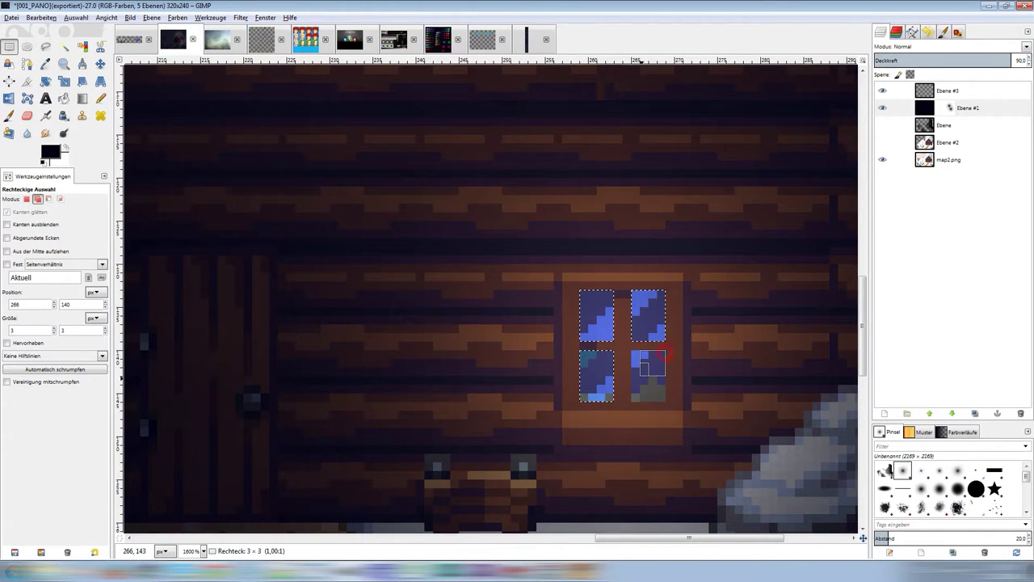
pyautogui.moveTo(665, 349); pyautogui.dragTo(633, 392)
pyautogui.press('-')
pyautogui.press('-')
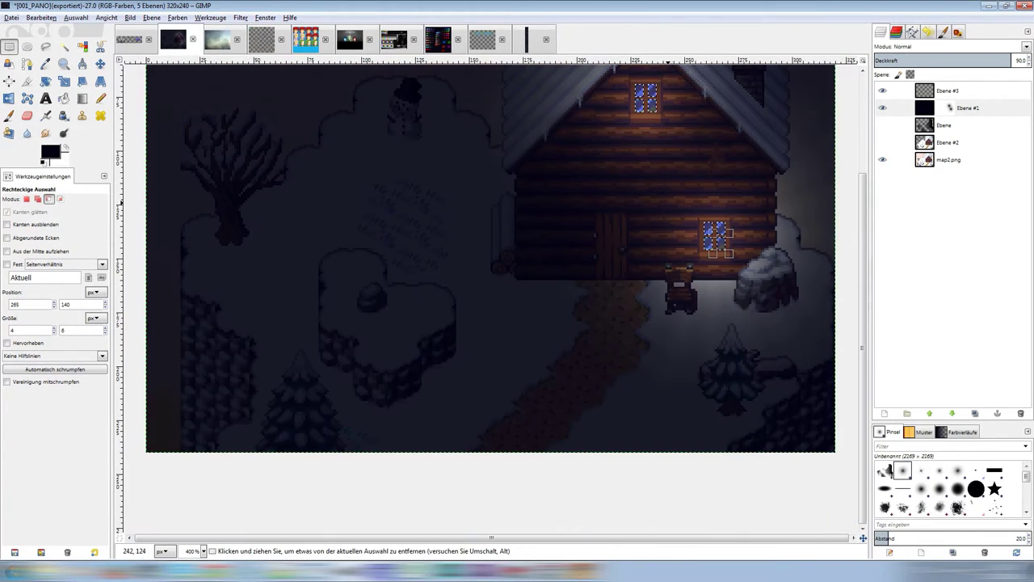
# Bucket Fill the whole window-pane selection on Ebene #1's mask to clear the panes.
pyautogui.click(64, 98)
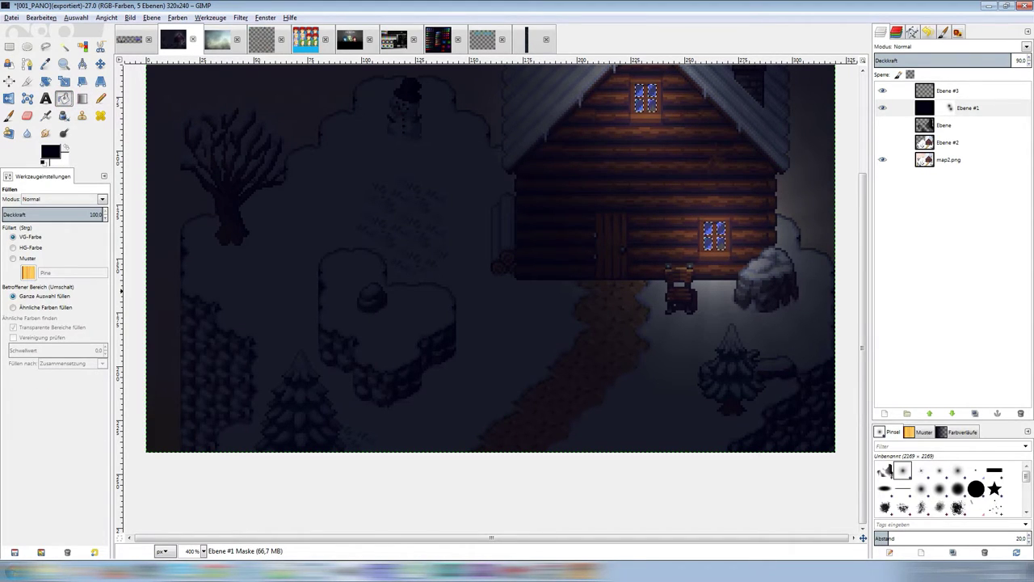
pyautogui.click(44, 296)
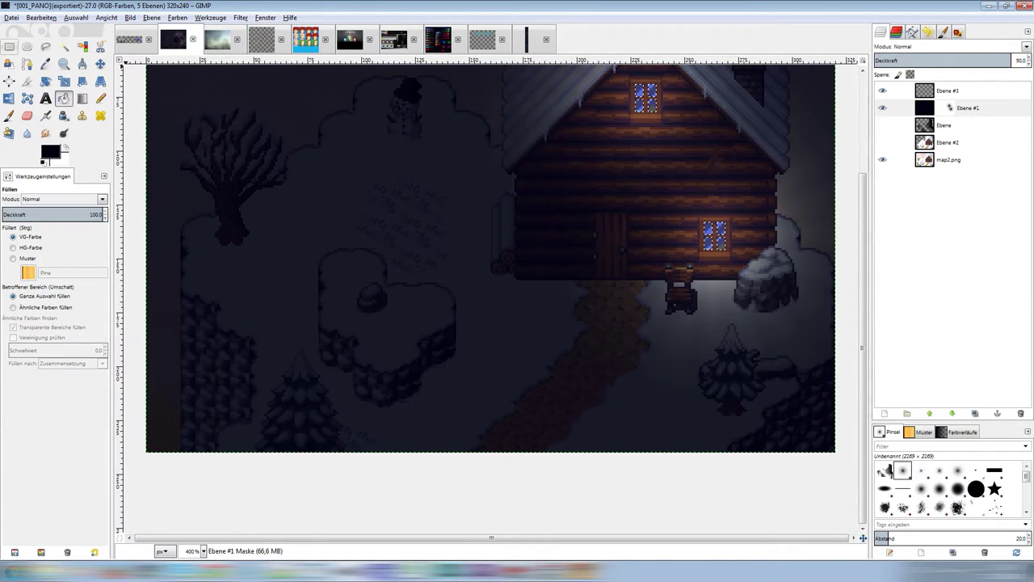
pyautogui.click(9, 46)
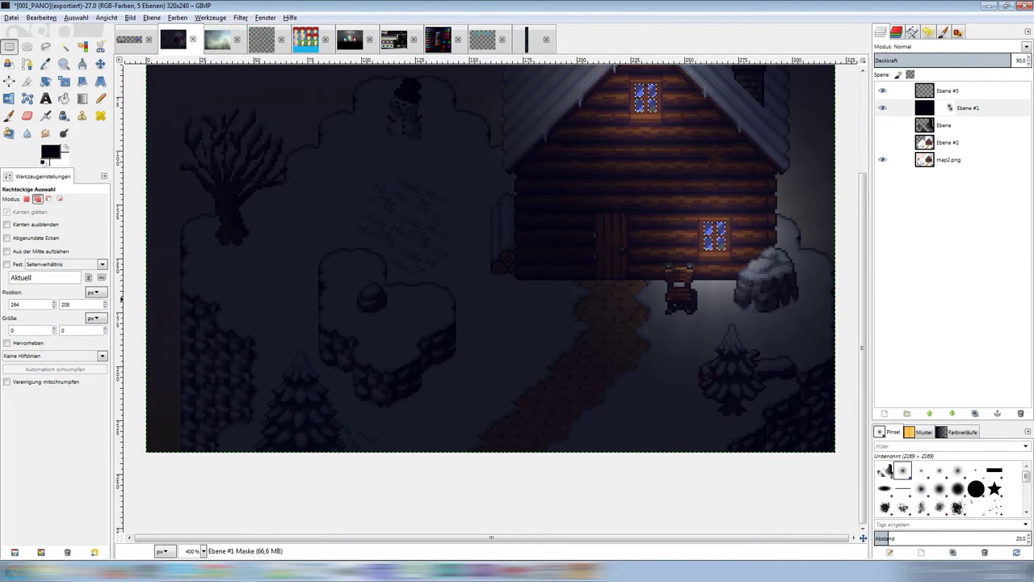
pyautogui.click(27, 199)
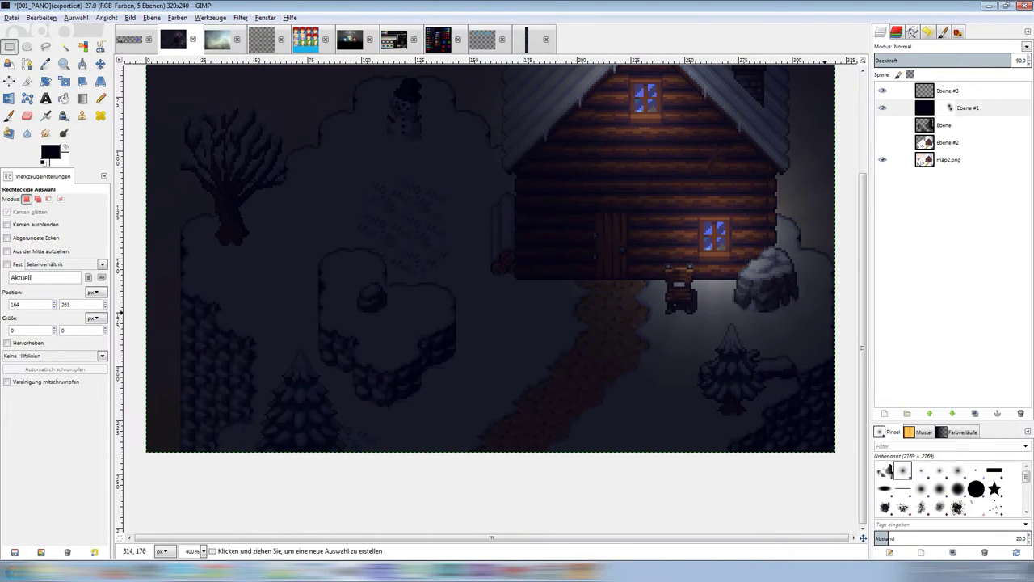
pyautogui.moveTo(860, 293); pyautogui.dragTo(859, 169)
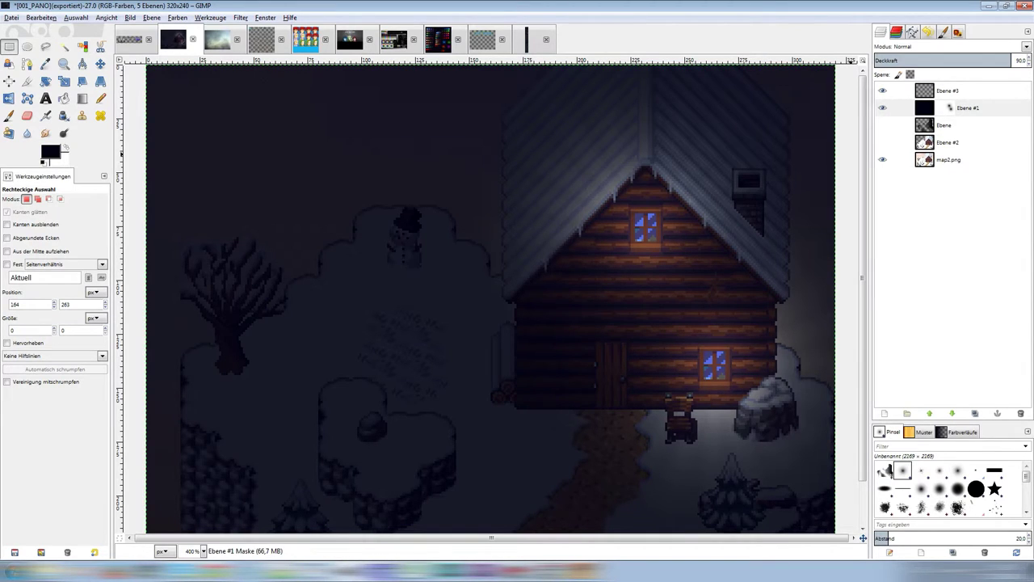
# Switch between Ebene #1's layer and mask, ending with the mask active again.
pyautogui.click(949, 106)
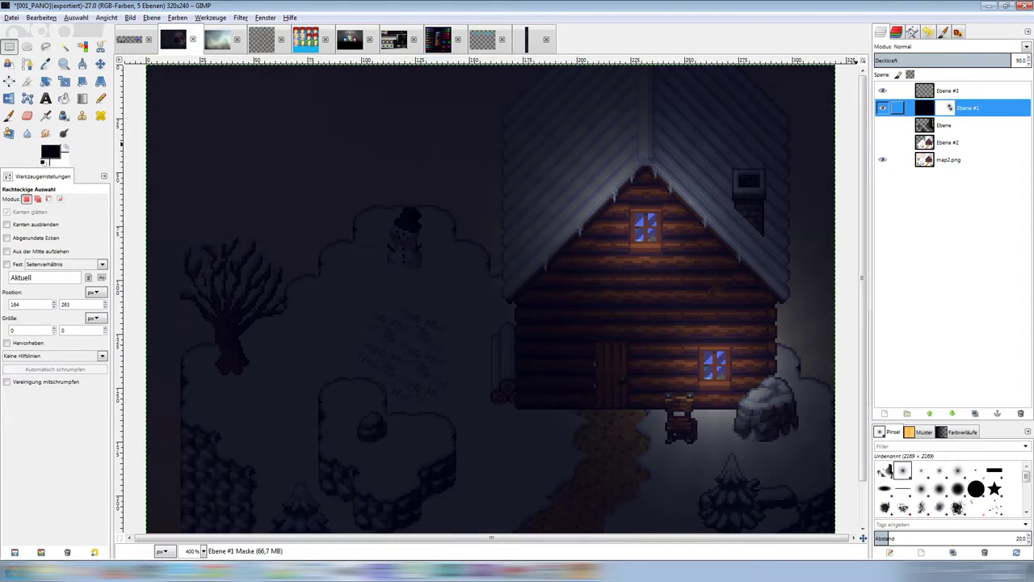
pyautogui.click(946, 108)
pyautogui.click(27, 115)
pyautogui.click(950, 107)
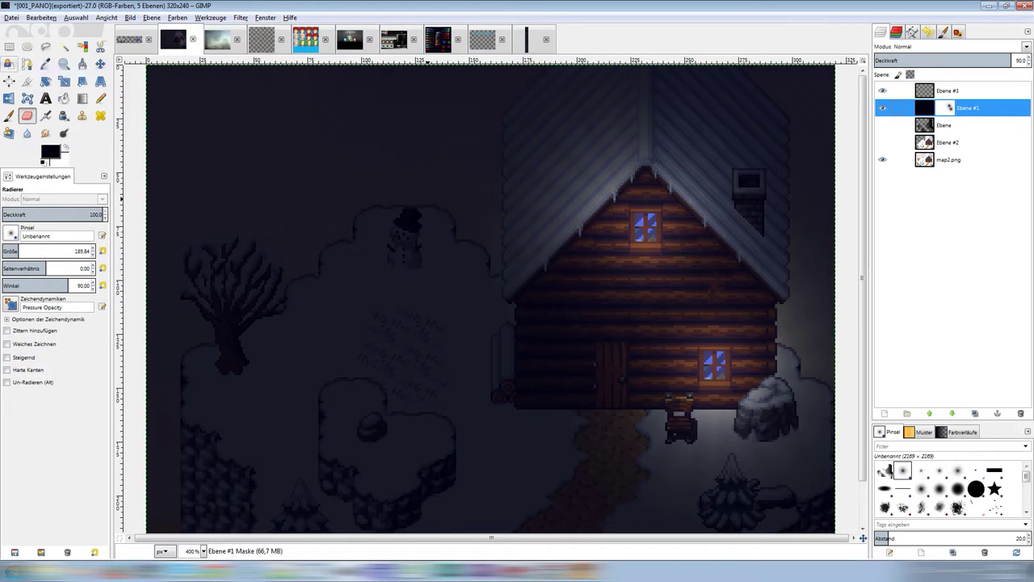
pyautogui.click(9, 46)
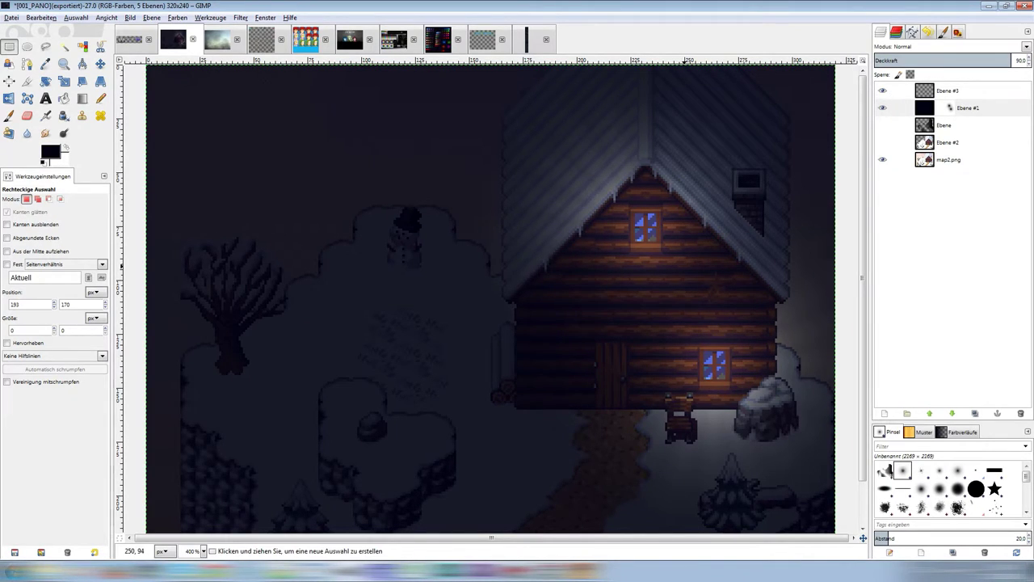
# Add a new transparent layer, Ebene #4, above layer Ebene and clear the selection.
pyautogui.click(897, 125)
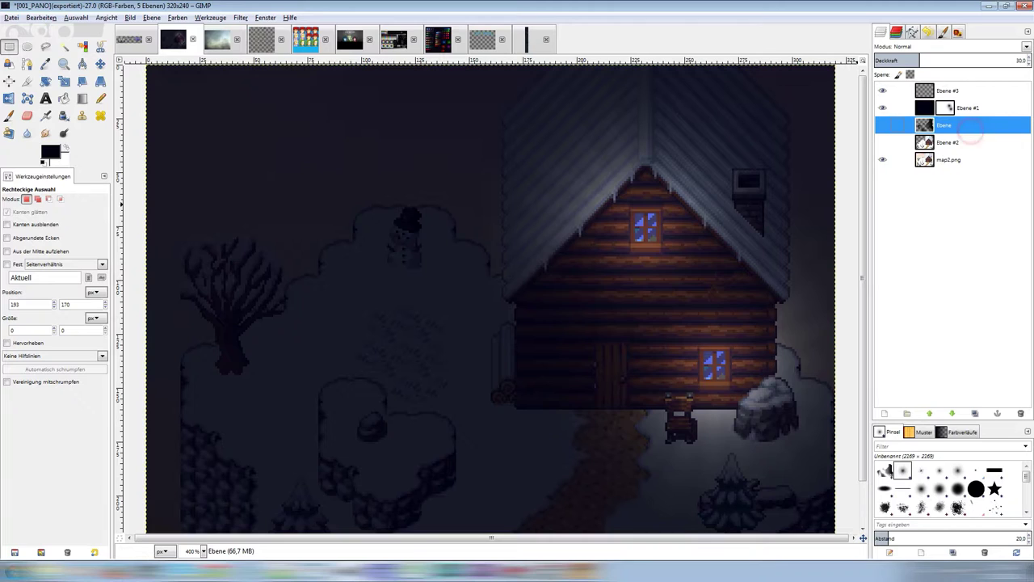
pyautogui.click(884, 413)
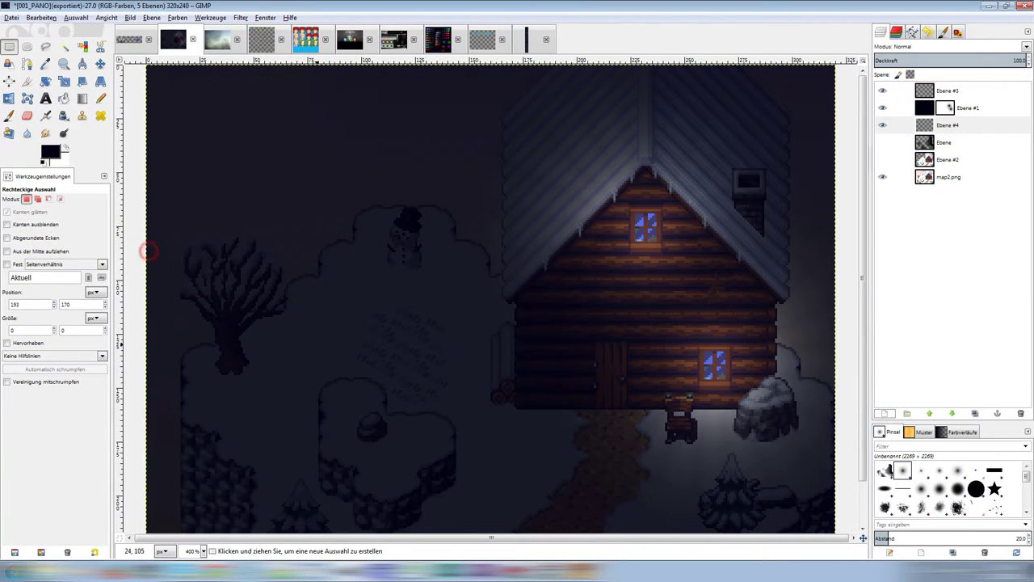
pyautogui.click(146, 250)
pyautogui.click(744, 171)
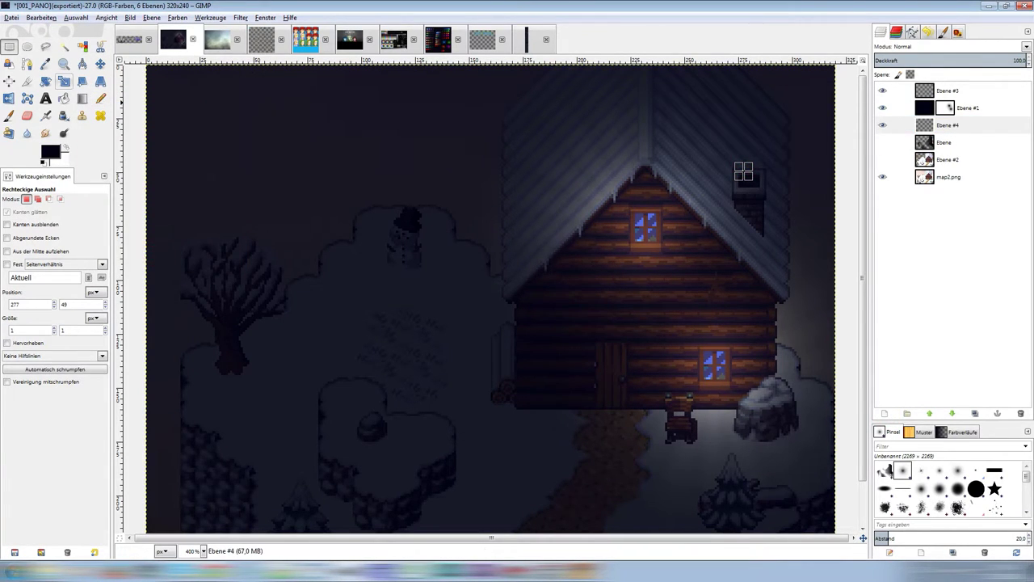
# Set the foreground painting colour to orange and clear the selection.
pyautogui.click(50, 151)
pyautogui.click(456, 311)
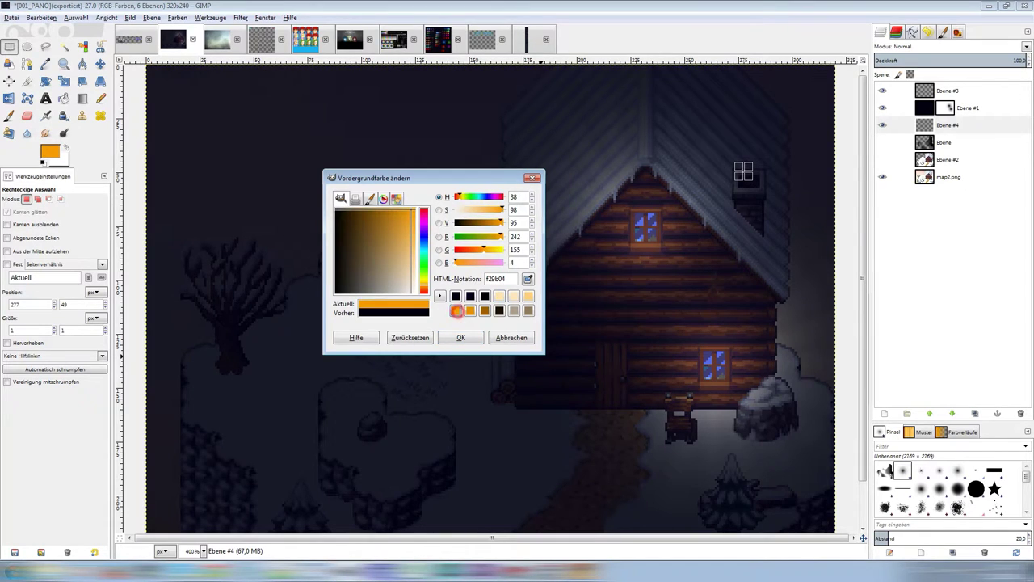
pyautogui.click(460, 337)
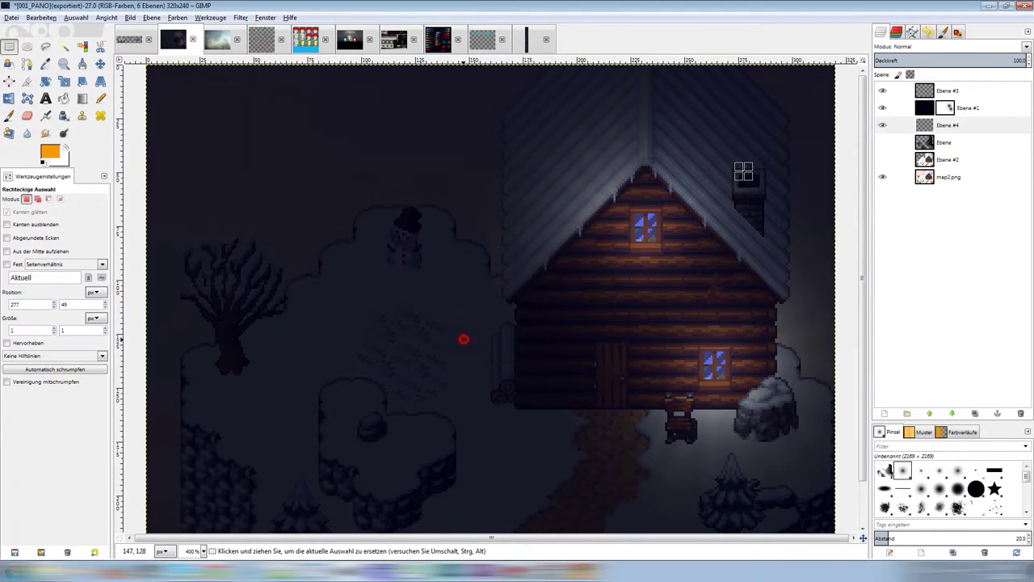
pyautogui.click(636, 242)
# Select the roof-window panes and all four wall-window panes with added rectangles.
pyautogui.keyDown('ctrl'); pyautogui.scroll(1, 675, 219); pyautogui.keyUp('ctrl')
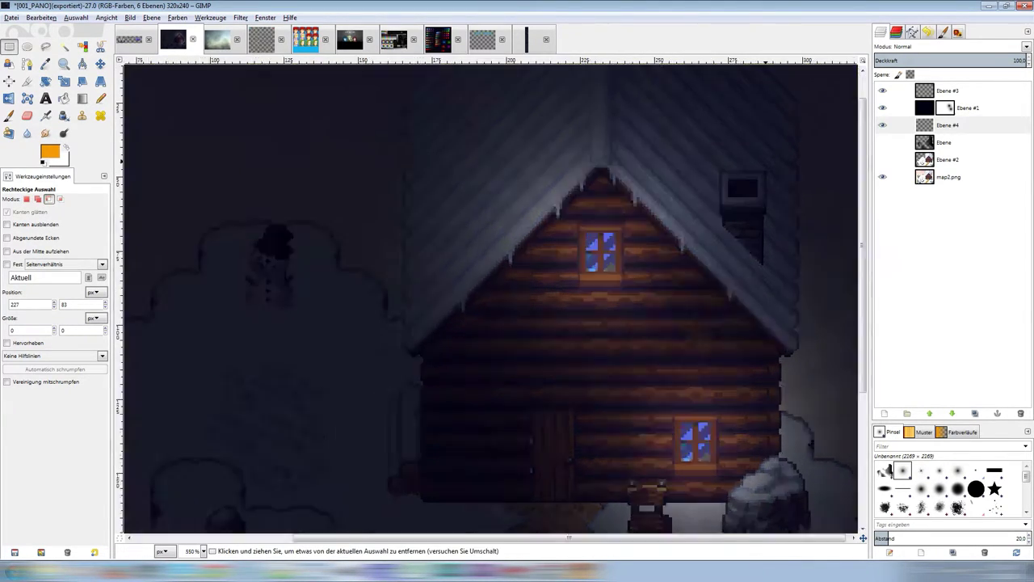
pyautogui.keyDown('ctrl'); pyautogui.scroll(2, 675, 220); pyautogui.keyUp('ctrl')
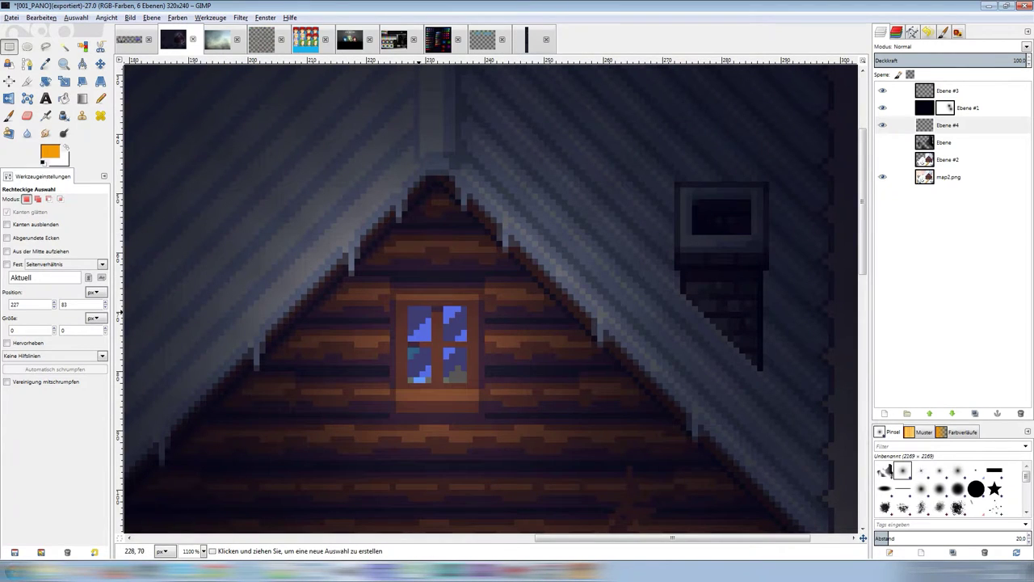
pyautogui.moveTo(404, 302); pyautogui.dragTo(436, 346)
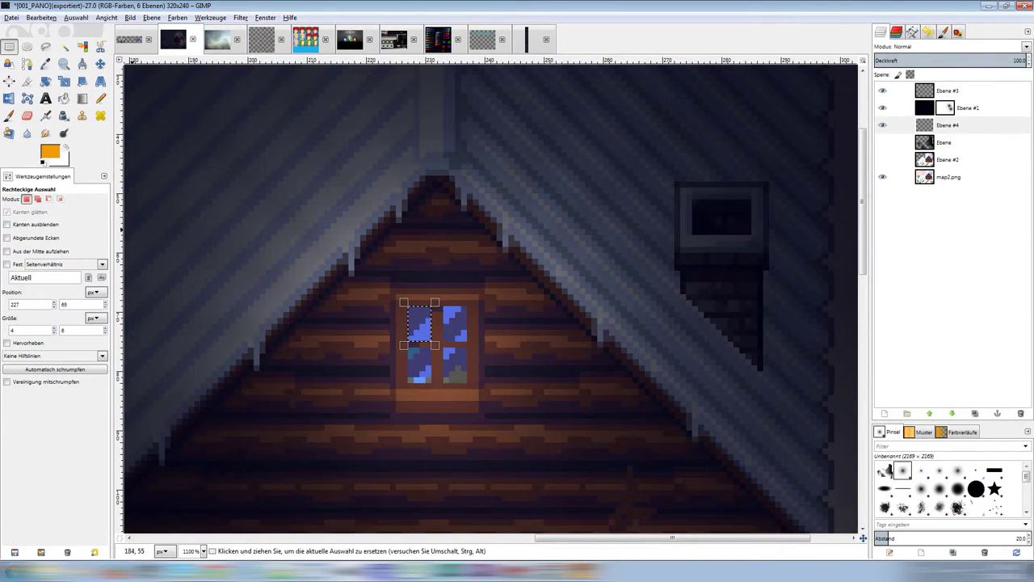
pyautogui.press('shift')
pyautogui.moveTo(467, 306)
pyautogui.mouseDown()
pyautogui.moveTo(426, 374)
pyautogui.moveTo(463, 379)
pyautogui.mouseUp()
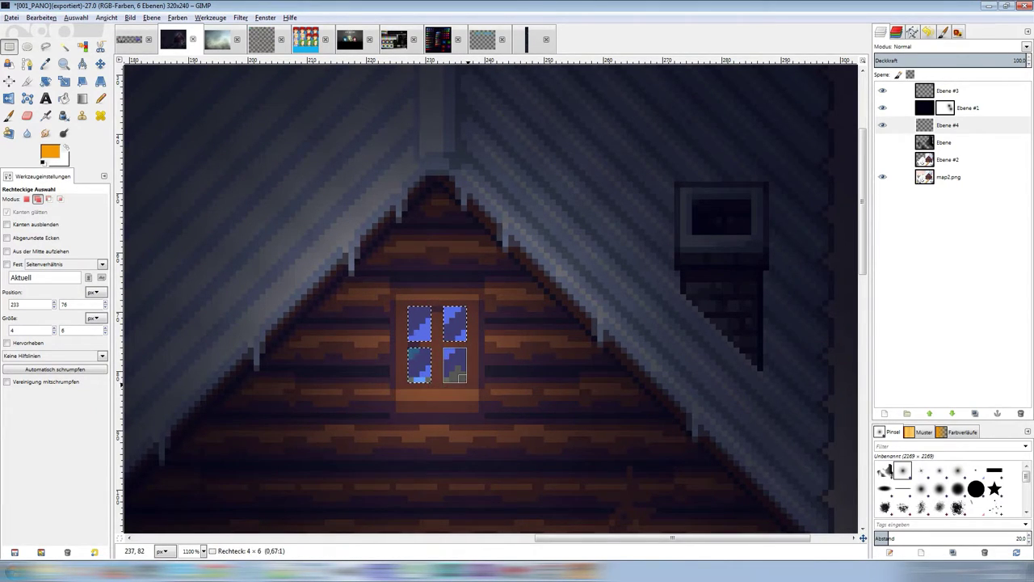
pyautogui.moveTo(863, 202); pyautogui.dragTo(863, 323)
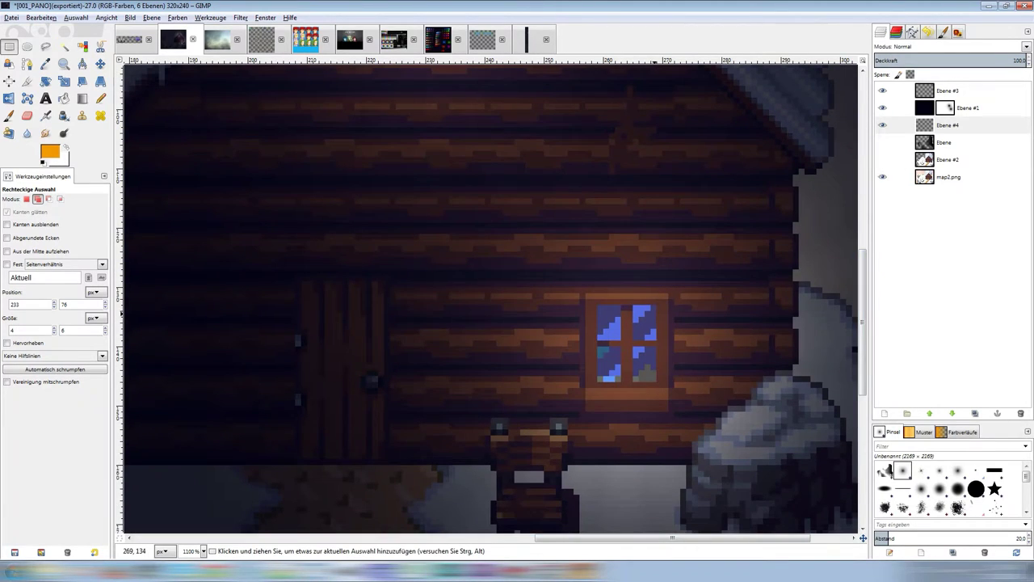
pyautogui.click(593, 308)
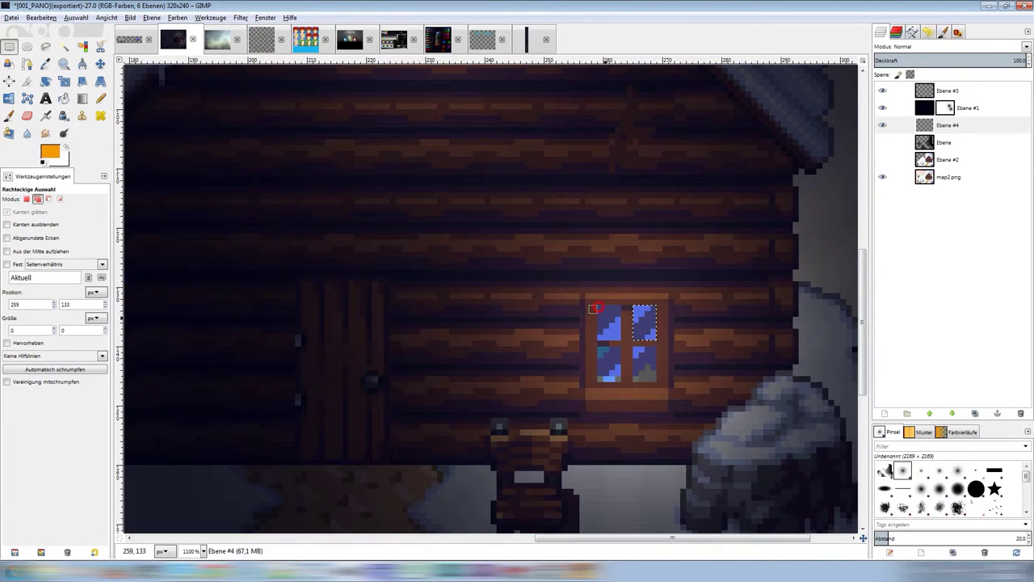
pyautogui.moveTo(593, 308)
pyautogui.mouseDown()
pyautogui.moveTo(623, 341)
pyautogui.moveTo(624, 385)
pyautogui.mouseUp()
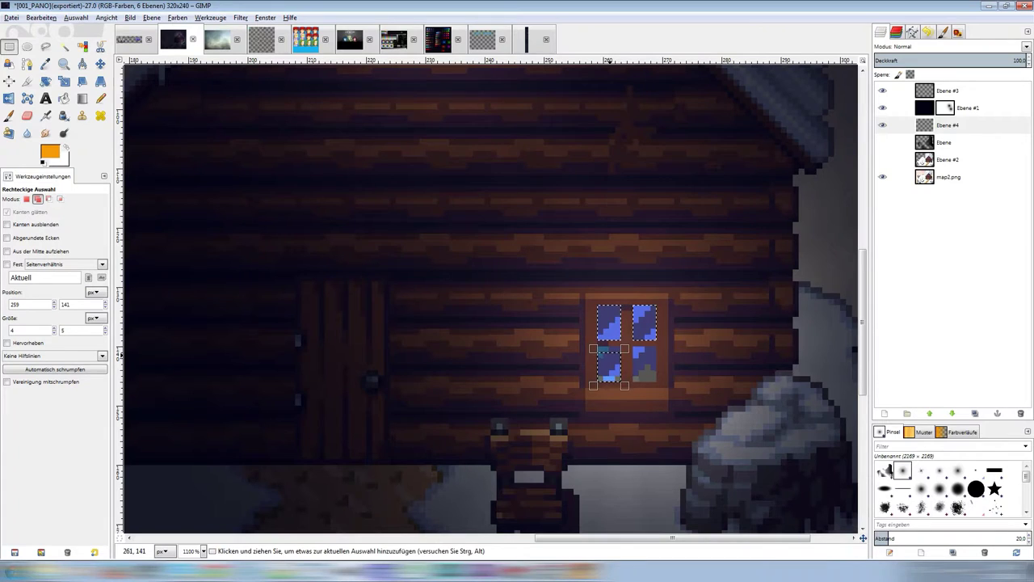
pyautogui.moveTo(635, 346); pyautogui.dragTo(656, 385)
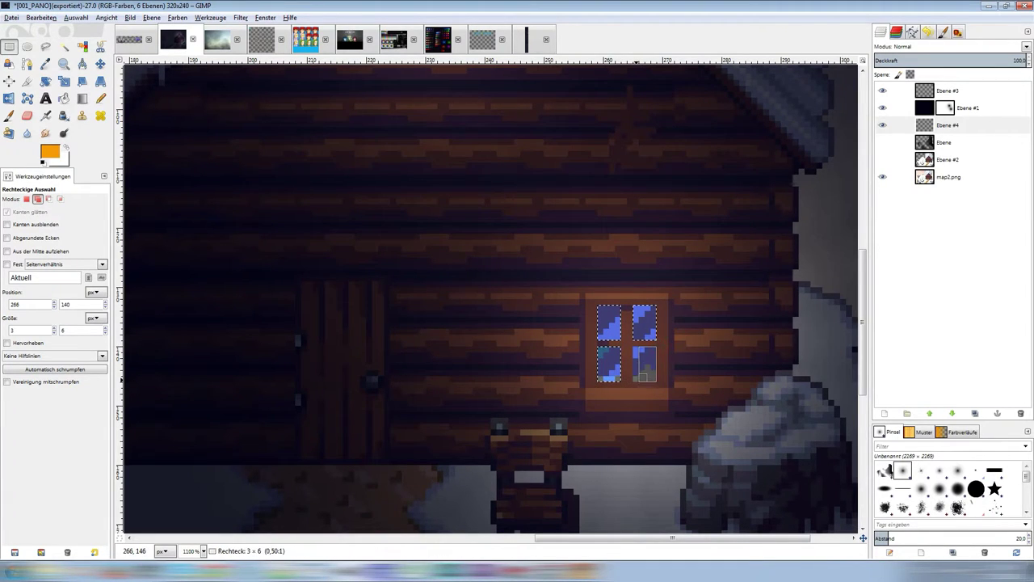
# Bucket Fill the selected window panes with orange on Ebene #4.
pyautogui.click(63, 97)
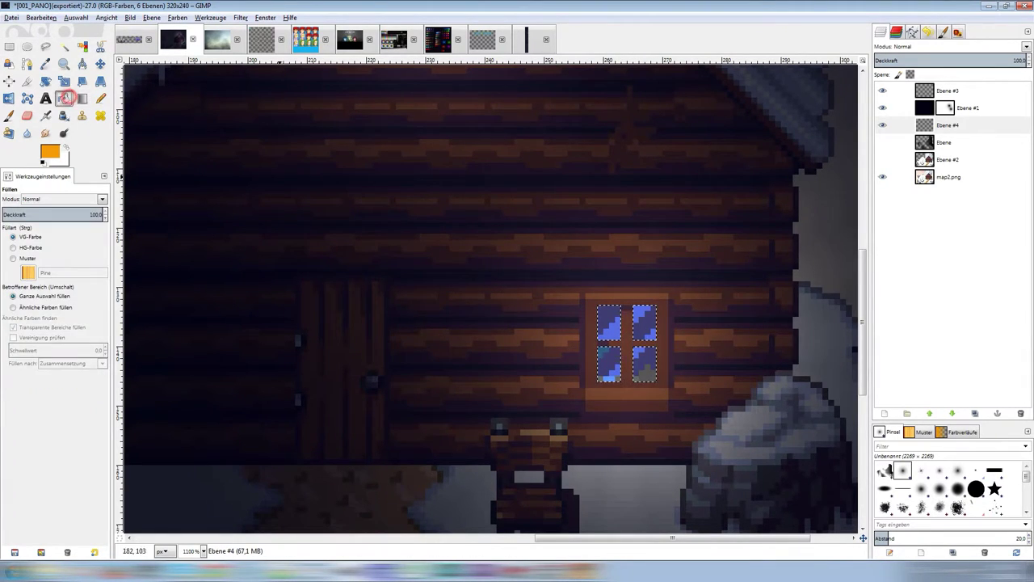
pyautogui.click(644, 324)
pyautogui.scroll(-3, 644, 323)
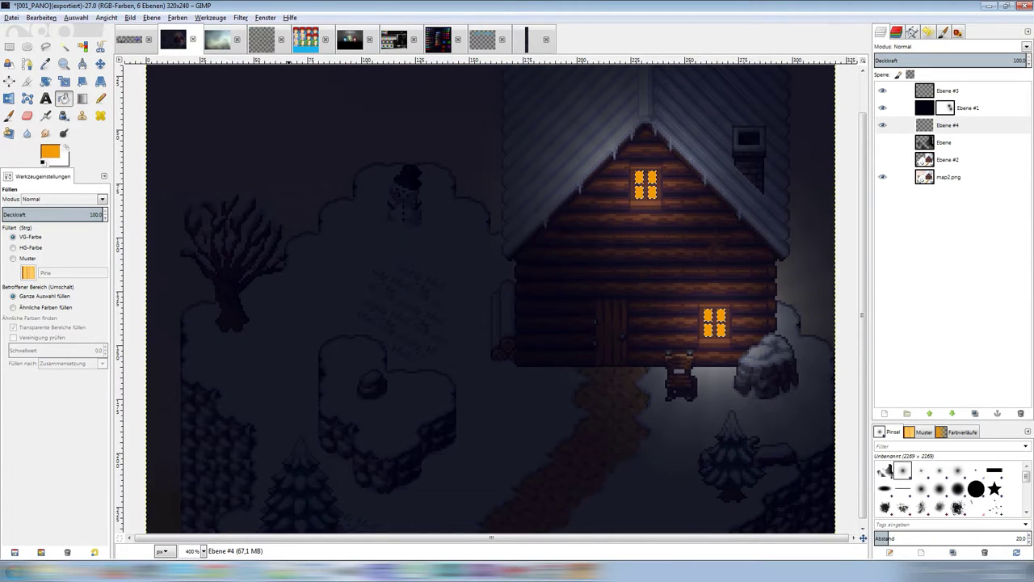
pyautogui.click(9, 46)
pyautogui.scroll(-2, 491, 299)
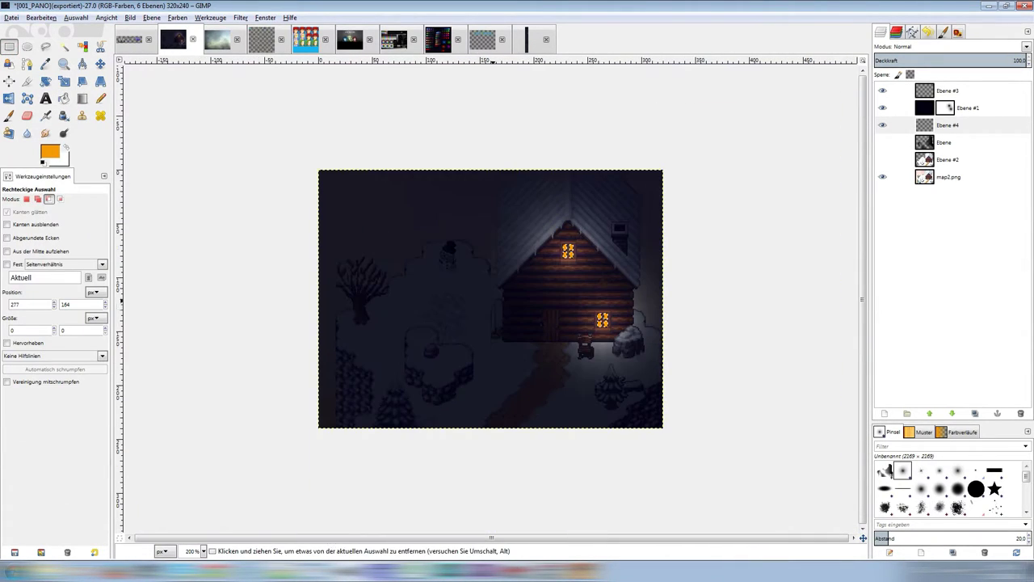
pyautogui.scroll(1, 492, 299)
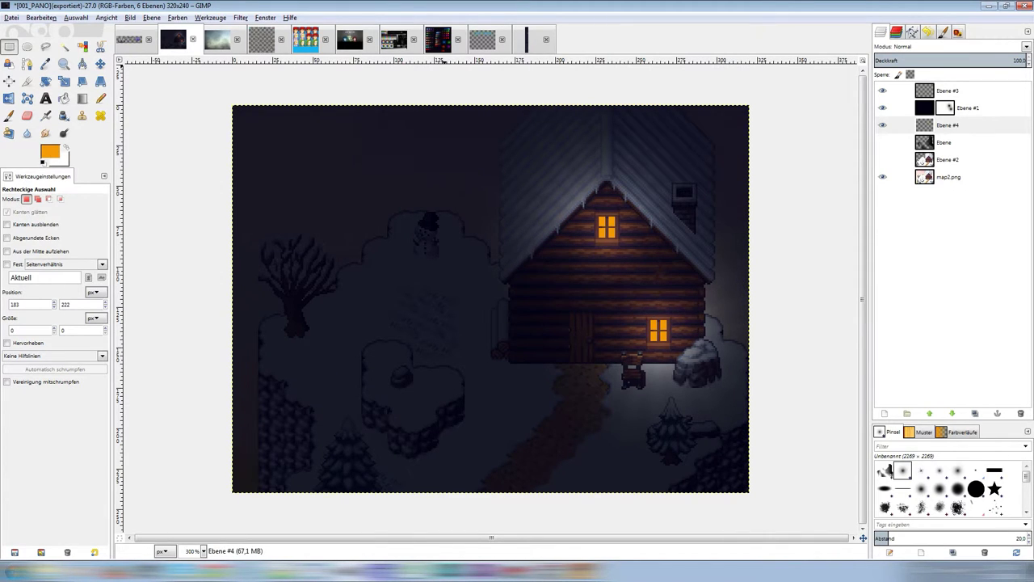
# Apply a Gaussian Blur to the orange glow layer.
pyautogui.click(241, 17)
pyautogui.moveTo(268, 80)
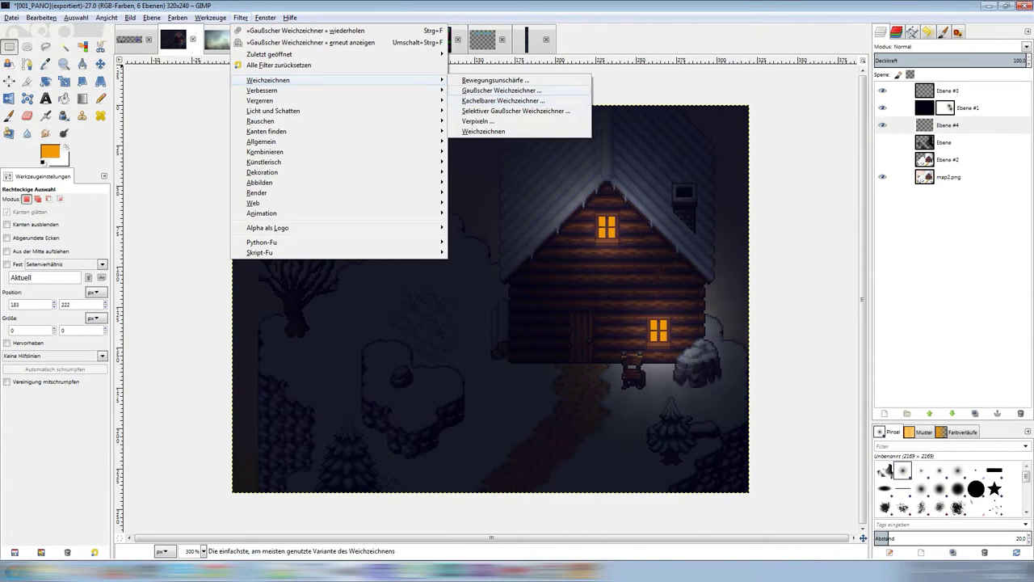
pyautogui.click(501, 90)
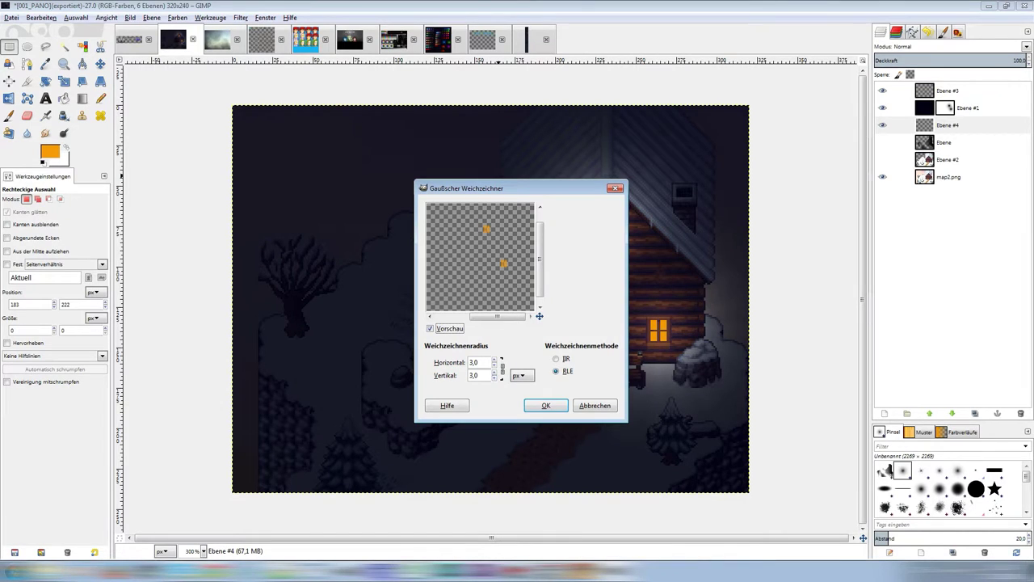
pyautogui.click(542, 404)
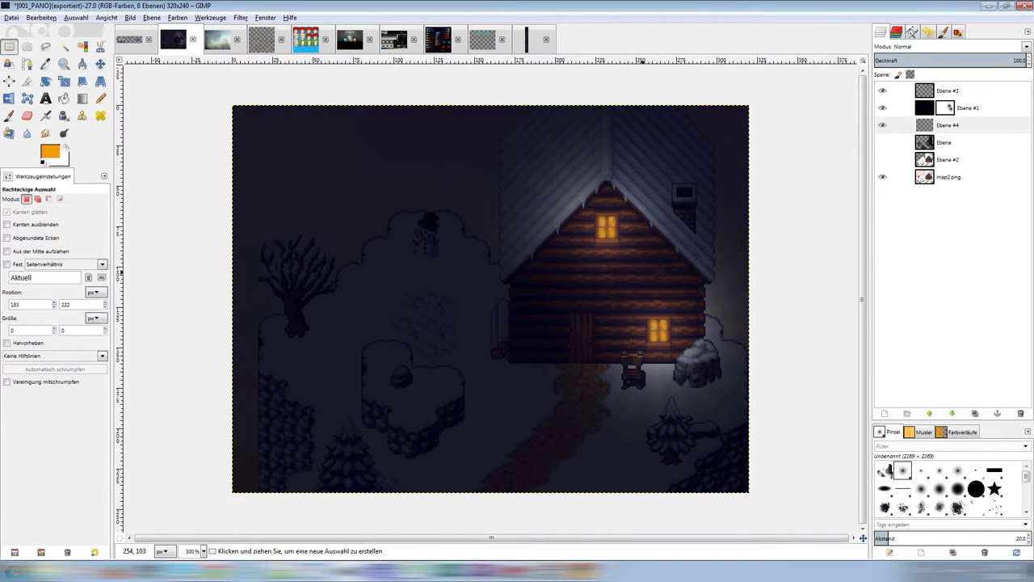
pyautogui.keyDown('ctrl'); pyautogui.scroll(-1, 618, 217); pyautogui.keyUp('ctrl')
pyautogui.keyDown('ctrl'); pyautogui.scroll(-1, 618, 216); pyautogui.keyUp('ctrl')
pyautogui.keyDown('ctrl'); pyautogui.scroll(-1, 618, 216); pyautogui.keyUp('ctrl')
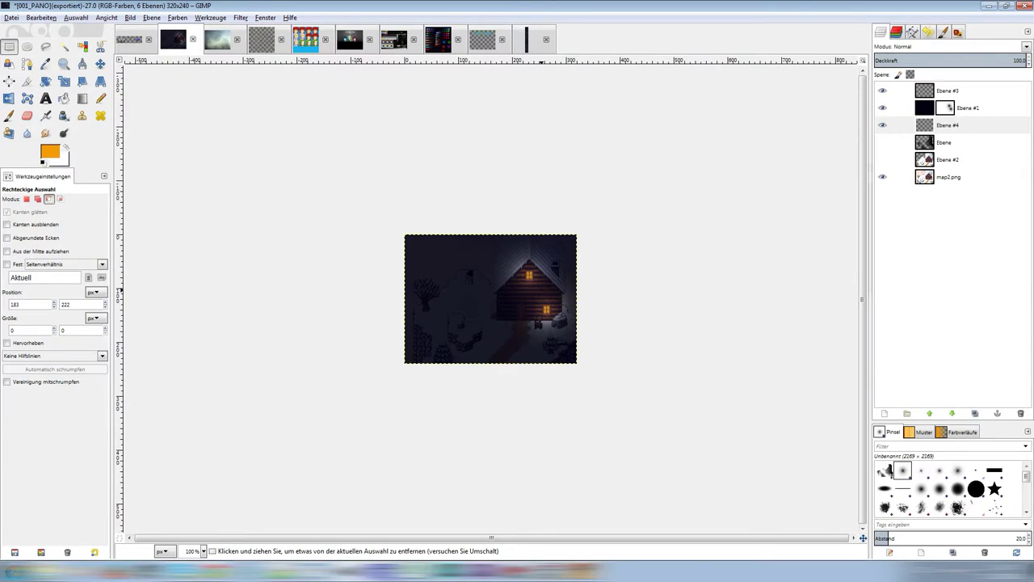
pyautogui.keyDown('ctrl'); pyautogui.scroll(2, 770, 362); pyautogui.keyUp('ctrl')
pyautogui.keyDown('ctrl'); pyautogui.scroll(1, 769, 361); pyautogui.keyUp('ctrl')
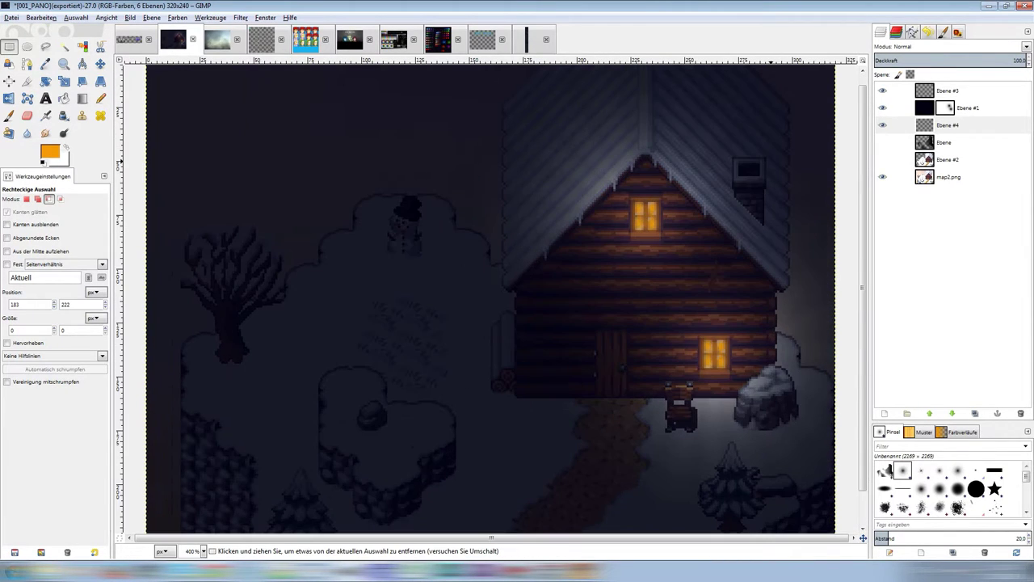
pyautogui.keyDown('ctrl'); pyautogui.scroll(1, 769, 361); pyautogui.keyUp('ctrl')
# Reapply Gaussian Blur at radius 2 to soften the window glow.
pyautogui.click(240, 17)
pyautogui.moveTo(267, 80)
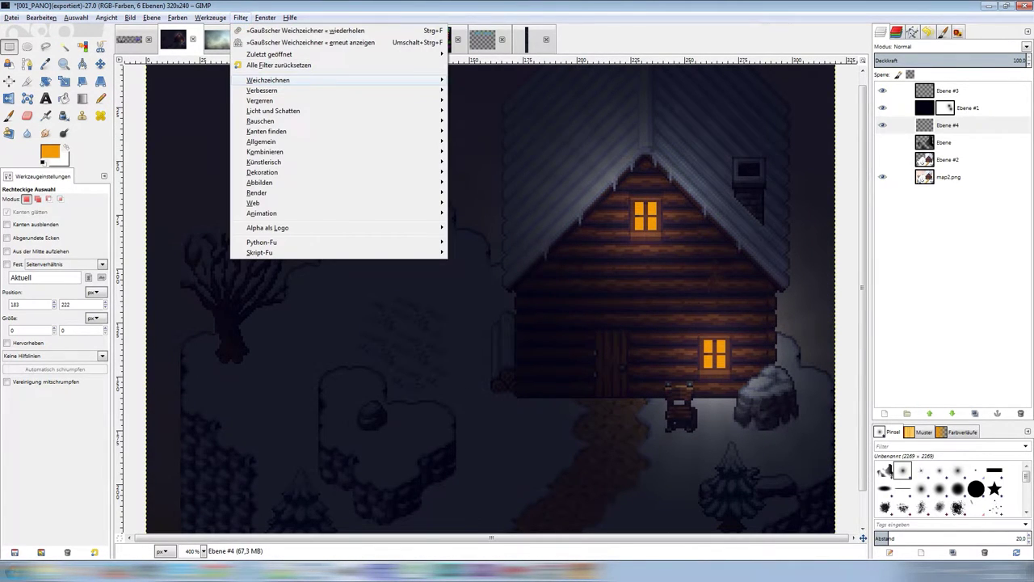
pyautogui.click(476, 89)
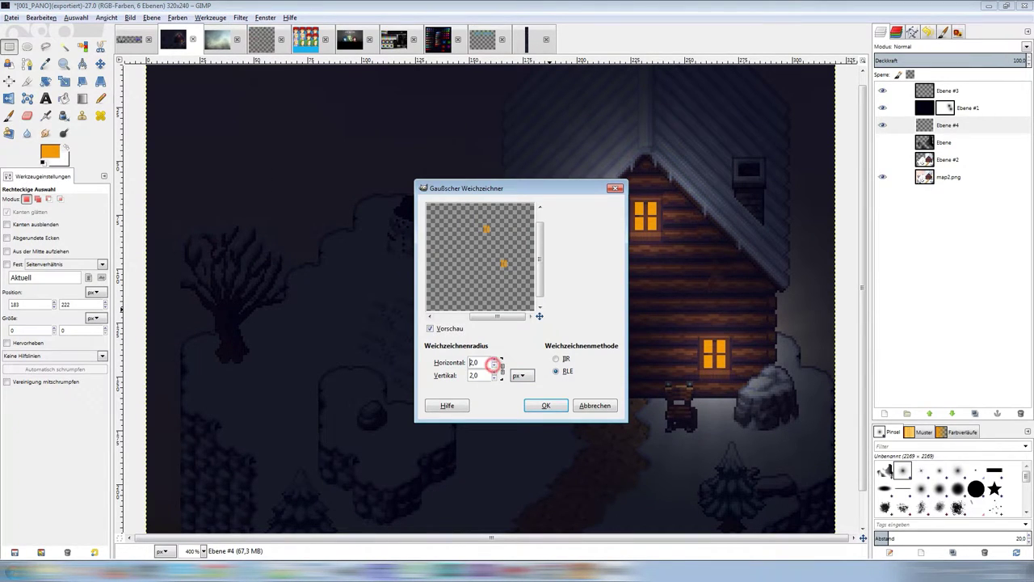
pyautogui.click(545, 405)
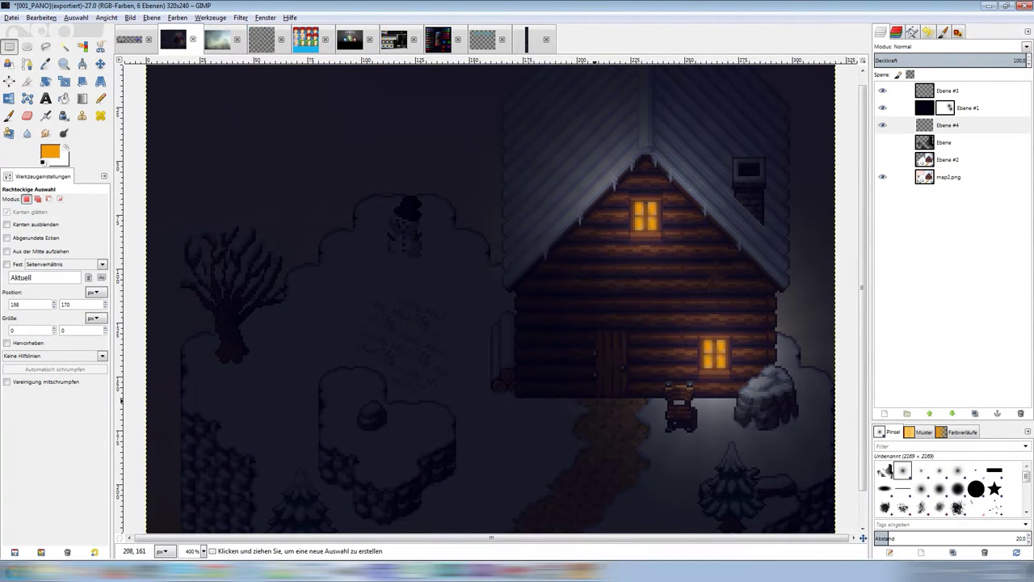
pyautogui.scroll(-2, 618, 217)
pyautogui.scroll(-1, 618, 216)
pyautogui.scroll(1, 618, 217)
pyautogui.scroll(1, 618, 216)
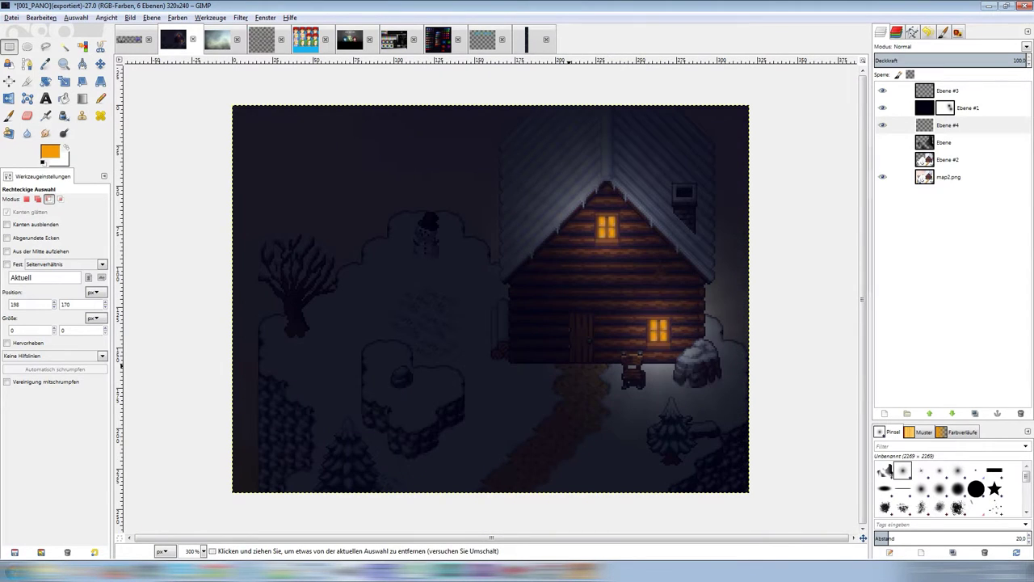
pyautogui.scroll(-1, 618, 217)
pyautogui.scroll(1, 618, 216)
pyautogui.click(886, 175)
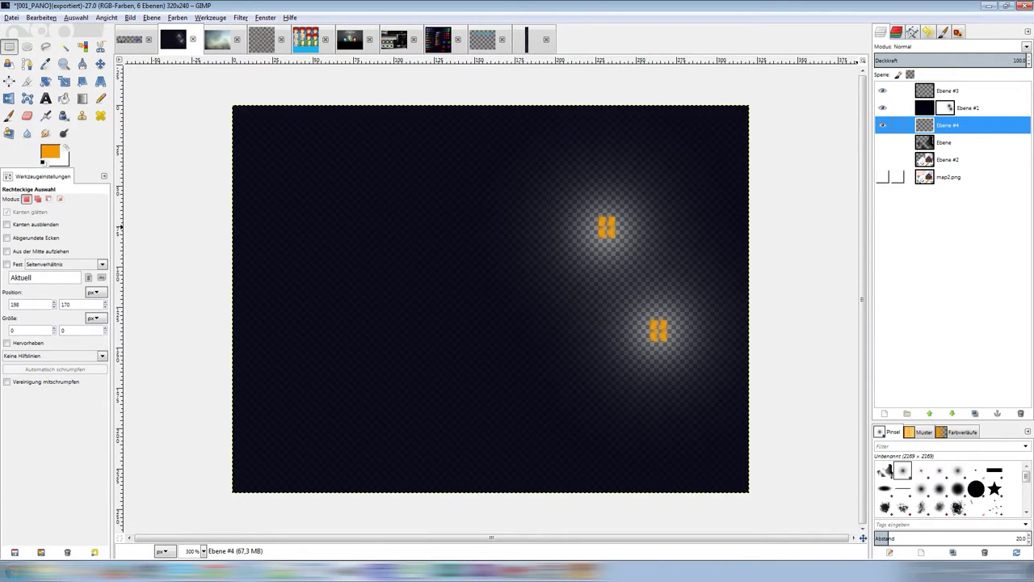
pyautogui.click(883, 176)
pyautogui.click(825, 276)
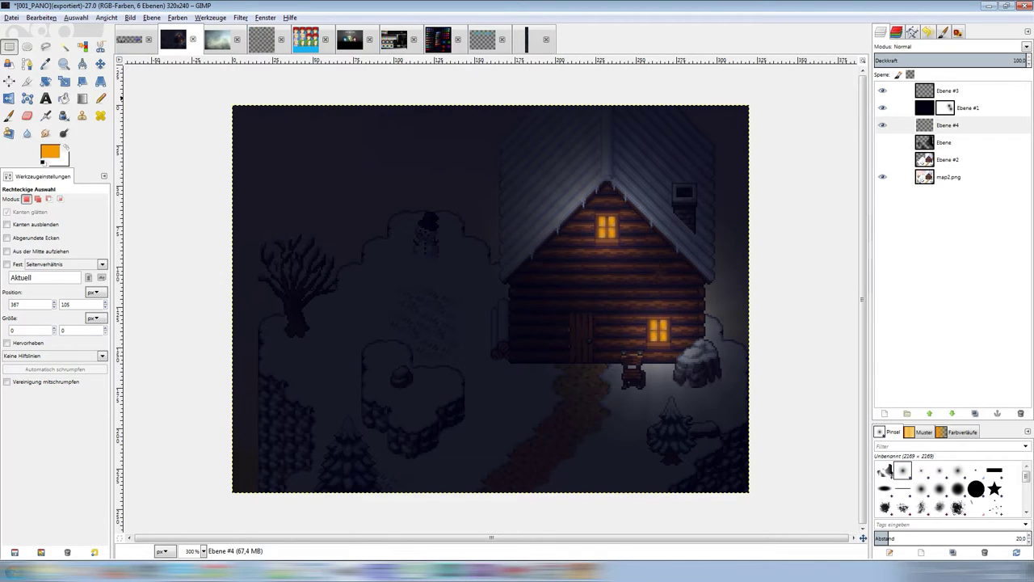
# Try an orange Pencil blob beside the snowy rock, then undo it.
pyautogui.click(101, 98)
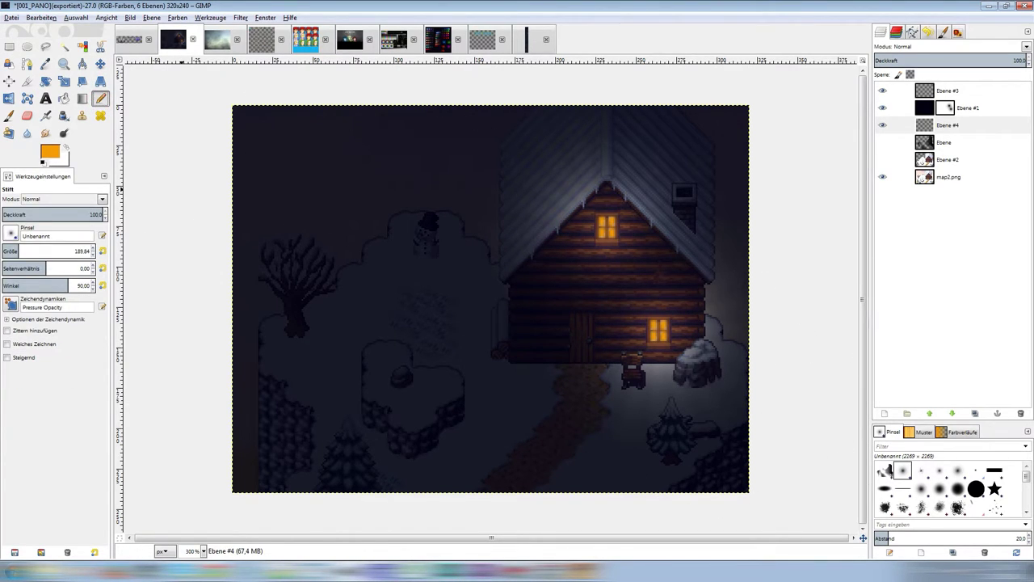
pyautogui.click(10, 251)
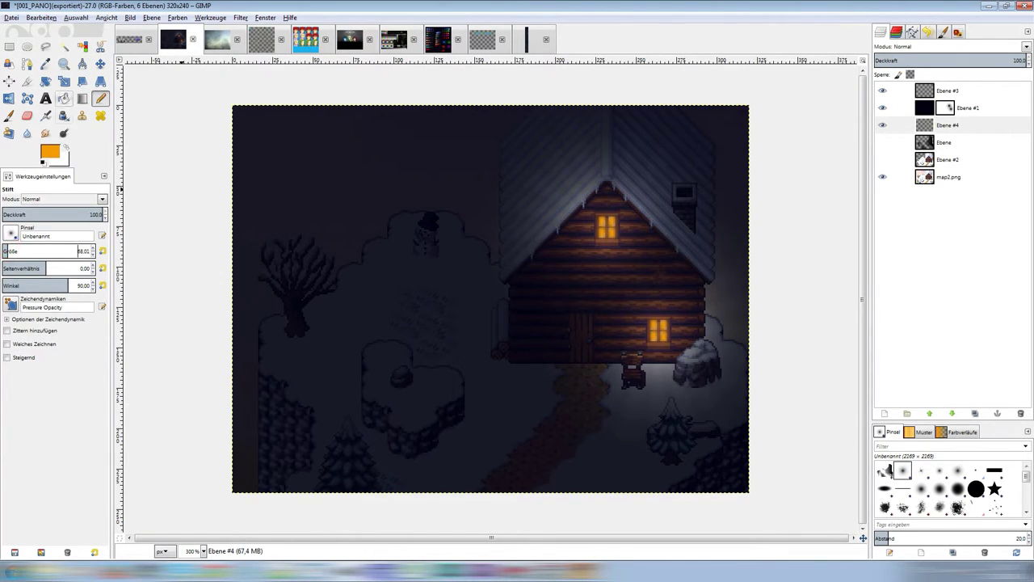
pyautogui.click(705, 386)
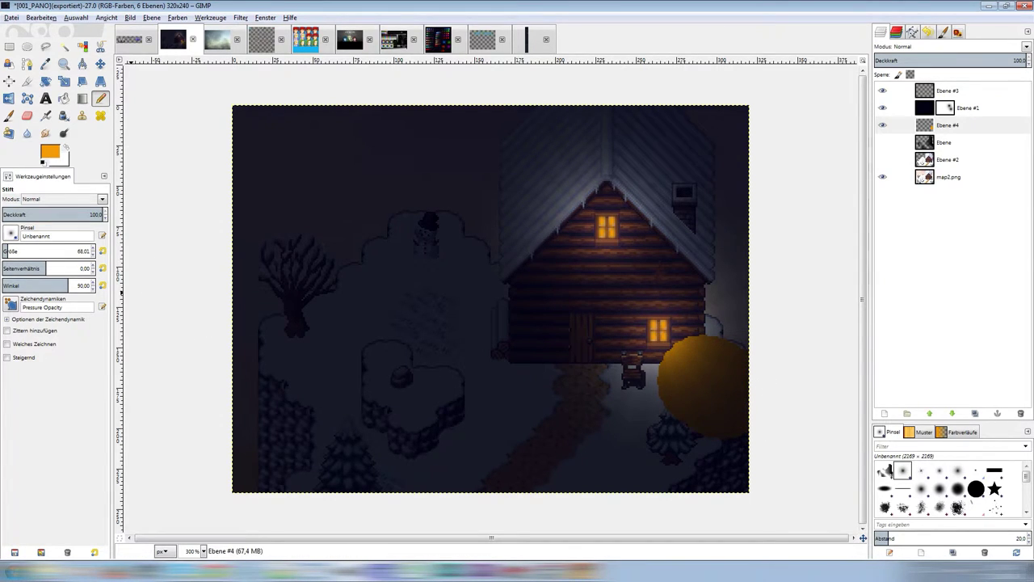
pyautogui.hotkey('ctrl', 'z')
# Set the pencil brush size to 30.
pyautogui.write('100')
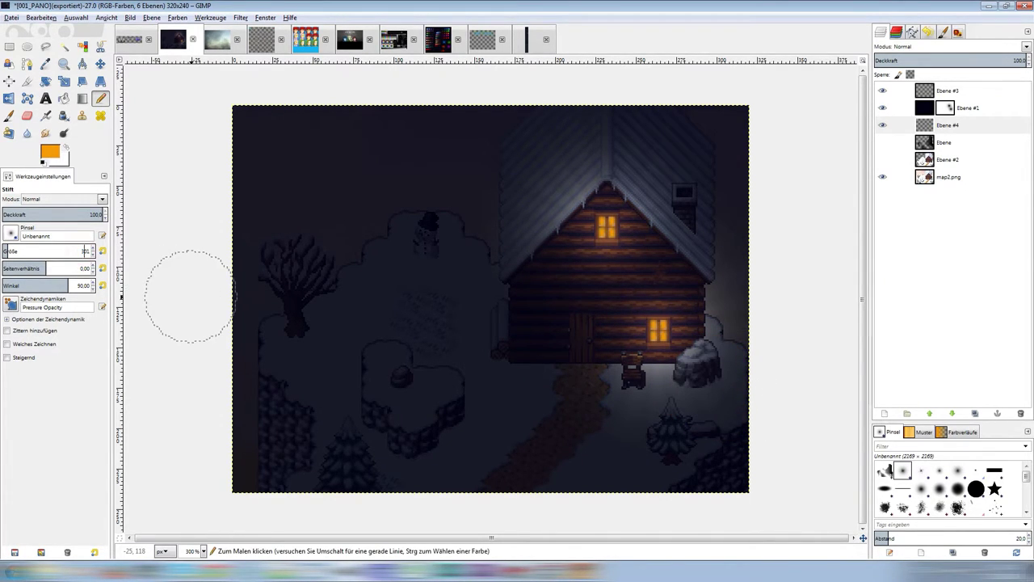
pyautogui.press('Return')
pyautogui.write('3001')
pyautogui.press('Return')
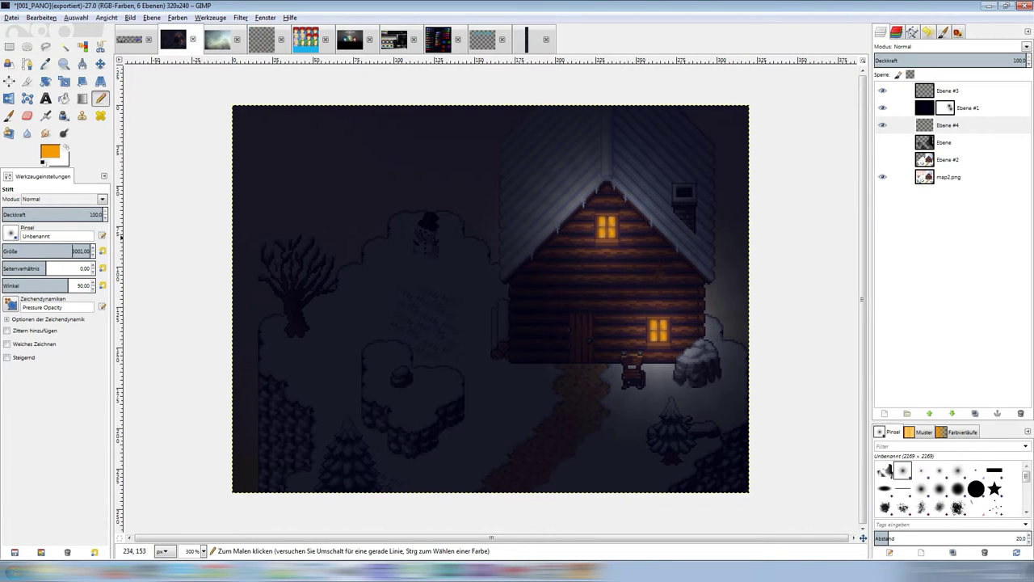
pyautogui.click(81, 251)
pyautogui.write('30')
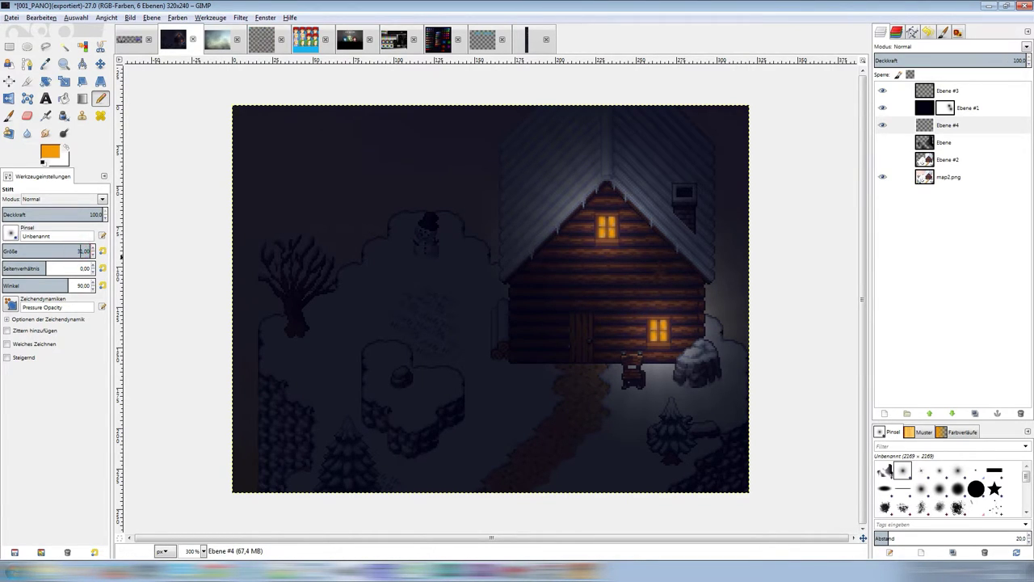
pyautogui.press('Return')
# Paint orange strokes beside the rock and lower-left snow, undoing the lower-left one.
pyautogui.moveTo(695, 368); pyautogui.dragTo(806, 430)
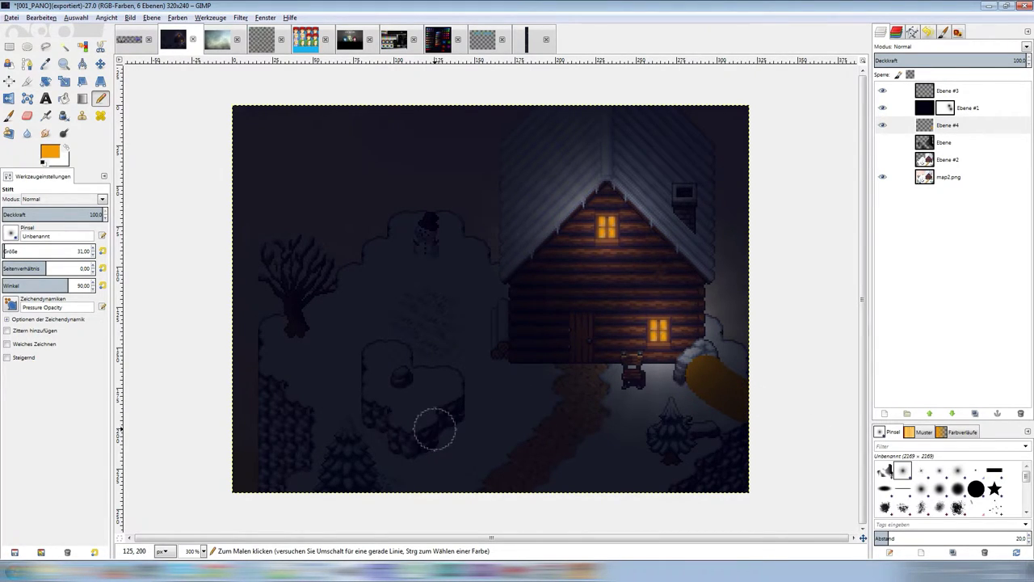
pyautogui.moveTo(447, 424)
pyautogui.mouseDown()
pyautogui.moveTo(369, 474)
pyautogui.moveTo(374, 427)
pyautogui.moveTo(335, 450)
pyautogui.mouseUp()
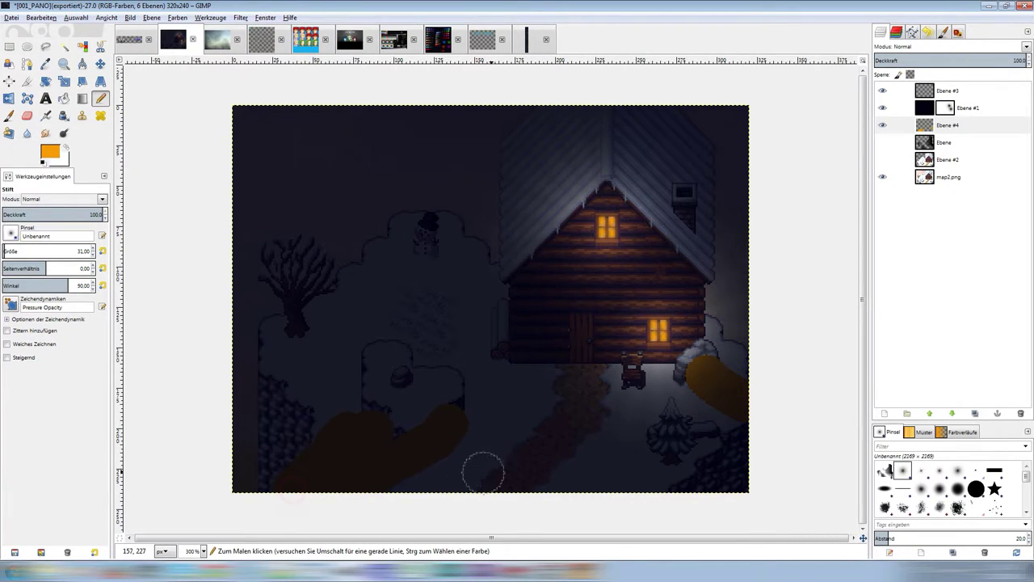
pyautogui.hotkey('ctrl', 'z')
pyautogui.hotkey('ctrl', 'z')
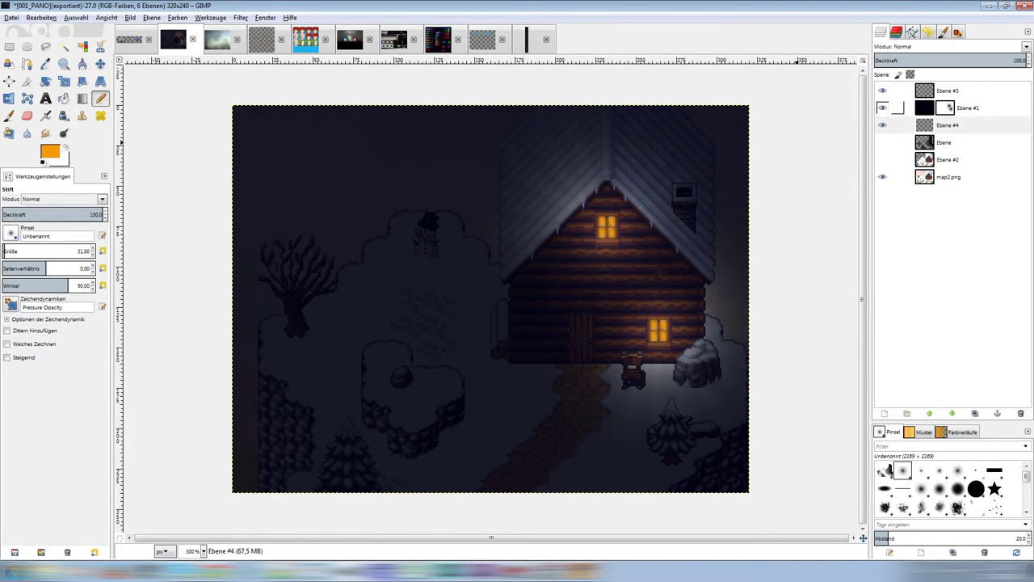
# Draw a free-select polygon around the cabin roof with Ebene #1 active.
pyautogui.click(45, 46)
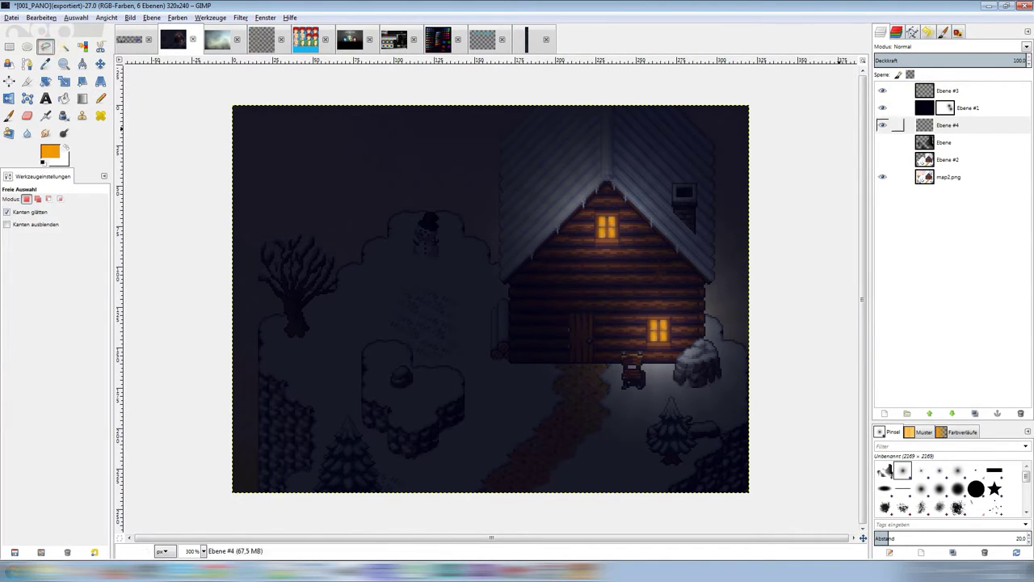
pyautogui.click(889, 107)
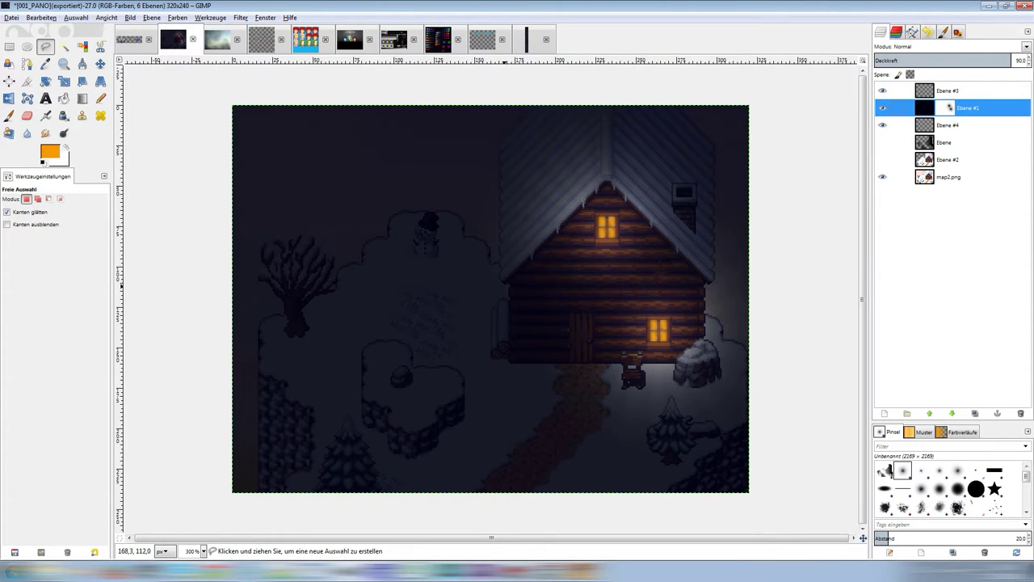
pyautogui.click(507, 284)
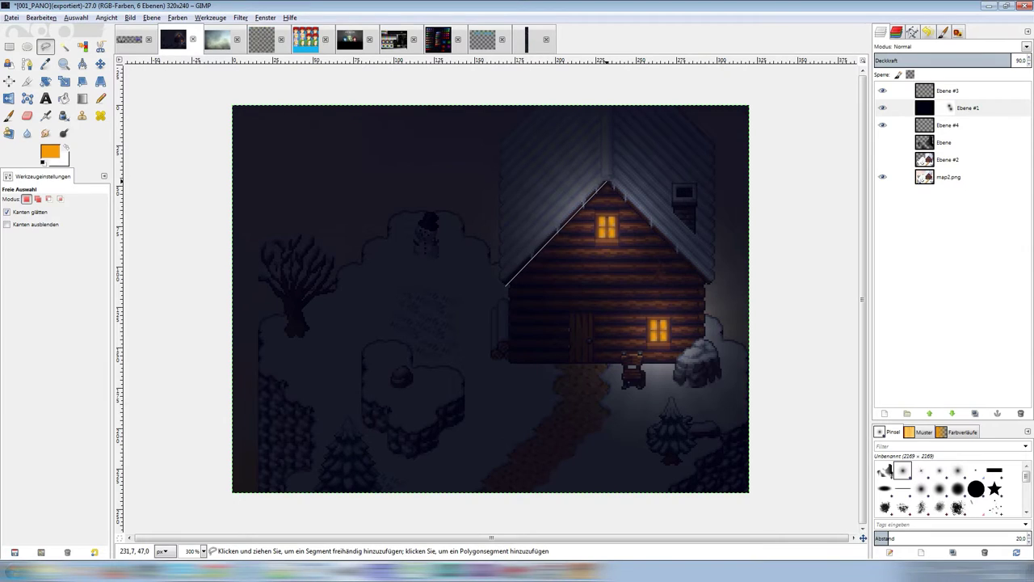
pyautogui.click(607, 182)
pyautogui.click(725, 299)
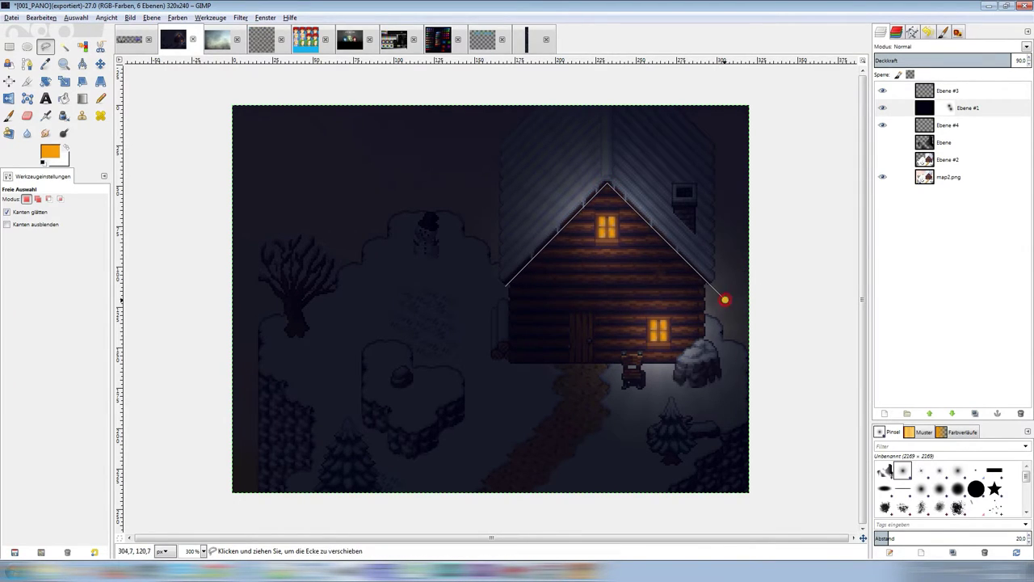
pyautogui.click(726, 96)
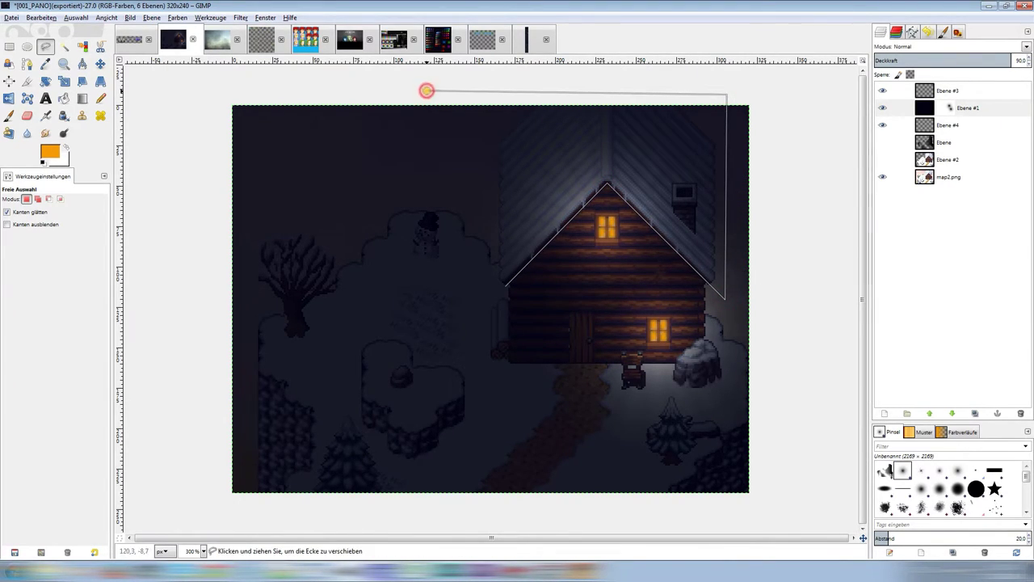
pyautogui.click(427, 90)
pyautogui.click(458, 284)
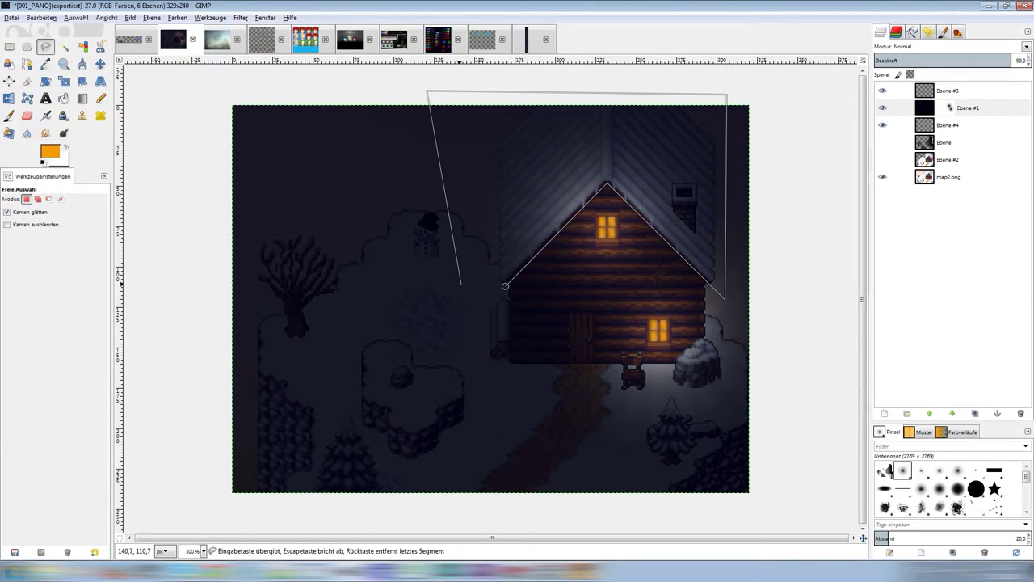
pyautogui.click(507, 286)
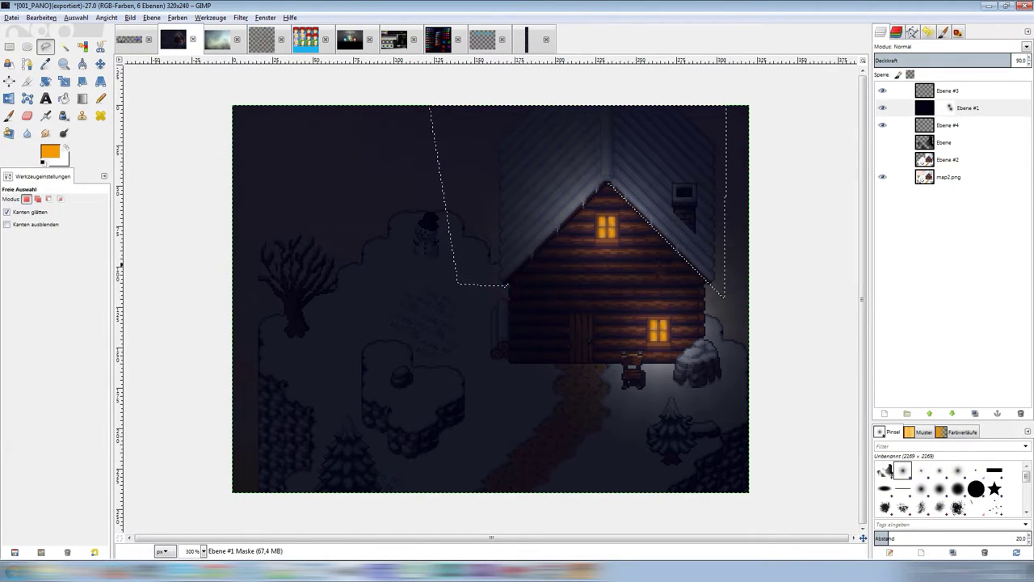
# Fill the roof selection on the overlay mask with white, then deselect.
pyautogui.click(64, 98)
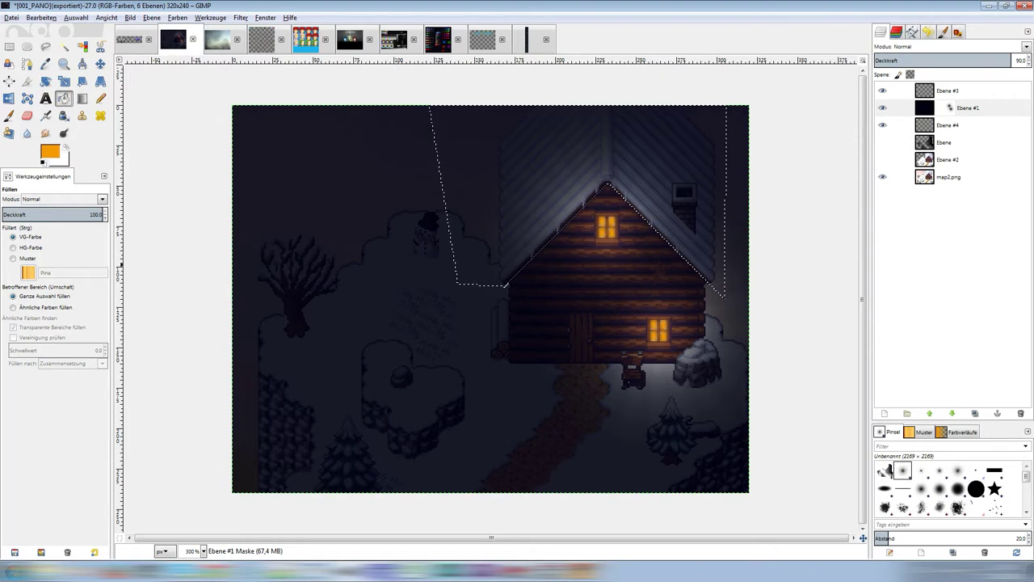
pyautogui.press('x')
pyautogui.click(495, 156)
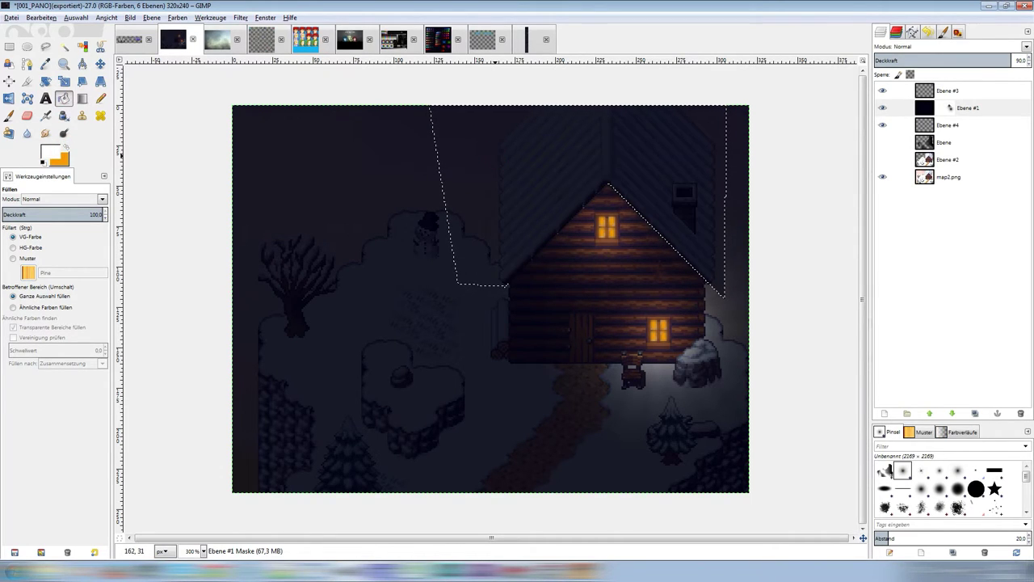
pyautogui.click(9, 46)
pyautogui.click(422, 509)
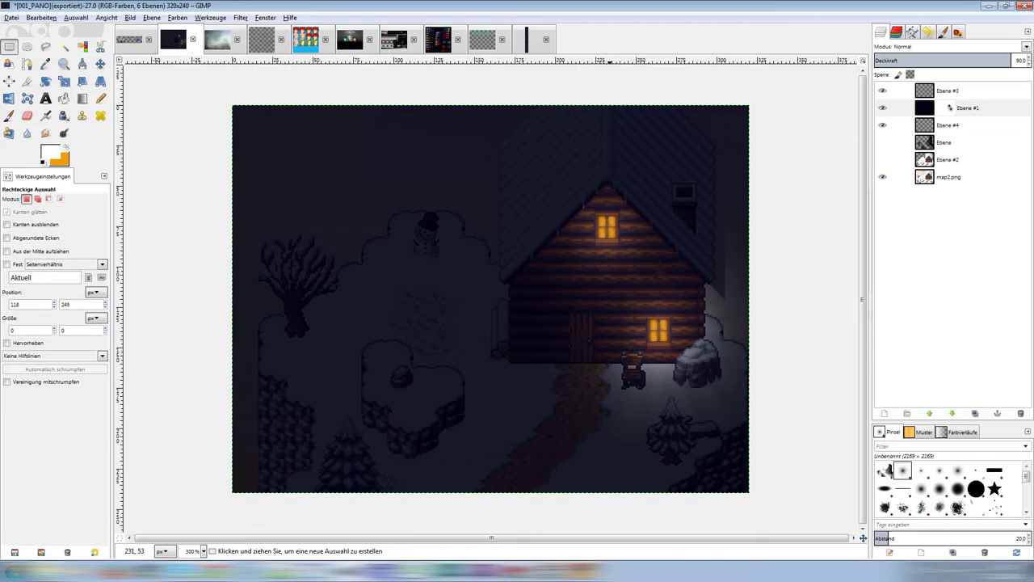
# Restore the roof selection, feather it by 5 px, refill it and deselect.
pyautogui.hotkey('ctrl', 'z')
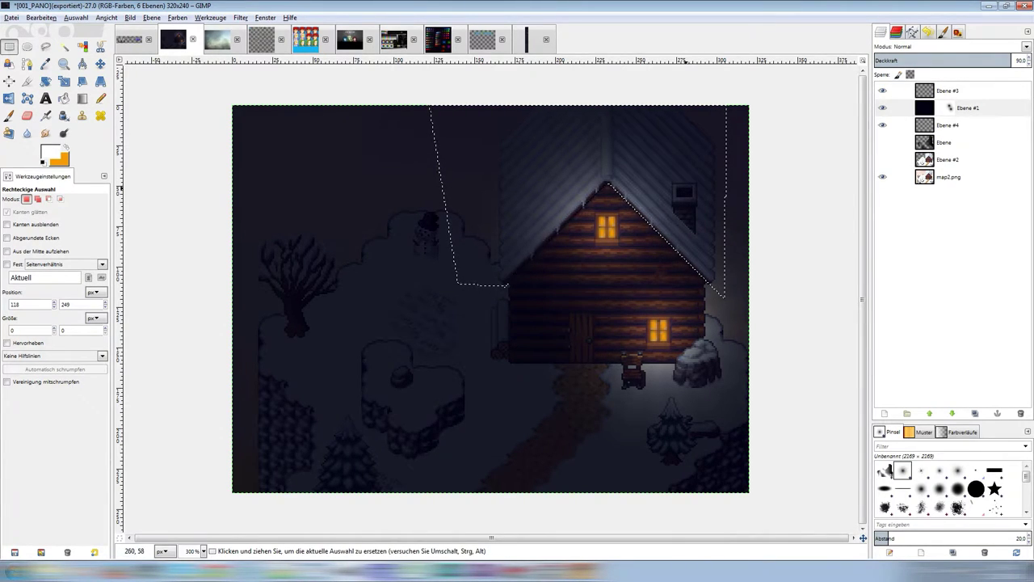
pyautogui.rightClick(692, 187)
pyautogui.moveTo(720, 220)
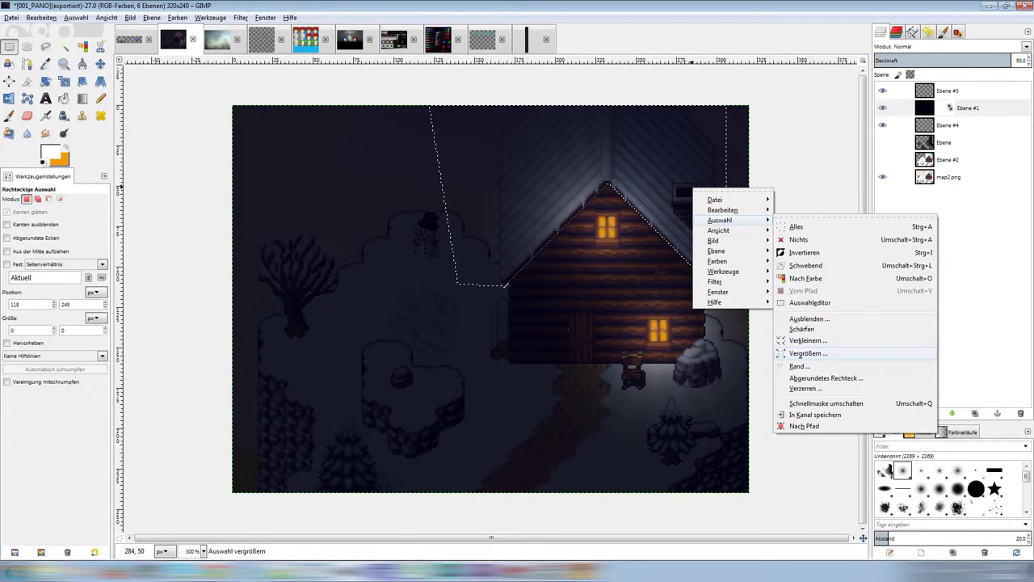
pyautogui.click(811, 319)
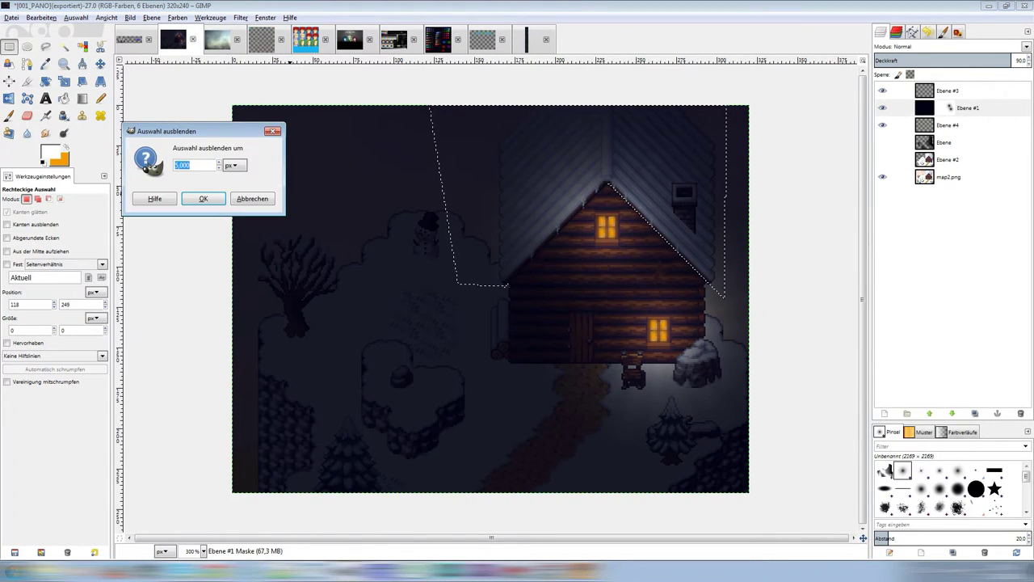
pyautogui.click(200, 198)
pyautogui.click(64, 98)
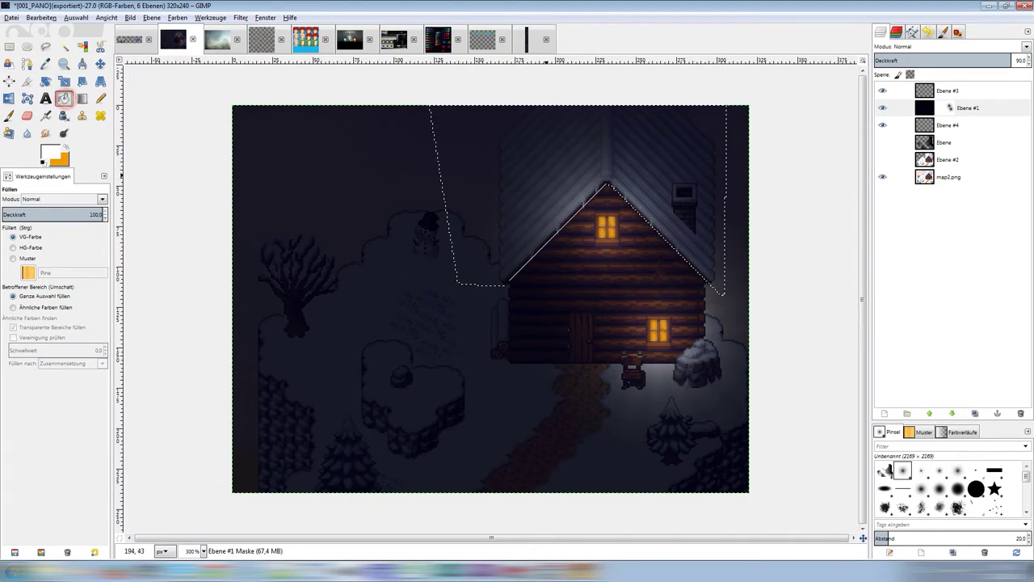
pyautogui.click(546, 171)
pyautogui.click(9, 46)
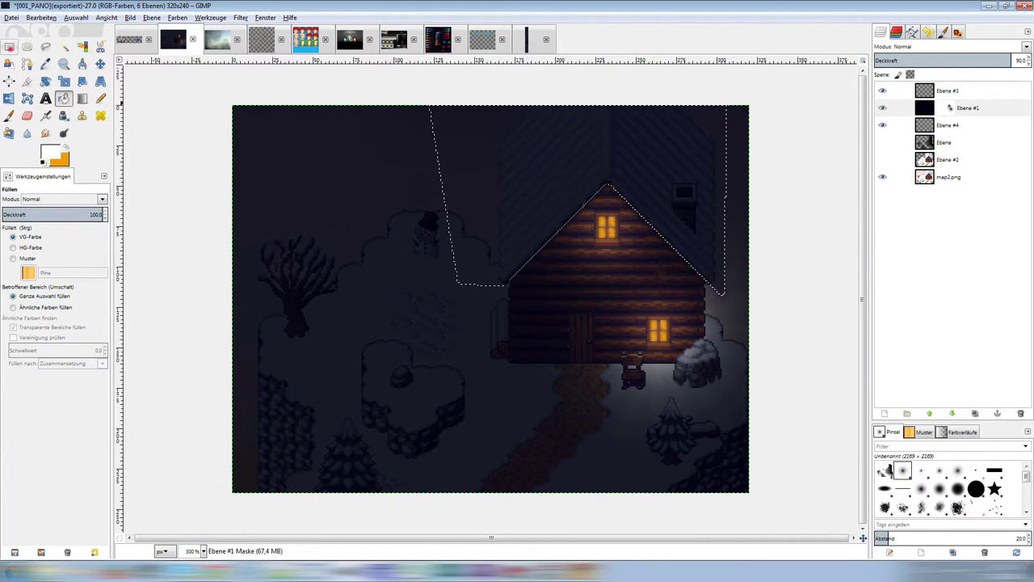
pyautogui.click(613, 455)
pyautogui.keyDown('ctrl'); pyautogui.scroll(-2, 613, 465); pyautogui.keyUp('ctrl')
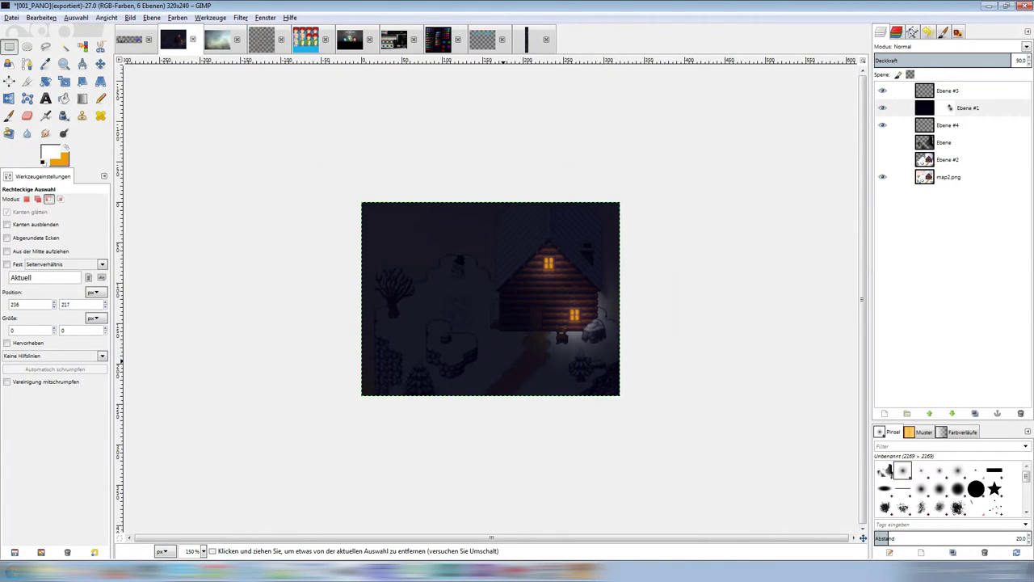
pyautogui.keyDown('ctrl'); pyautogui.scroll(-1, 502, 361); pyautogui.keyUp('ctrl')
pyautogui.keyDown('ctrl'); pyautogui.scroll(2, 499, 343); pyautogui.keyUp('ctrl')
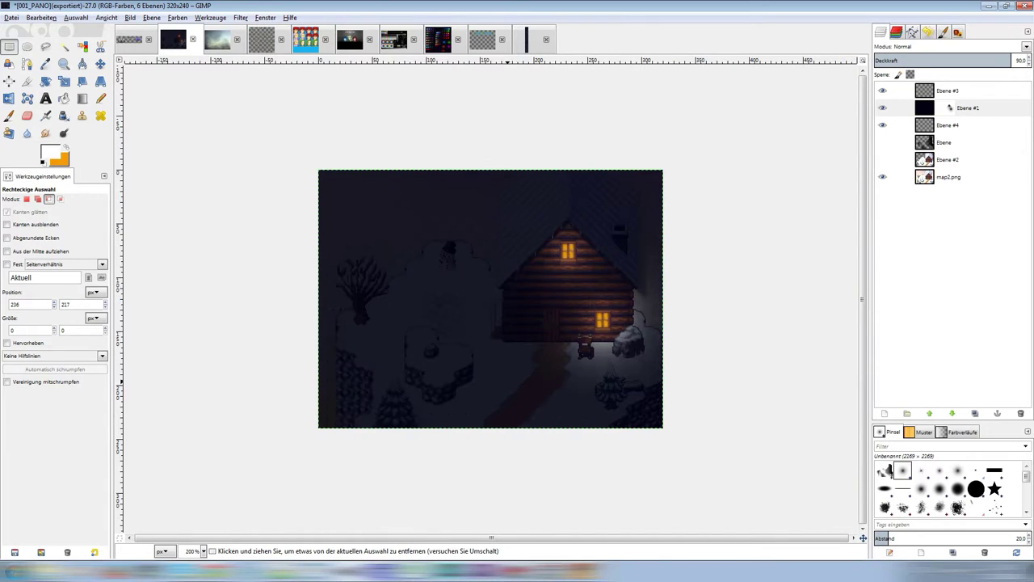
pyautogui.keyDown('ctrl'); pyautogui.scroll(2, 571, 256); pyautogui.keyUp('ctrl')
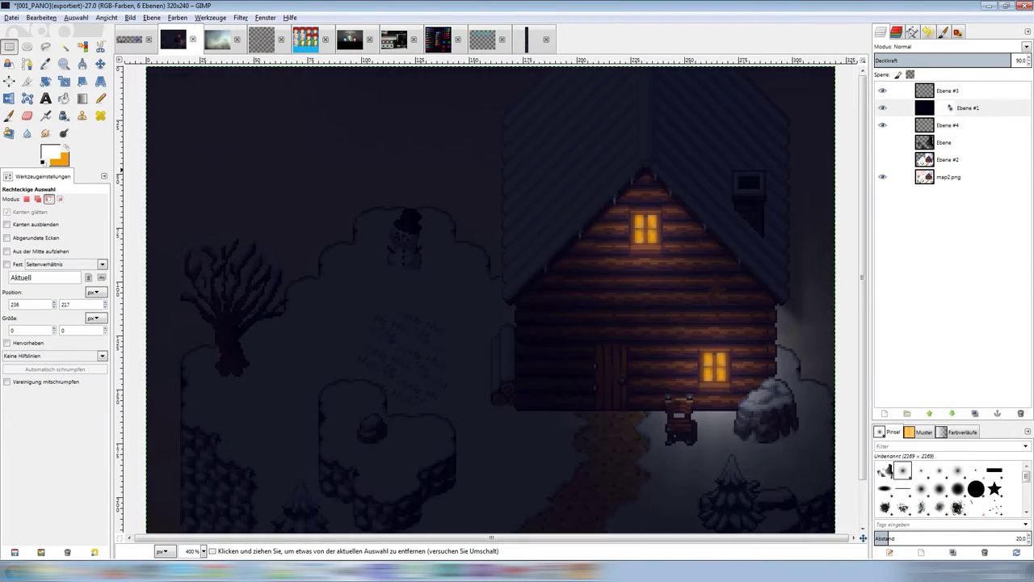
pyautogui.keyDown('ctrl'); pyautogui.scroll(2, 571, 257); pyautogui.keyUp('ctrl')
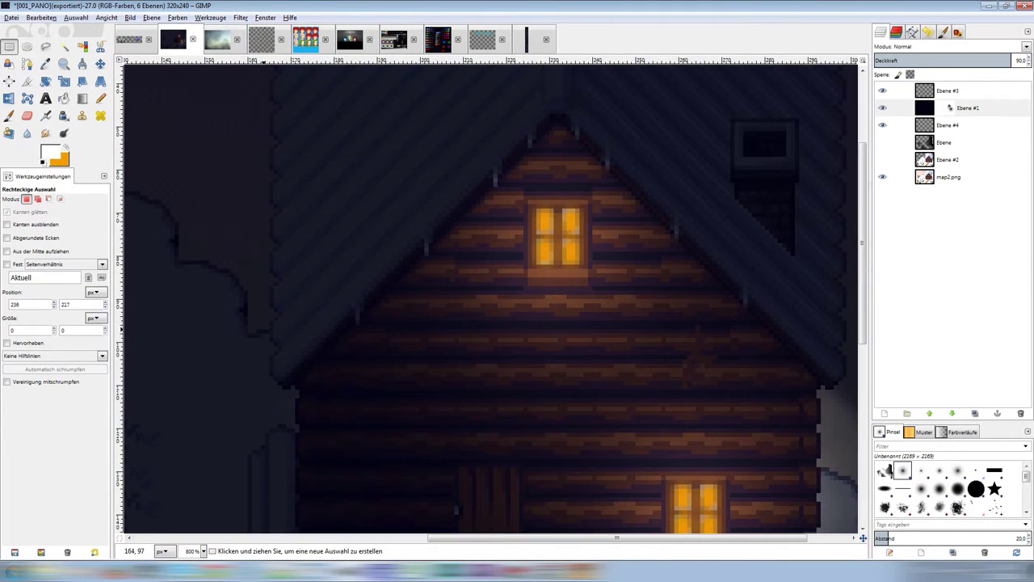
pyautogui.keyDown('ctrl'); pyautogui.scroll(-2, 570, 256); pyautogui.keyUp('ctrl')
pyautogui.keyDown('ctrl'); pyautogui.scroll(-2, 570, 256); pyautogui.keyUp('ctrl')
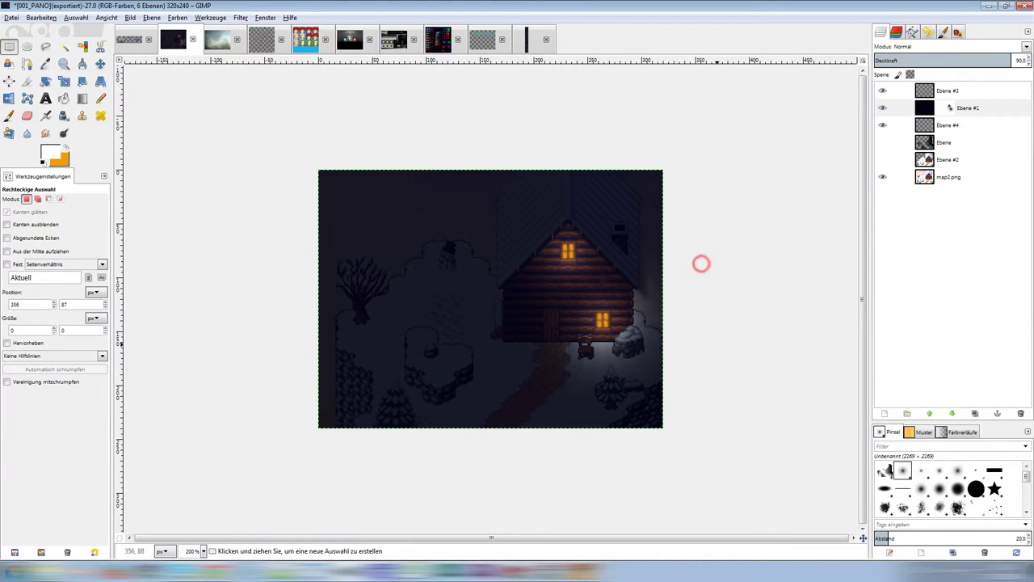
pyautogui.keyDown('ctrl'); pyautogui.scroll(-1, 701, 261); pyautogui.keyUp('ctrl')
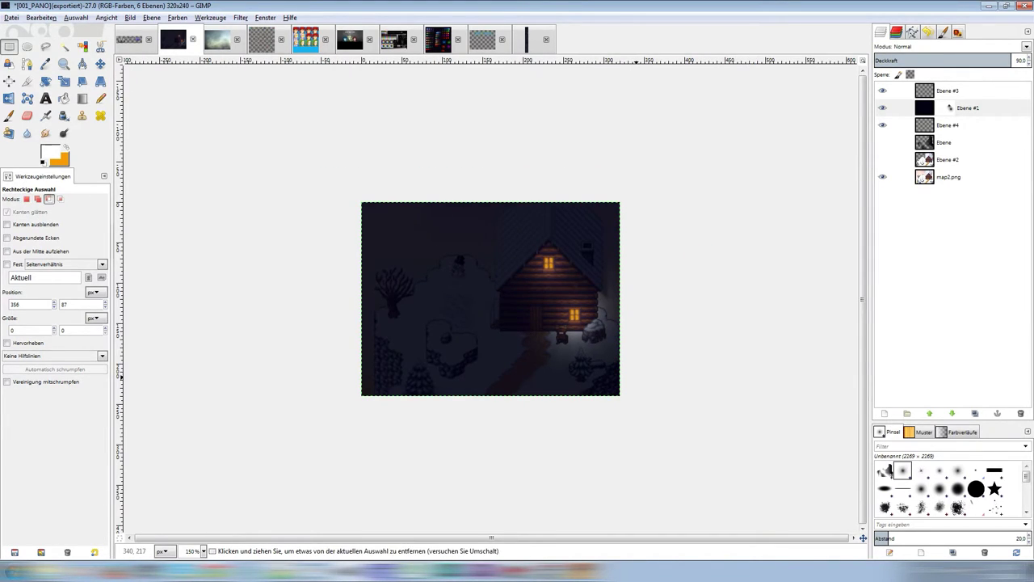
pyautogui.keyDown('ctrl'); pyautogui.scroll(-1, 587, 349); pyautogui.keyUp('ctrl')
pyautogui.keyDown('ctrl'); pyautogui.scroll(2, 587, 349); pyautogui.keyUp('ctrl')
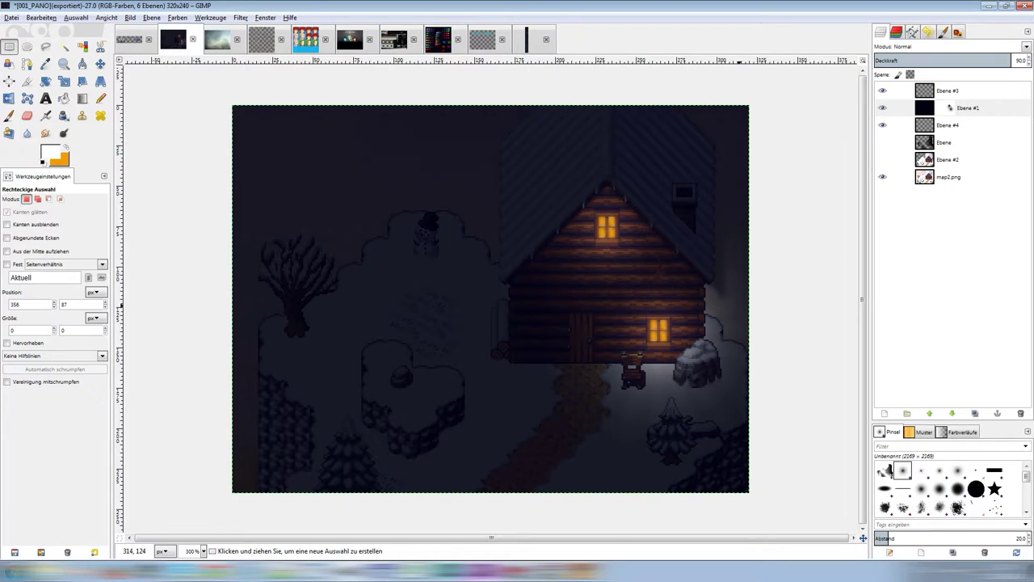
pyautogui.click(969, 159)
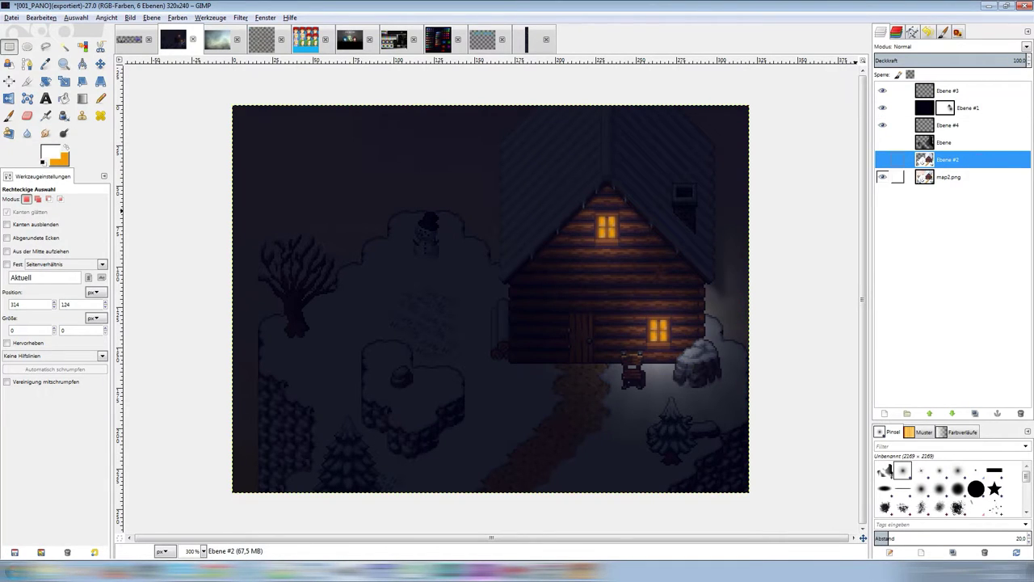
pyautogui.click(882, 176)
pyautogui.click(882, 125)
pyautogui.click(882, 108)
pyautogui.click(883, 90)
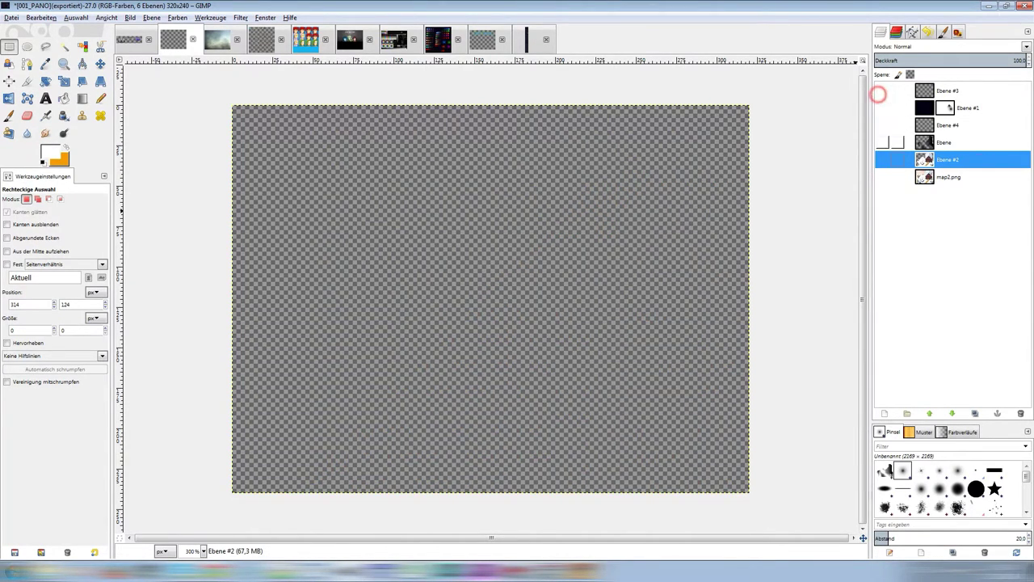
pyautogui.click(882, 159)
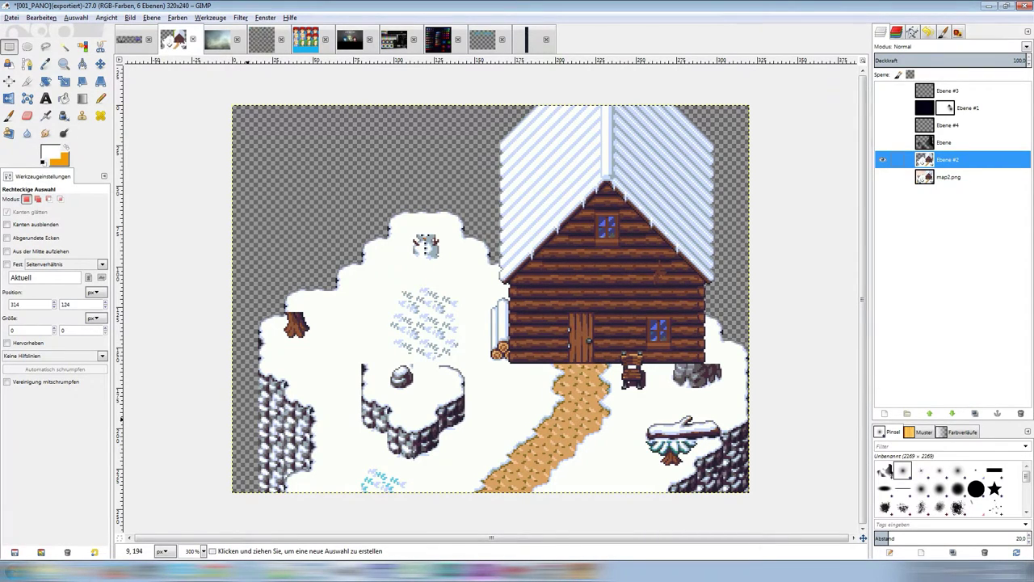
pyautogui.click(882, 159)
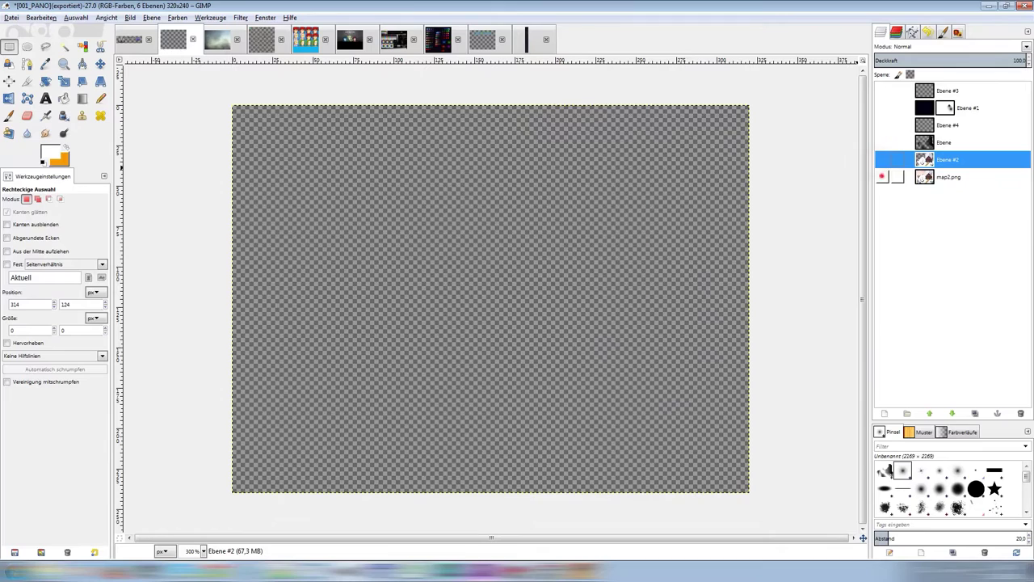
pyautogui.click(882, 176)
pyautogui.click(885, 142)
pyautogui.click(905, 125)
pyautogui.click(882, 107)
pyautogui.click(882, 125)
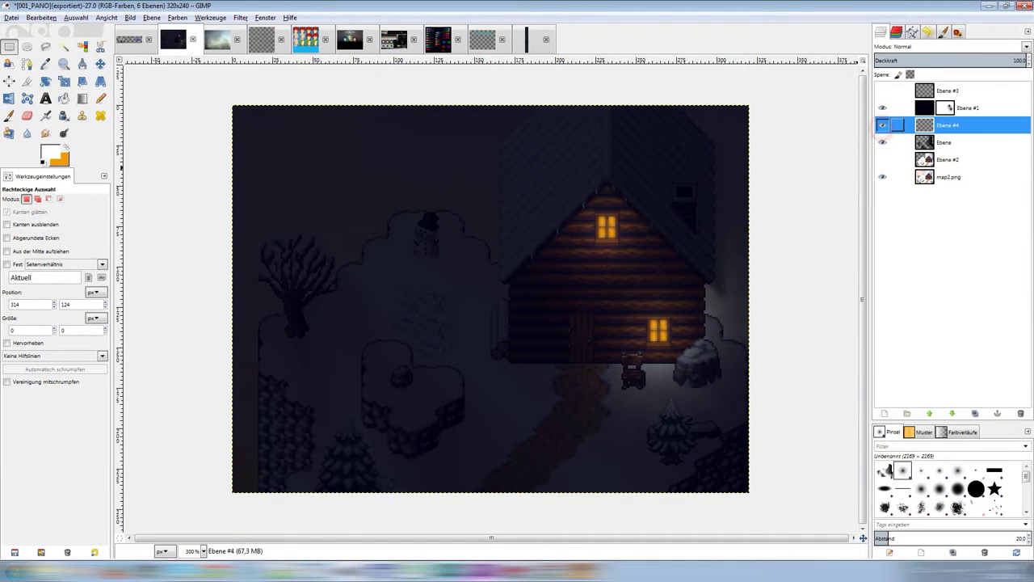
pyautogui.click(882, 142)
pyautogui.click(882, 90)
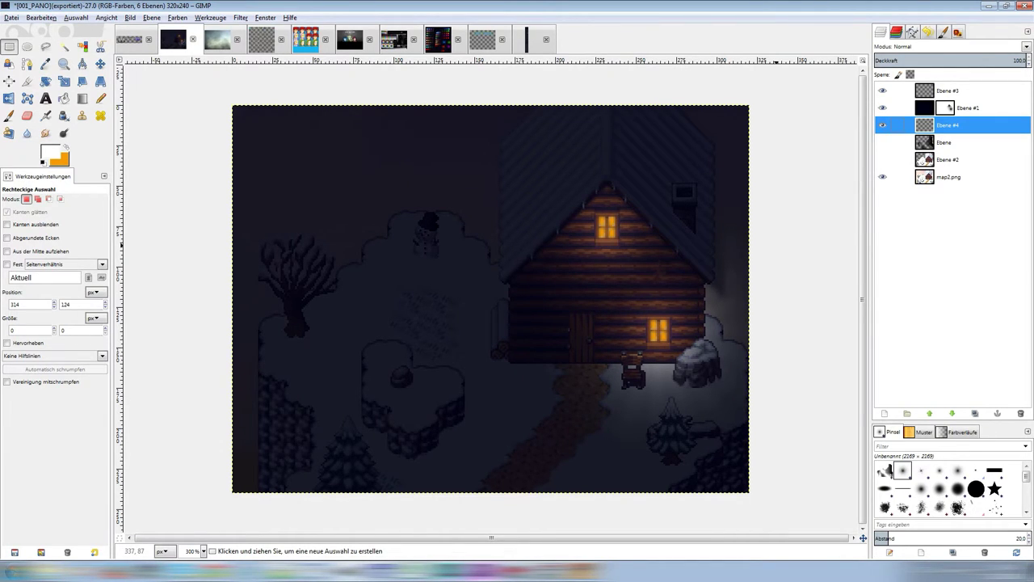
pyautogui.hotkey('alt', 'Tab')
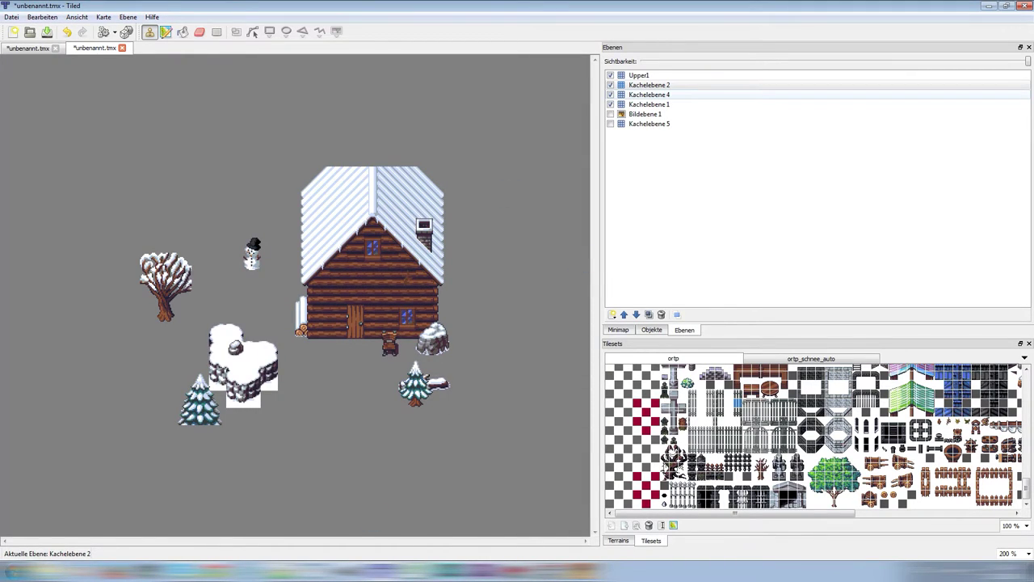
pyautogui.click(610, 76)
pyautogui.click(610, 85)
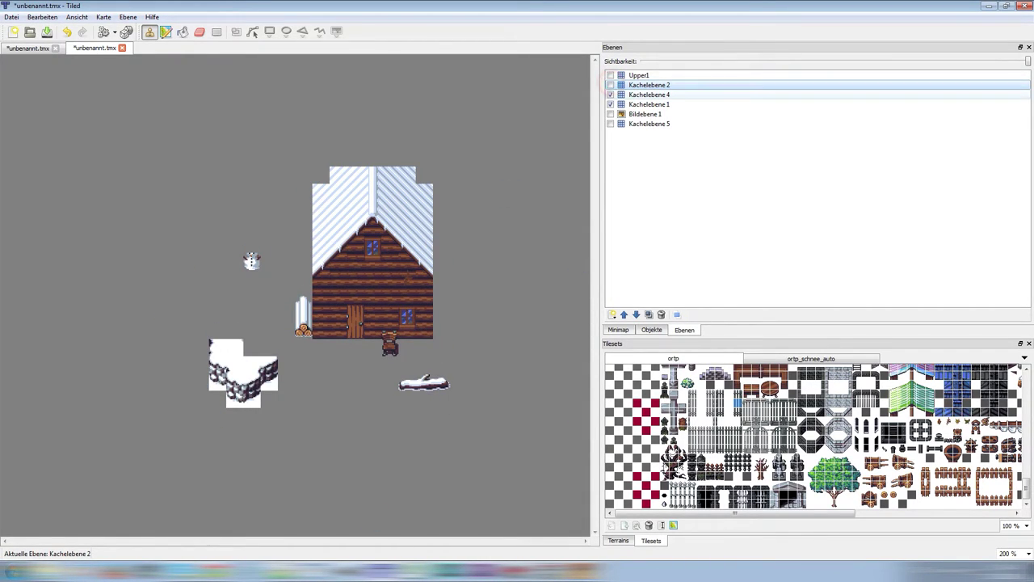
pyautogui.click(610, 94)
pyautogui.click(610, 104)
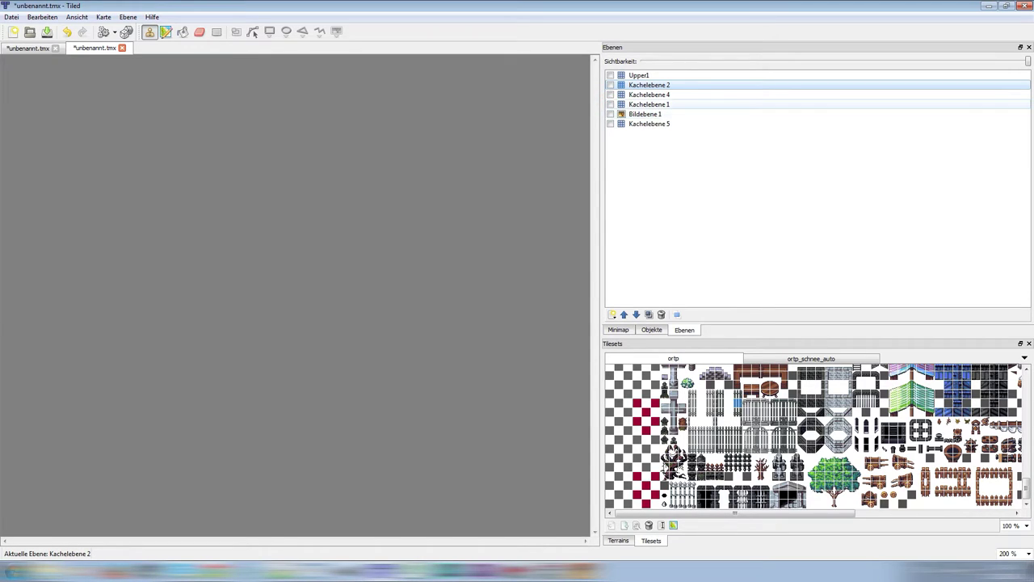
pyautogui.click(610, 124)
pyautogui.click(610, 124)
pyautogui.click(610, 104)
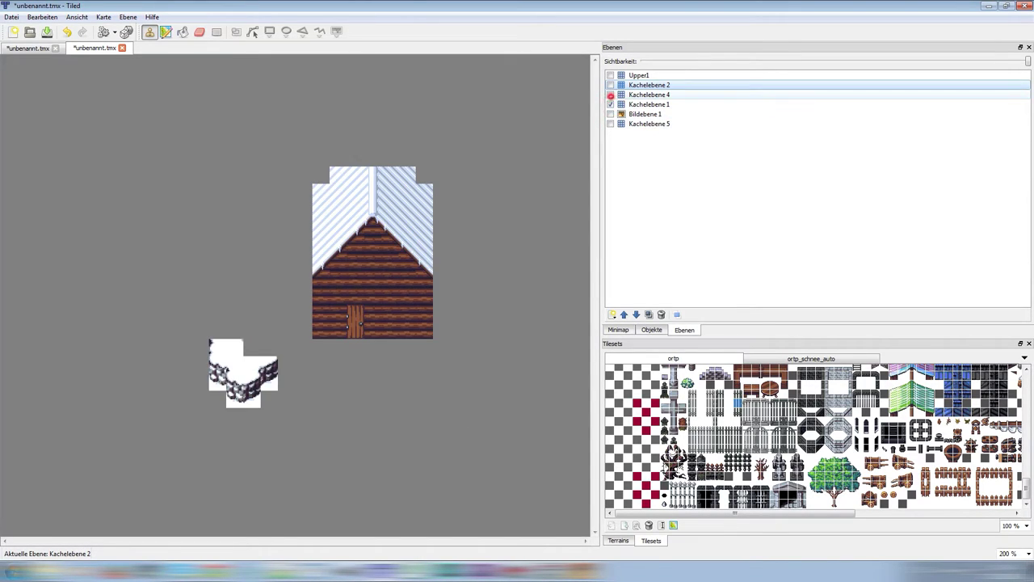
pyautogui.click(610, 95)
pyautogui.click(610, 85)
pyautogui.click(610, 75)
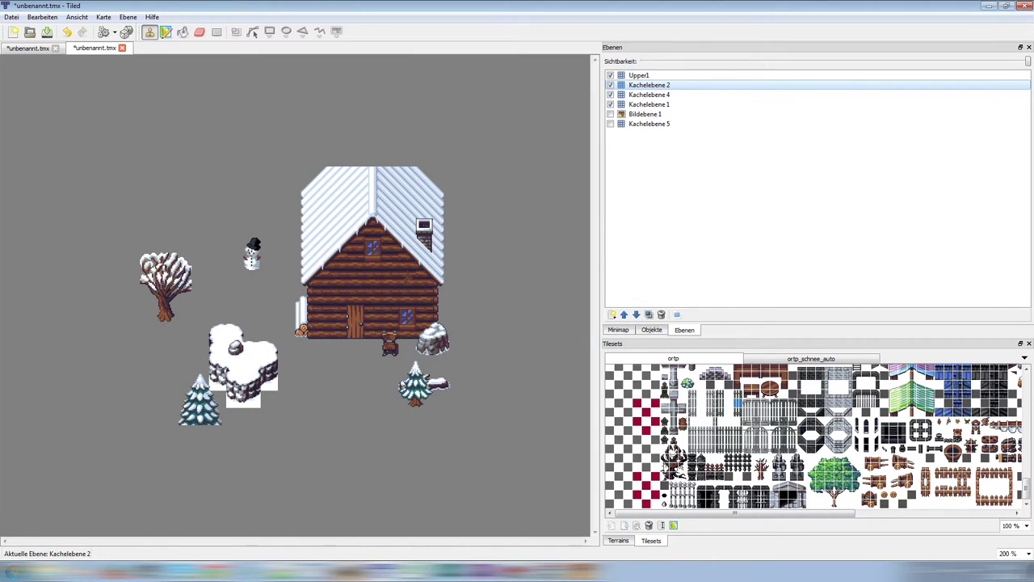
pyautogui.click(349, 570)
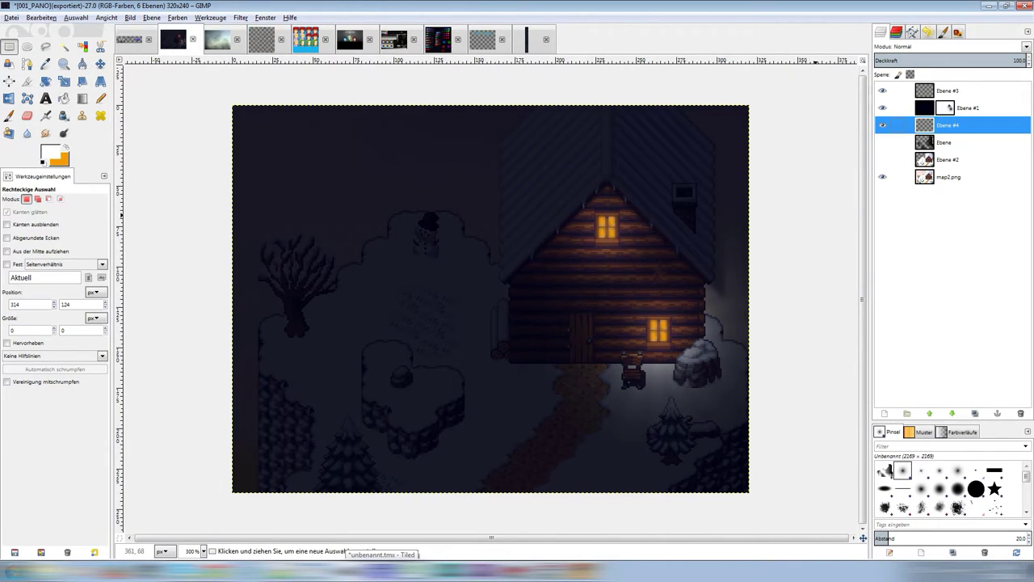
pyautogui.click(944, 142)
pyautogui.click(947, 159)
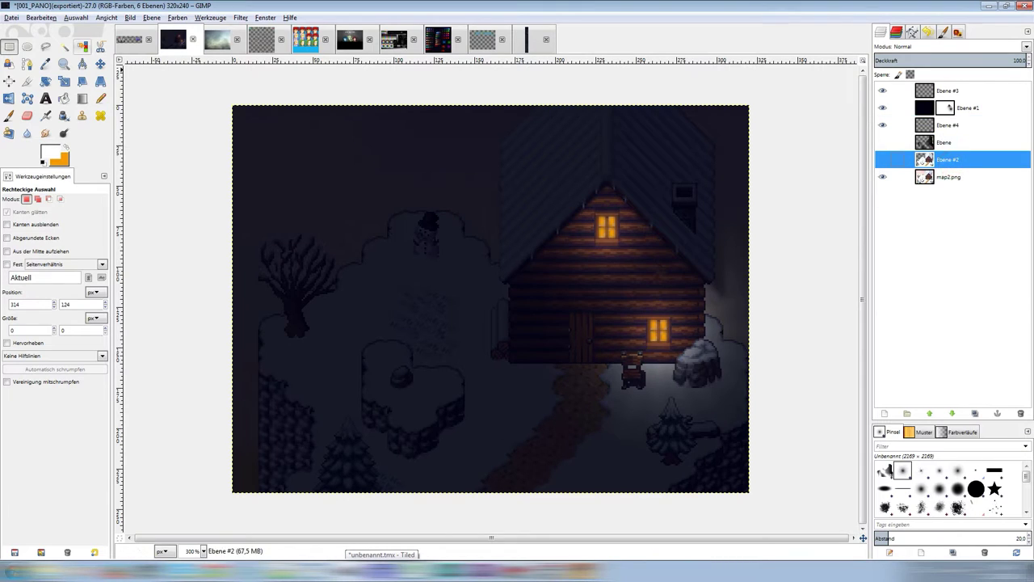
pyautogui.click(82, 46)
pyautogui.press('u')
pyautogui.click(731, 202)
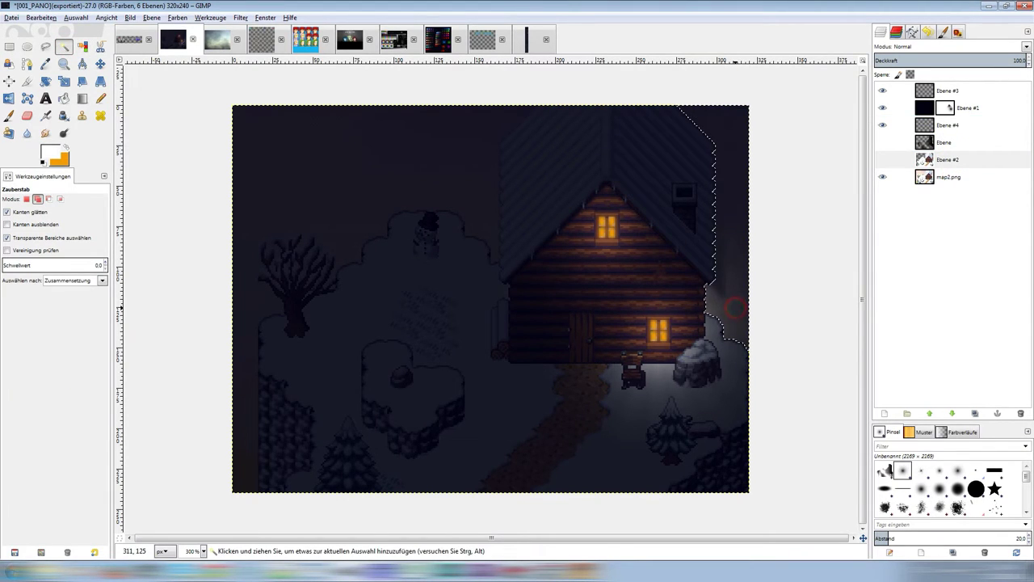
pyautogui.click(944, 108)
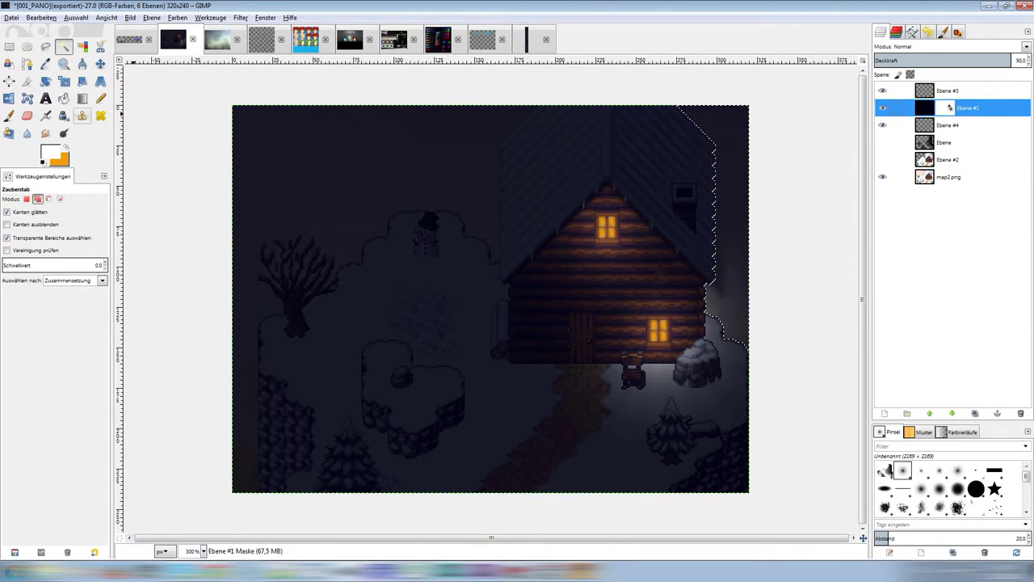
pyautogui.hotkey('shift', 'b')
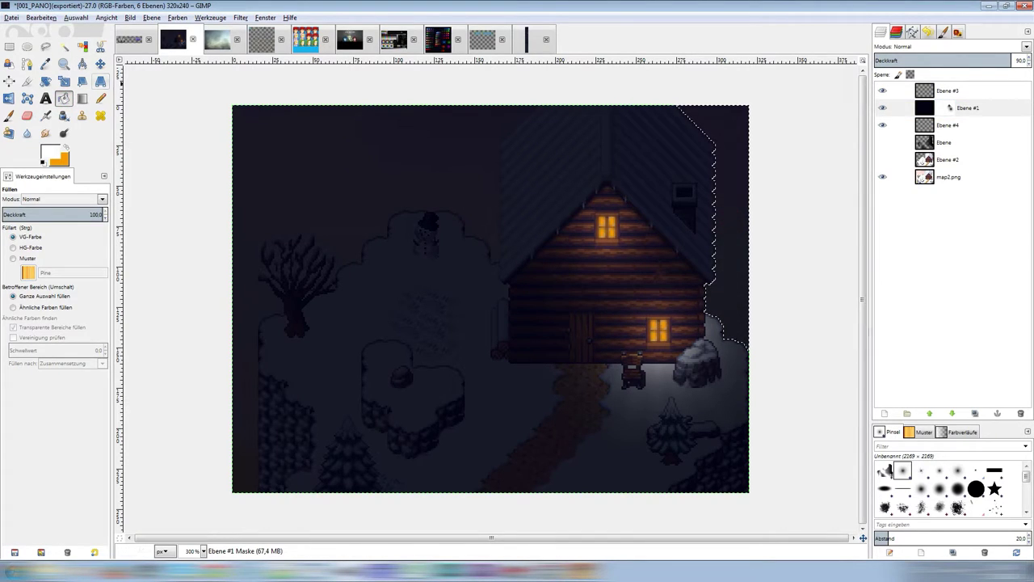
pyautogui.click(16, 46)
pyautogui.click(779, 170)
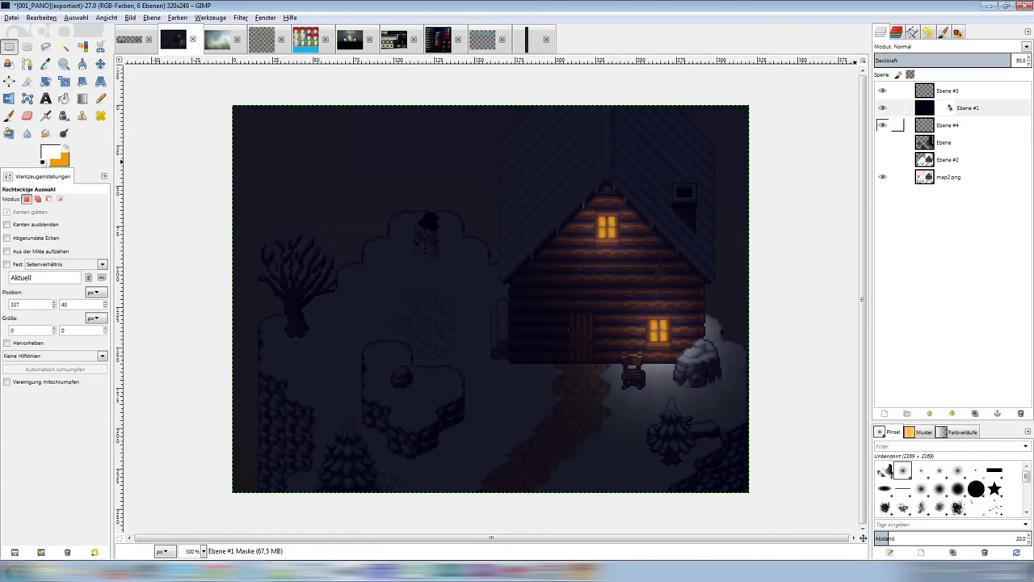
pyautogui.click(883, 108)
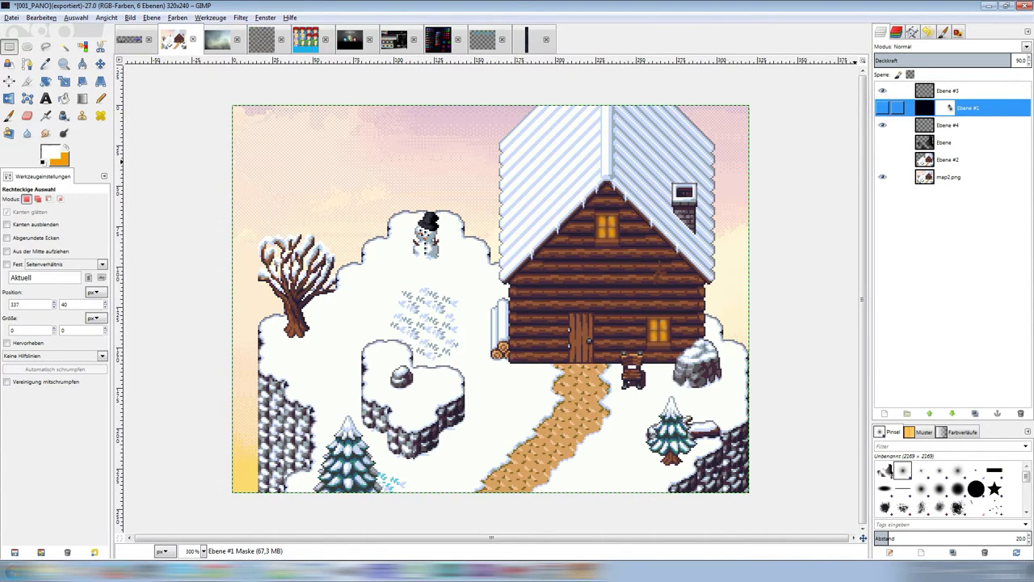
pyautogui.click(882, 107)
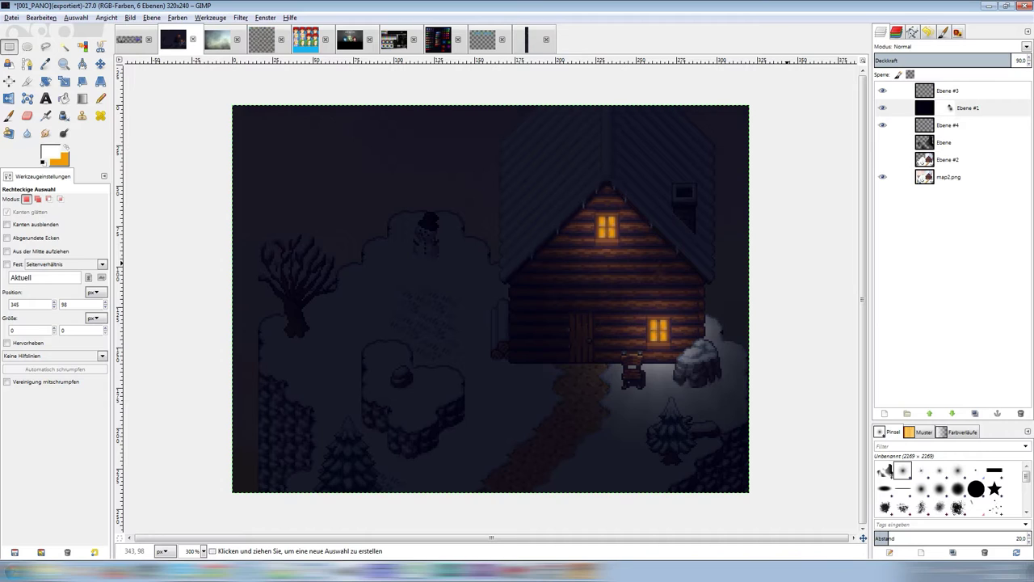
# Zoom in on the snowy rock beside the chair and start adding layer Ebene #5.
pyautogui.keyDown('ctrl'); pyautogui.scroll(-2, 491, 299); pyautogui.keyUp('ctrl')
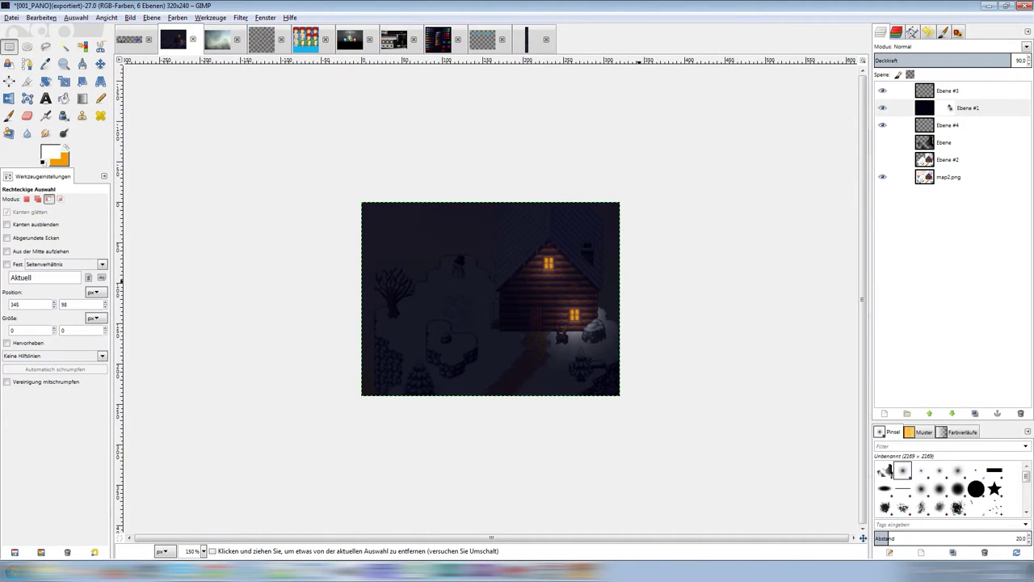
pyautogui.keyDown('ctrl'); pyautogui.scroll(-1, 490, 299); pyautogui.keyUp('ctrl')
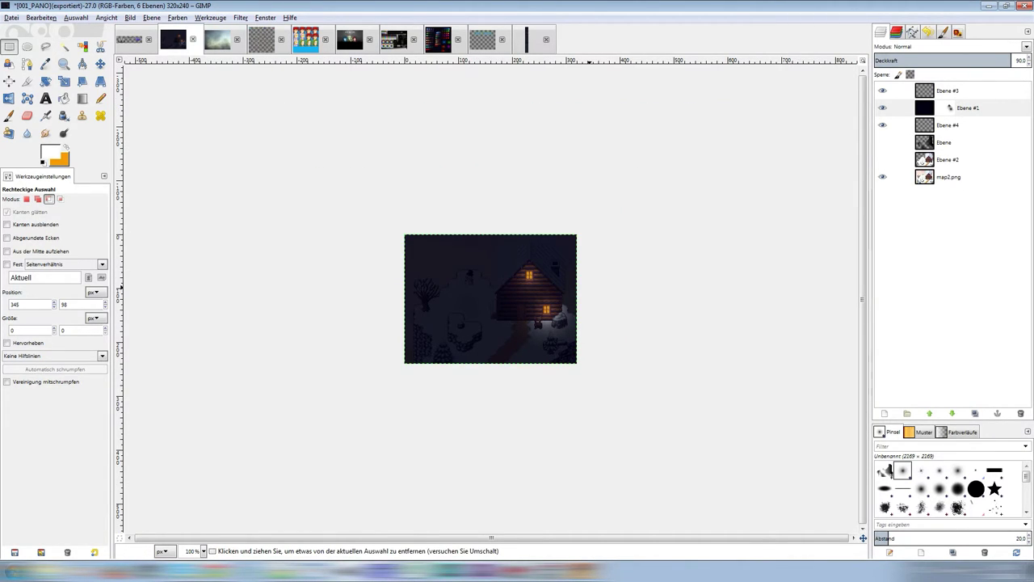
pyautogui.keyDown('ctrl'); pyautogui.scroll(2, 491, 298); pyautogui.keyUp('ctrl')
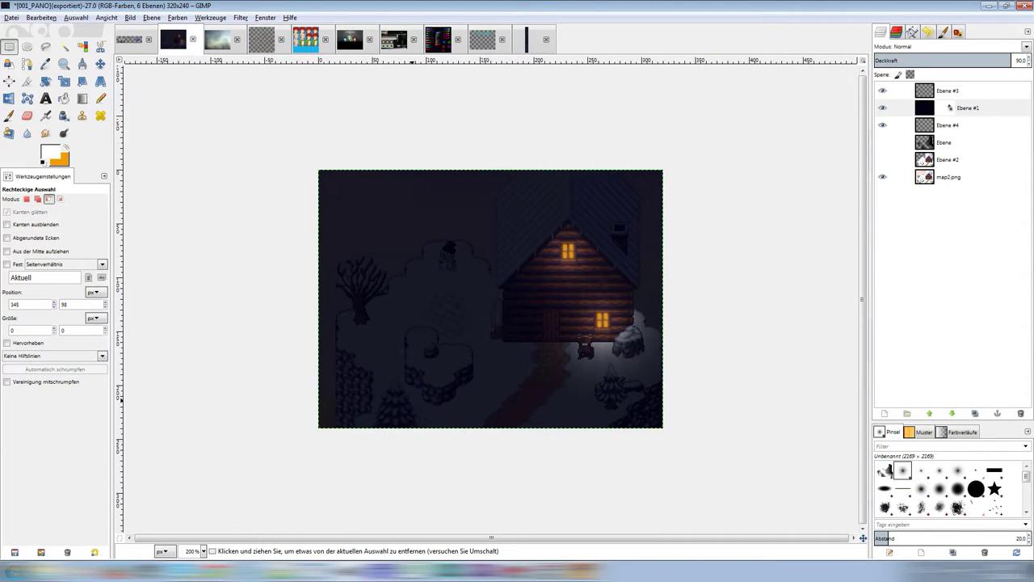
pyautogui.keyDown('ctrl'); pyautogui.scroll(1, 491, 299); pyautogui.keyUp('ctrl')
pyautogui.keyDown('ctrl'); pyautogui.scroll(1, 490, 299); pyautogui.keyUp('ctrl')
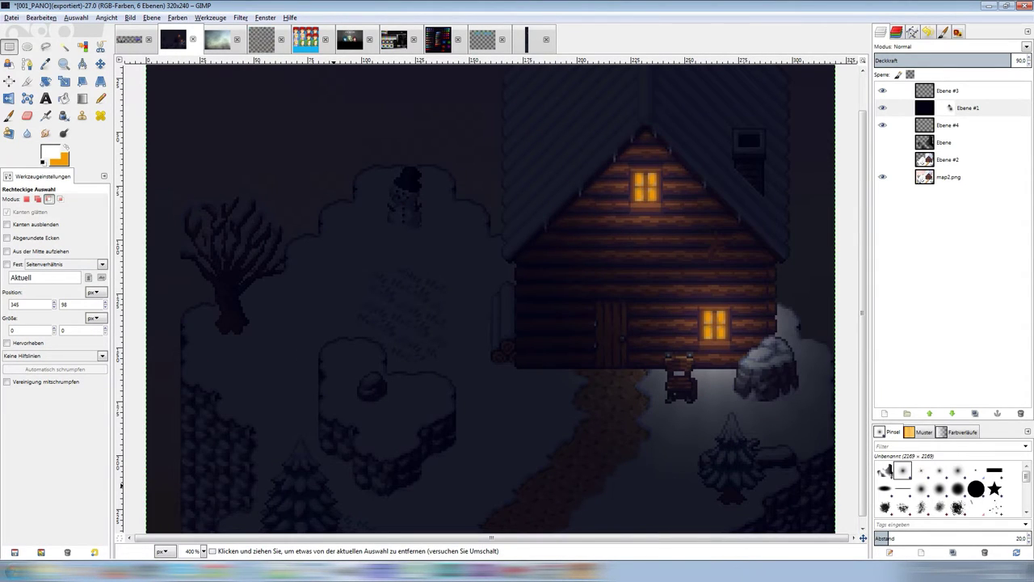
pyautogui.keyDown('ctrl'); pyautogui.scroll(-1, 490, 299); pyautogui.keyUp('ctrl')
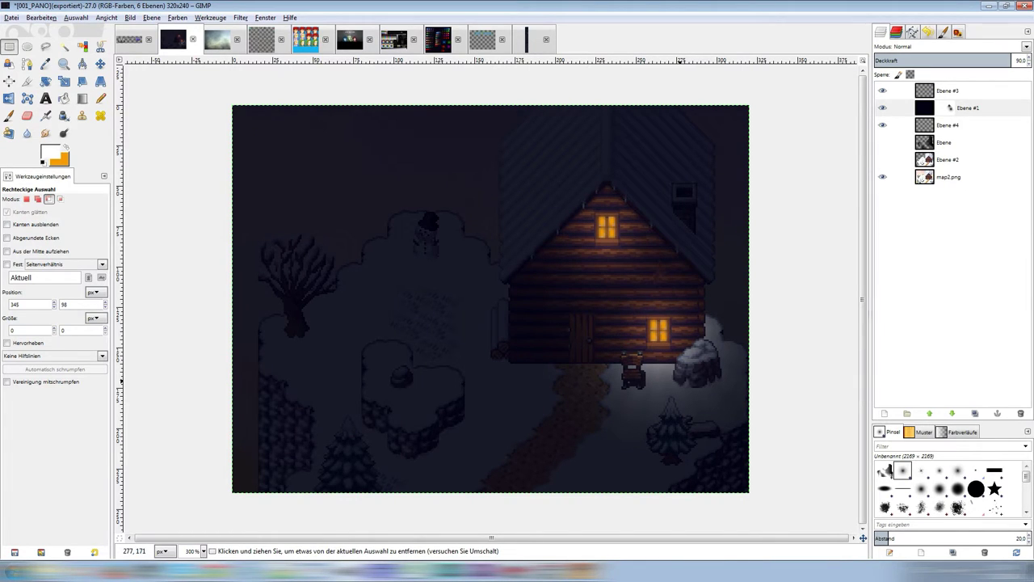
pyautogui.keyDown('ctrl'); pyautogui.scroll(2, 706, 381); pyautogui.keyUp('ctrl')
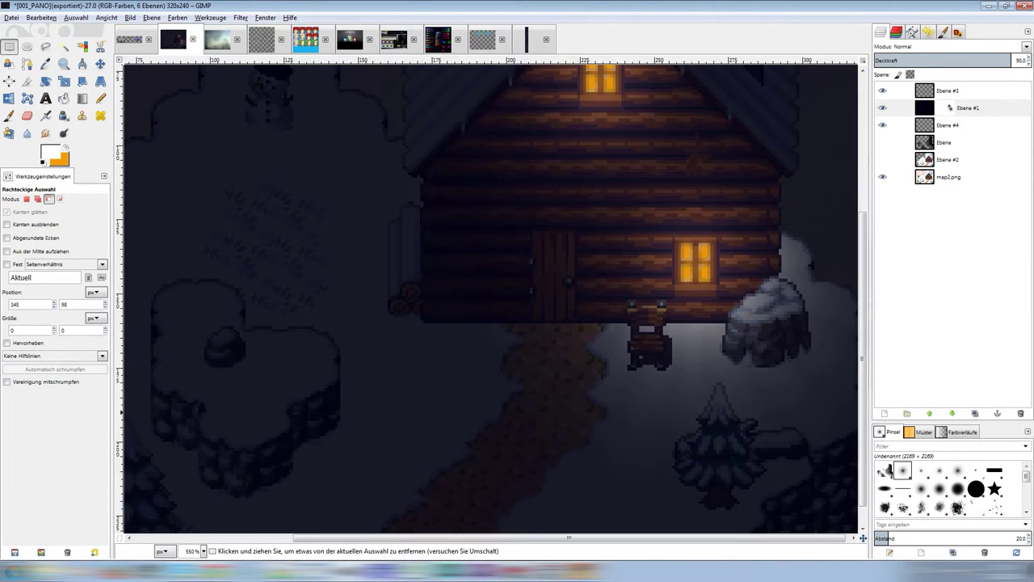
pyautogui.keyDown('ctrl'); pyautogui.scroll(2, 706, 380); pyautogui.keyUp('ctrl')
pyautogui.keyDown('ctrl'); pyautogui.scroll(1, 706, 381); pyautogui.keyUp('ctrl')
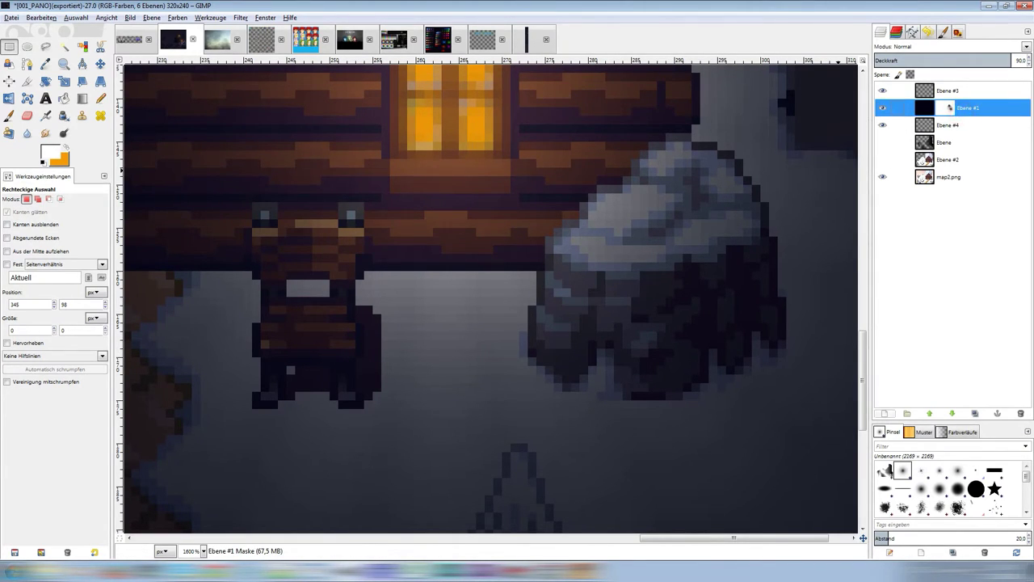
pyautogui.click(884, 413)
# Add the transparent layer and free-select up the rock's left side and across its top.
pyautogui.click(217, 306)
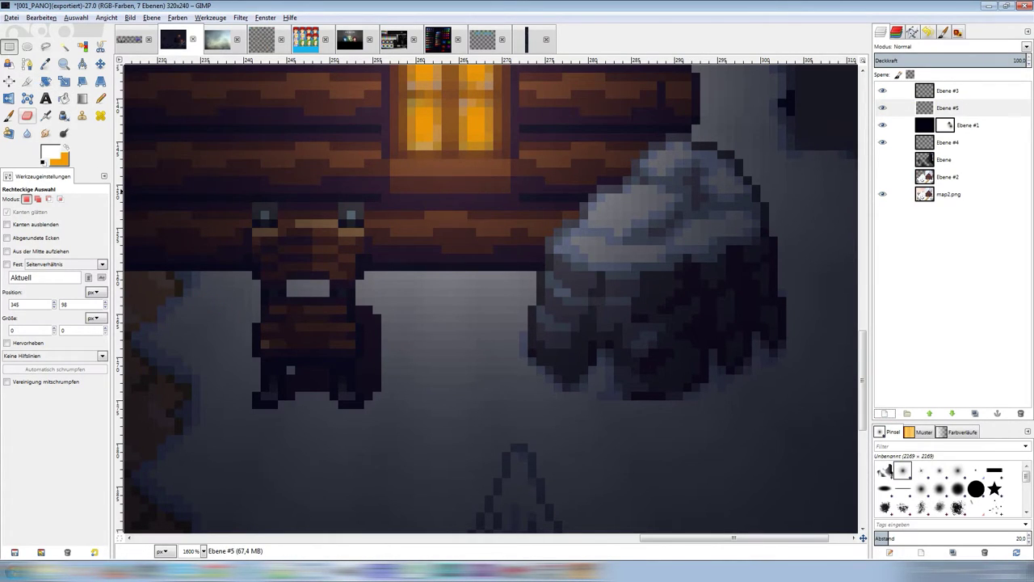
pyautogui.click(45, 47)
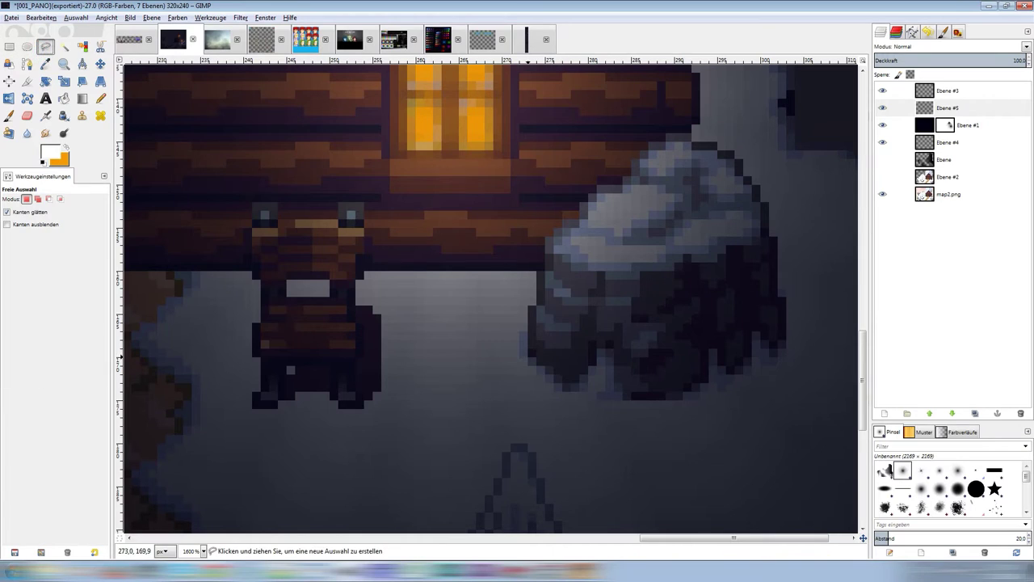
pyautogui.click(532, 349)
pyautogui.click(532, 307)
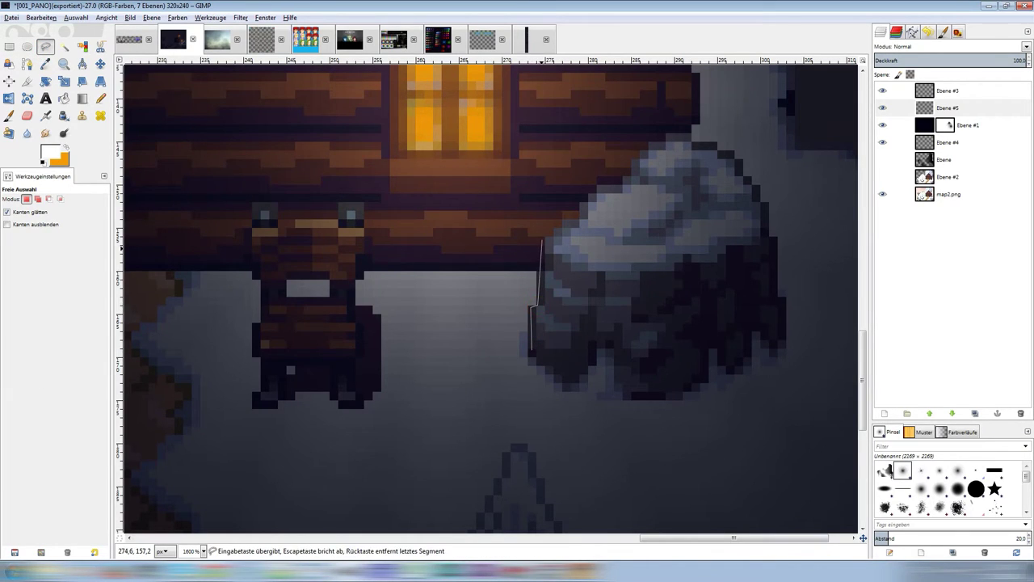
pyautogui.click(544, 238)
pyautogui.click(563, 220)
pyautogui.click(581, 218)
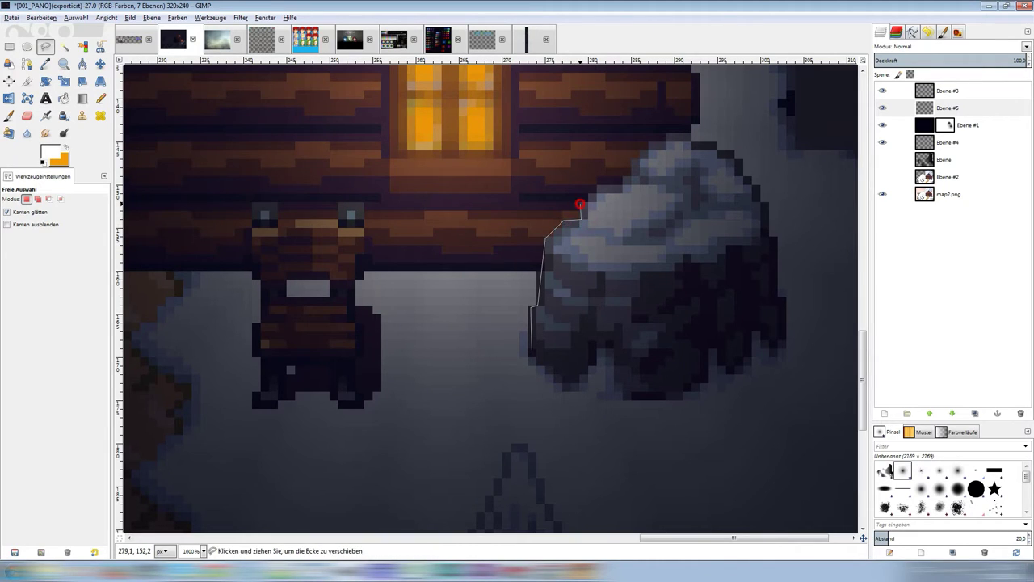
pyautogui.click(596, 187)
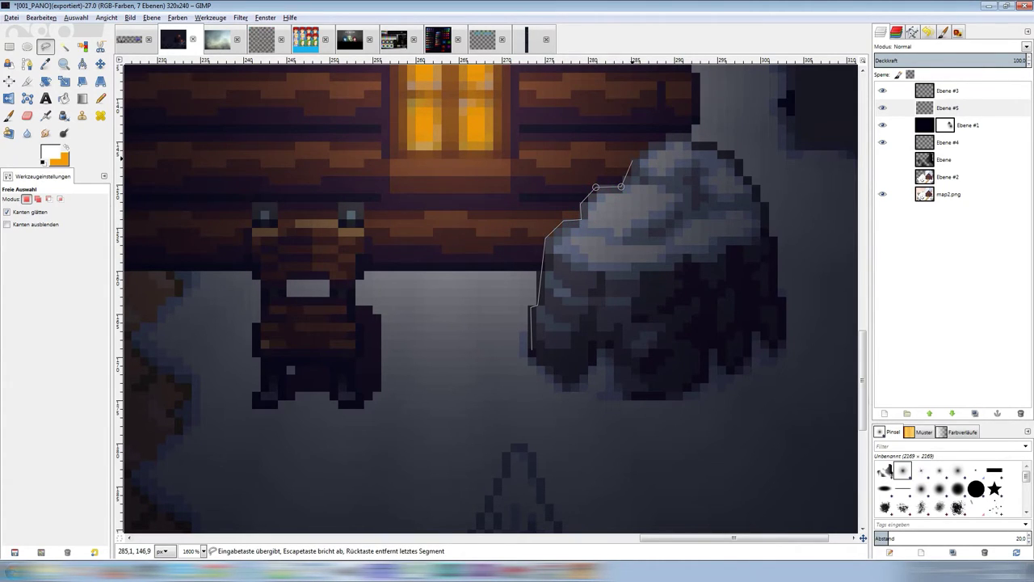
pyautogui.click(634, 160)
pyautogui.click(671, 134)
pyautogui.click(689, 134)
# Trace the rock's right and bottom edges, close the outline, and make Ebene #5 active.
pyautogui.click(716, 150)
pyautogui.click(743, 175)
pyautogui.click(752, 185)
pyautogui.click(768, 235)
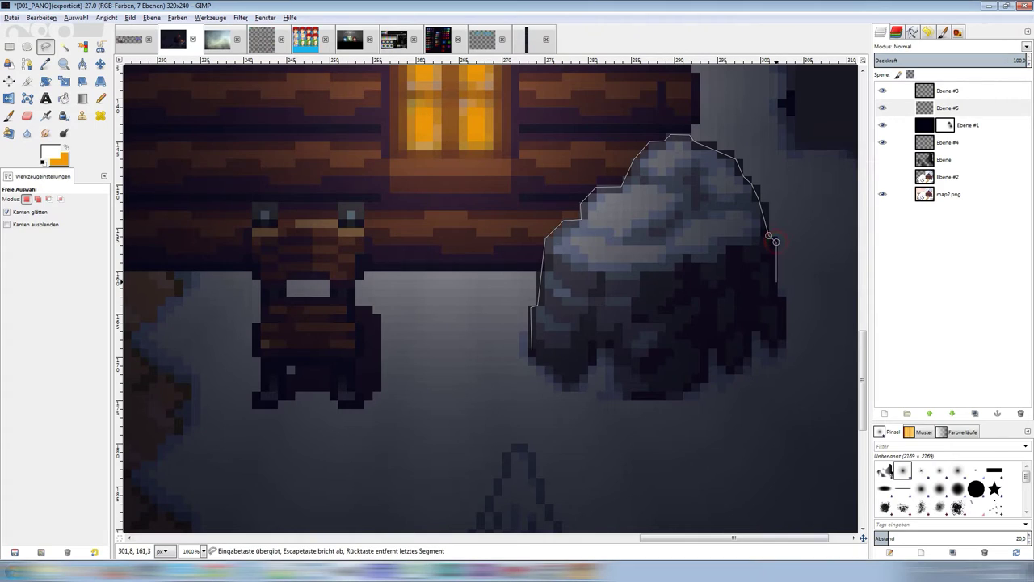
pyautogui.click(784, 302)
pyautogui.click(773, 358)
pyautogui.click(757, 332)
pyautogui.click(732, 371)
pyautogui.click(715, 351)
pyautogui.click(707, 374)
pyautogui.click(683, 397)
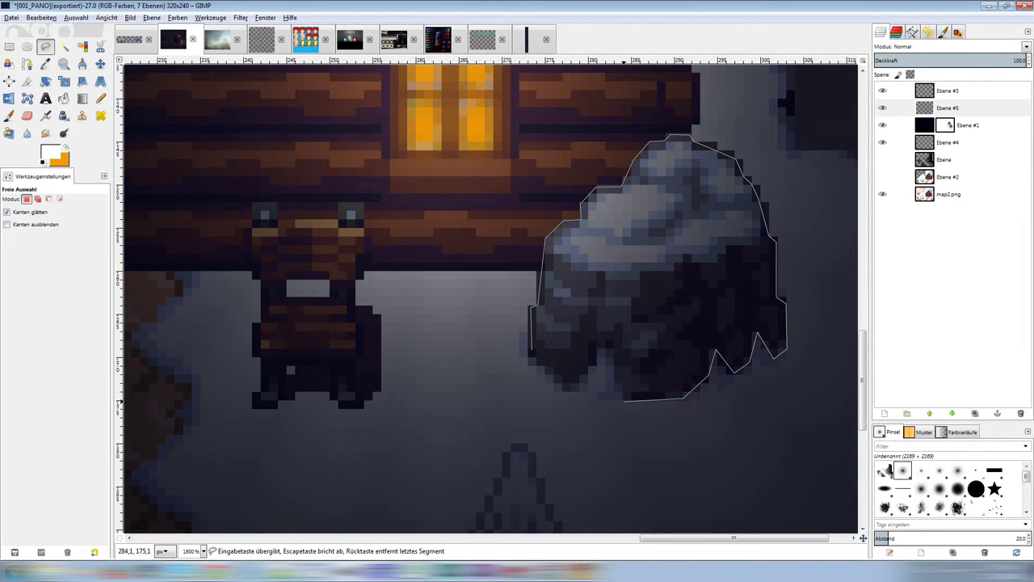
pyautogui.click(622, 400)
pyautogui.click(617, 381)
pyautogui.click(611, 351)
pyautogui.click(600, 352)
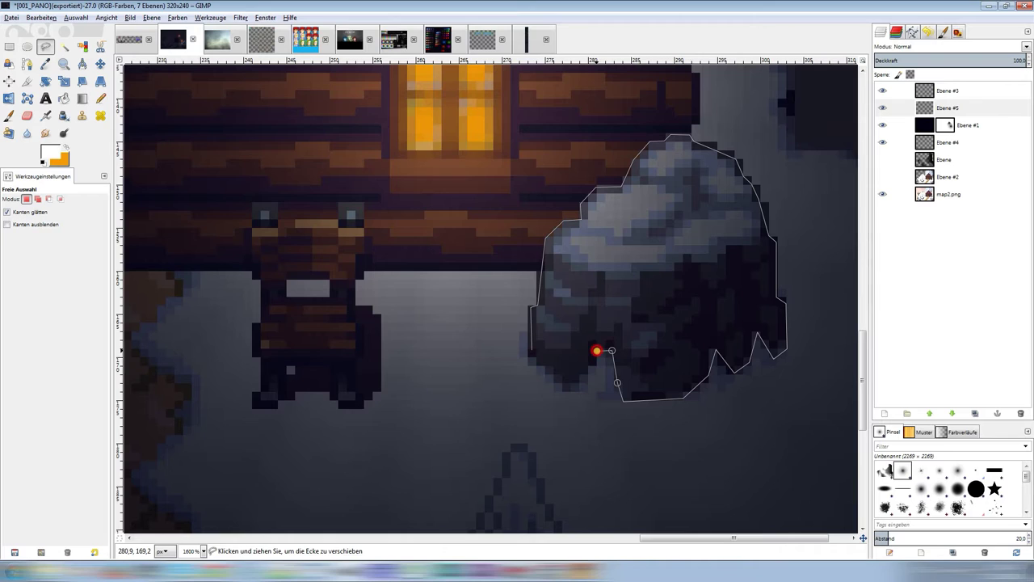
pyautogui.click(569, 390)
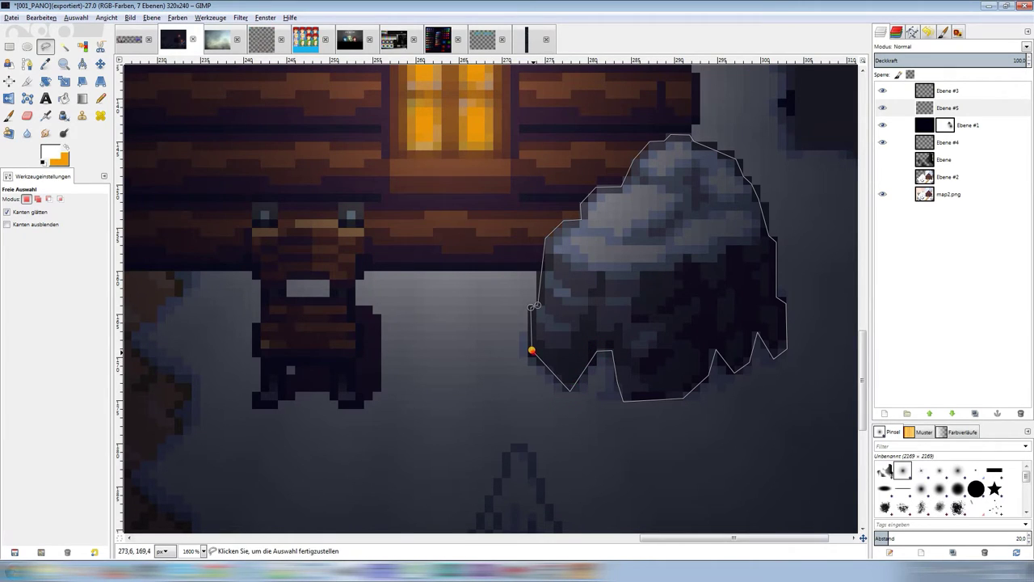
pyautogui.click(531, 350)
pyautogui.click(950, 107)
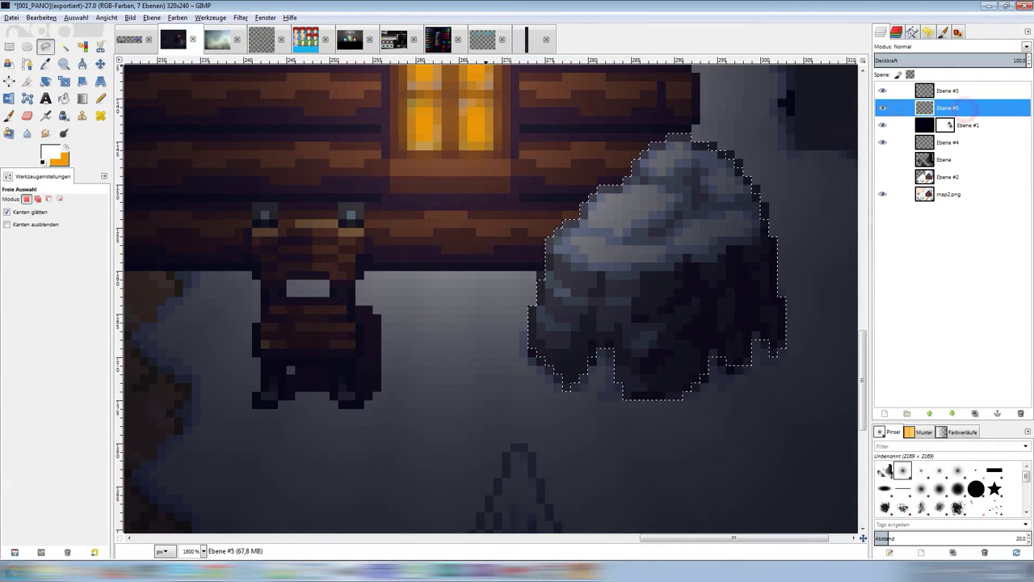
# Bucket-fill the rock selection with default black, then clear the selection.
pyautogui.click(63, 99)
pyautogui.click(42, 162)
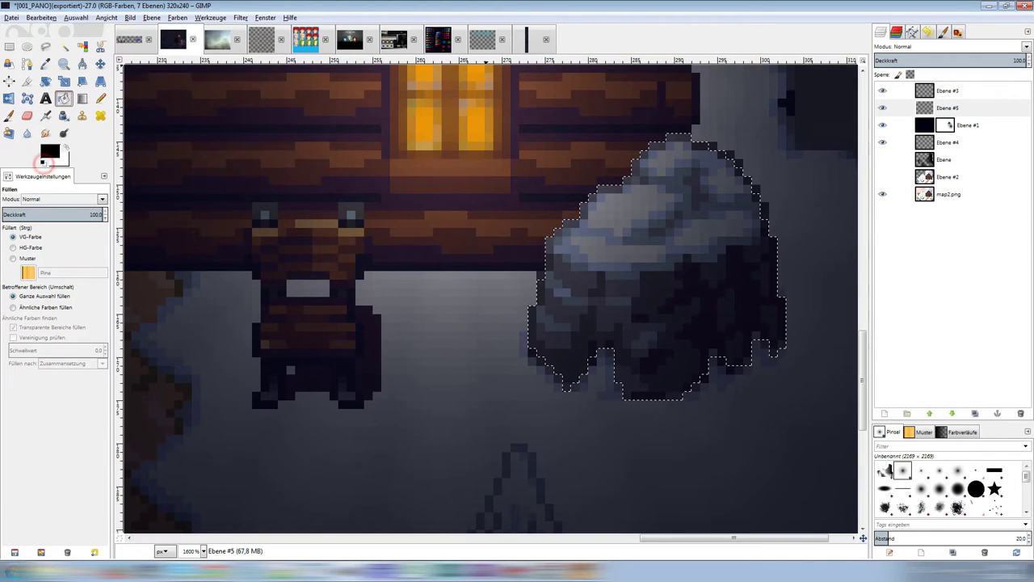
pyautogui.click(628, 250)
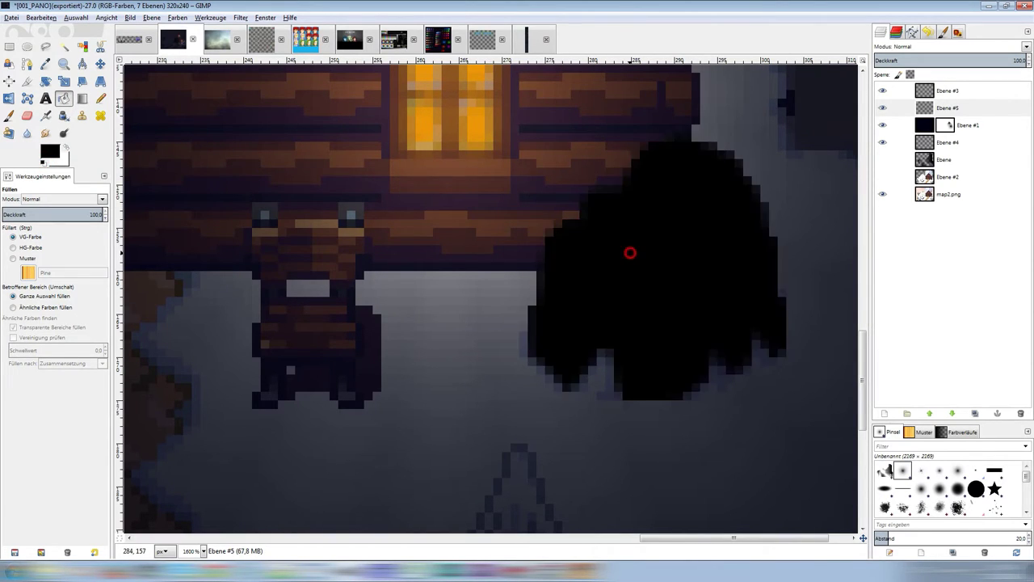
pyautogui.press('r')
pyautogui.click(348, 365)
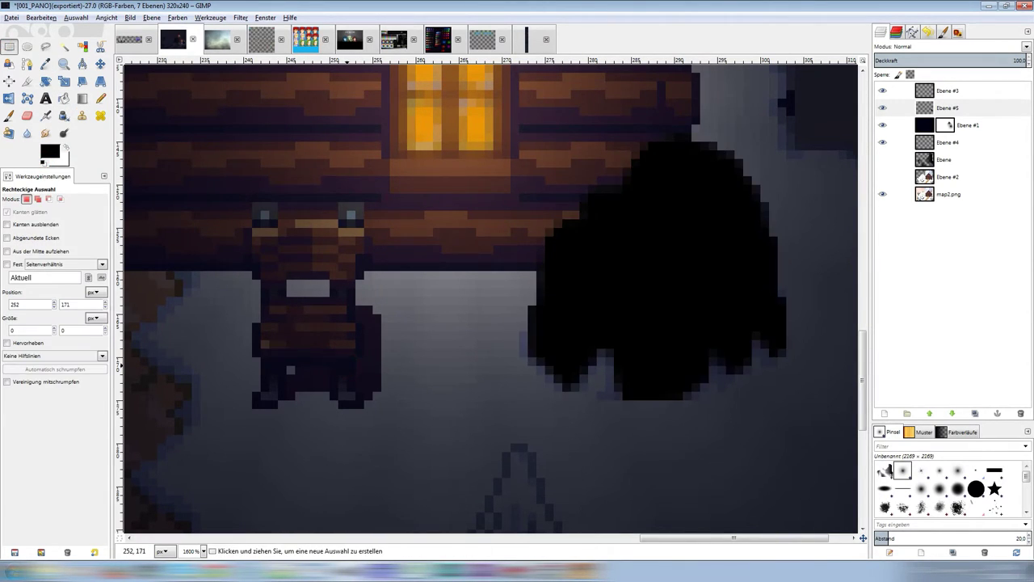
# Zoom out and back in on the map and make the black shadow layer active.
pyautogui.press('-')
pyautogui.press('-')
pyautogui.press('-')
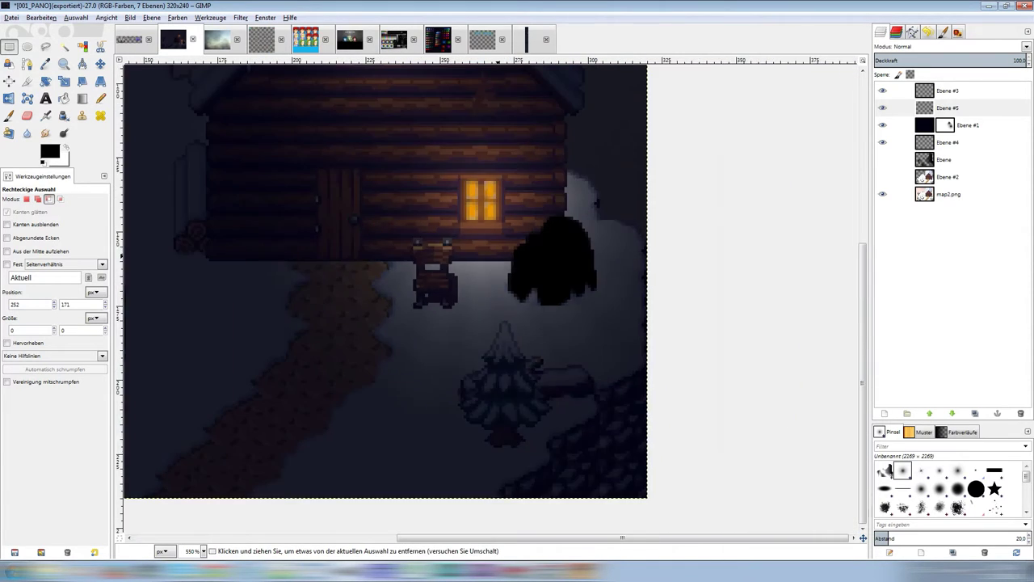
pyautogui.press('-')
pyautogui.press('-')
pyautogui.press('-')
pyautogui.press('+')
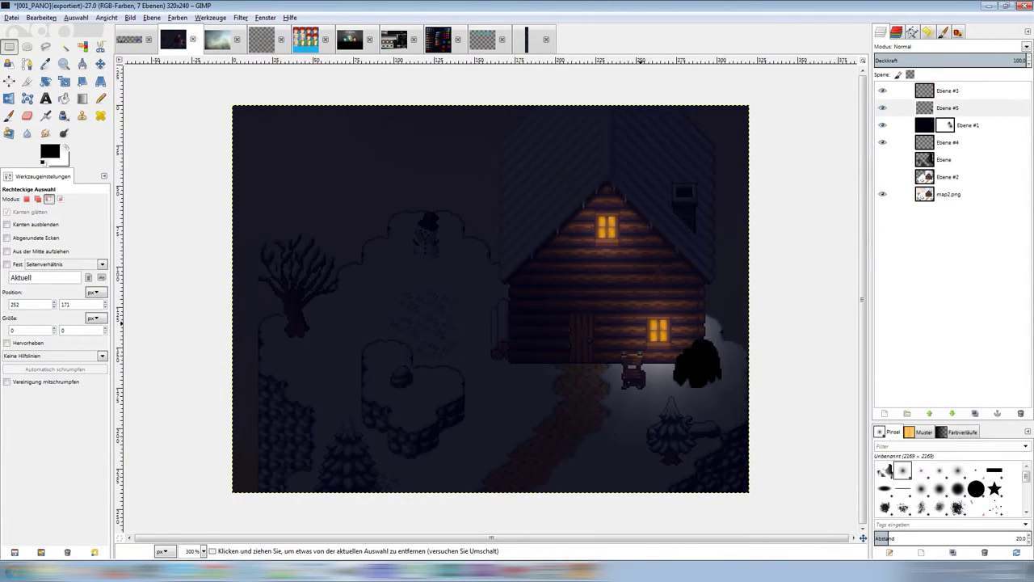
pyautogui.press('+')
pyautogui.click(950, 107)
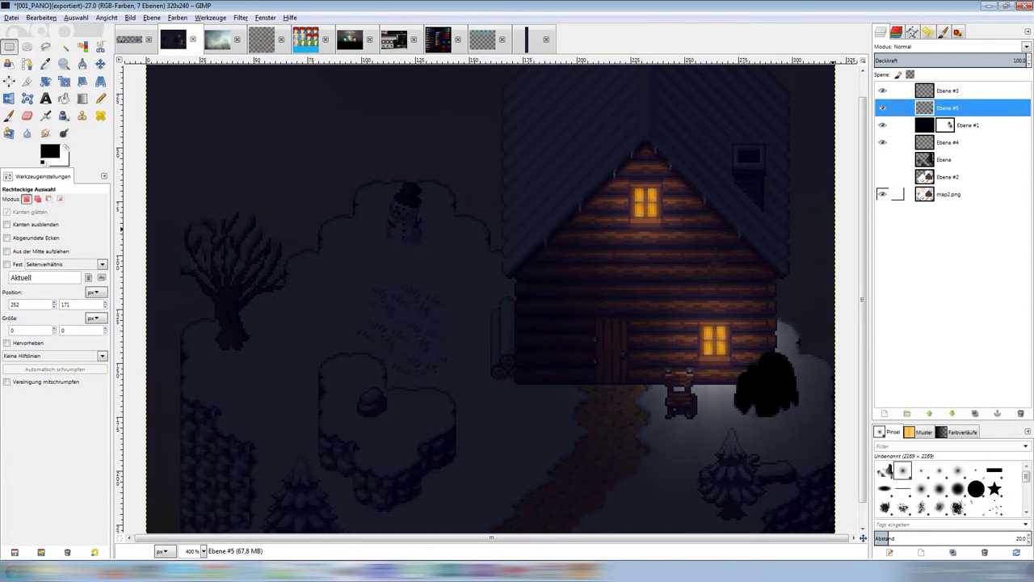
pyautogui.click(799, 283)
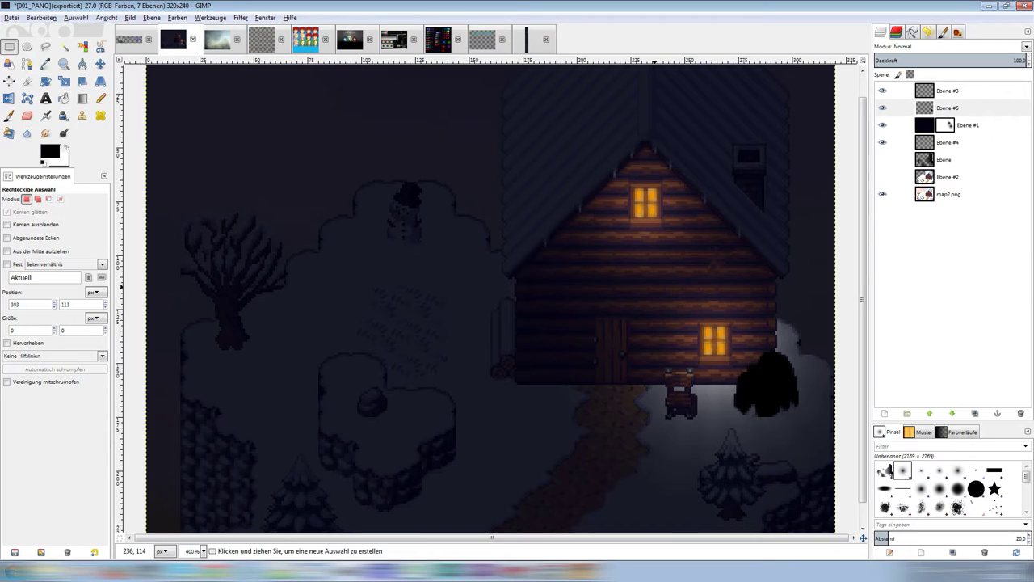
pyautogui.click(130, 539)
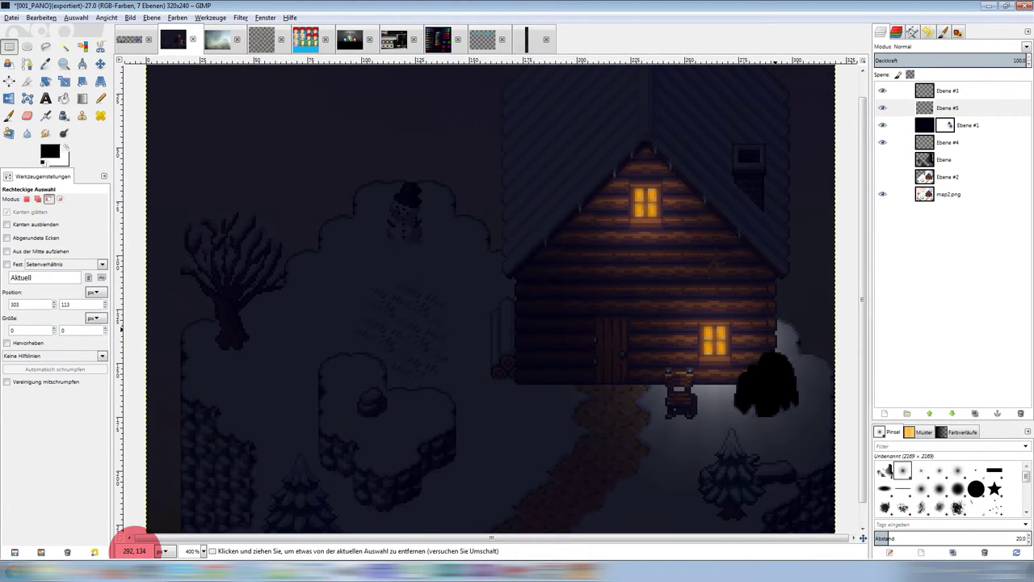
pyautogui.scroll(3, 773, 346)
pyautogui.scroll(1, 772, 346)
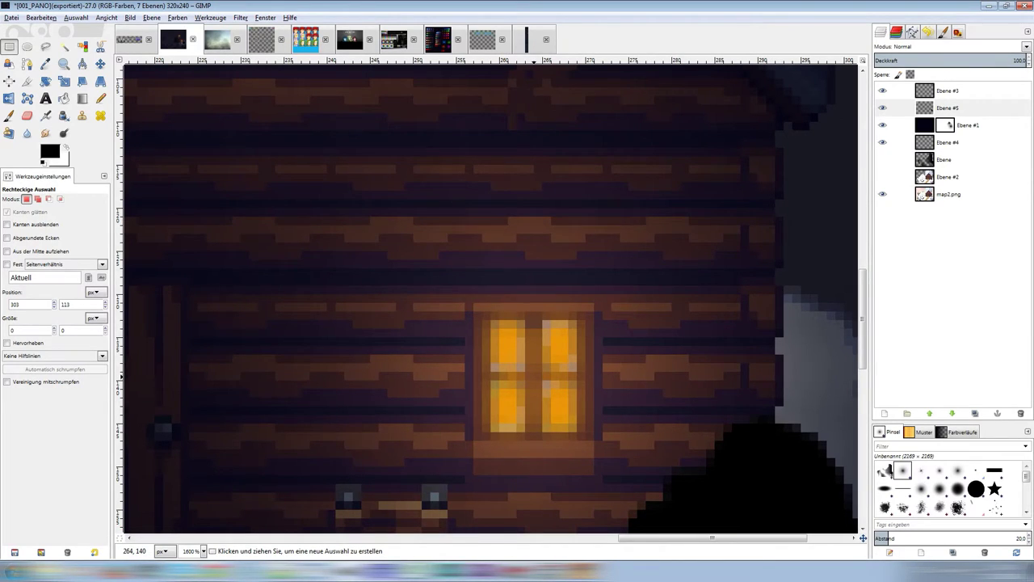
pyautogui.scroll(-2, 546, 383)
pyautogui.scroll(-2, 485, 307)
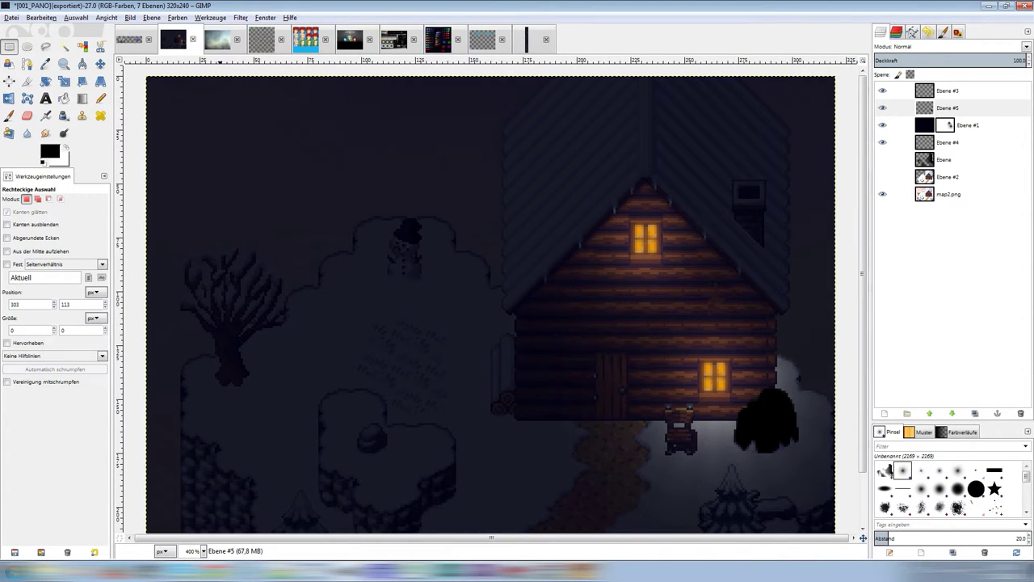
# Preview a Motion Blur on the rock shadow with preview toggled, then cancel it.
pyautogui.click(241, 17)
pyautogui.moveTo(267, 80)
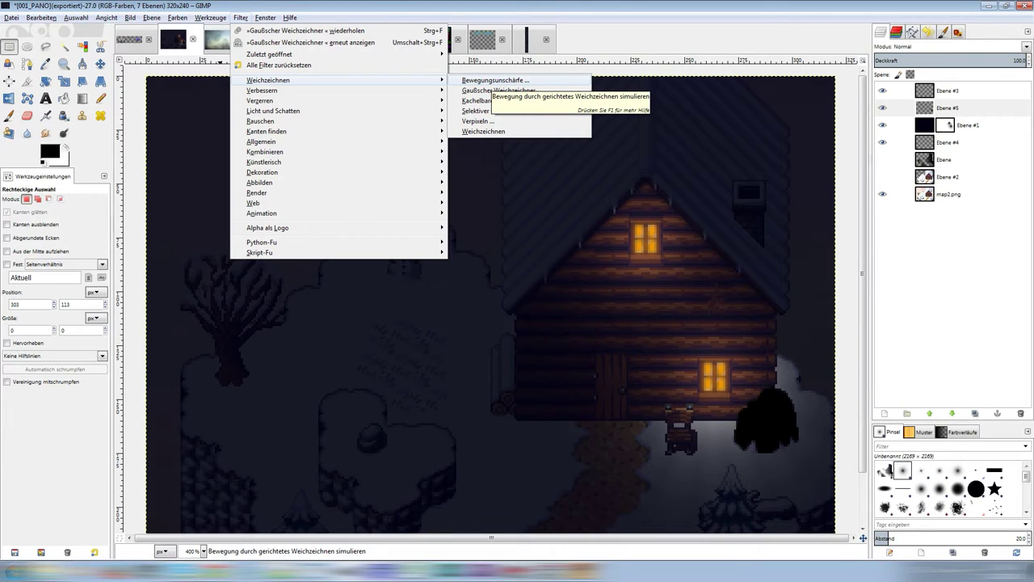
pyautogui.click(485, 80)
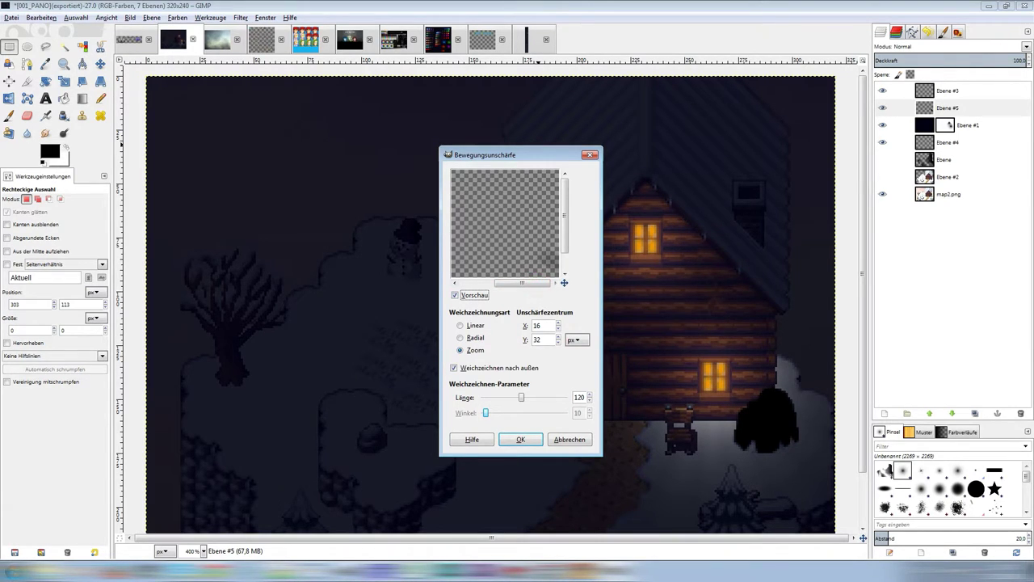
pyautogui.click(455, 295)
pyautogui.click(474, 295)
pyautogui.moveTo(565, 236); pyautogui.dragTo(565, 252)
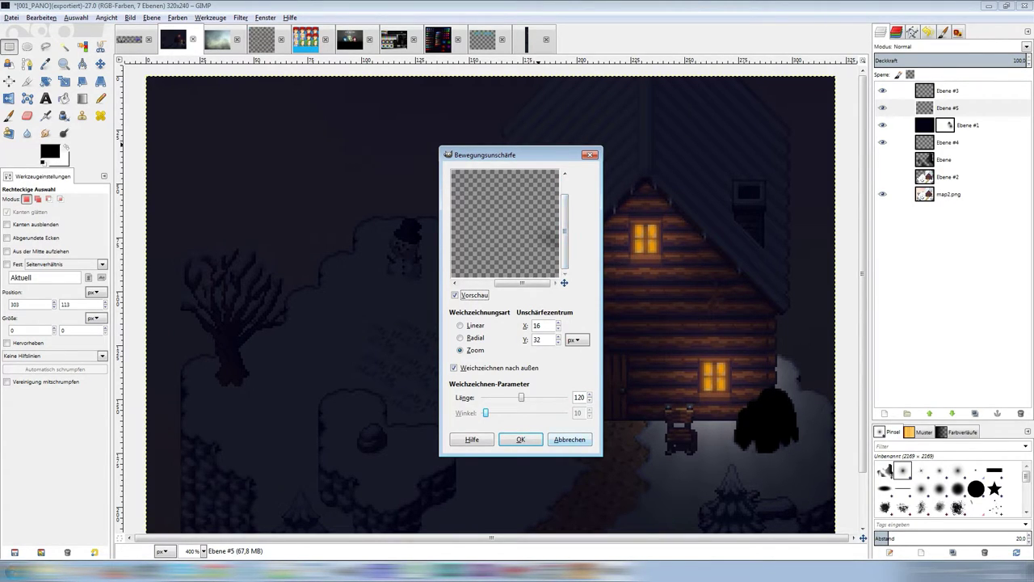
pyautogui.click(574, 440)
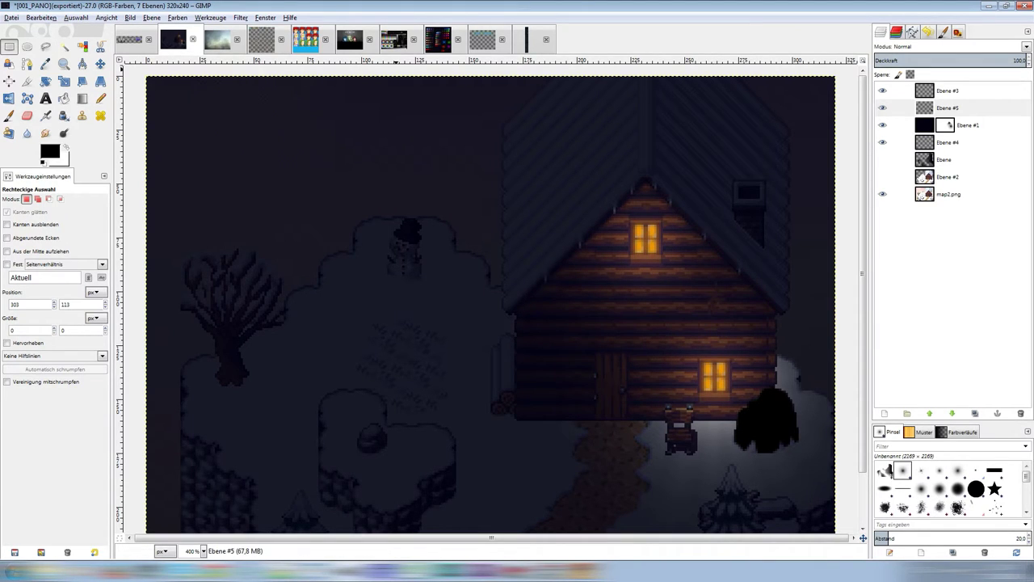
# Reopen Motion Blur and set the zoom centre to X 264, Y 140.
pyautogui.click(241, 17)
pyautogui.moveTo(268, 80)
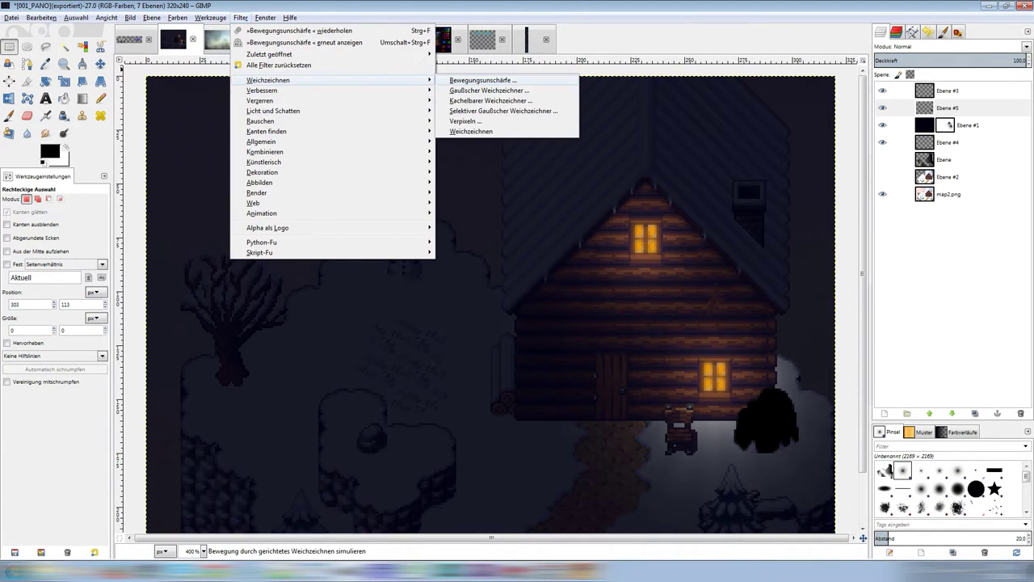
pyautogui.click(503, 82)
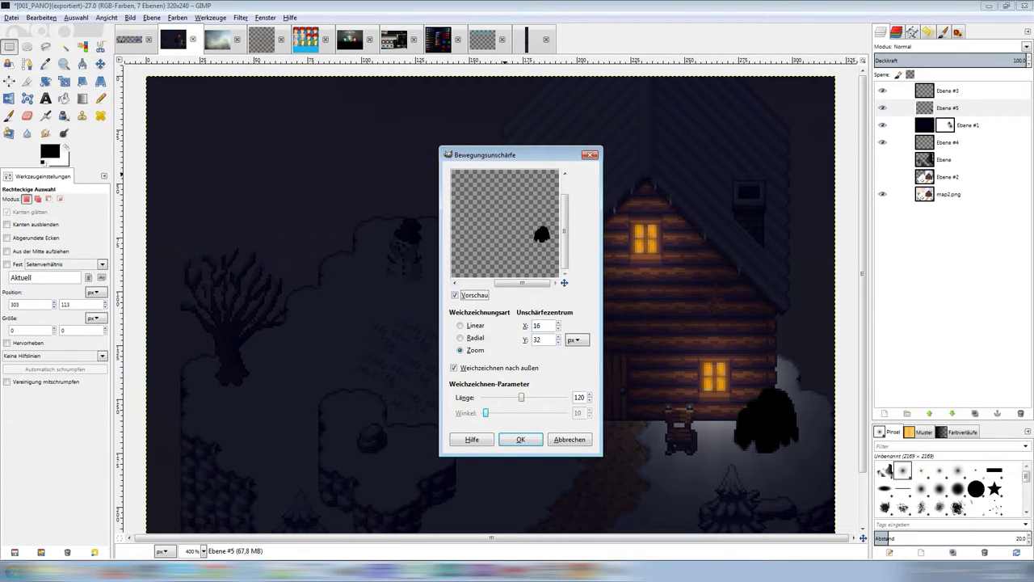
pyautogui.doubleClick(540, 325)
pyautogui.write('26')
pyautogui.write('4')
pyautogui.doubleClick(543, 340)
pyautogui.write('140')
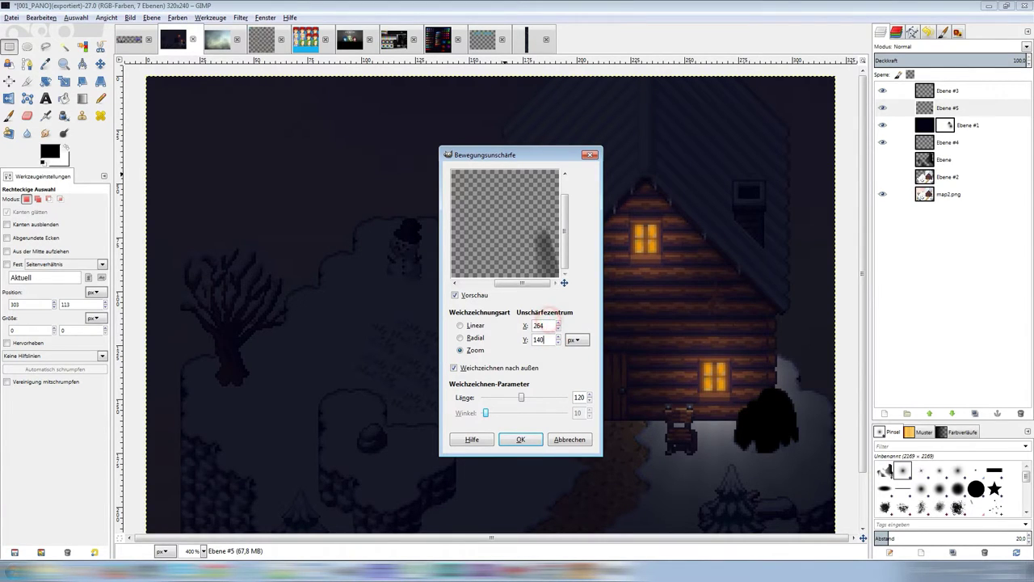
pyautogui.click(542, 325)
# Try blur lengths 32 and 64, then apply the motion blur at length 128.
pyautogui.doubleClick(579, 397)
pyautogui.write('32')
pyautogui.doubleClick(578, 397)
pyautogui.write('64')
pyautogui.click(541, 339)
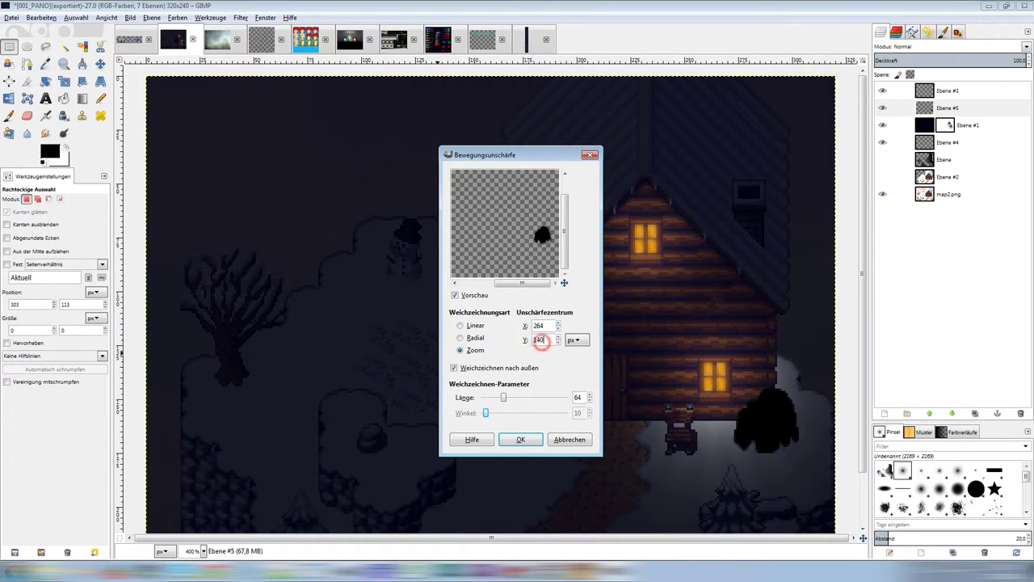
pyautogui.doubleClick(586, 397)
pyautogui.write('128')
pyautogui.click(549, 340)
pyautogui.click(520, 438)
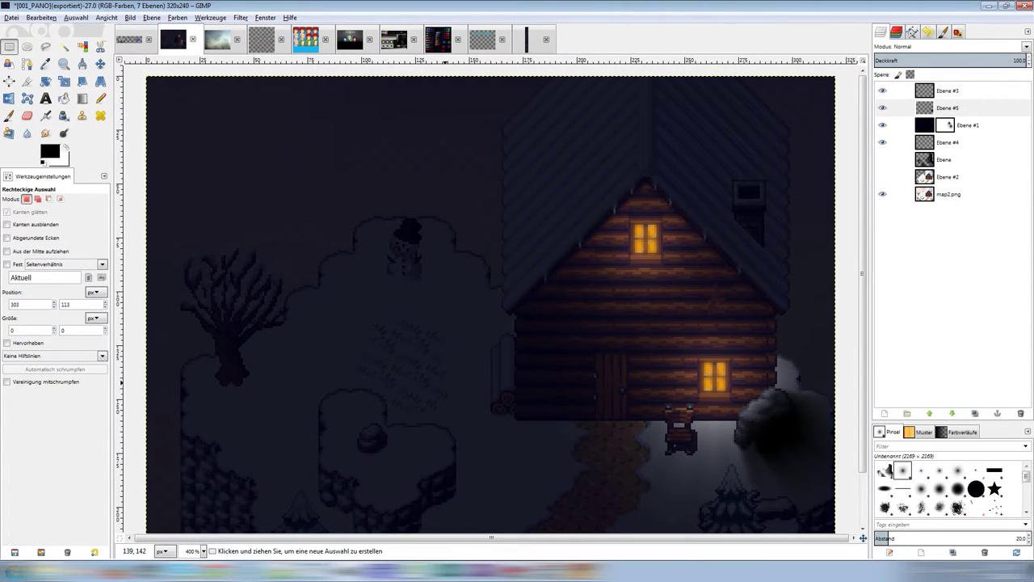
# Repeat the motion blur on the rock shadow with Ctrl+F.
pyautogui.hotkey('ctrl', 'f')
pyautogui.keyDown('ctrl'); pyautogui.scroll(-2, 618, 217); pyautogui.keyUp('ctrl')
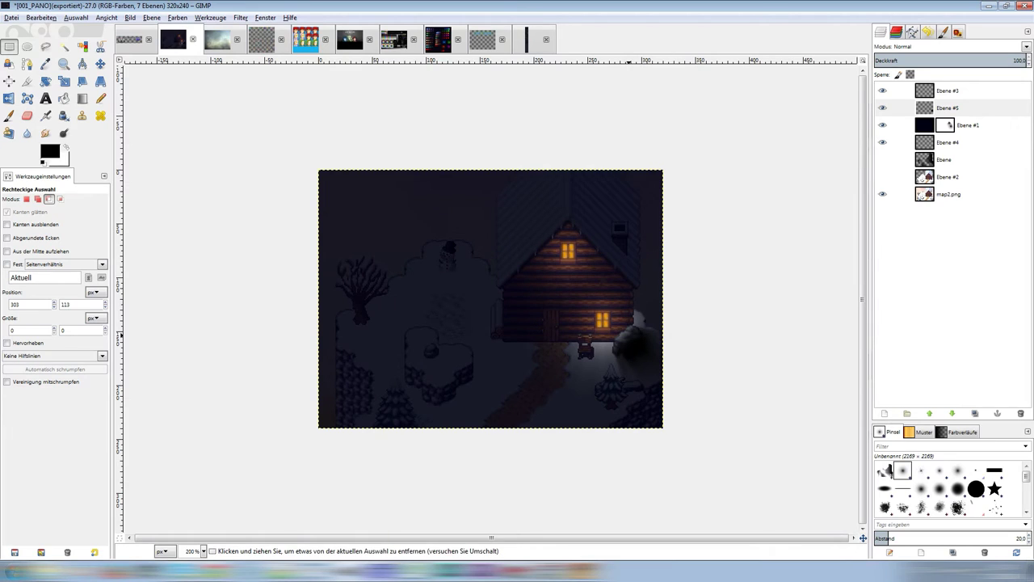
pyautogui.keyDown('ctrl'); pyautogui.scroll(2, 491, 333); pyautogui.keyUp('ctrl')
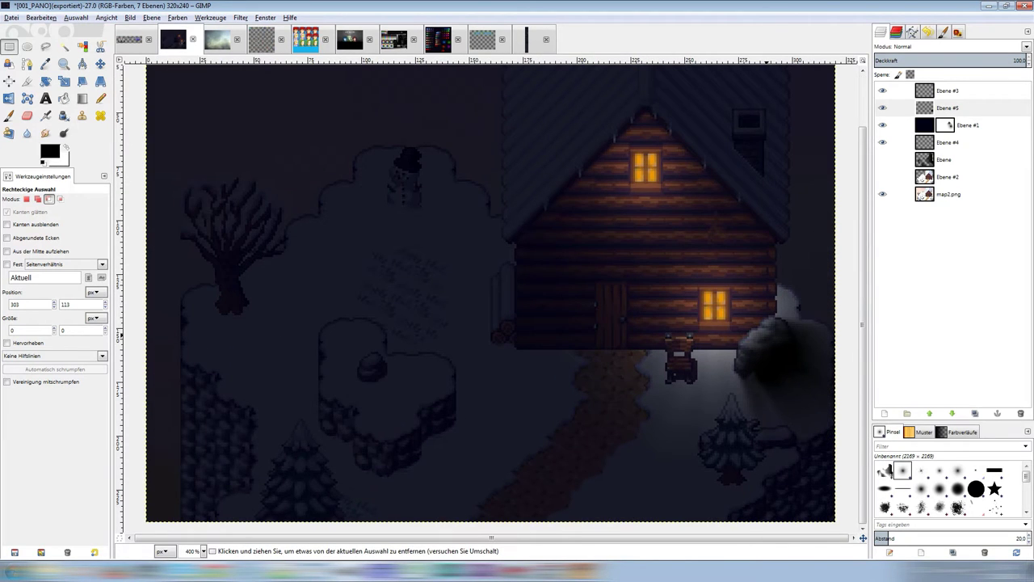
pyautogui.keyDown('ctrl'); pyautogui.scroll(1, 763, 400); pyautogui.keyUp('ctrl')
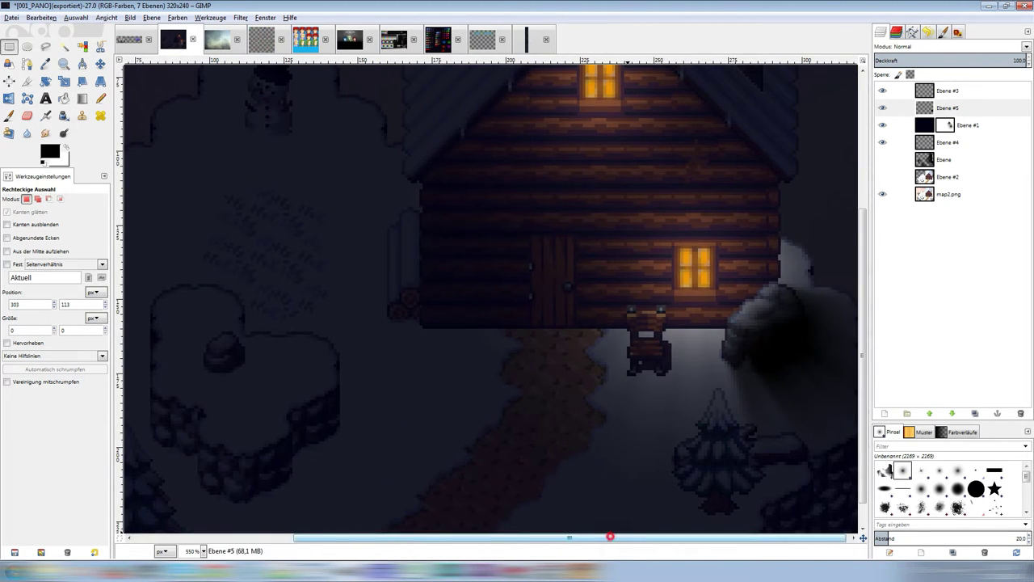
# Fade the Ebene #1 night overlay out to compare, then restore it to full opacity.
pyautogui.click(970, 126)
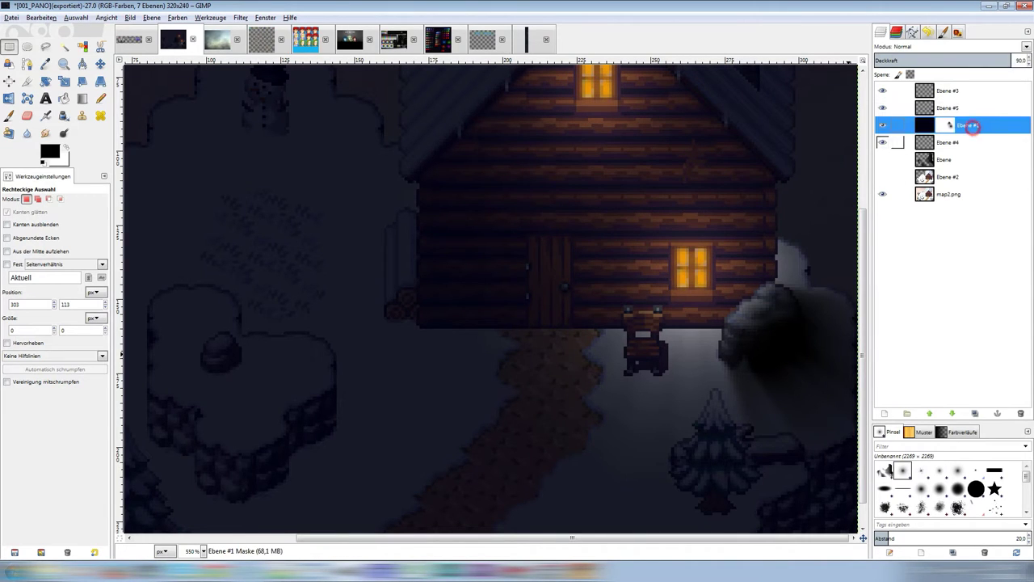
pyautogui.moveTo(1011, 61); pyautogui.dragTo(876, 60)
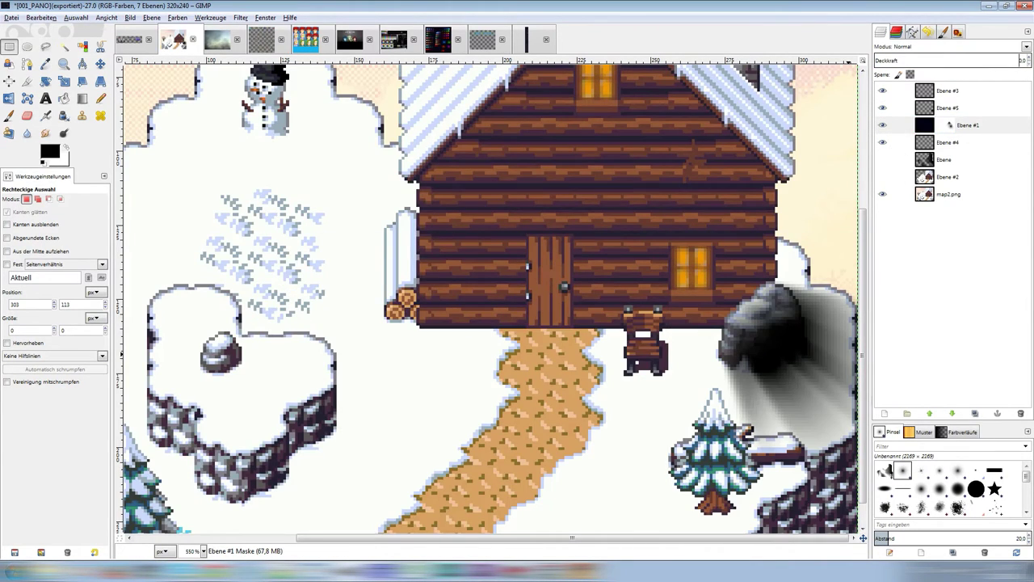
pyautogui.keyDown('ctrl'); pyautogui.scroll(-1, 623, 367); pyautogui.keyUp('ctrl')
pyautogui.keyDown('ctrl'); pyautogui.scroll(-3, 614, 379); pyautogui.keyUp('ctrl')
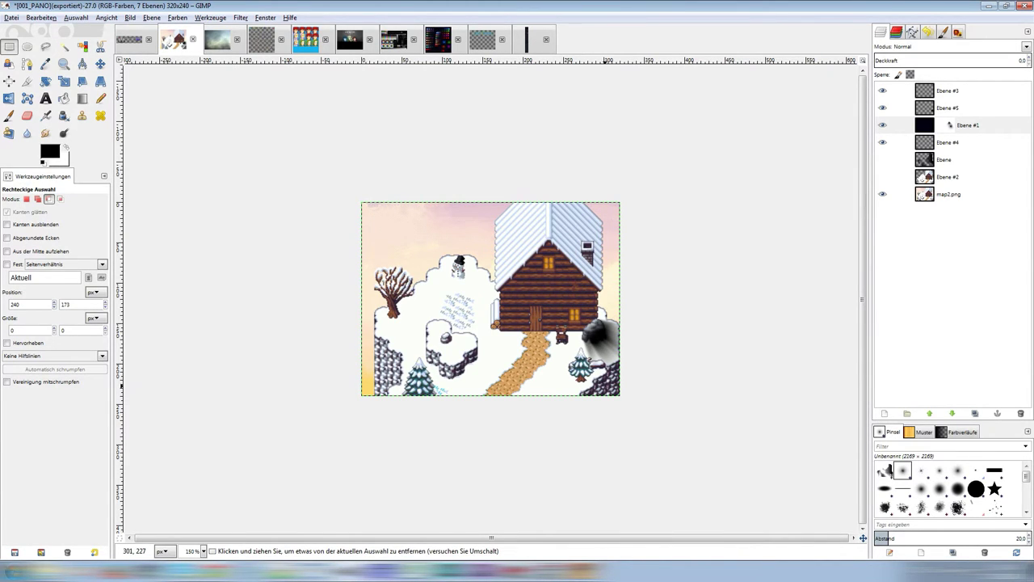
pyautogui.keyDown('ctrl'); pyautogui.scroll(2, 488, 319); pyautogui.keyUp('ctrl')
pyautogui.keyDown('ctrl'); pyautogui.scroll(1, 489, 319); pyautogui.keyUp('ctrl')
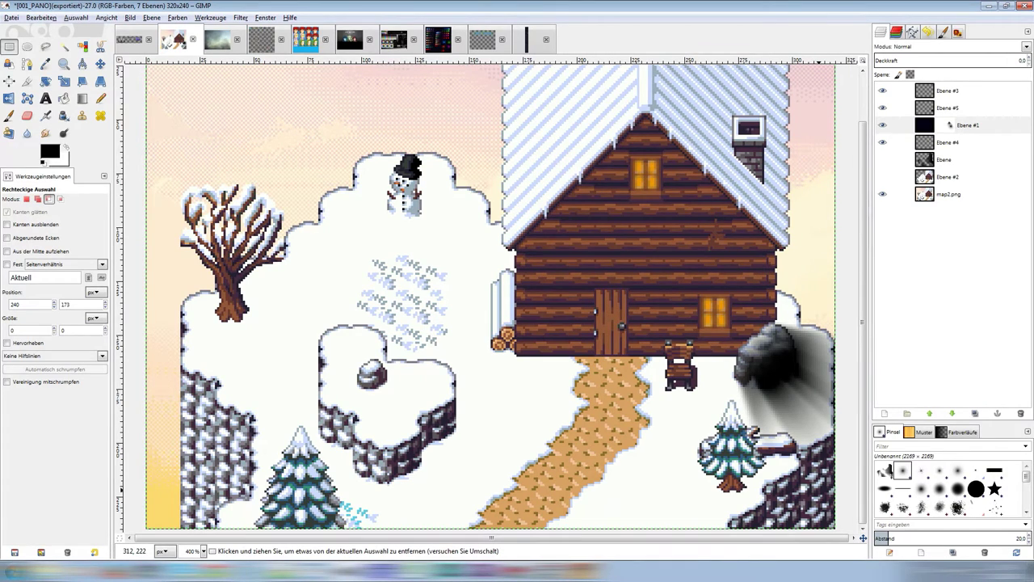
pyautogui.keyDown('ctrl'); pyautogui.scroll(1, 820, 488); pyautogui.keyUp('ctrl')
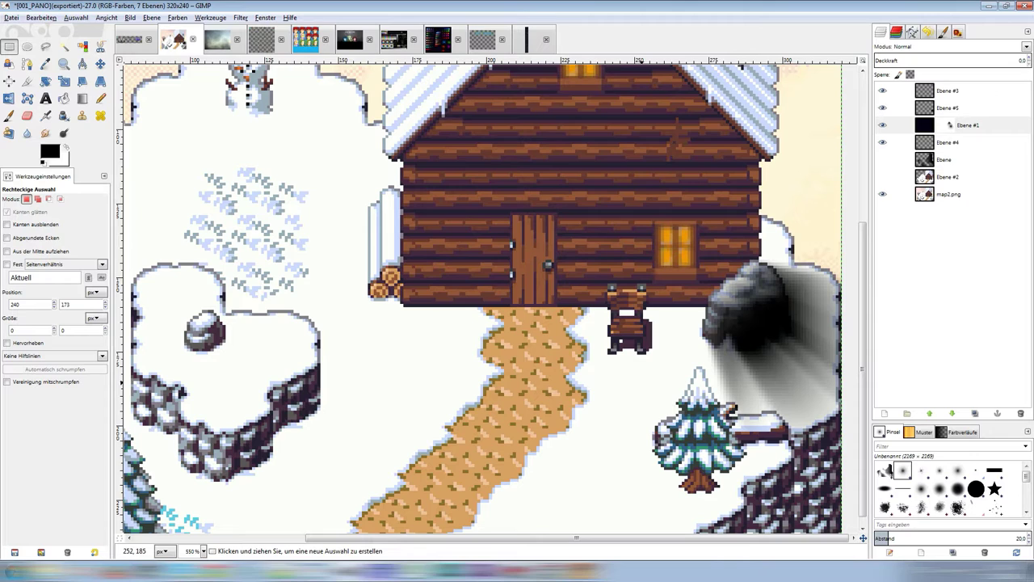
pyautogui.keyDown('ctrl'); pyautogui.scroll(-2, 642, 379); pyautogui.keyUp('ctrl')
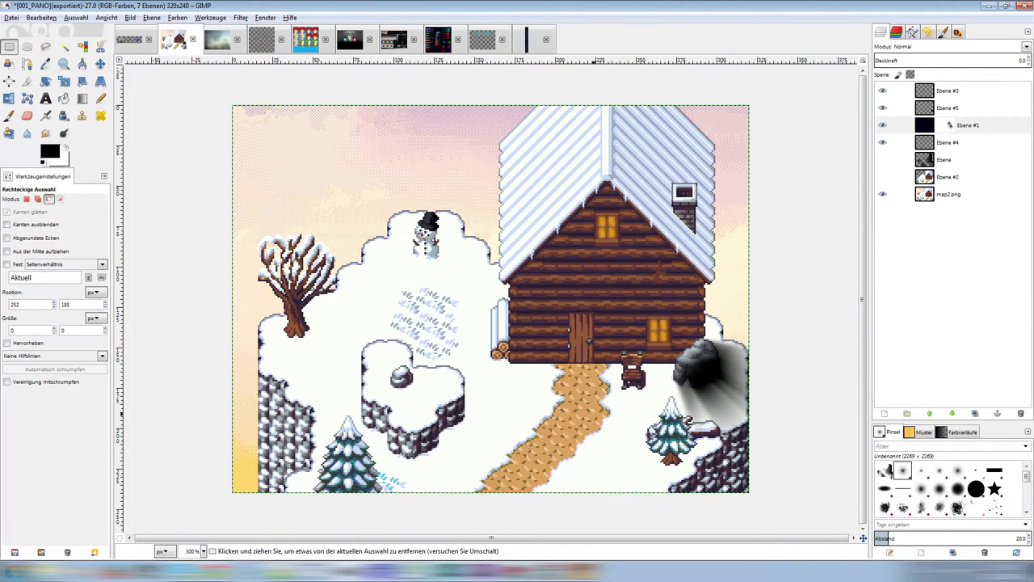
pyautogui.keyDown('ctrl'); pyautogui.scroll(-1, 618, 217); pyautogui.keyUp('ctrl')
pyautogui.keyDown('ctrl'); pyautogui.scroll(-1, 619, 216); pyautogui.keyUp('ctrl')
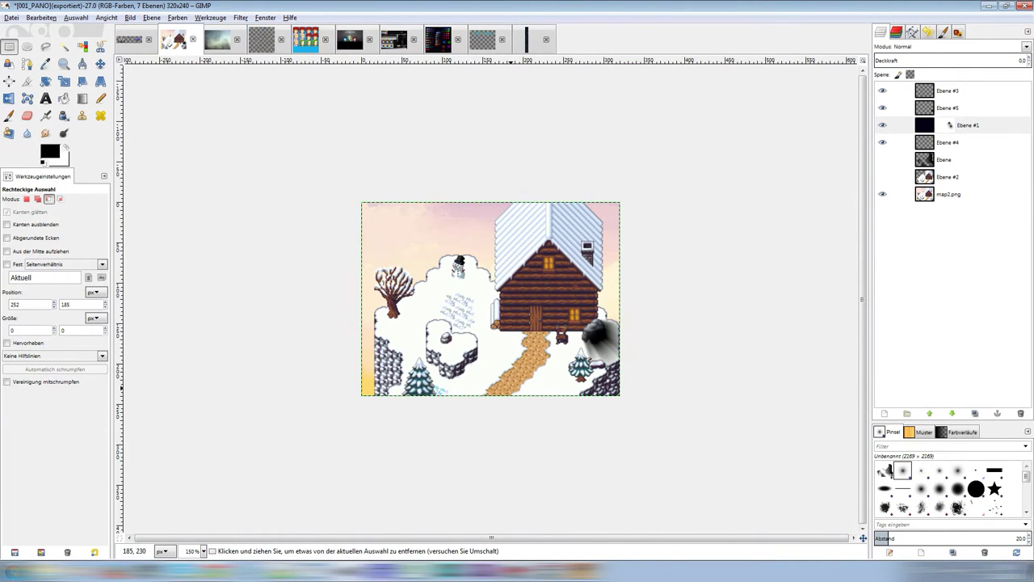
pyautogui.keyDown('ctrl'); pyautogui.scroll(1, 618, 216); pyautogui.keyUp('ctrl')
pyautogui.keyDown('ctrl'); pyautogui.scroll(2, 618, 217); pyautogui.keyUp('ctrl')
pyautogui.keyDown('ctrl'); pyautogui.scroll(-1, 618, 217); pyautogui.keyUp('ctrl')
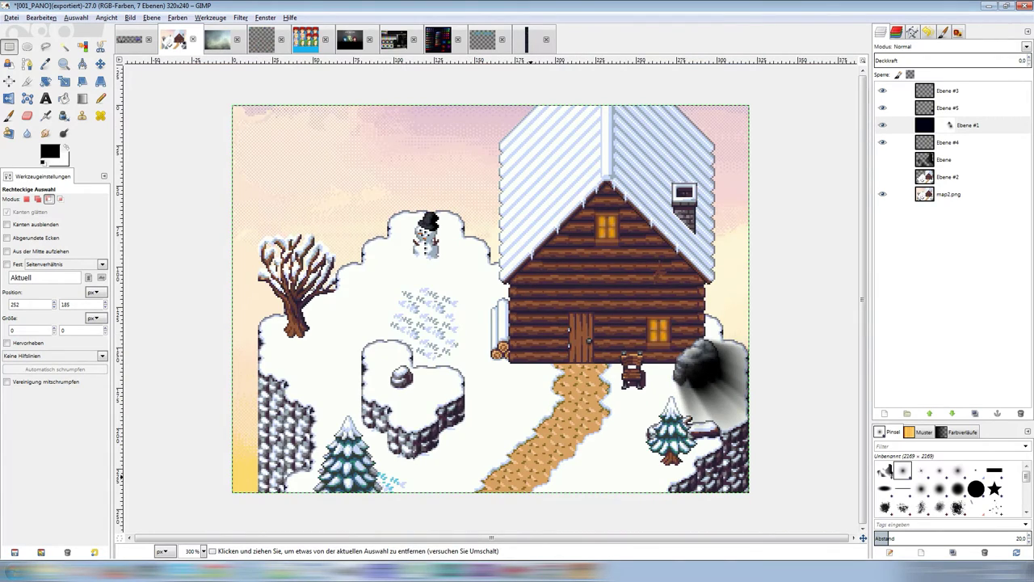
pyautogui.keyDown('ctrl'); pyautogui.scroll(-1, 618, 217); pyautogui.keyUp('ctrl')
pyautogui.keyDown('ctrl'); pyautogui.scroll(-1, 618, 217); pyautogui.keyUp('ctrl')
pyautogui.keyDown('ctrl'); pyautogui.scroll(1, 618, 216); pyautogui.keyUp('ctrl')
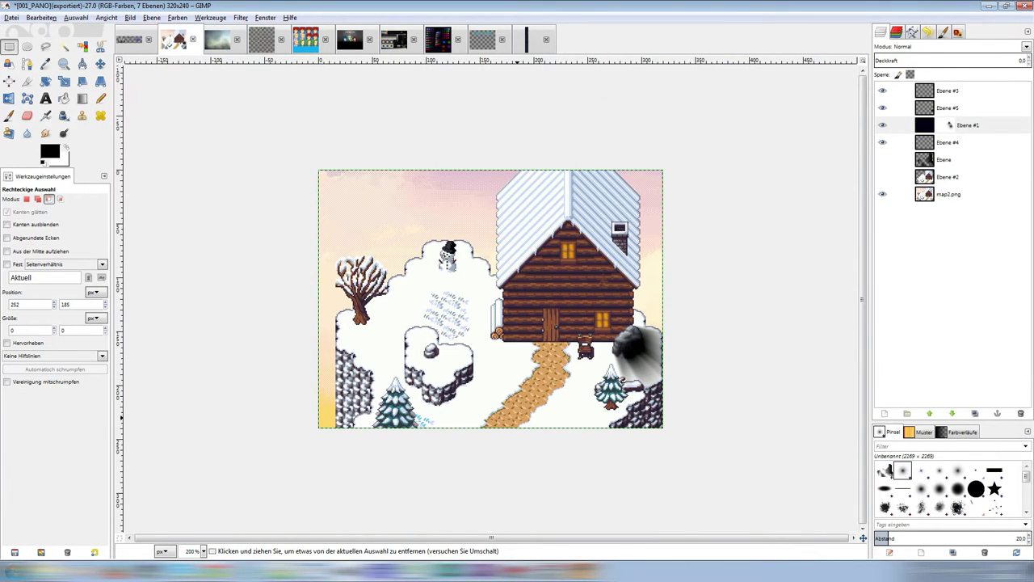
pyautogui.scroll(2, 618, 216)
pyautogui.scroll(-1, 619, 217)
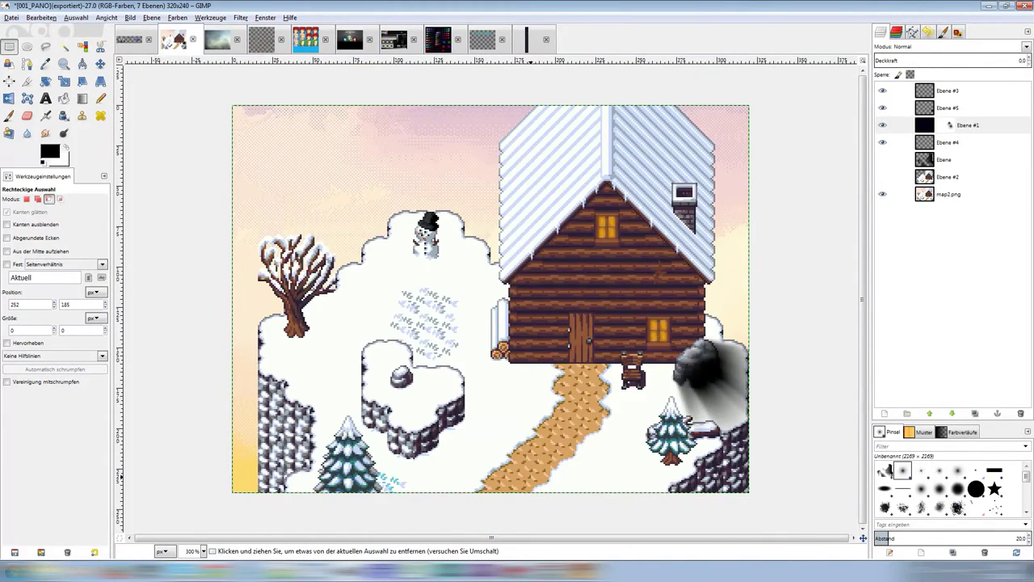
pyautogui.click(970, 125)
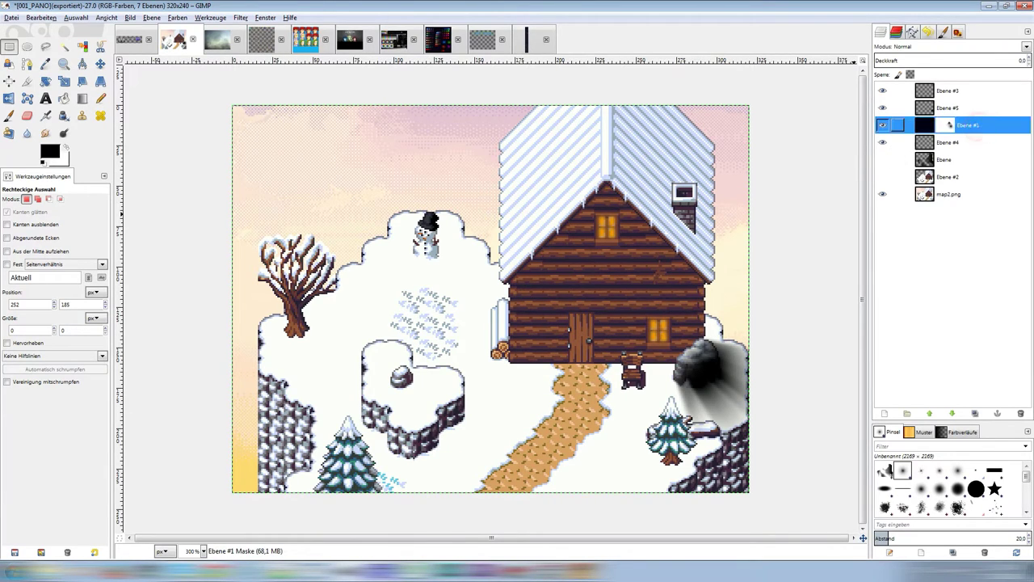
pyautogui.moveTo(889, 60); pyautogui.dragTo(1019, 61)
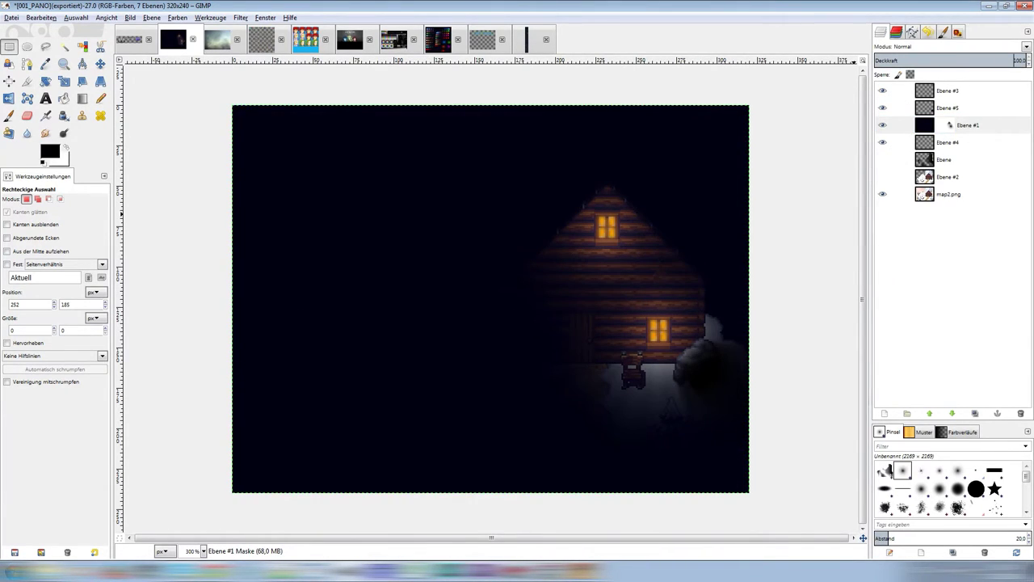
# Hide Ebene #1, #4 and #5, show Ebene at 100% opacity, and bring up Tiled.
pyautogui.click(883, 125)
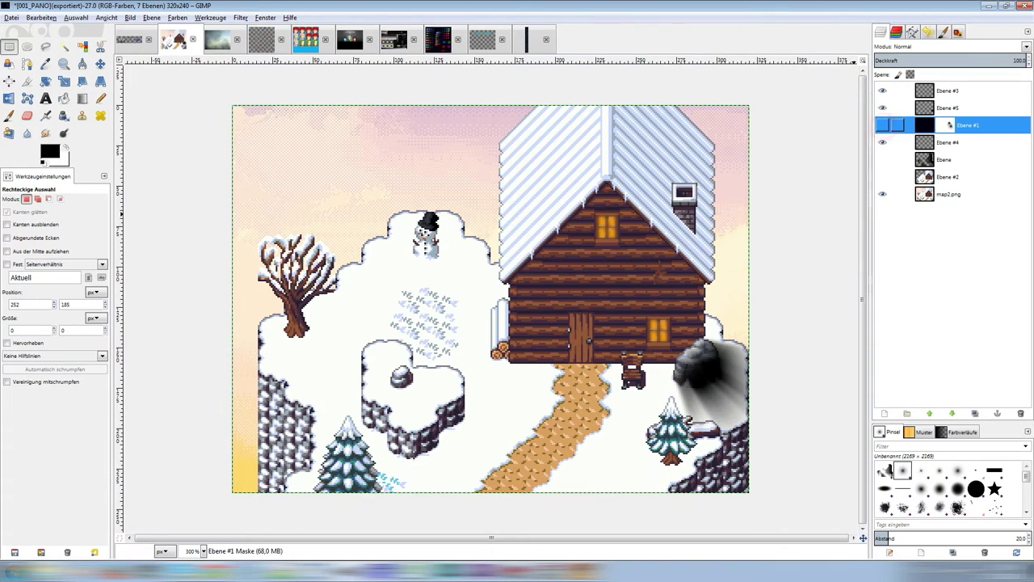
pyautogui.click(882, 159)
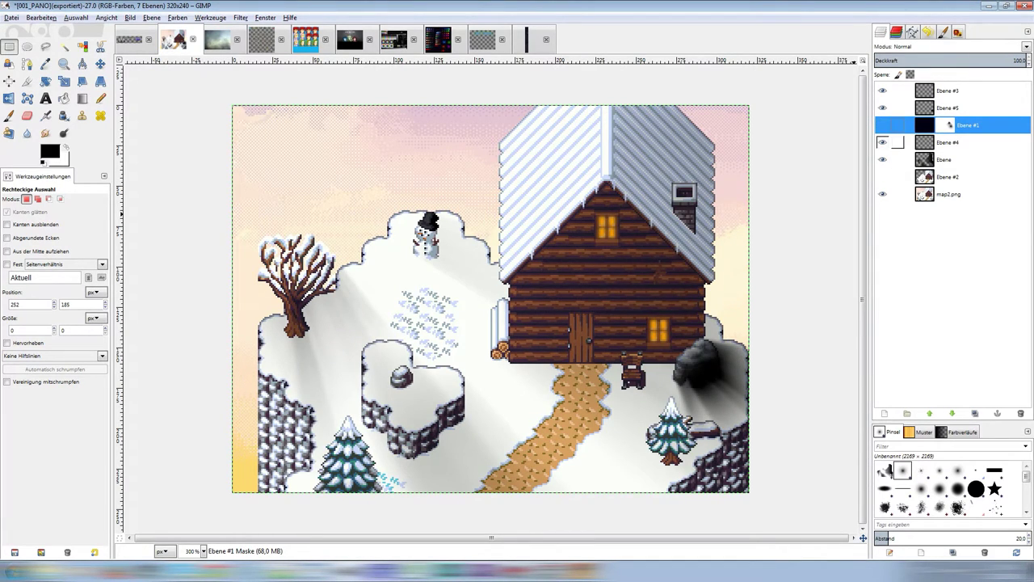
pyautogui.click(883, 143)
pyautogui.click(882, 143)
pyautogui.click(883, 107)
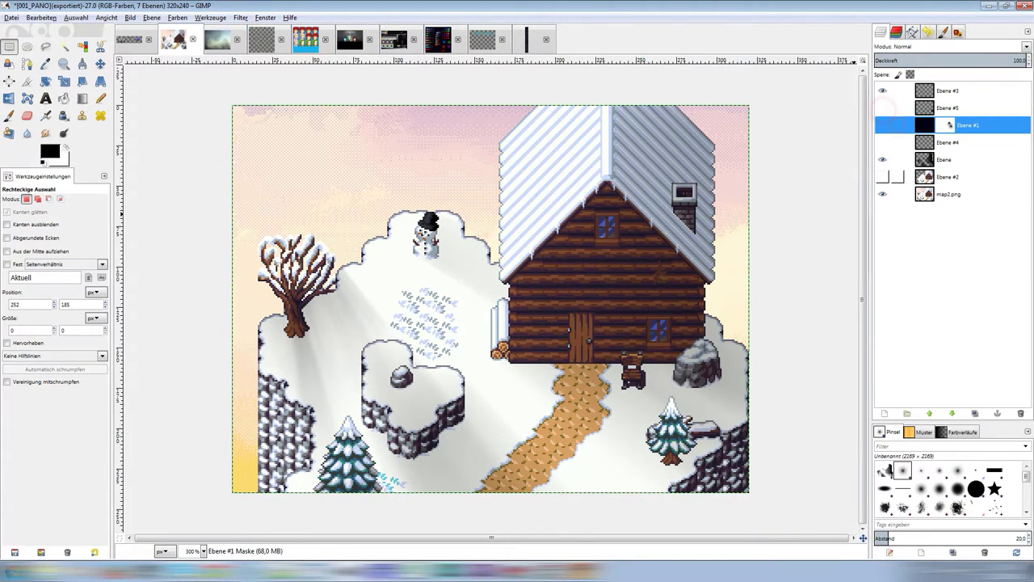
pyautogui.click(949, 159)
pyautogui.moveTo(918, 60); pyautogui.dragTo(1028, 60)
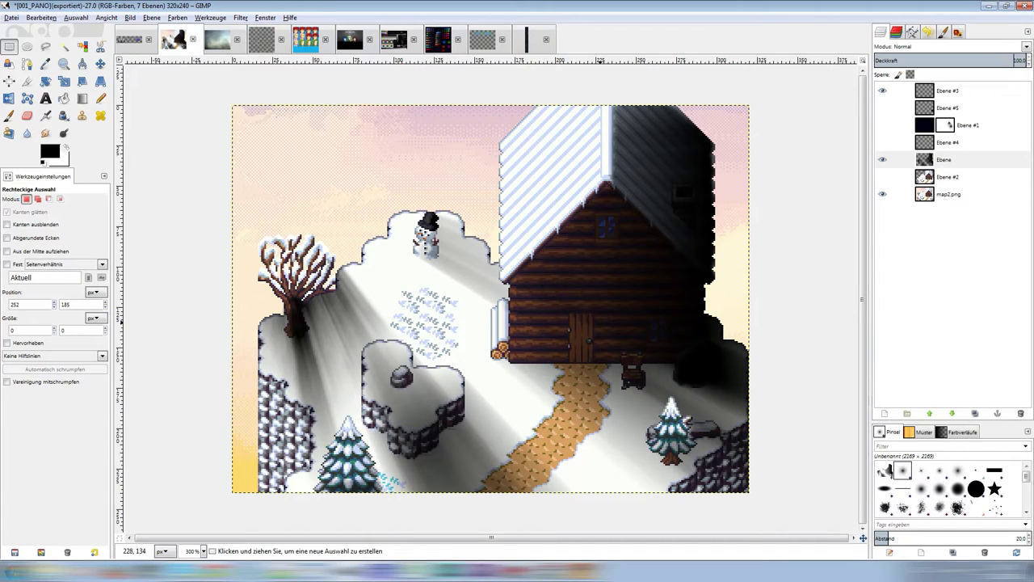
pyautogui.scroll(-3, 817, 282)
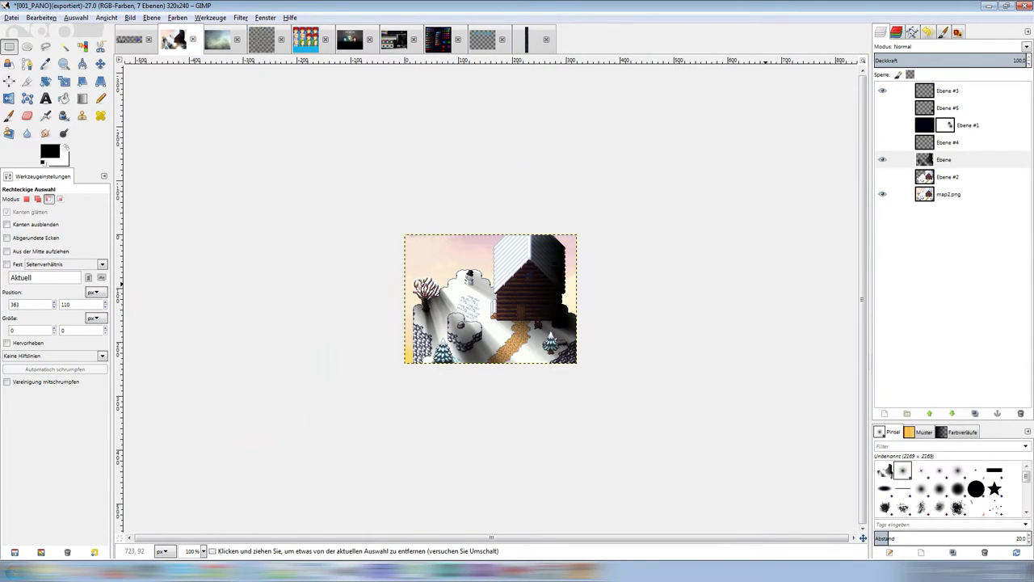
pyautogui.scroll(3, 491, 299)
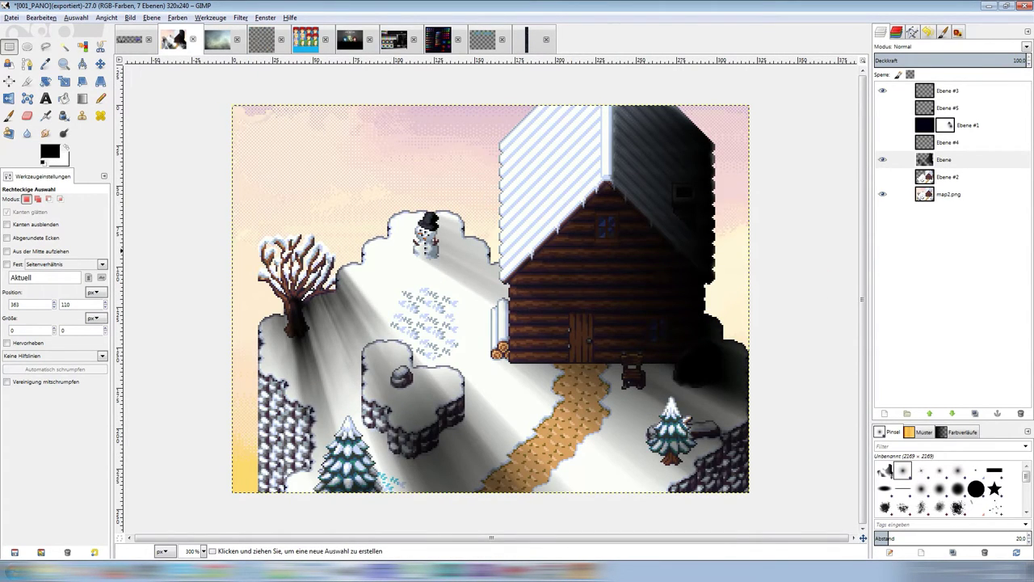
pyautogui.click(379, 575)
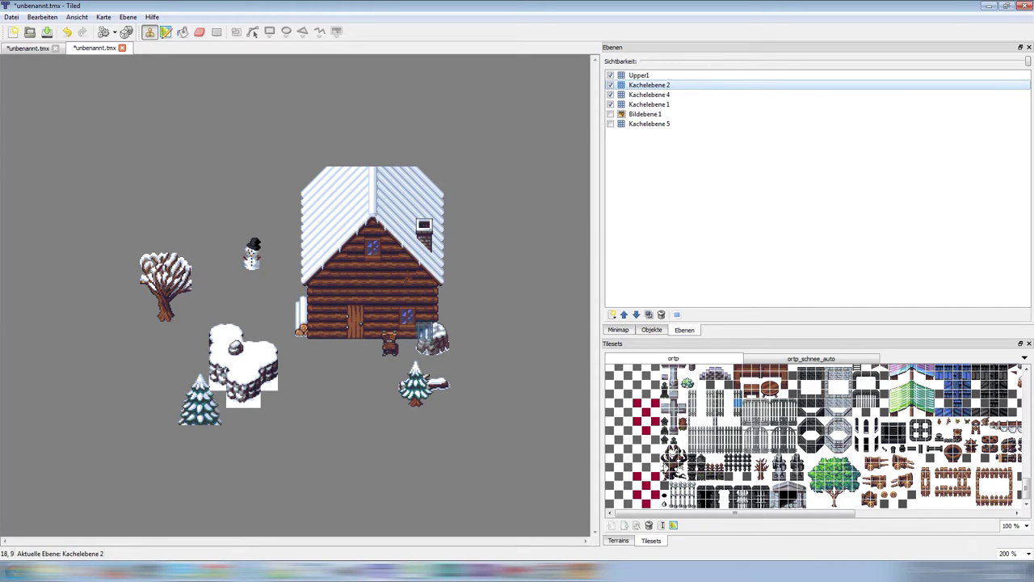
# Return from the Tiled map to the GIMP image with the light rays.
pyautogui.click(348, 572)
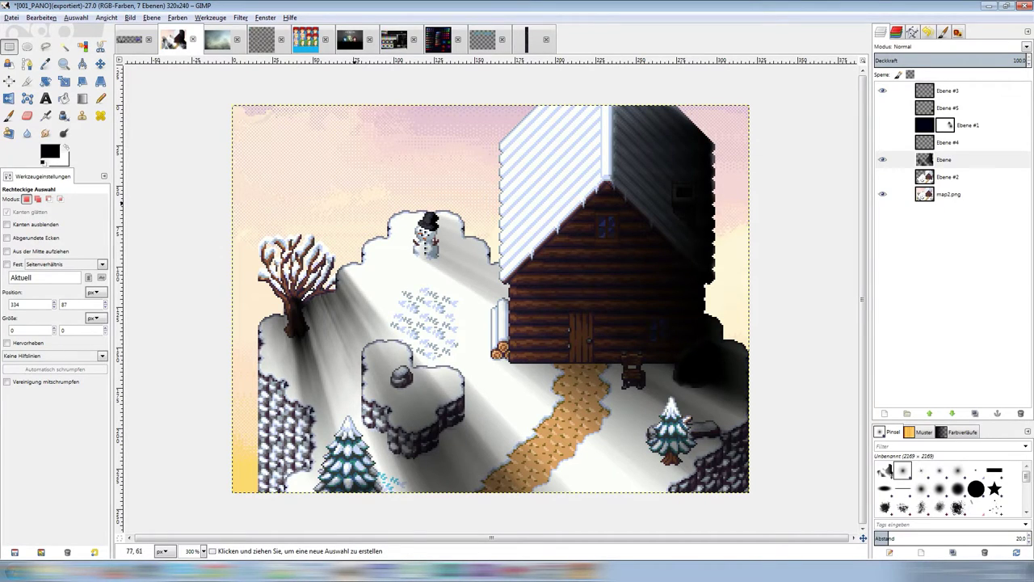
# Make and clear a small test selection, then set layer Ebene to about 50% opacity.
pyautogui.moveTo(275, 152)
pyautogui.mouseDown()
pyautogui.moveTo(298, 179)
pyautogui.moveTo(274, 139)
pyautogui.mouseUp()
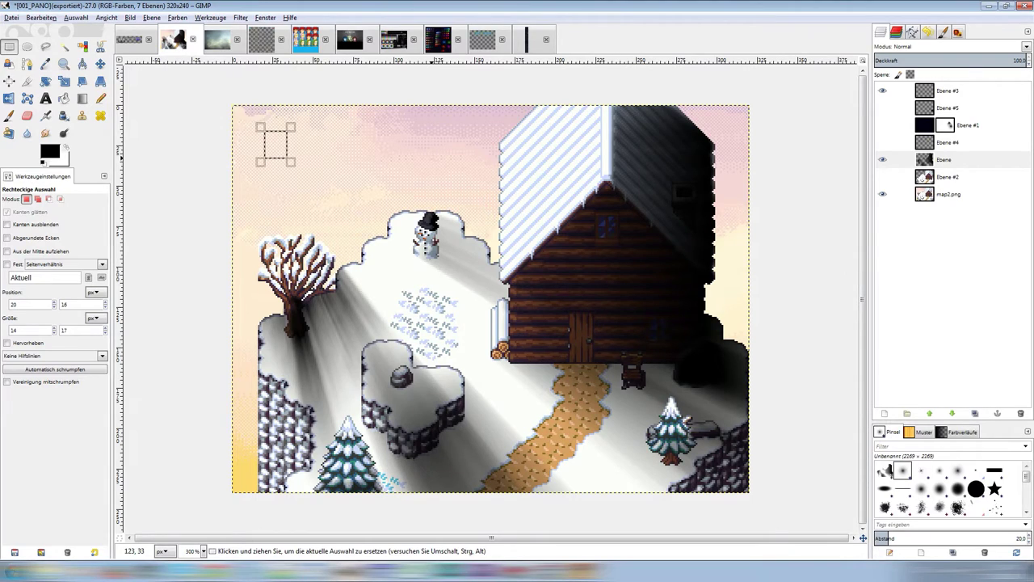
pyautogui.click(433, 158)
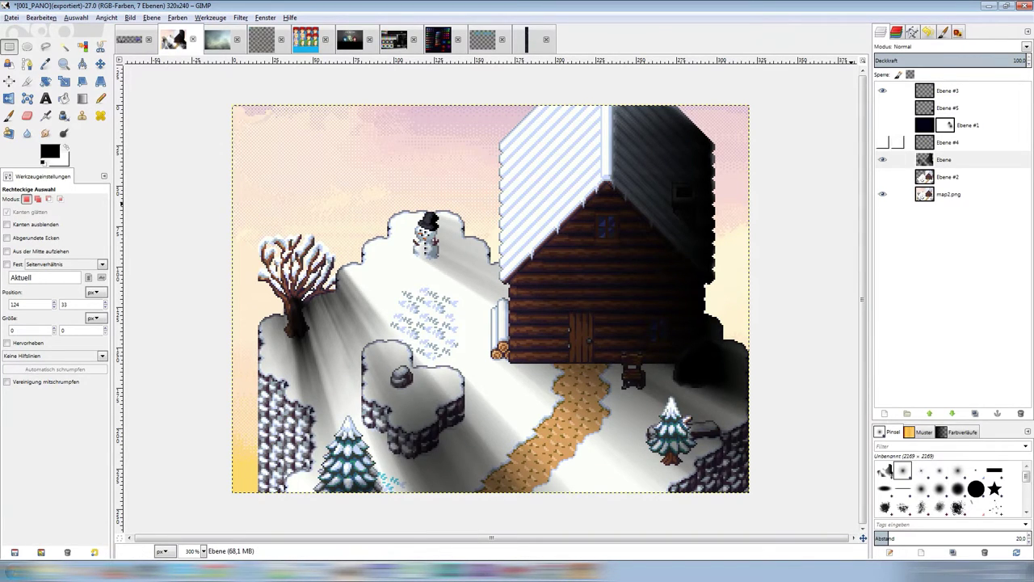
pyautogui.click(952, 154)
pyautogui.click(950, 61)
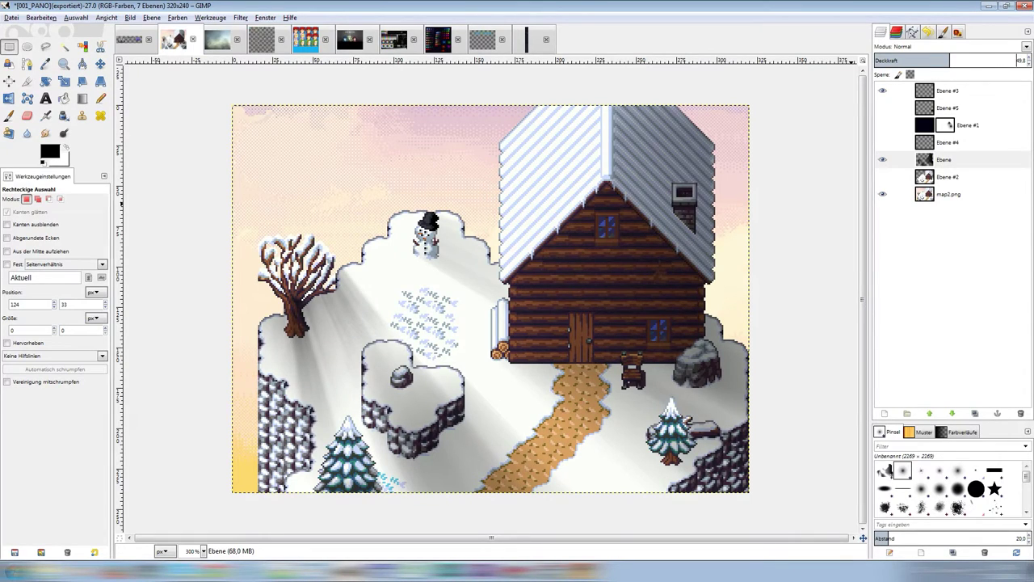
pyautogui.moveTo(949, 60); pyautogui.dragTo(951, 60)
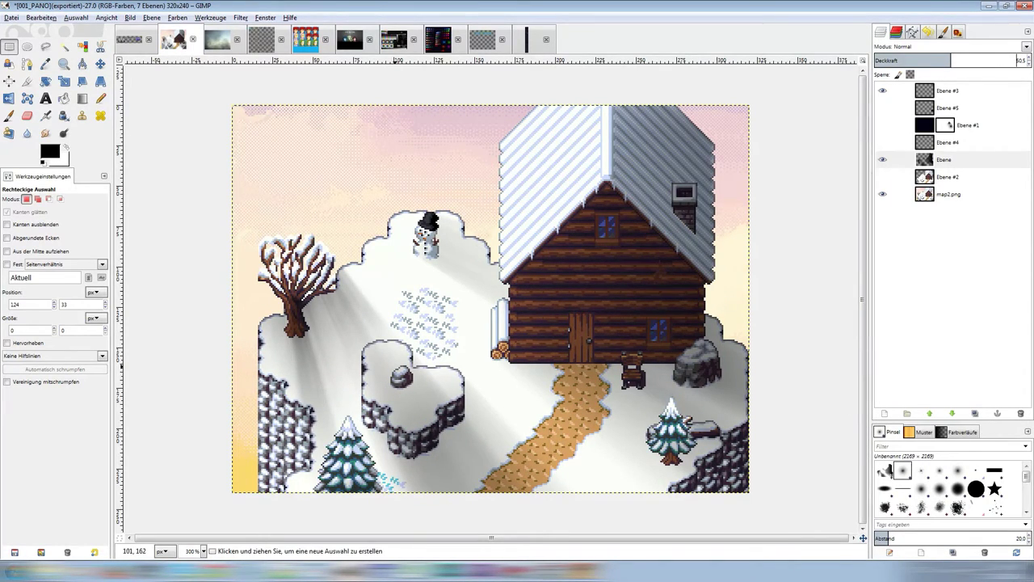
# Raise the shadow layer Ebene to 100% opacity and make the Ebene #1 night layer visible.
pyautogui.moveTo(392, 364); pyautogui.dragTo(414, 392)
pyautogui.click(432, 402)
pyautogui.click(970, 159)
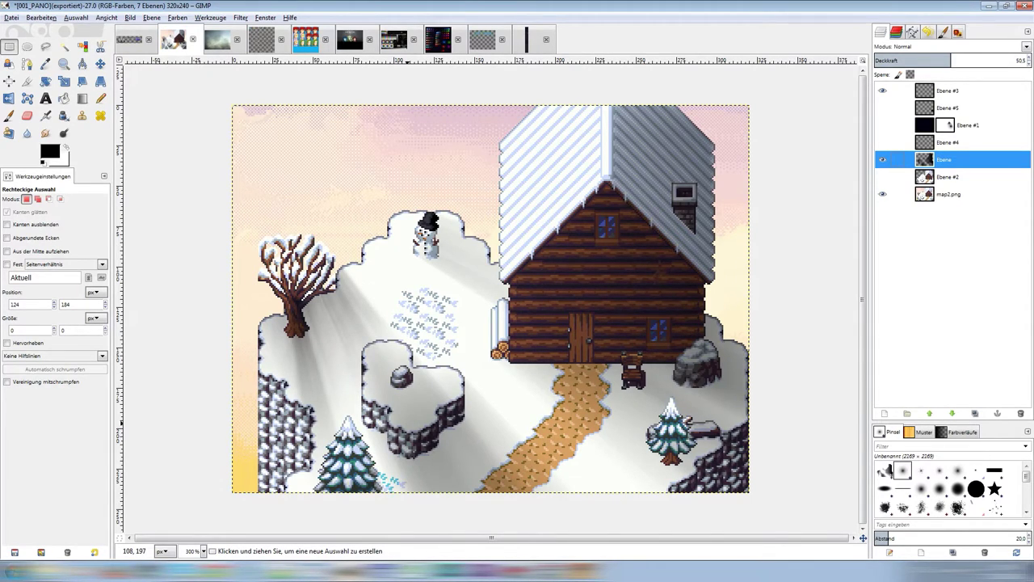
pyautogui.click(981, 58)
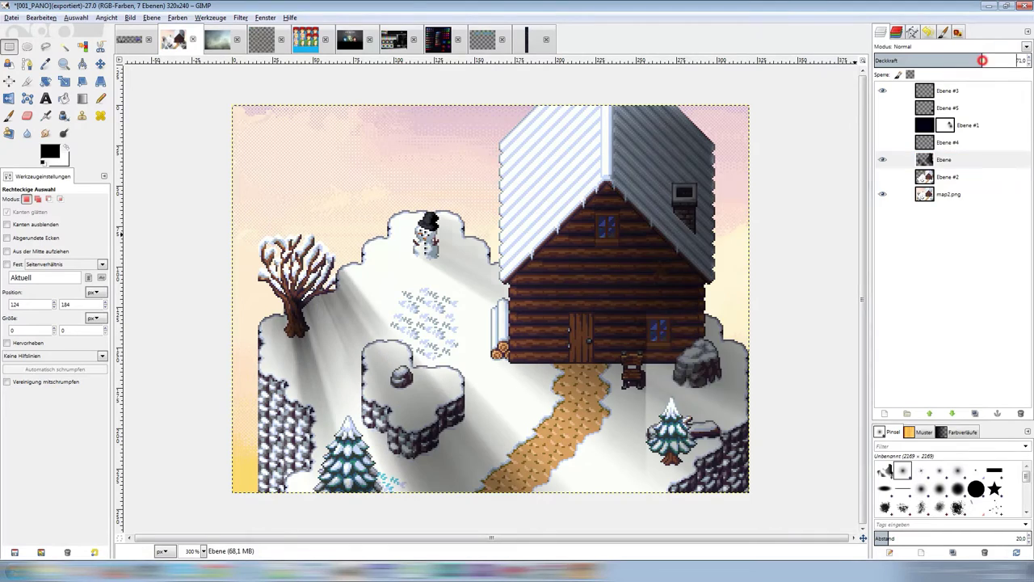
pyautogui.moveTo(981, 59); pyautogui.dragTo(1024, 60)
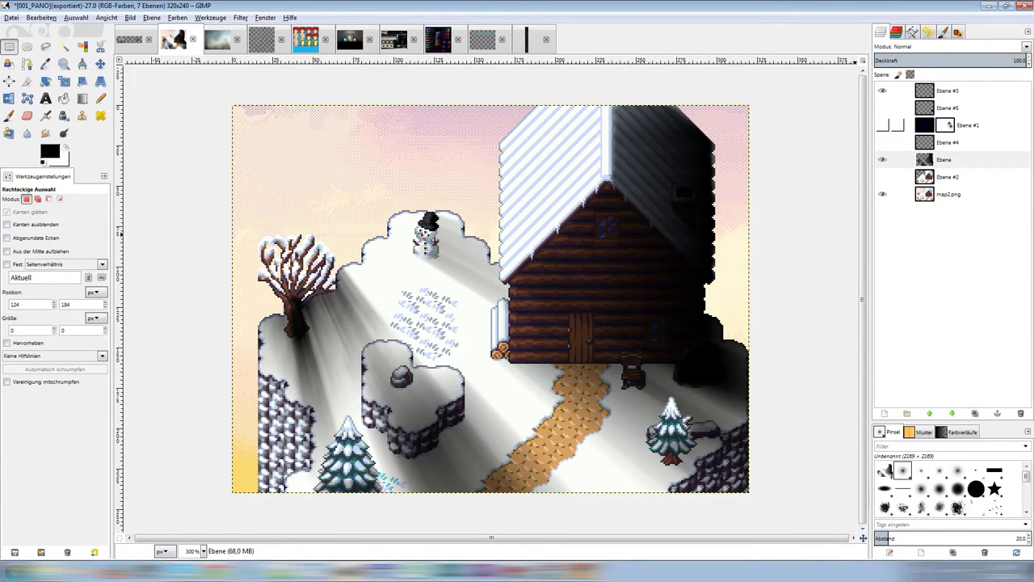
pyautogui.click(883, 125)
# Set the Ebene #1 night overlay opacity to 50.
pyautogui.click(944, 125)
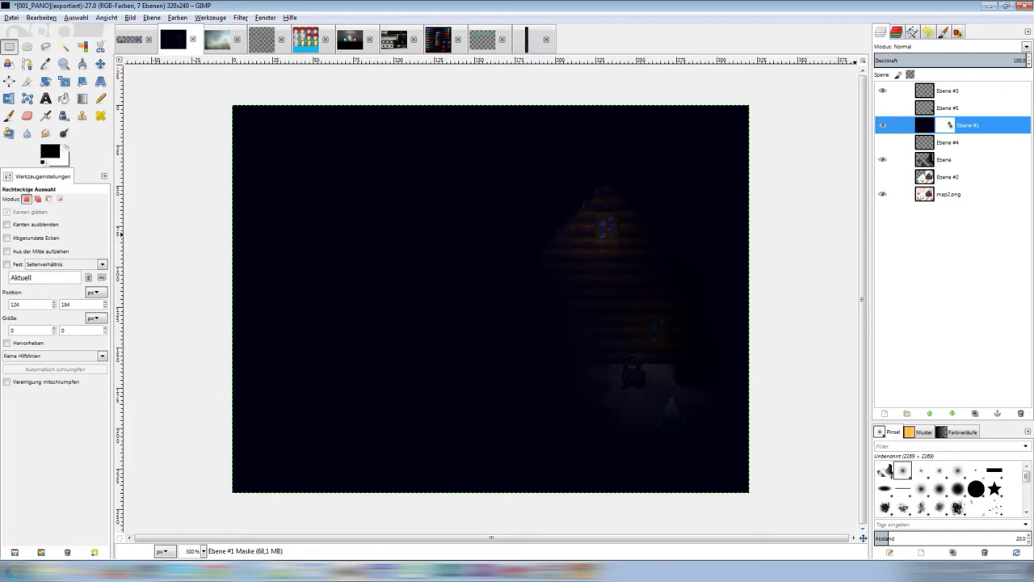
pyautogui.click(1019, 60)
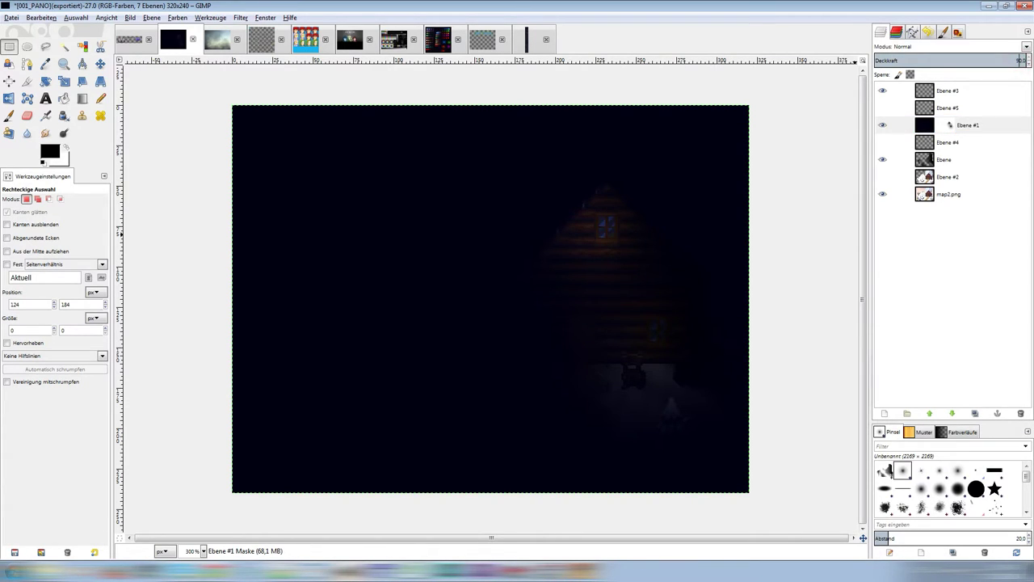
pyautogui.write('50')
pyautogui.press('Return')
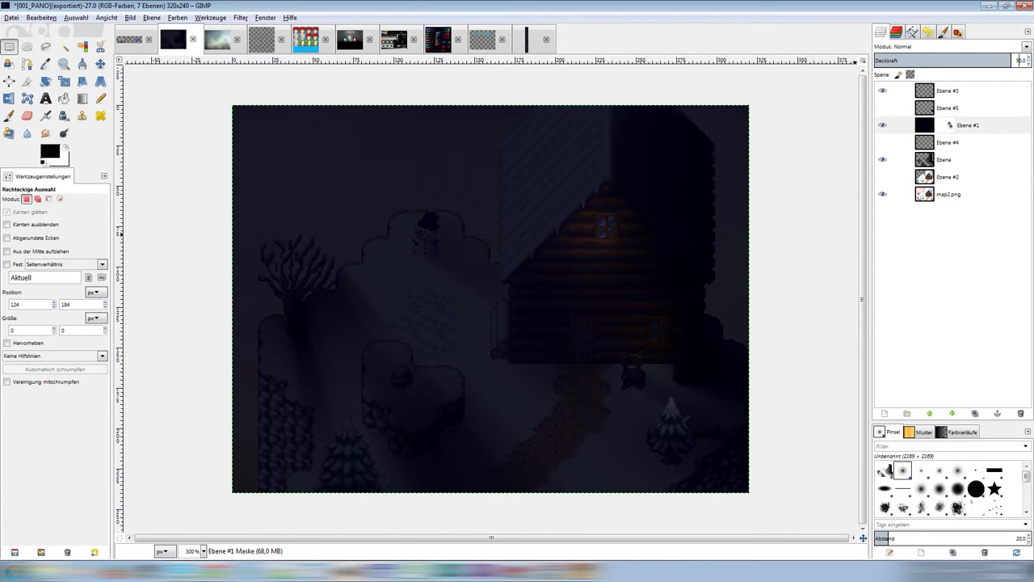
# Show the orange window-glow layer Ebene #4 and toggle Ebene off and on to compare.
pyautogui.click(966, 125)
pyautogui.click(967, 142)
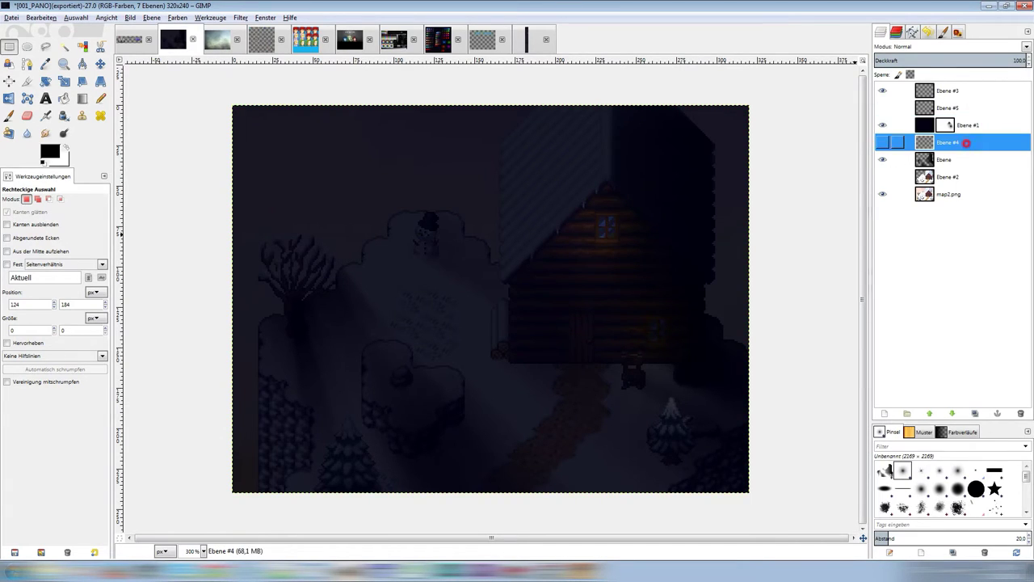
pyautogui.click(881, 142)
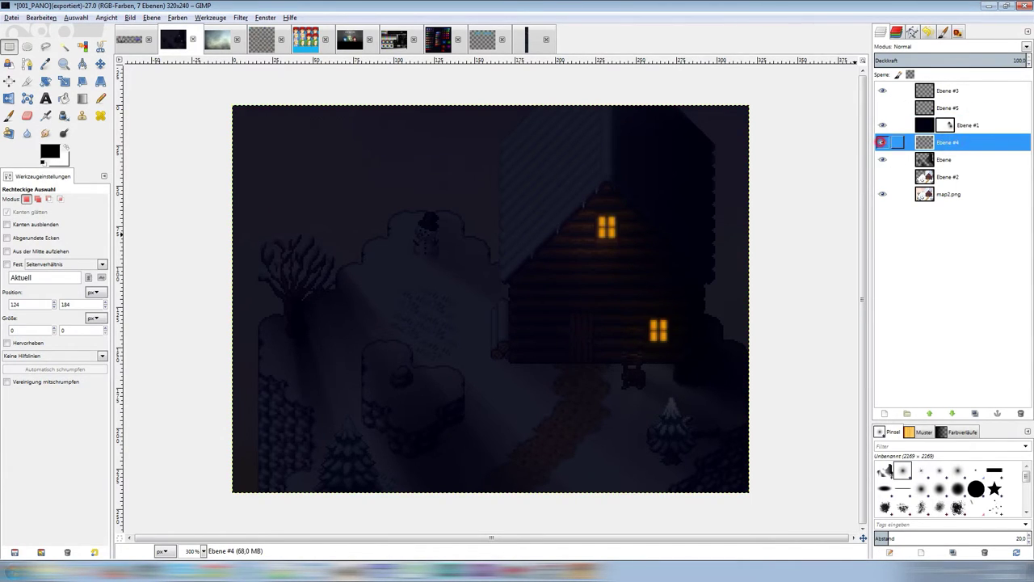
pyautogui.click(961, 129)
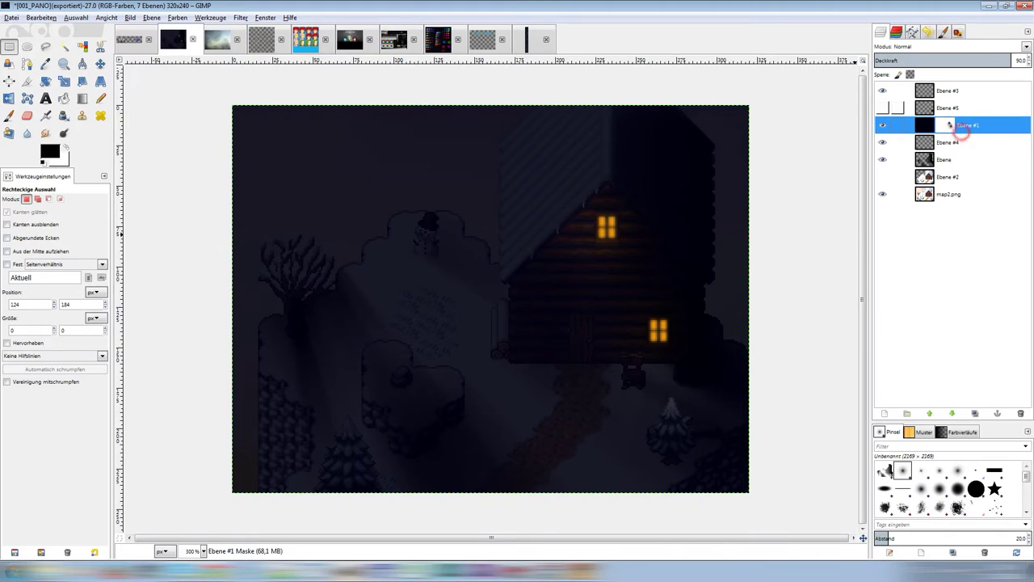
pyautogui.click(929, 159)
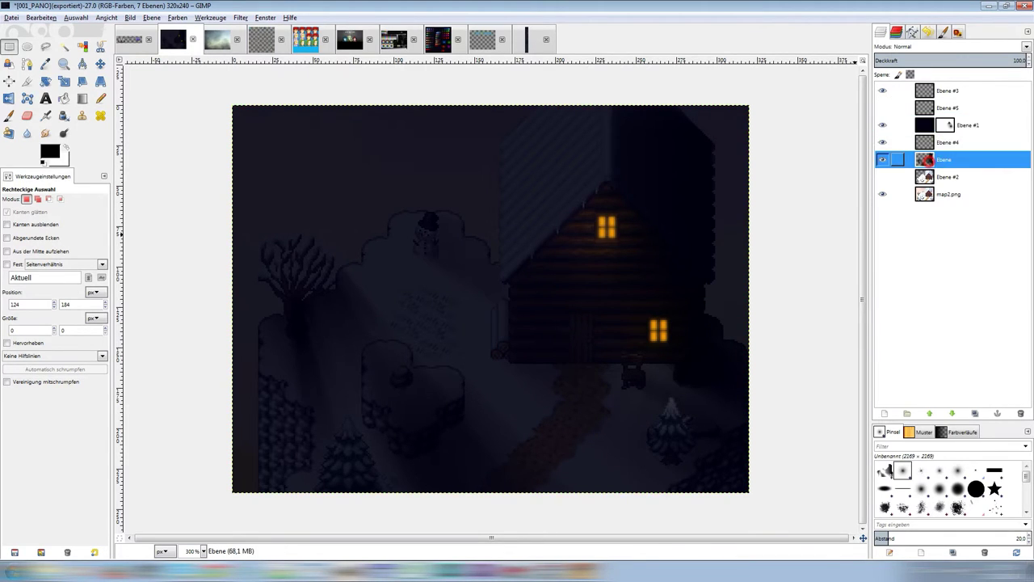
pyautogui.click(881, 159)
pyautogui.click(882, 159)
# Raise the Ebene #1 night overlay opacity to 80 and look over the result.
pyautogui.click(967, 125)
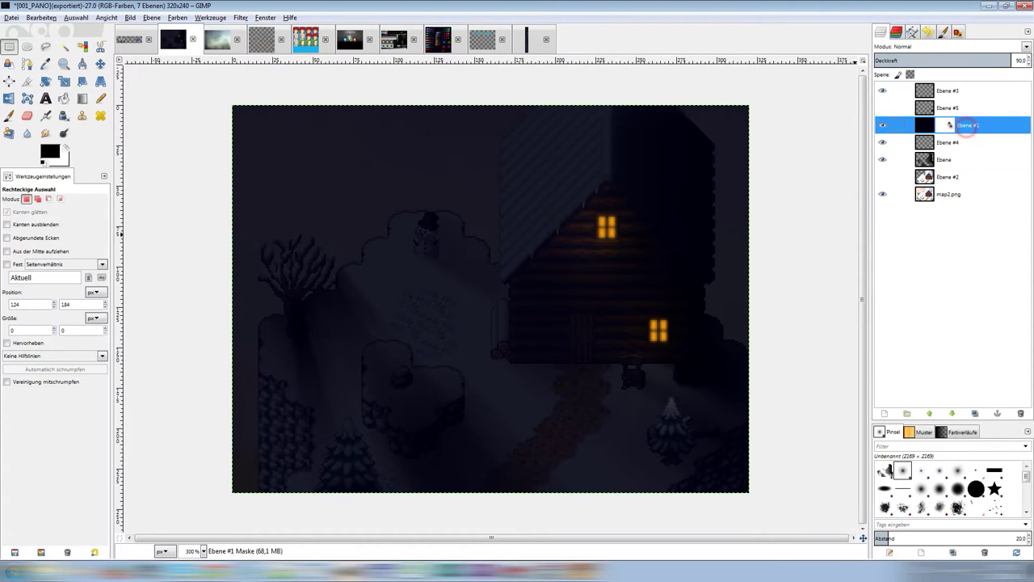
pyautogui.click(1019, 61)
pyautogui.write('80')
pyautogui.press('Return')
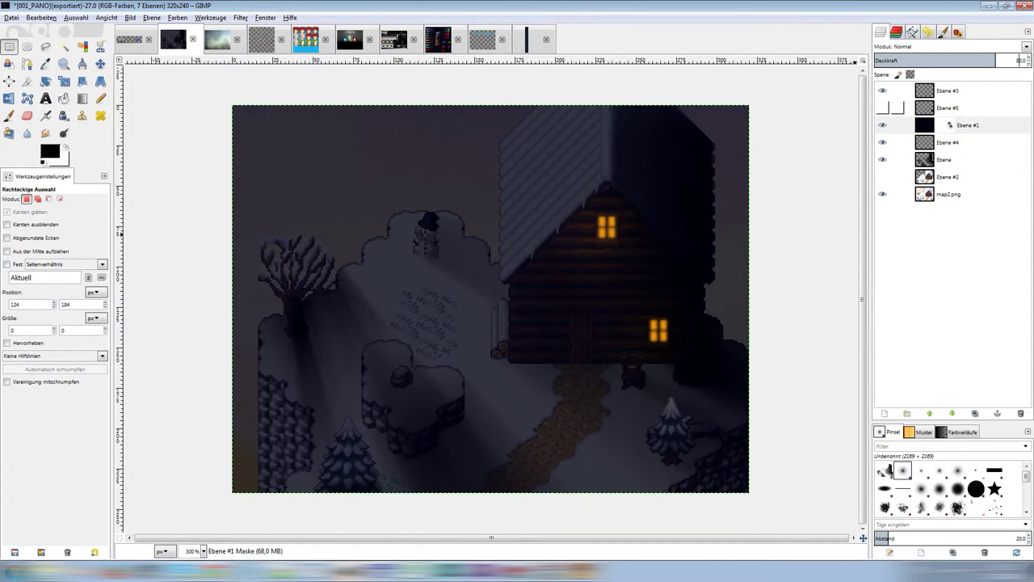
pyautogui.click(796, 324)
pyautogui.scroll(-2, 592, 306)
pyautogui.scroll(-1, 592, 305)
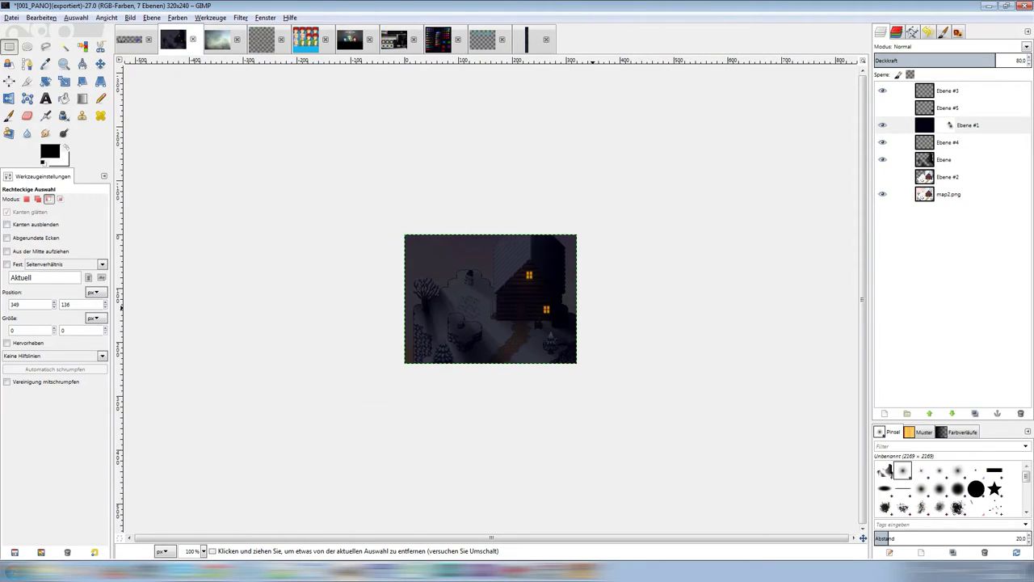
pyautogui.scroll(2, 592, 307)
pyautogui.scroll(1, 593, 307)
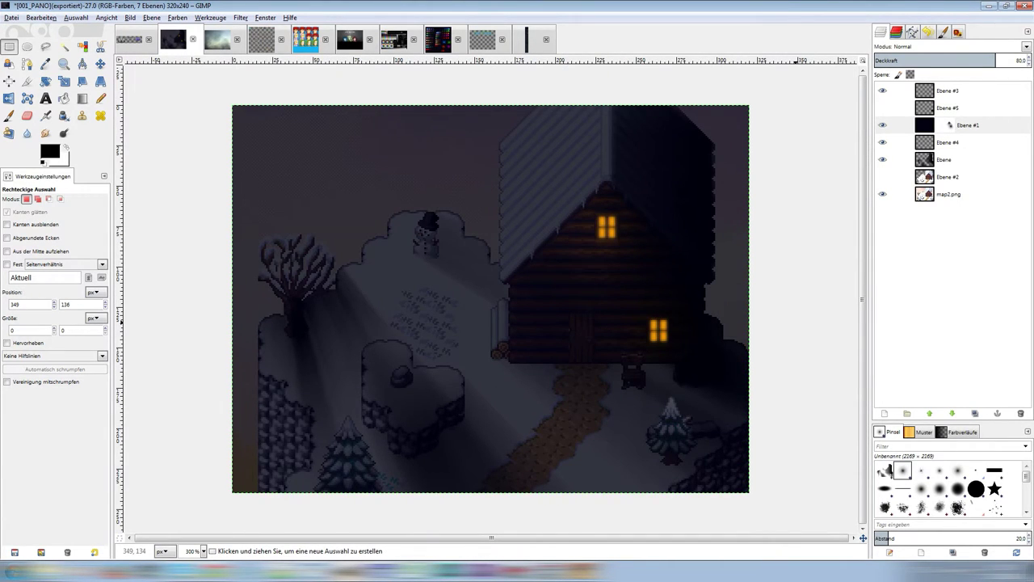
pyautogui.scroll(-2, 798, 321)
pyautogui.scroll(-1, 775, 336)
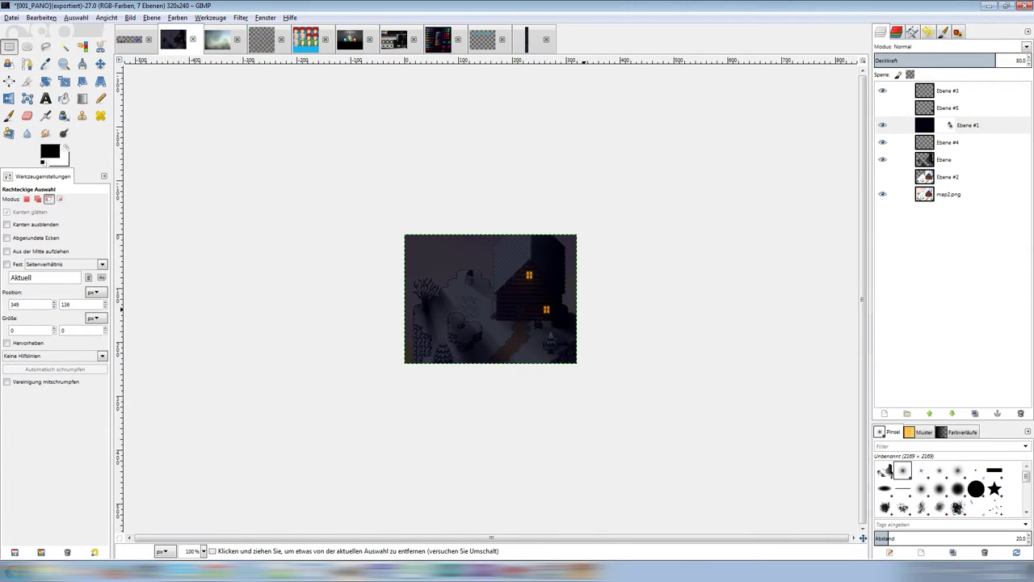
pyautogui.scroll(3, 748, 350)
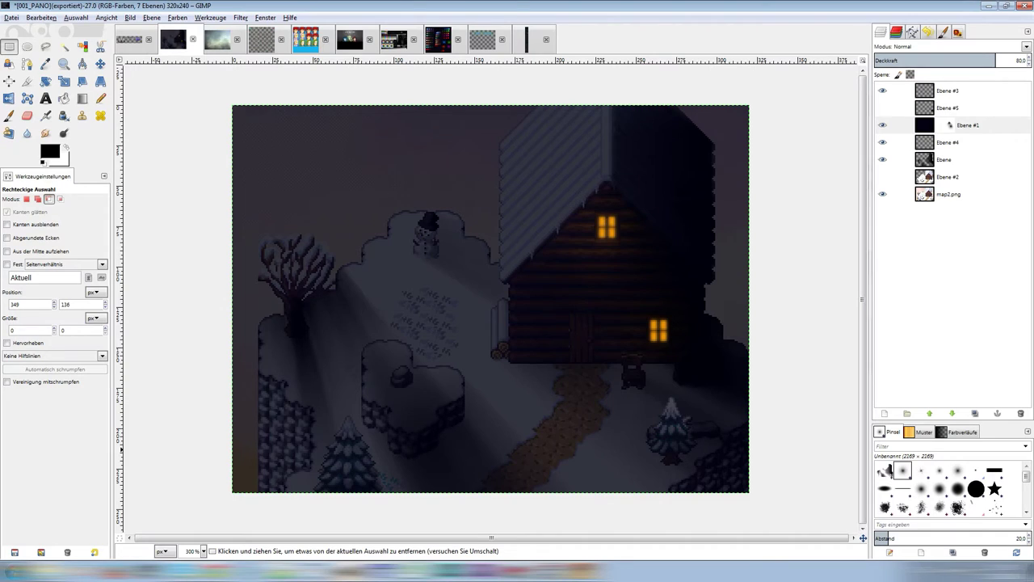
pyautogui.scroll(-1, 490, 299)
pyautogui.scroll(-1, 491, 299)
pyautogui.scroll(-1, 490, 299)
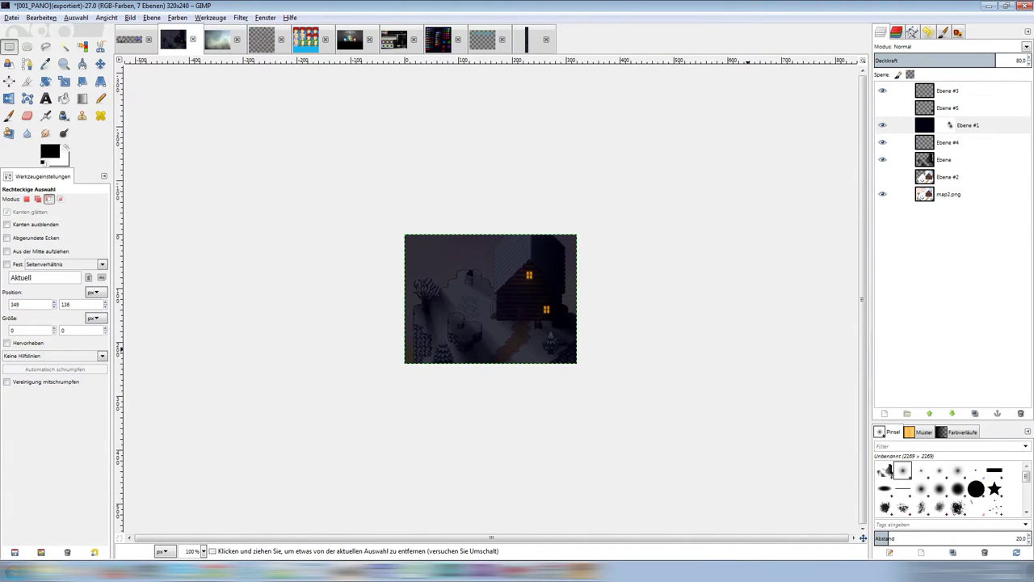
pyautogui.scroll(3, 490, 299)
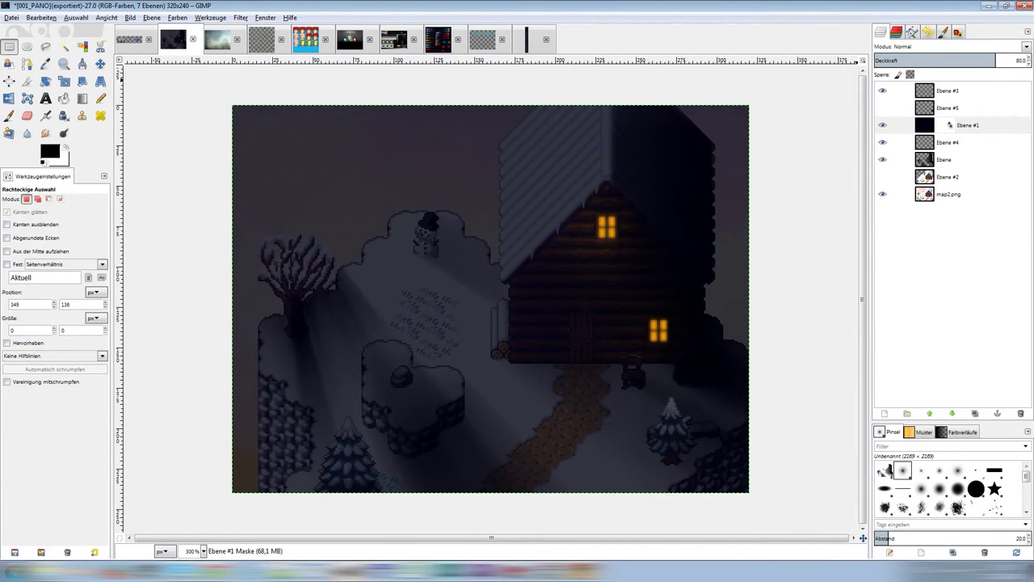
# Set night overlay Ebene #1 to 54.4 opacity, then hide it and Ebene #3.
pyautogui.click(956, 61)
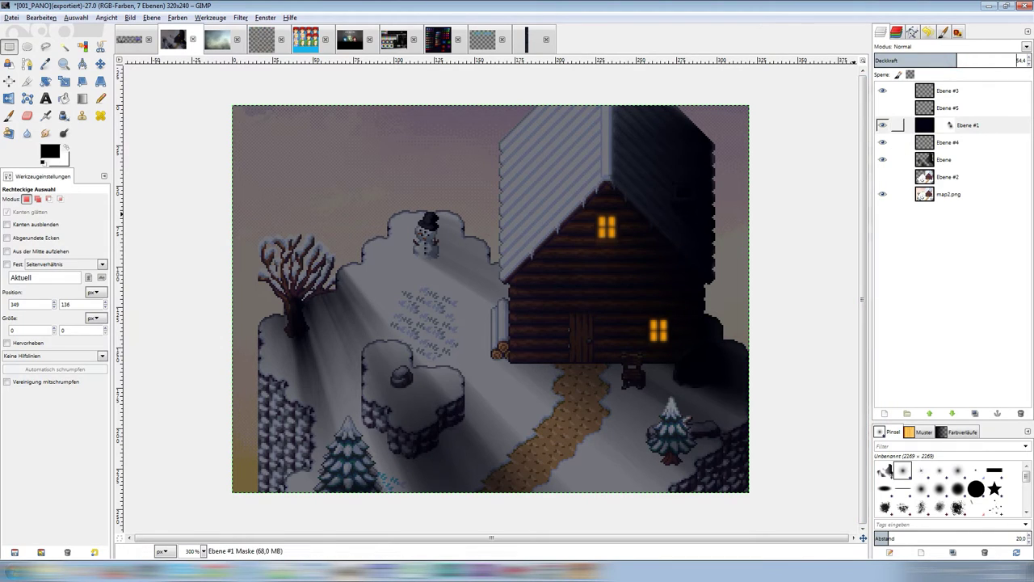
pyautogui.click(882, 125)
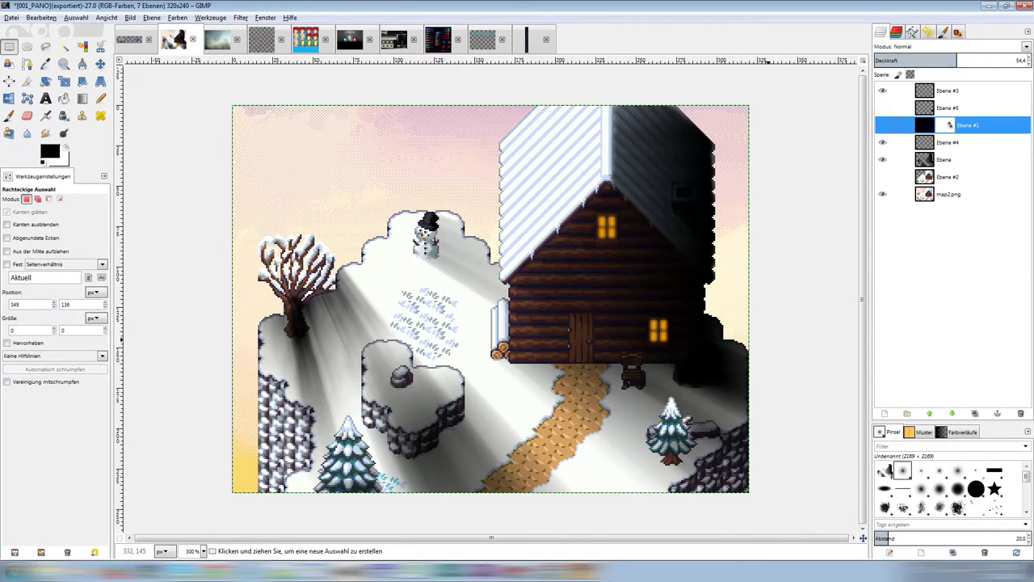
pyautogui.click(882, 91)
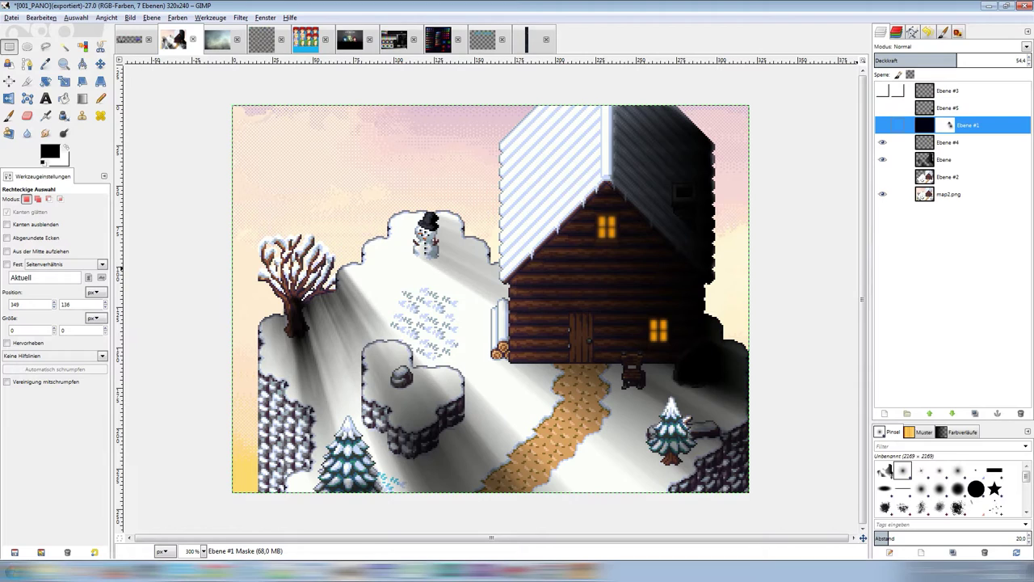
# Delete the unused layers Ebene #3 and Ebene #5.
pyautogui.click(947, 90)
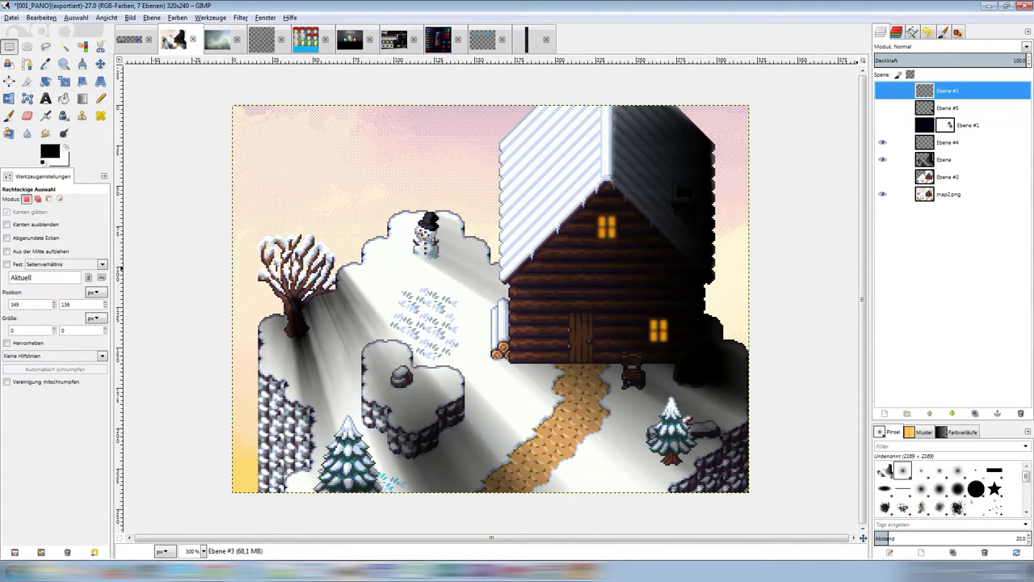
pyautogui.click(1021, 413)
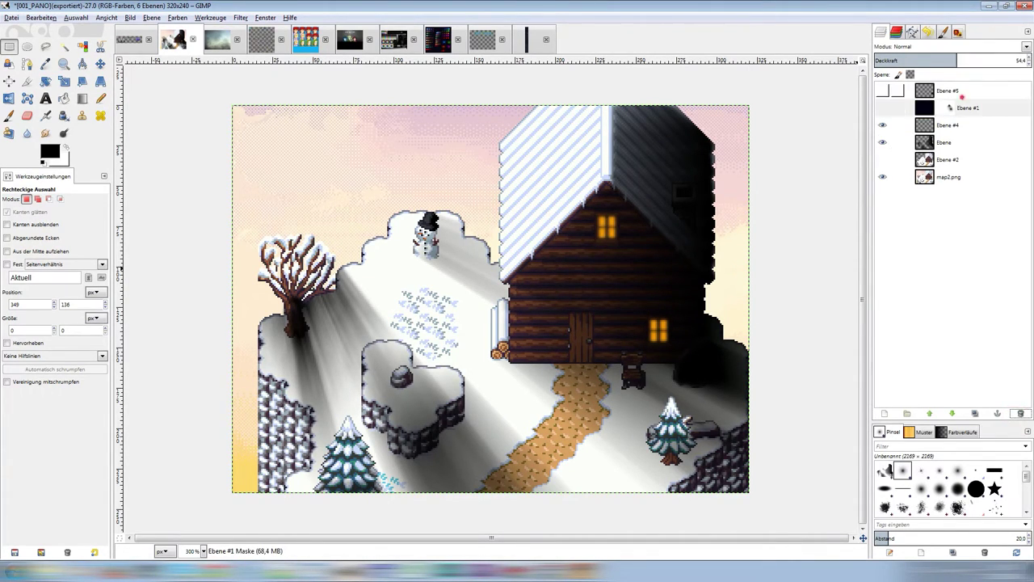
pyautogui.click(962, 92)
pyautogui.click(1020, 413)
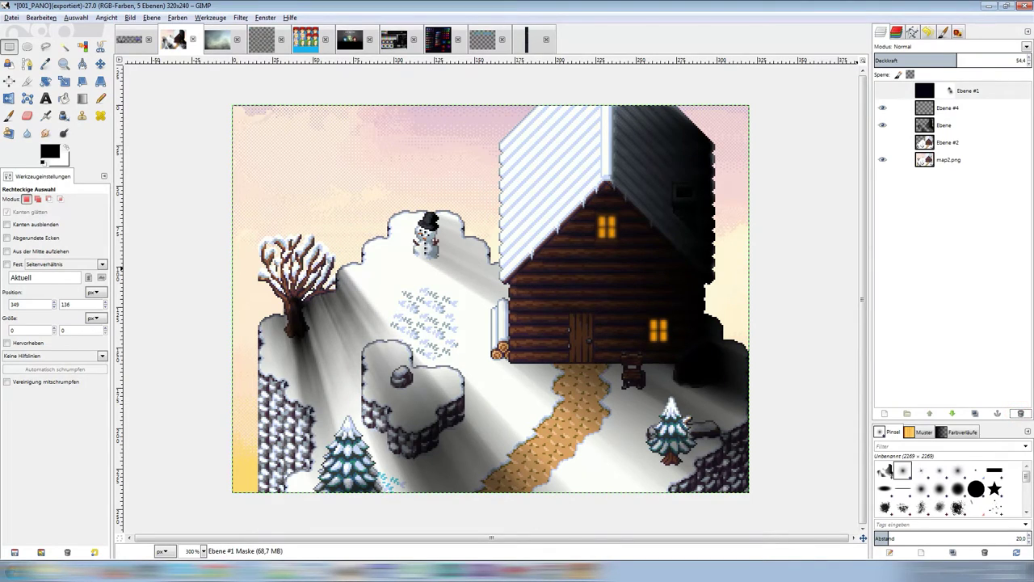
# Check layers Ebene #4, Ebene and Ebene #1, leaving the night overlay Ebene #1 active.
pyautogui.click(940, 108)
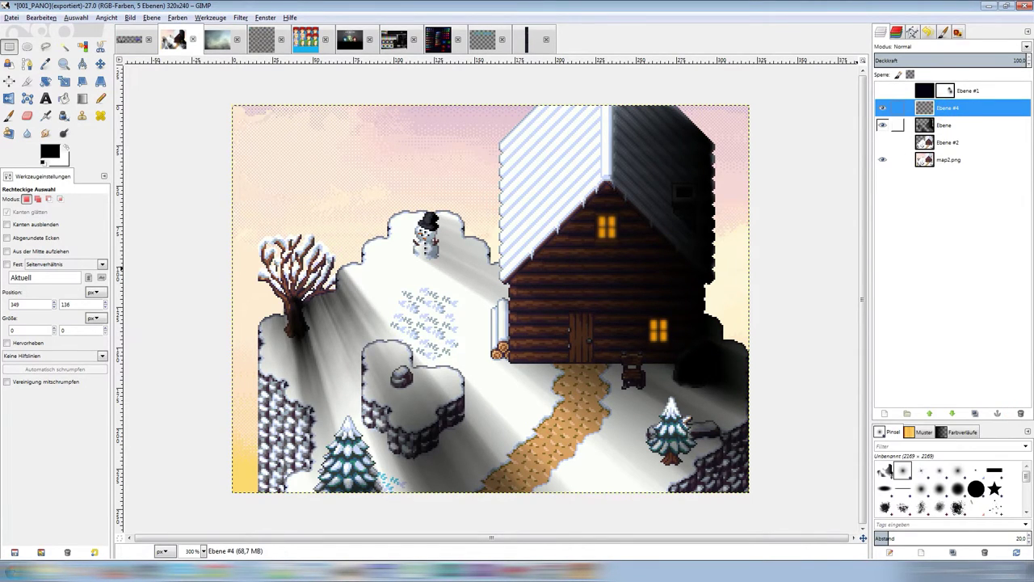
pyautogui.click(944, 125)
pyautogui.click(945, 90)
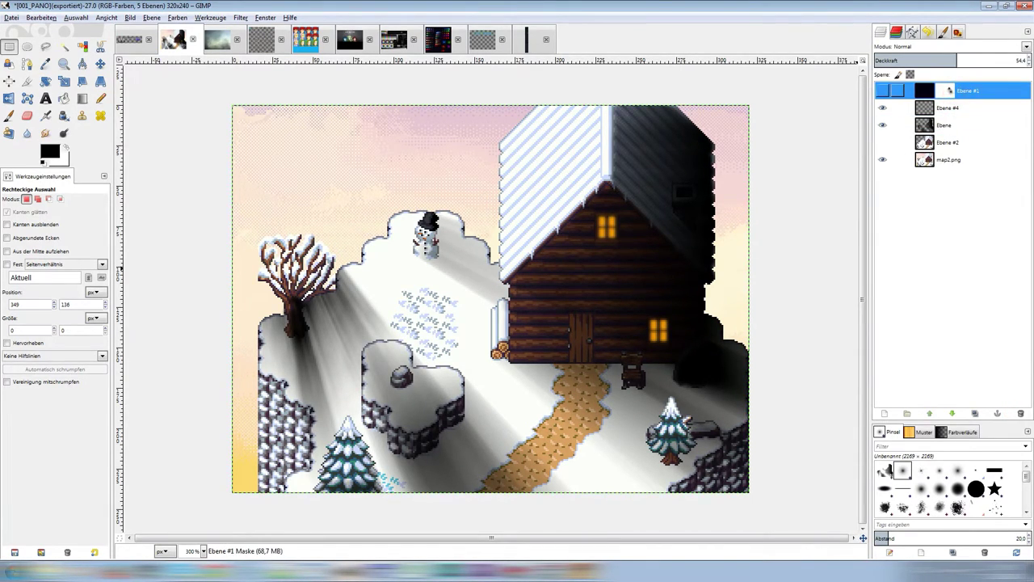
pyautogui.click(945, 107)
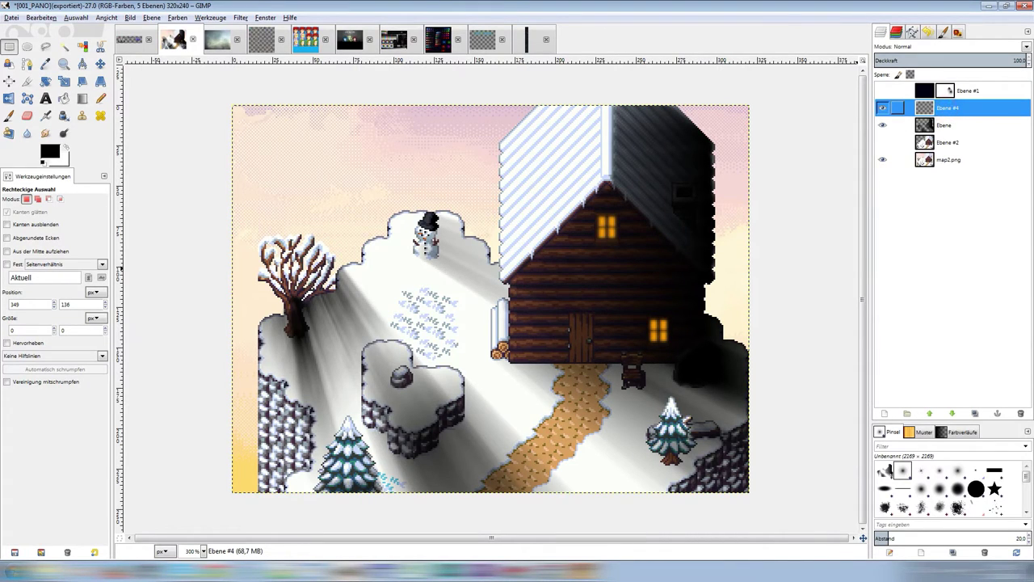
pyautogui.click(899, 90)
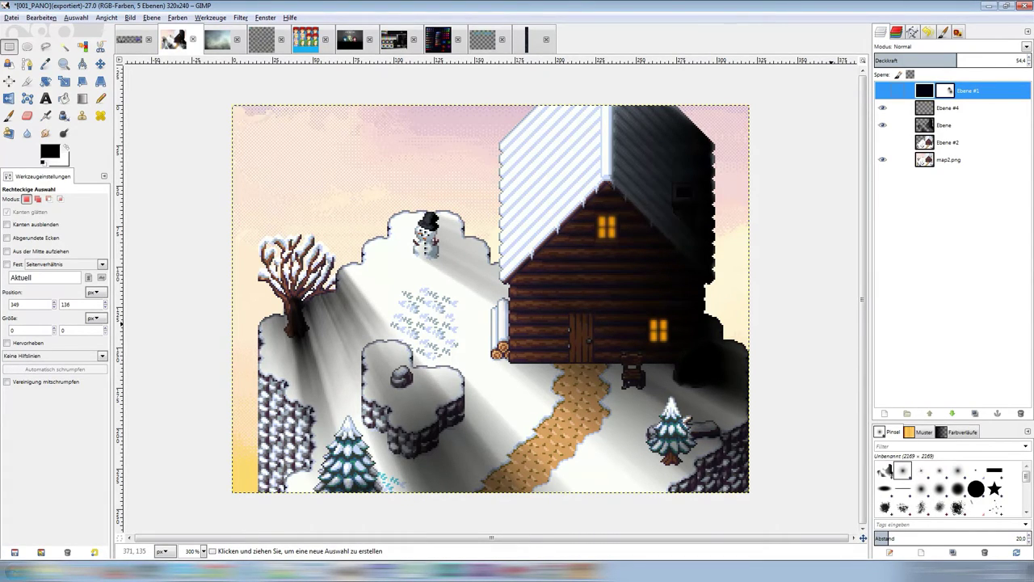
pyautogui.click(833, 318)
pyautogui.scroll(-1, 833, 318)
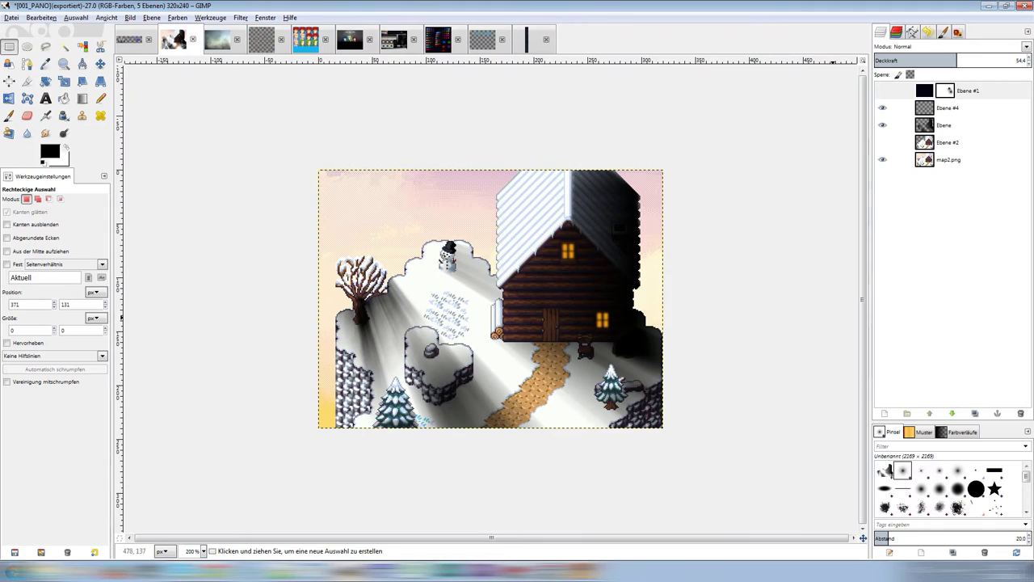
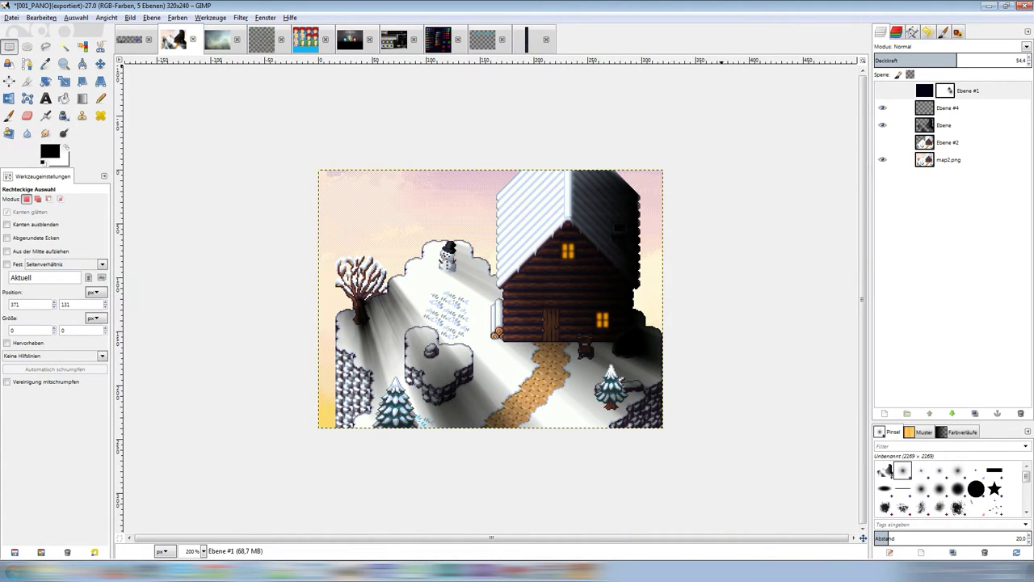
# Show the dark overlay layer Ebene #1 and hide the light-ray layer Ebene.
pyautogui.click(824, 285)
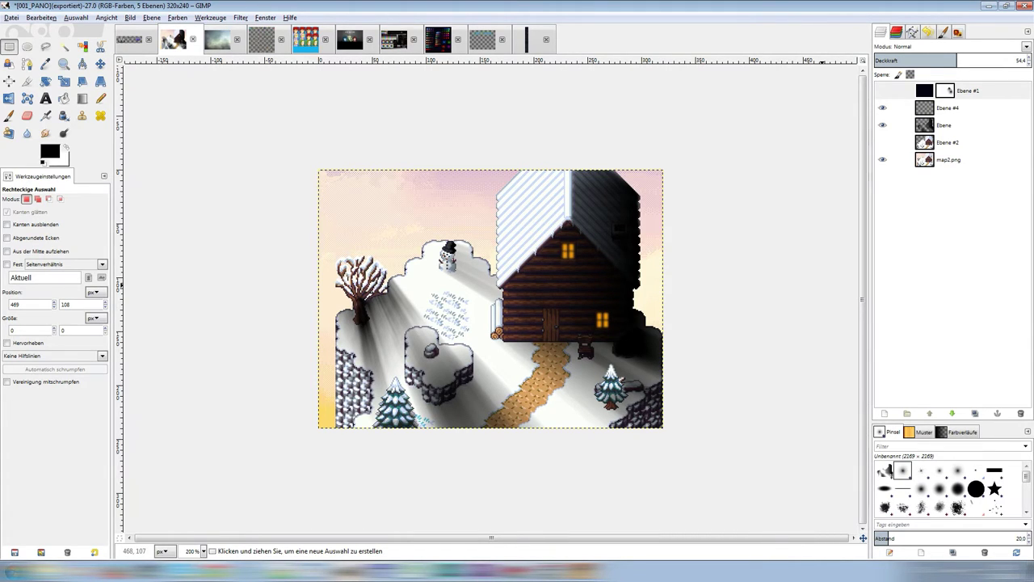
pyautogui.click(882, 91)
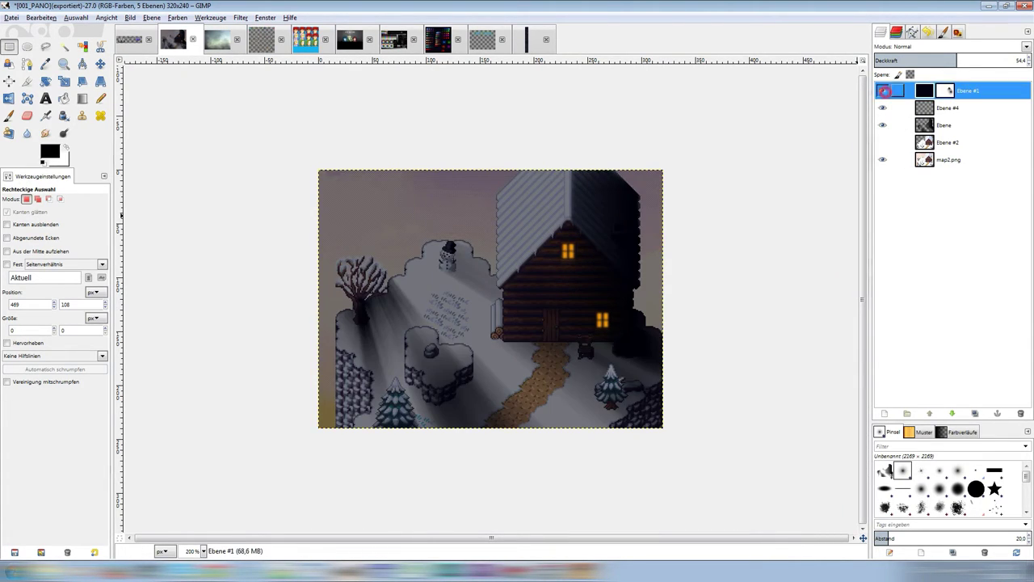
pyautogui.click(883, 125)
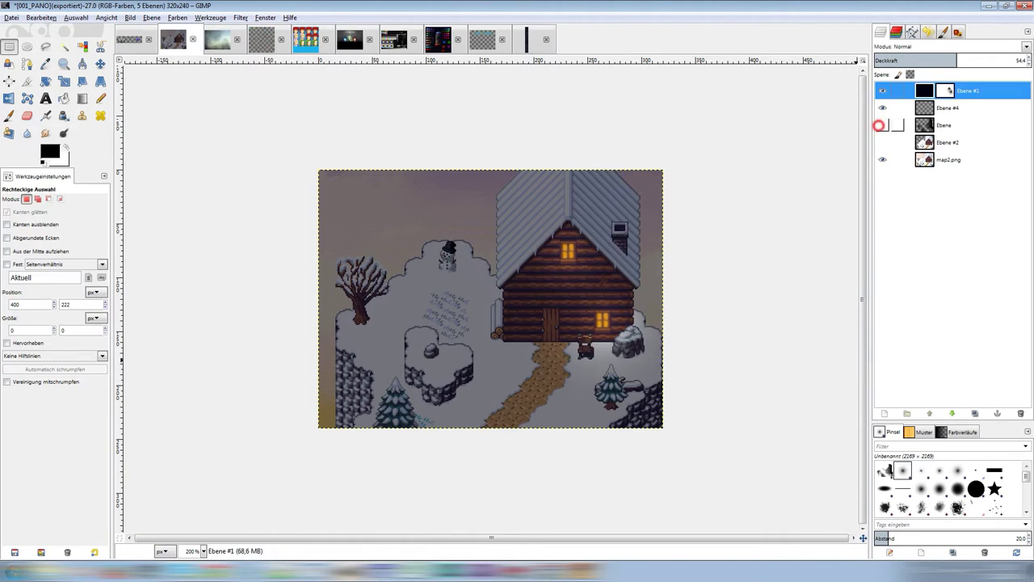
# Set the overlay layer Ebene #1's opacity to 90 for a night look.
pyautogui.doubleClick(1020, 60)
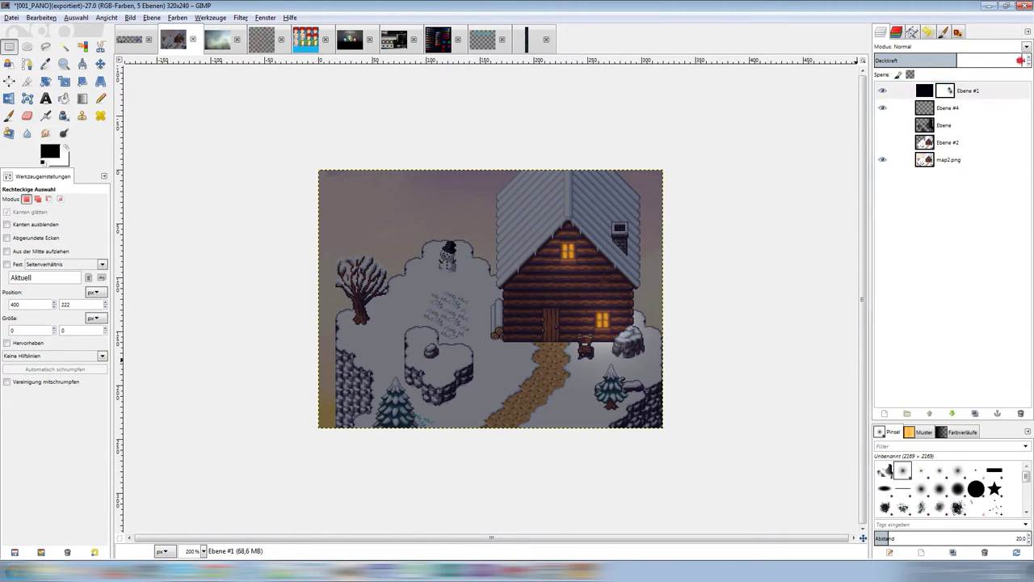
pyautogui.write('90')
pyautogui.press('Return')
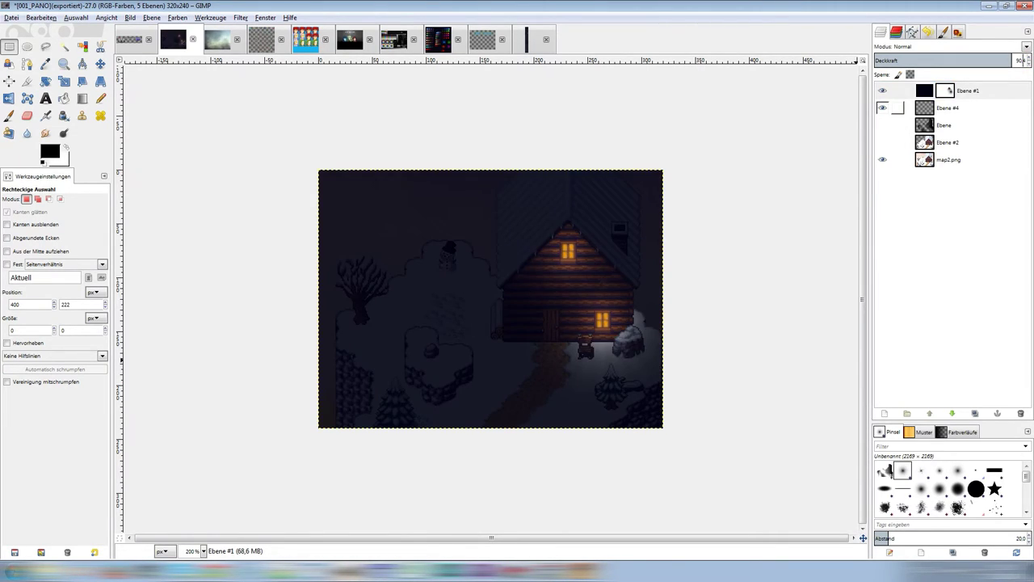
pyautogui.write('50')
pyautogui.press('Return')
pyautogui.click(897, 90)
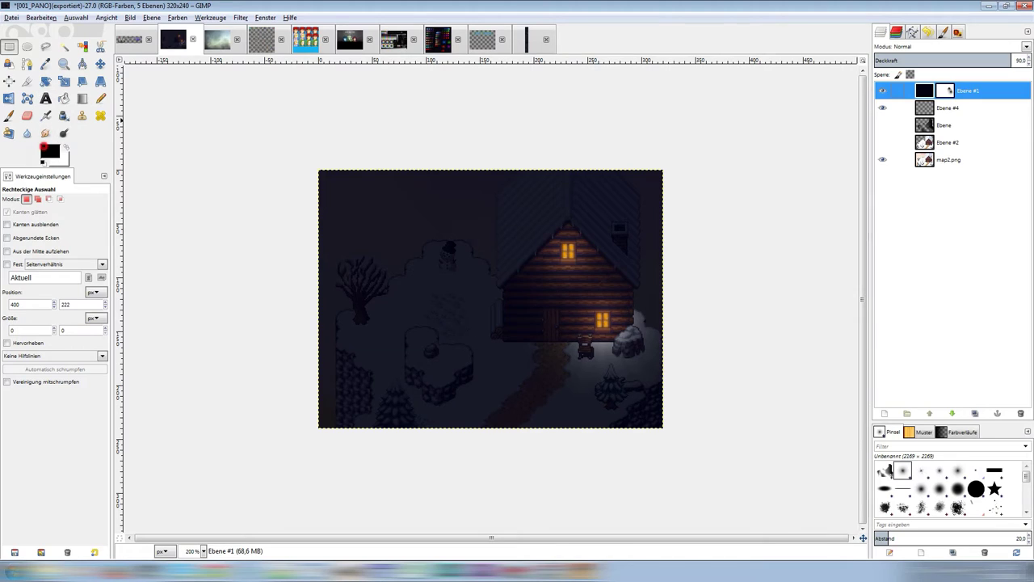
pyautogui.click(49, 150)
# Change the foreground colour's hue to 60, making it a near-black olive (101000).
pyautogui.click(461, 337)
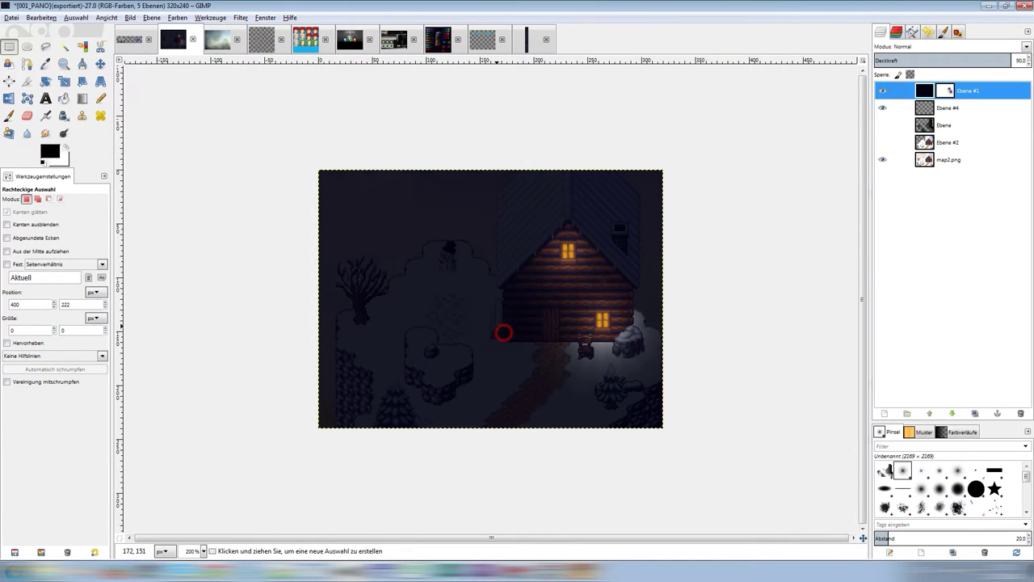
pyautogui.click(45, 64)
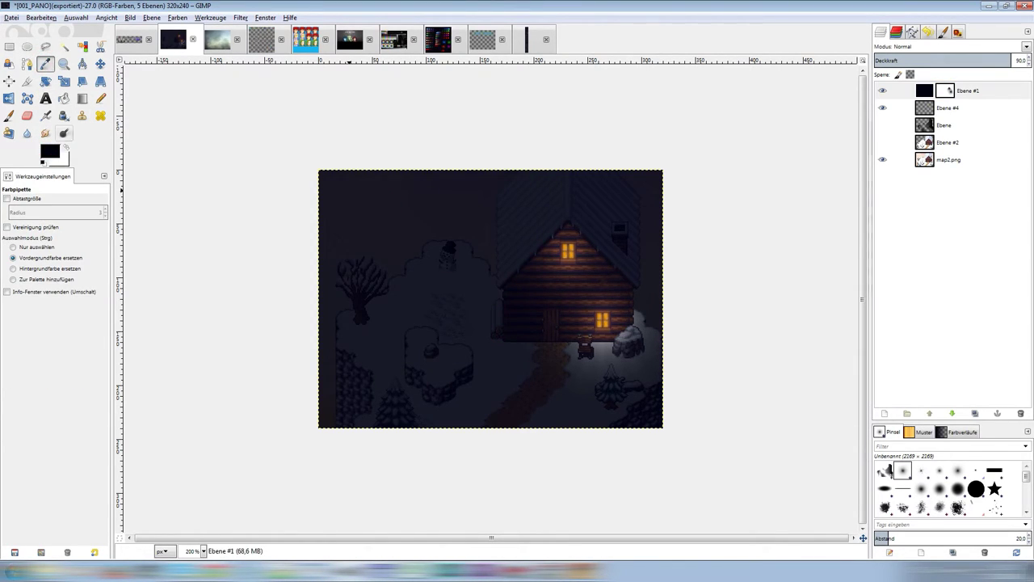
pyautogui.click(50, 150)
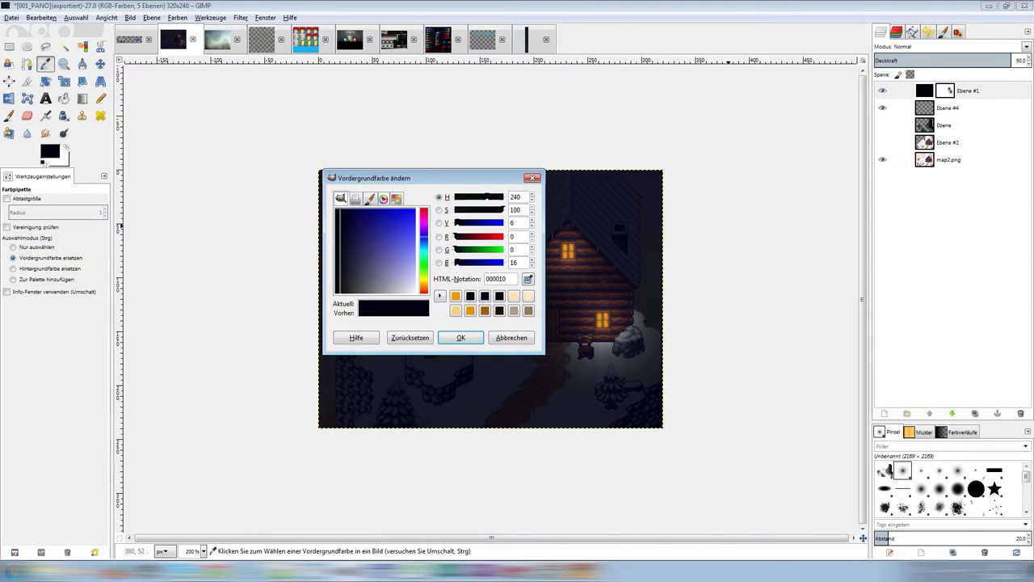
pyautogui.press('Tab')
pyautogui.click(517, 197)
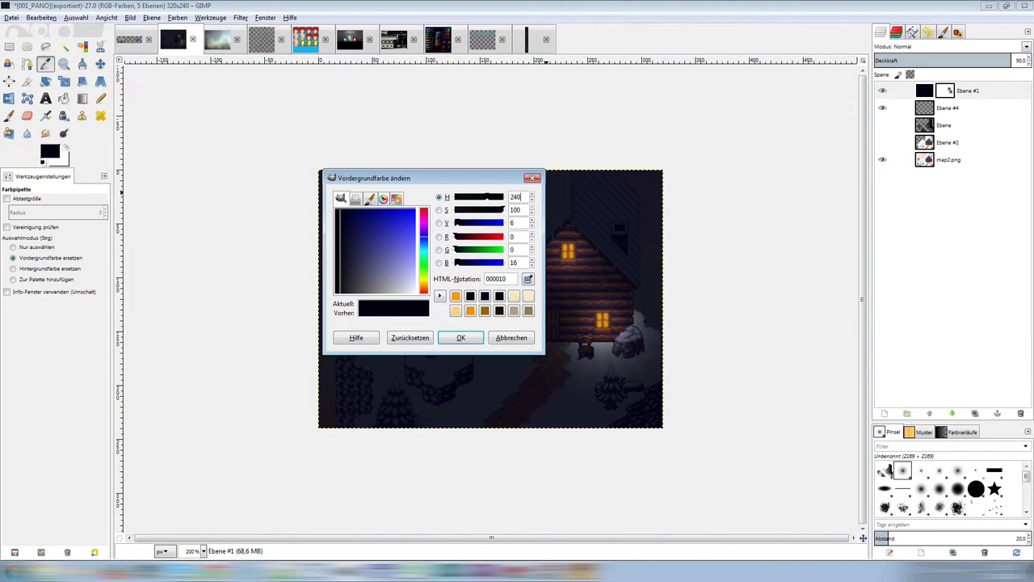
pyautogui.doubleClick(517, 197)
pyautogui.write('60')
pyautogui.press('Return')
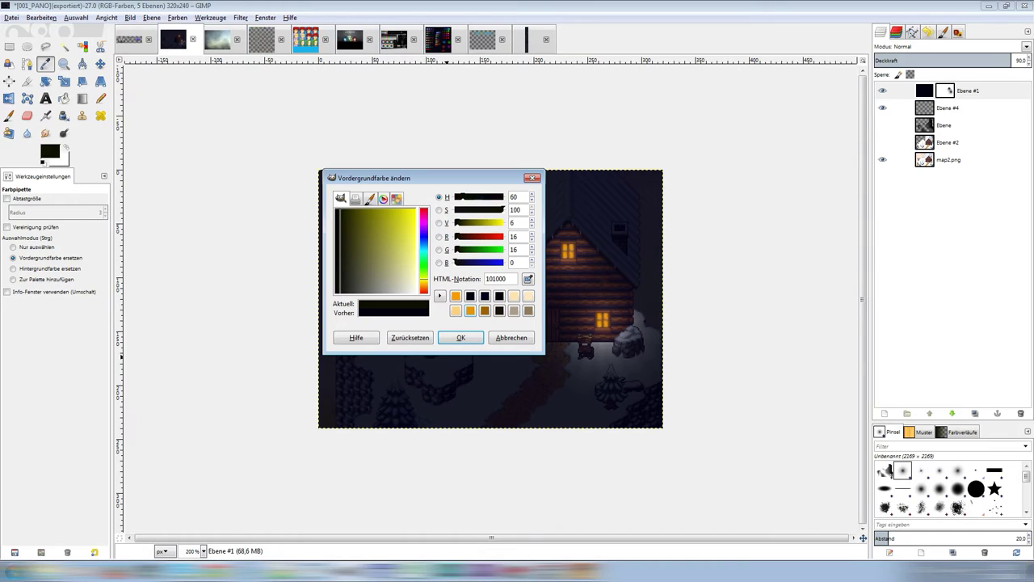
# Make the foreground colour tan c9b069 (hue 44, saturation 48) and accept it.
pyautogui.press('BackSpace')
pyautogui.write('10')
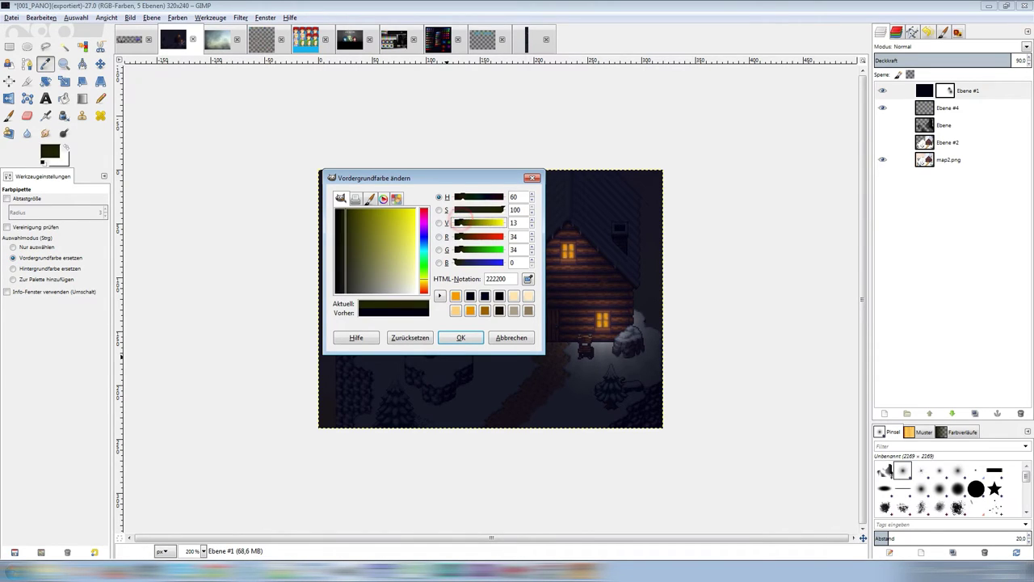
pyautogui.write('0')
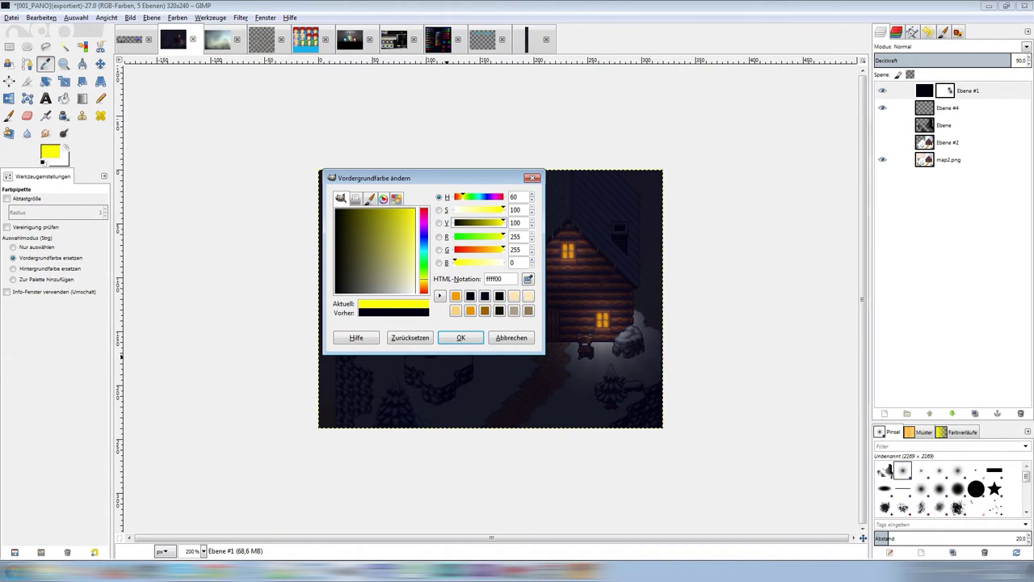
pyautogui.click(459, 196)
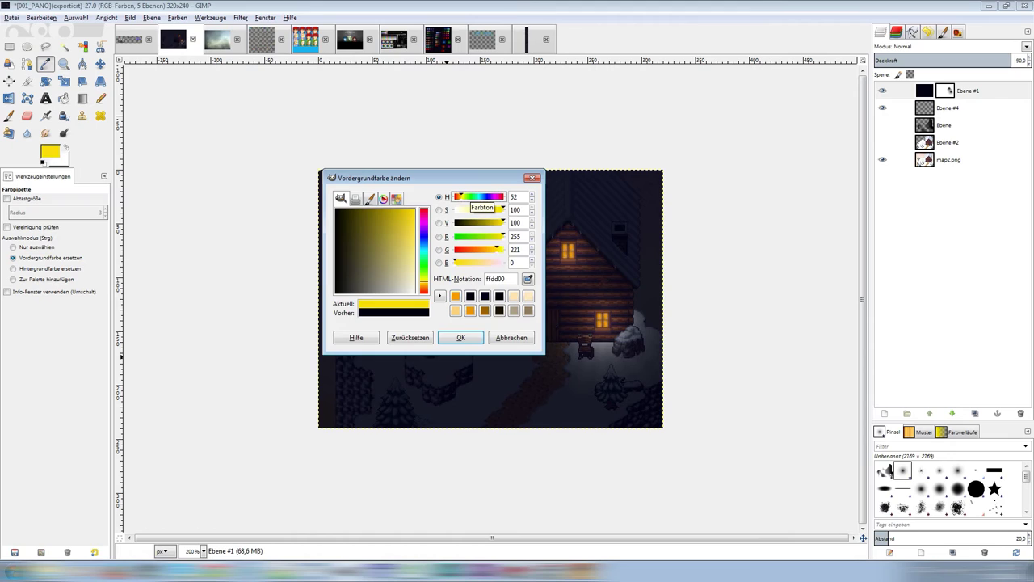
pyautogui.click(457, 196)
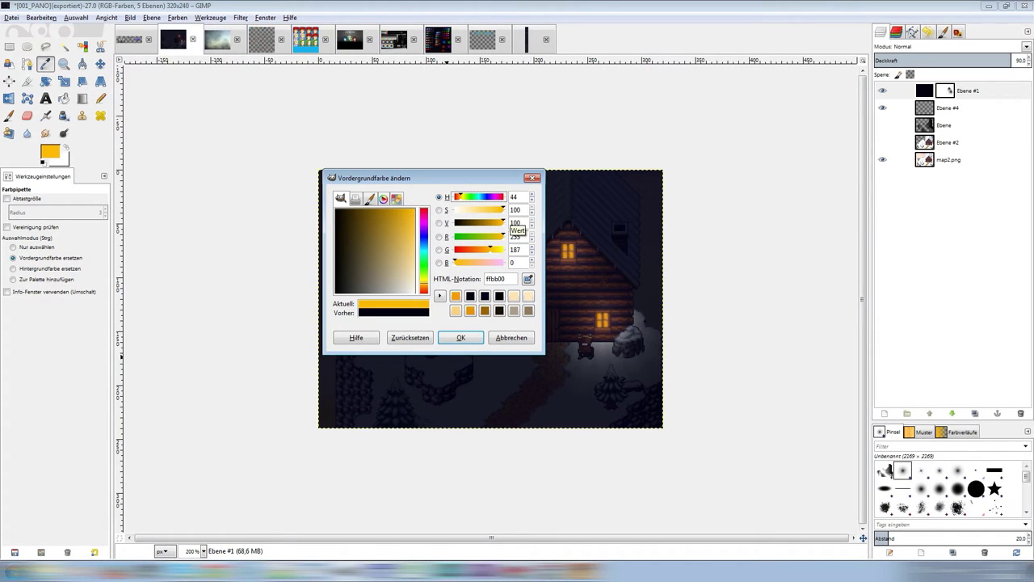
pyautogui.moveTo(503, 210)
pyautogui.mouseDown()
pyautogui.moveTo(477, 210)
pyautogui.moveTo(494, 223)
pyautogui.mouseUp()
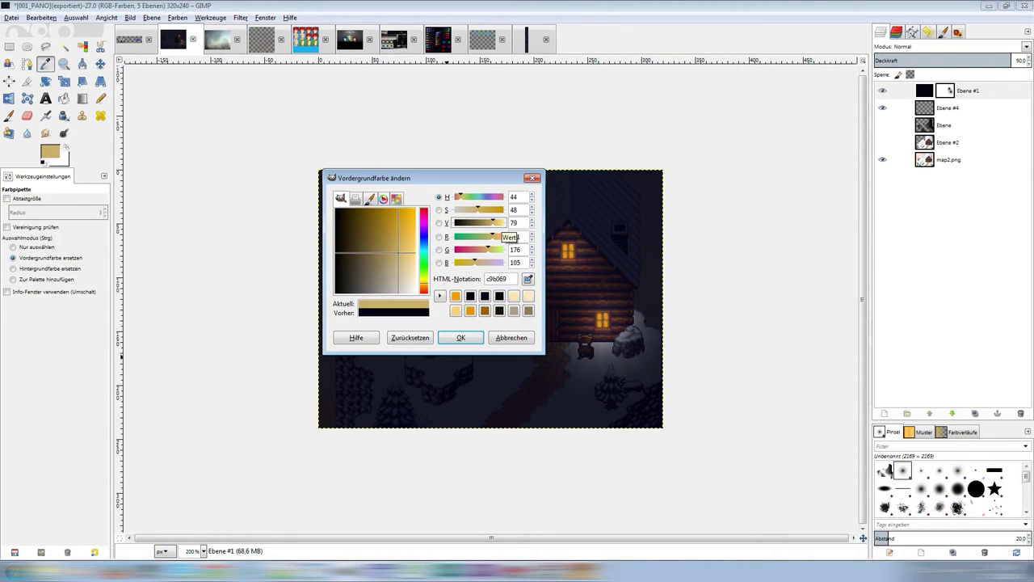
pyautogui.click(460, 338)
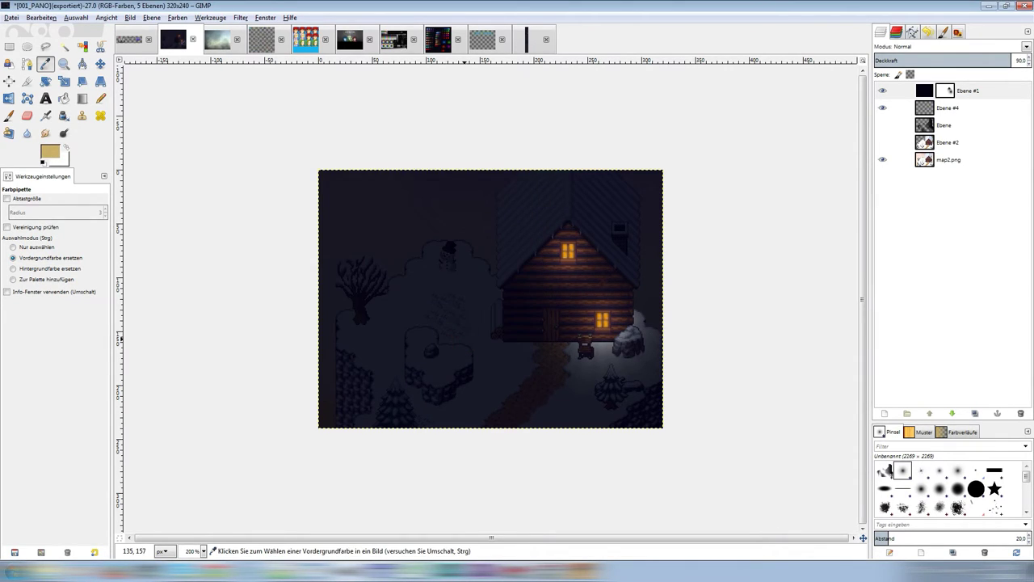
# Set Ebene #1 to Unterschied mode and bucket-fill it with the tan colour.
pyautogui.click(915, 91)
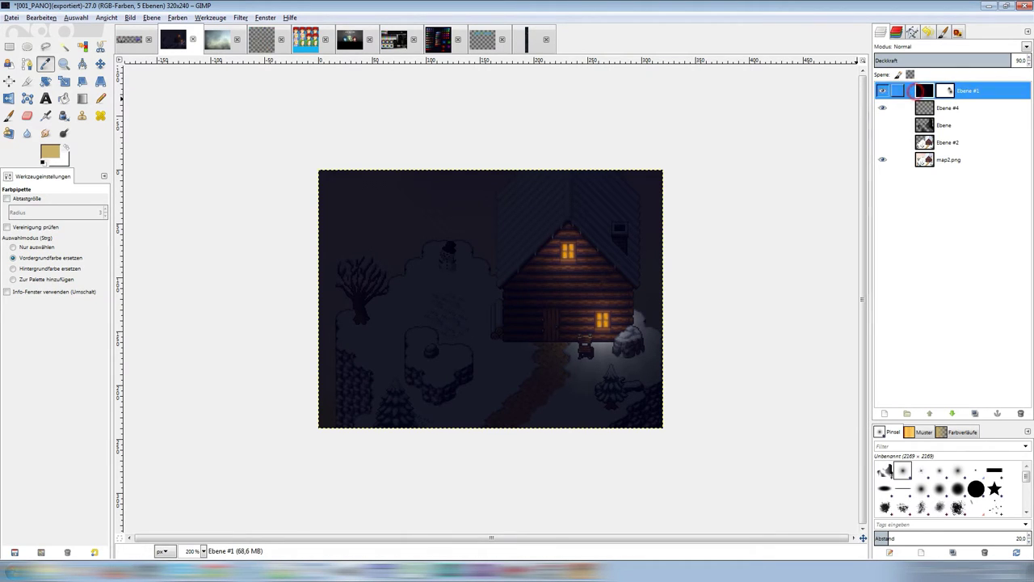
pyautogui.click(921, 46)
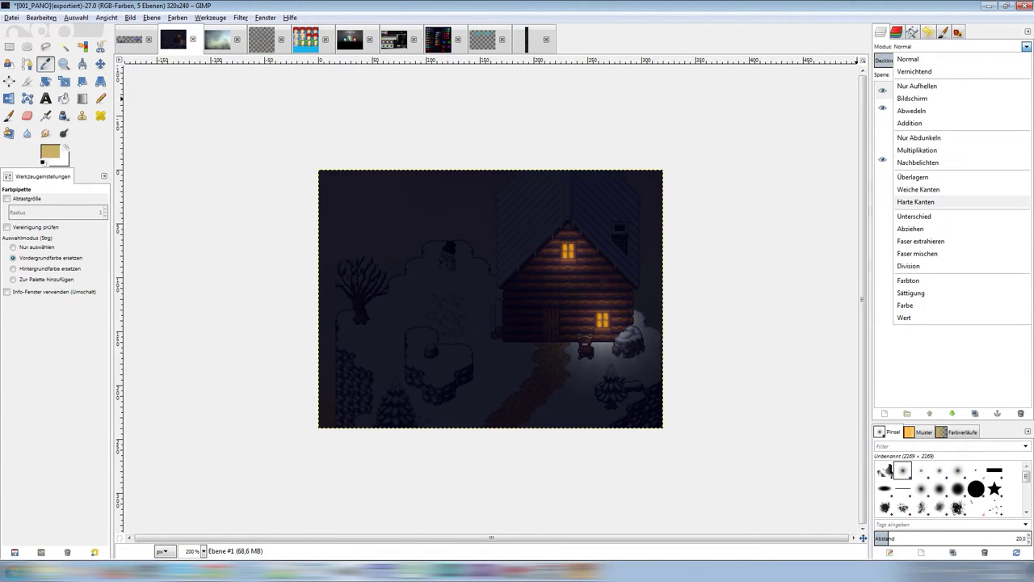
pyautogui.click(921, 215)
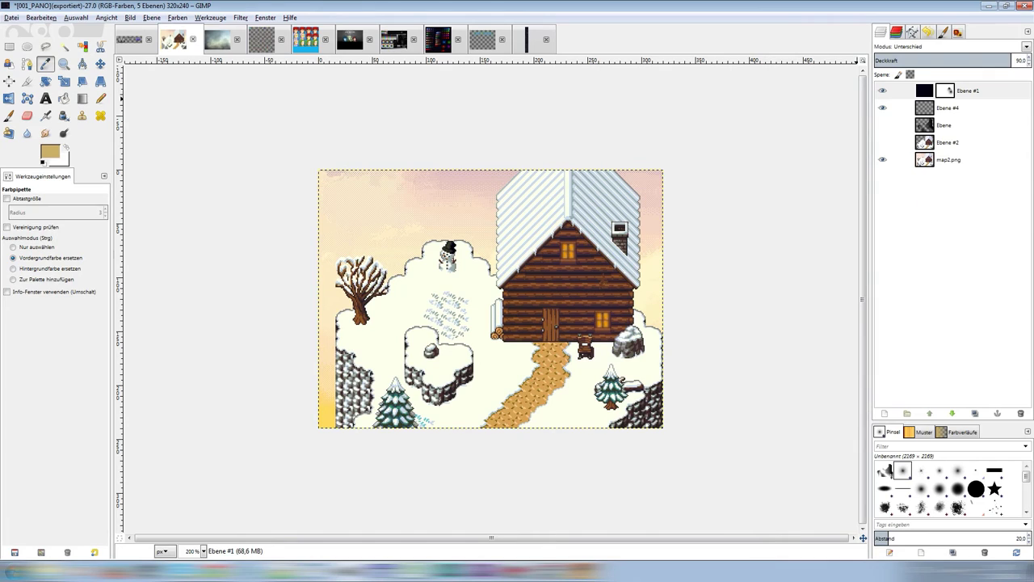
pyautogui.click(897, 91)
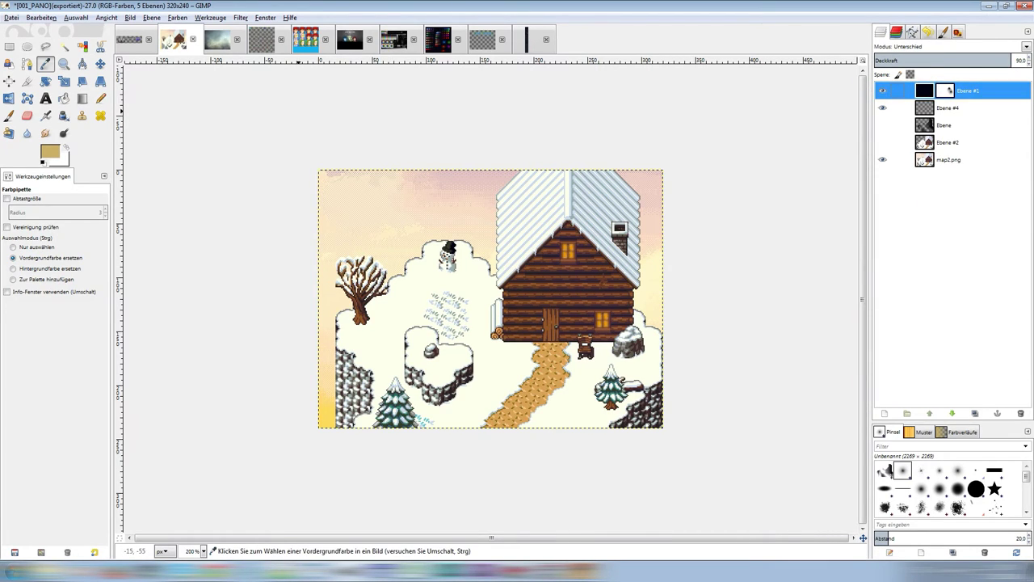
pyautogui.click(64, 98)
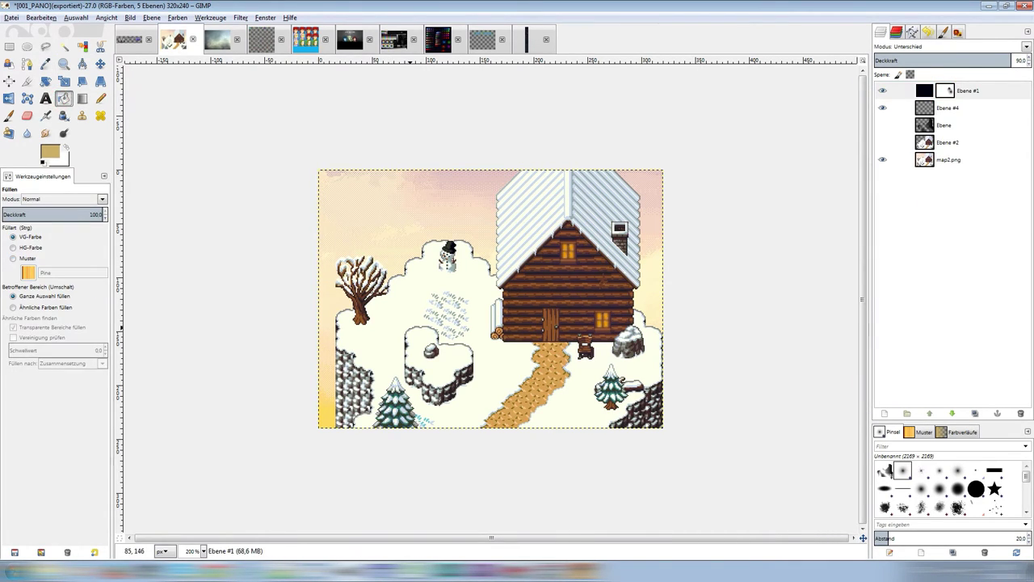
pyautogui.click(411, 325)
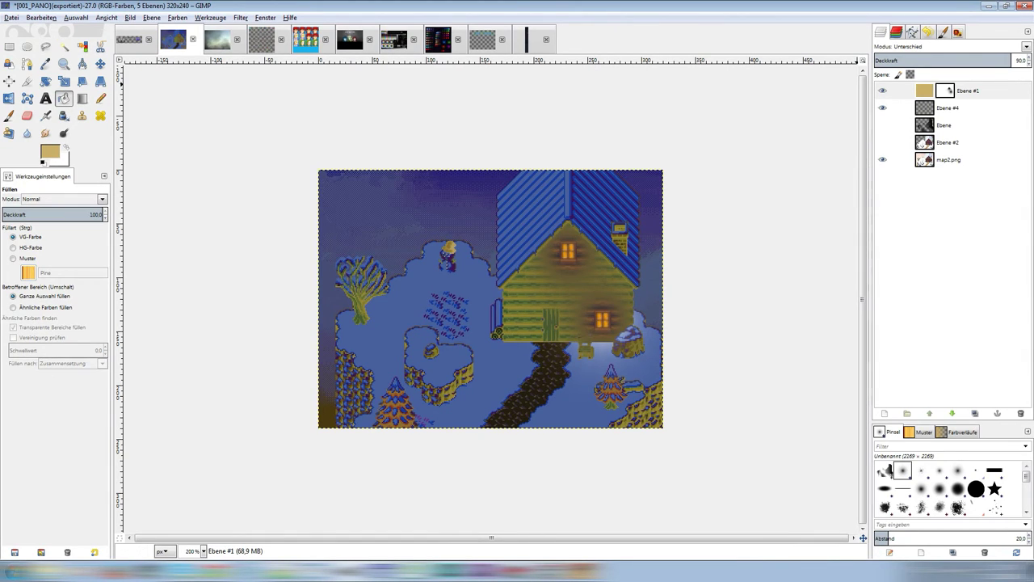
# Switch Ebene #1 to Abziehen (subtract) mode, tinting the scene night blue.
pyautogui.click(1026, 46)
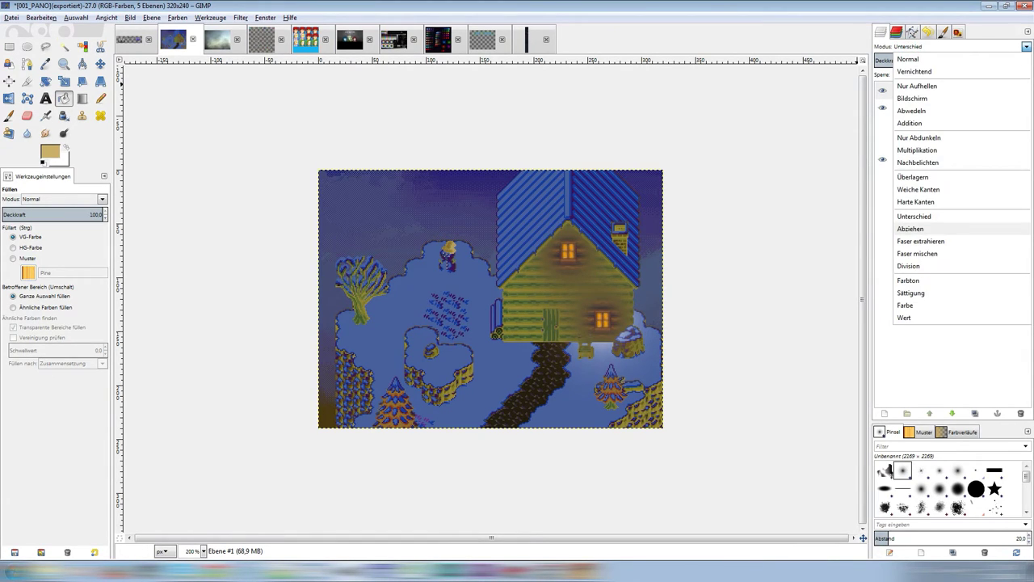
pyautogui.click(919, 230)
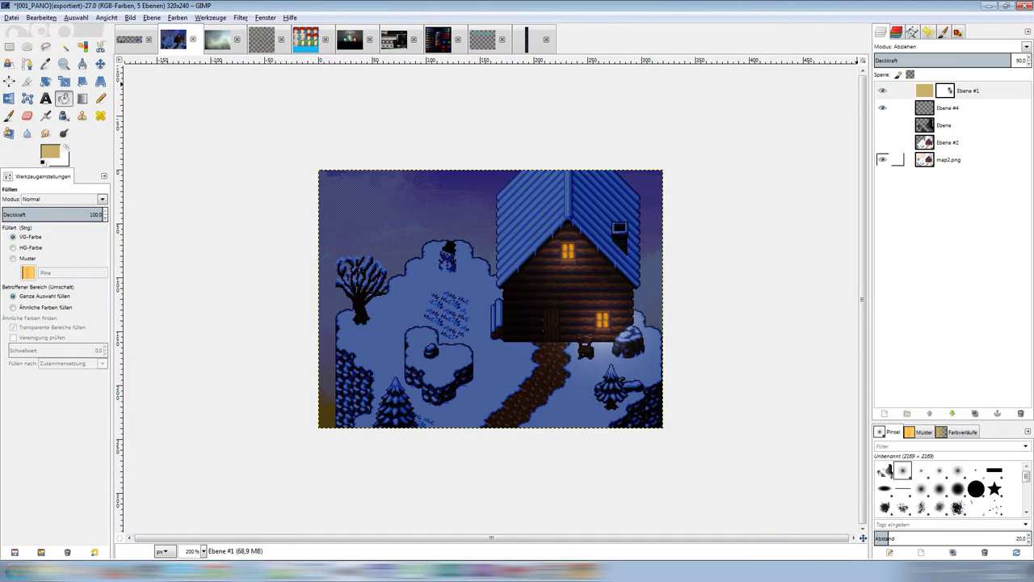
pyautogui.click(898, 91)
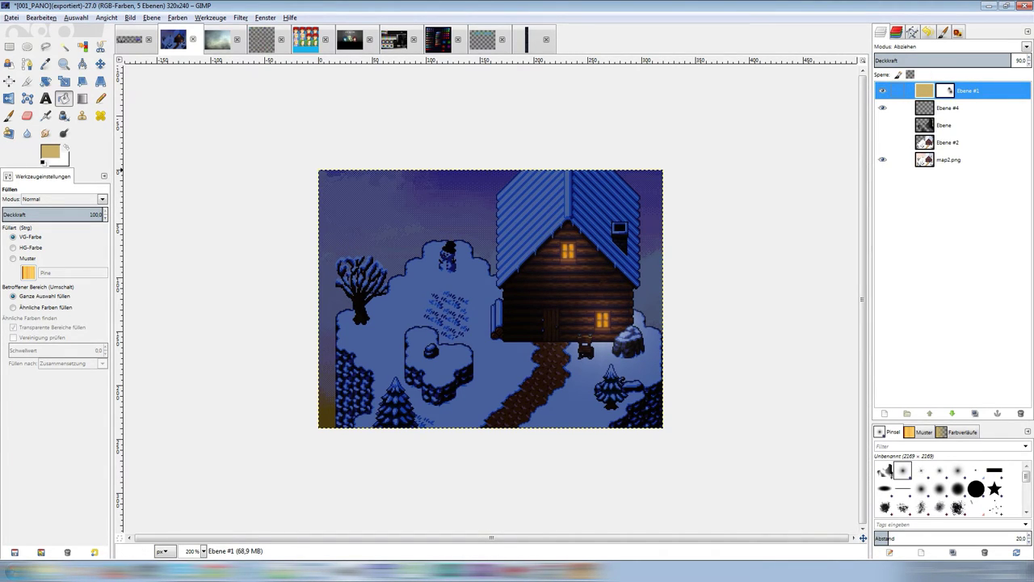
pyautogui.click(50, 151)
pyautogui.click(512, 337)
pyautogui.click(213, 17)
# Apply Helligkeit 127 and Kontrast 15 to the overlay layer Ebene #1.
pyautogui.click(198, 68)
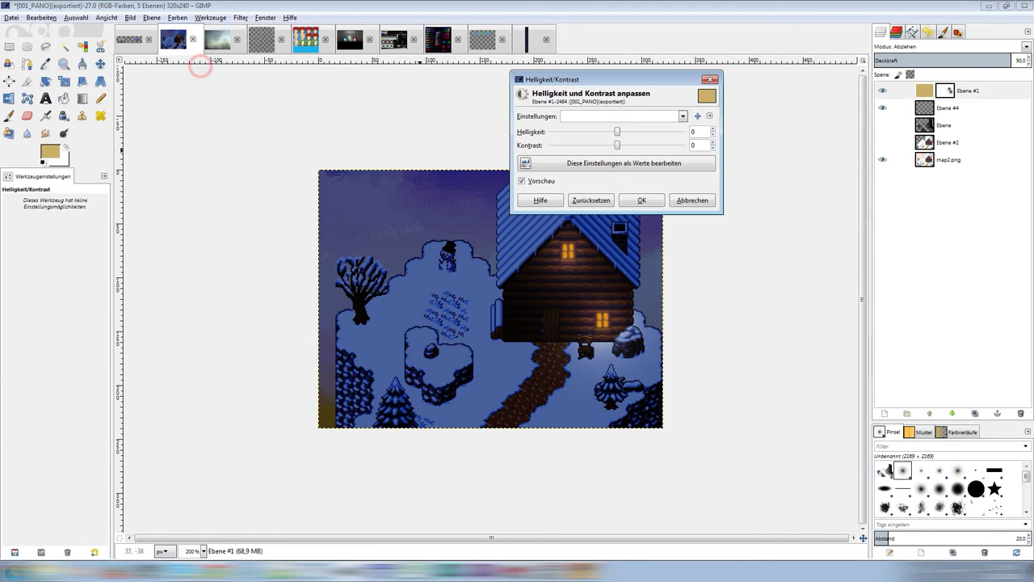
pyautogui.moveTo(588, 131); pyautogui.dragTo(674, 132)
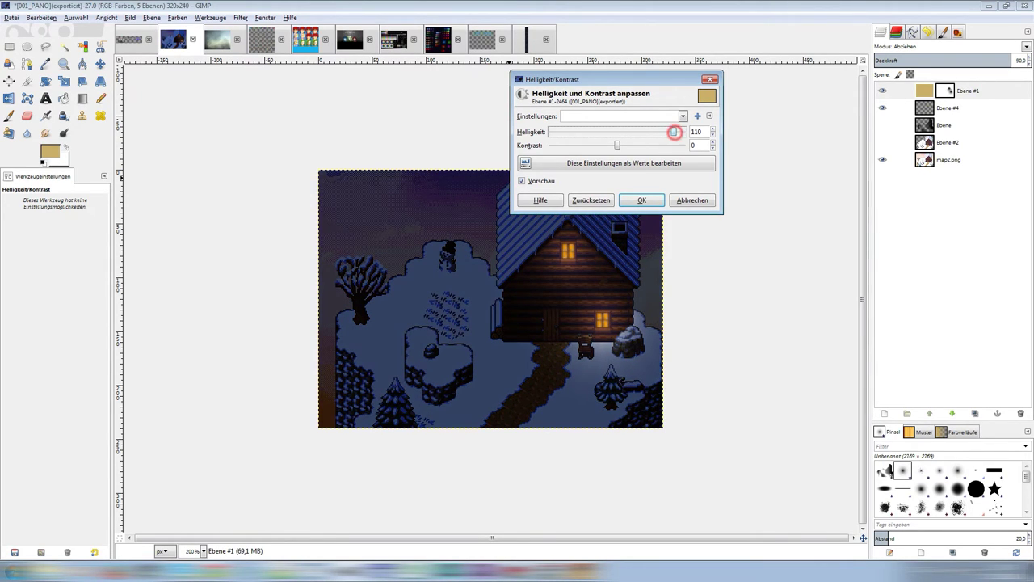
pyautogui.moveTo(674, 131)
pyautogui.mouseDown()
pyautogui.moveTo(684, 132)
pyautogui.moveTo(660, 146)
pyautogui.mouseUp()
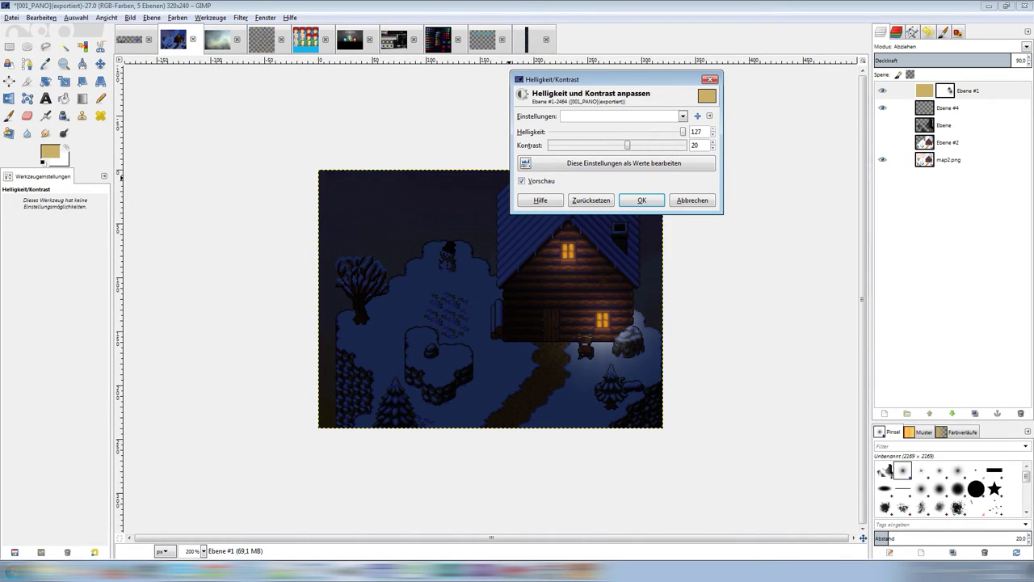
pyautogui.click(661, 146)
pyautogui.click(605, 145)
pyautogui.click(605, 144)
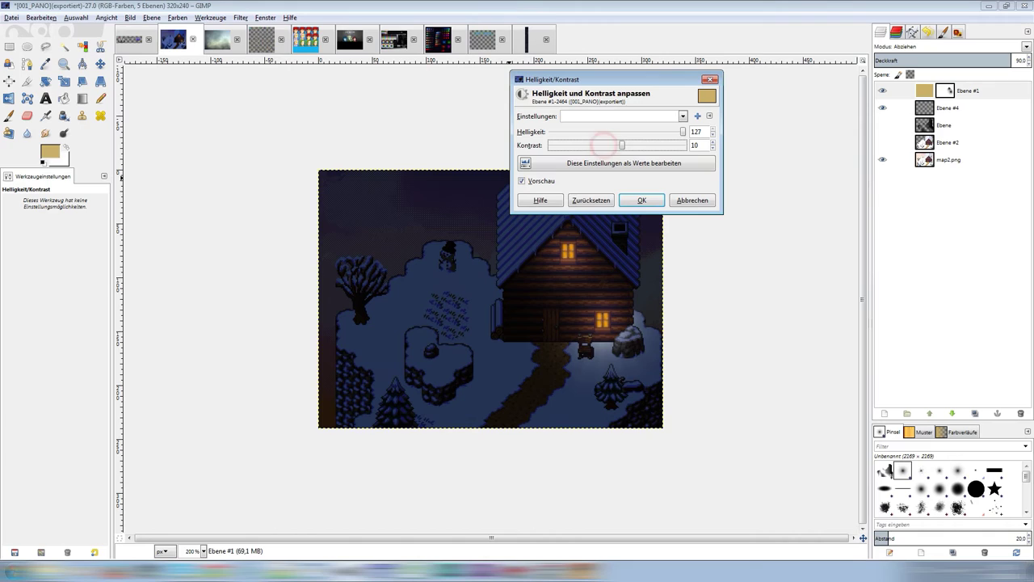
pyautogui.click(697, 145)
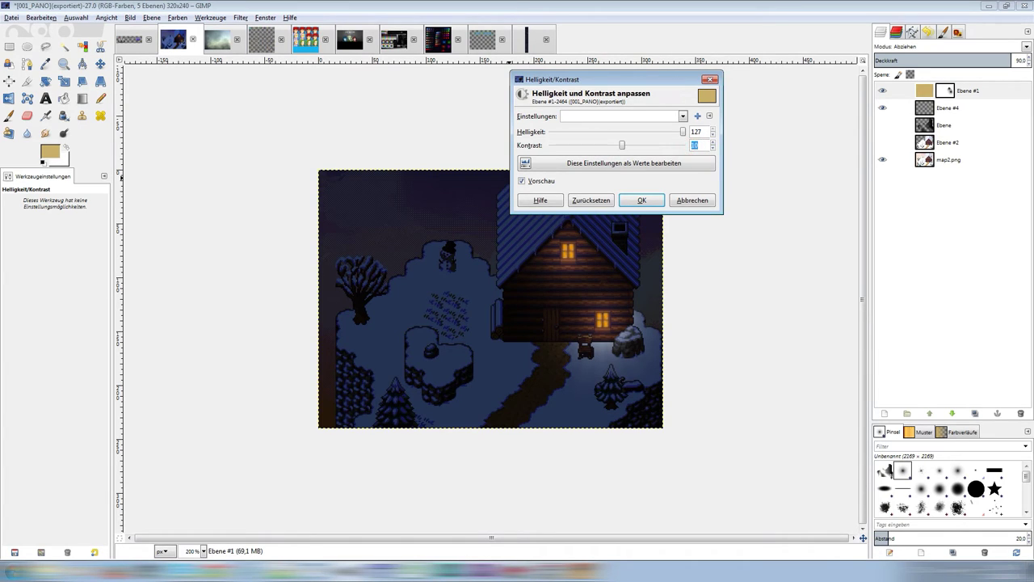
pyautogui.write('15')
pyautogui.click(697, 131)
pyautogui.click(642, 199)
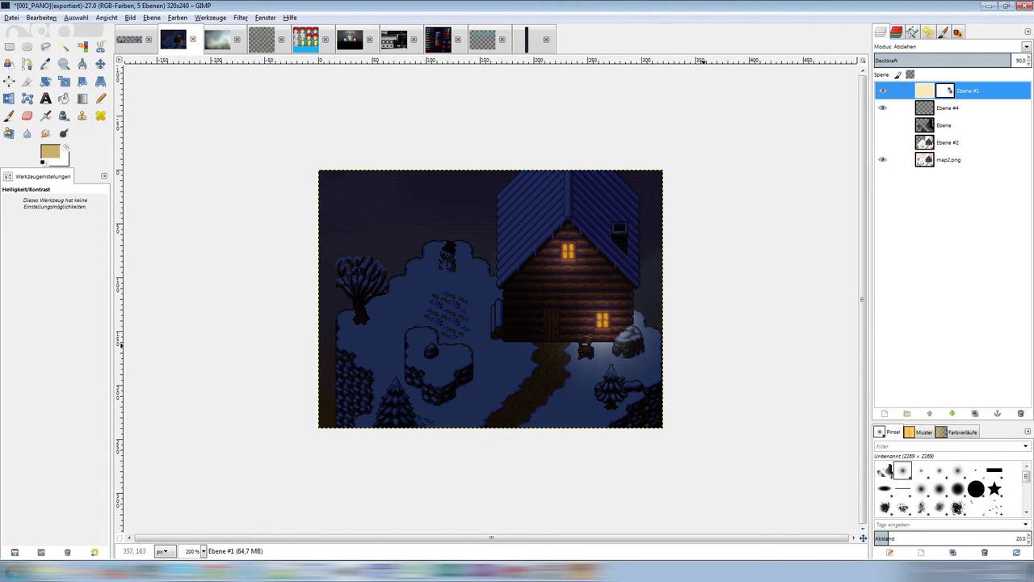
# Make Ebene #1's layer mask the active target and choose the paintbrush.
pyautogui.click(938, 109)
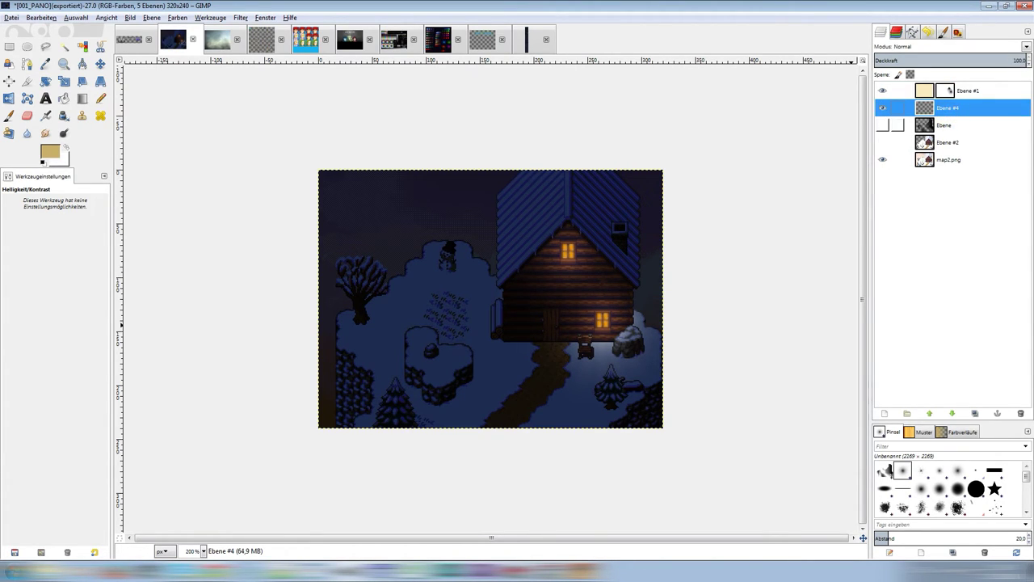
pyautogui.click(969, 91)
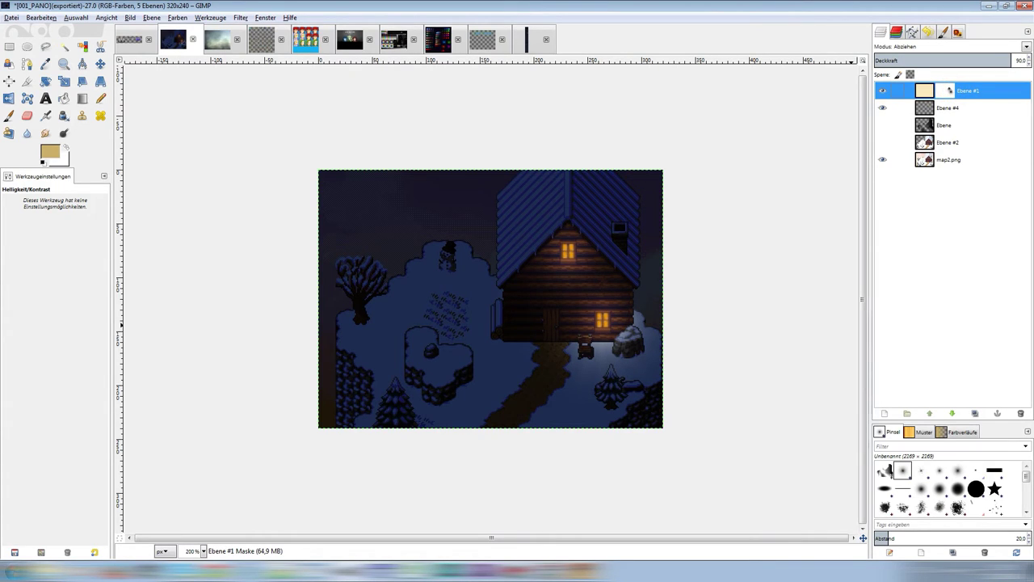
pyautogui.click(925, 91)
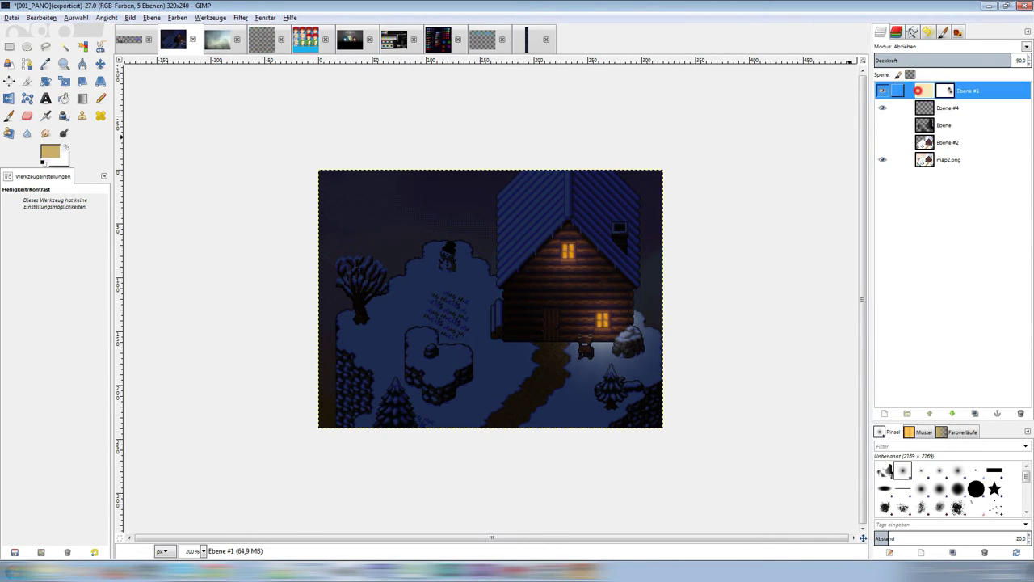
pyautogui.doubleClick(922, 90)
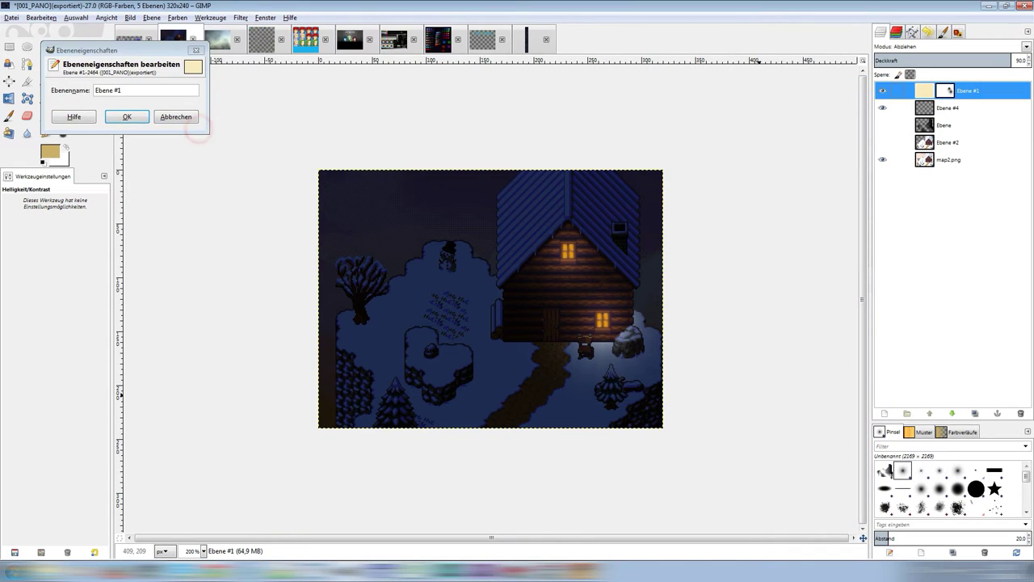
pyautogui.click(187, 114)
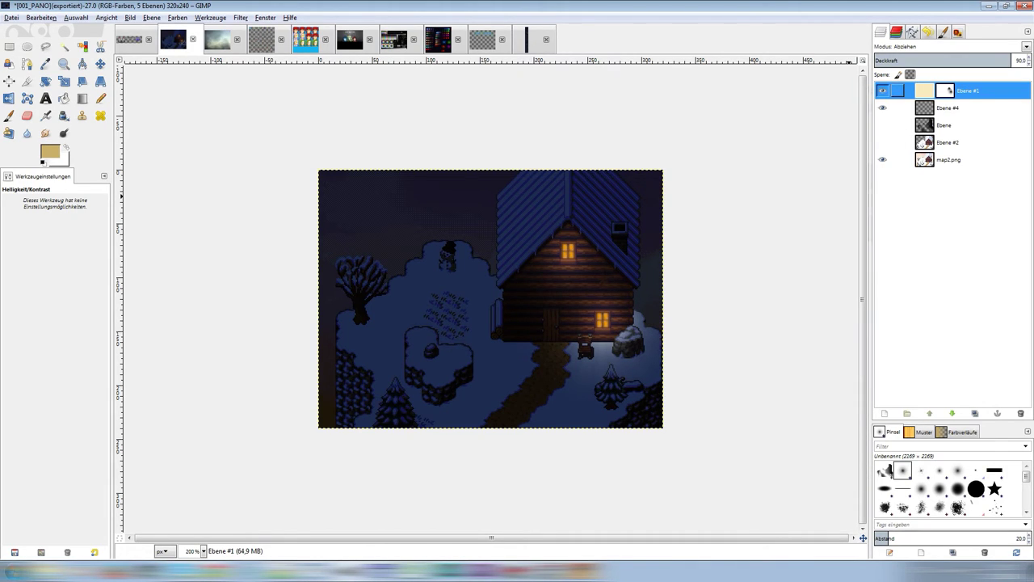
pyautogui.click(944, 90)
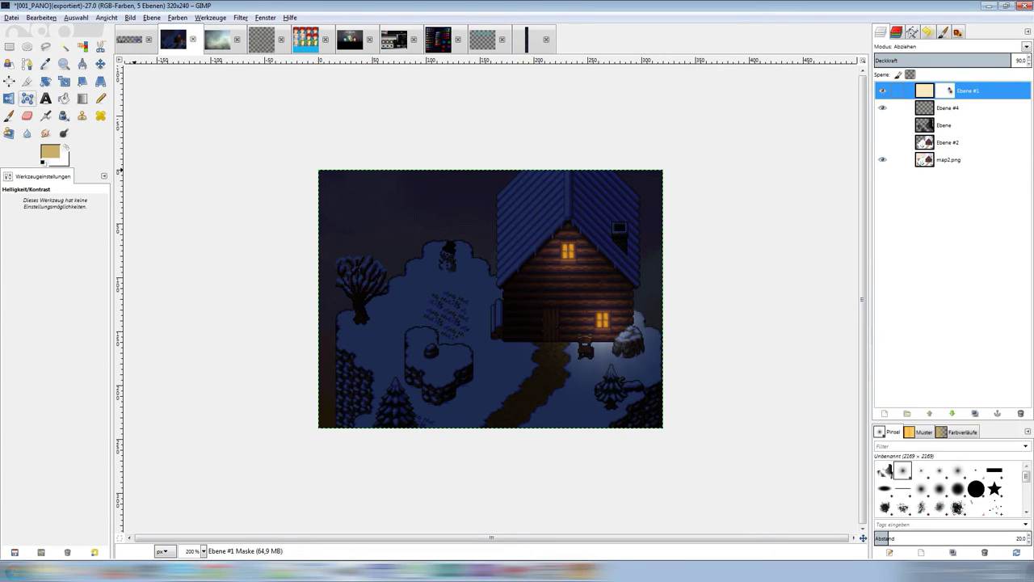
pyautogui.click(9, 116)
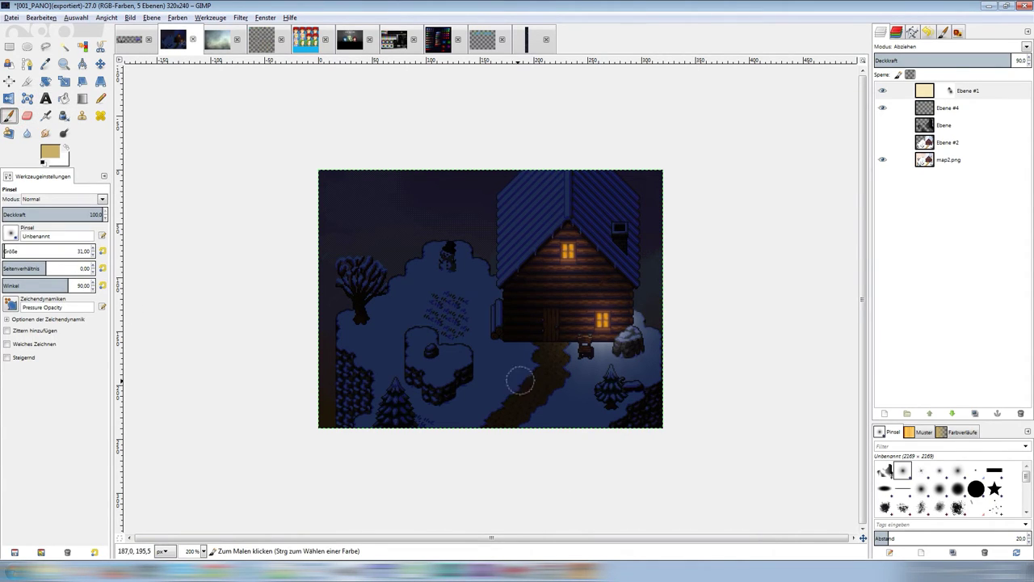
pyautogui.moveTo(524, 335)
pyautogui.mouseDown()
pyautogui.moveTo(498, 418)
pyautogui.moveTo(455, 321)
pyautogui.moveTo(468, 363)
pyautogui.mouseUp()
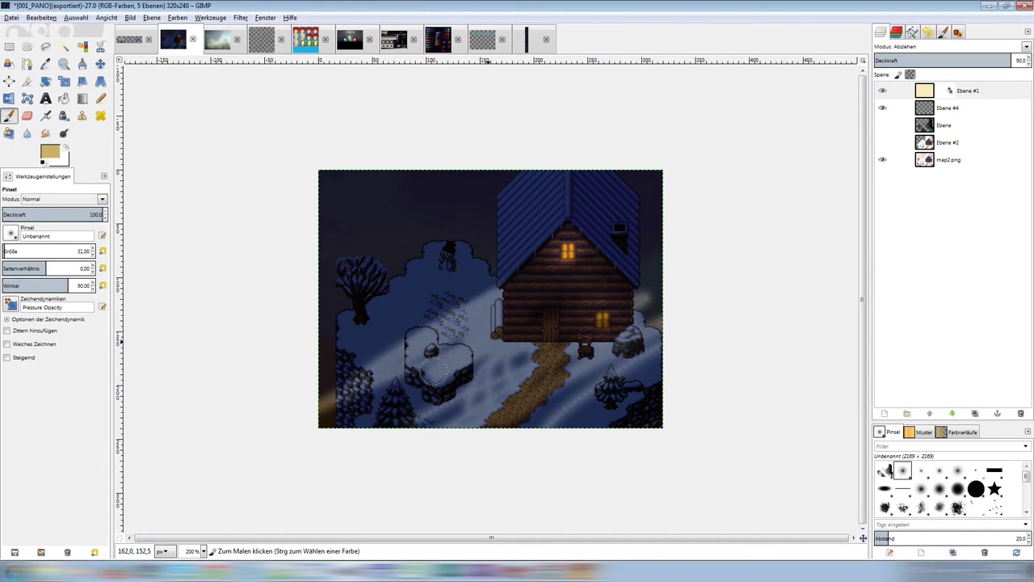
pyautogui.hotkey('ctrl', 'z')
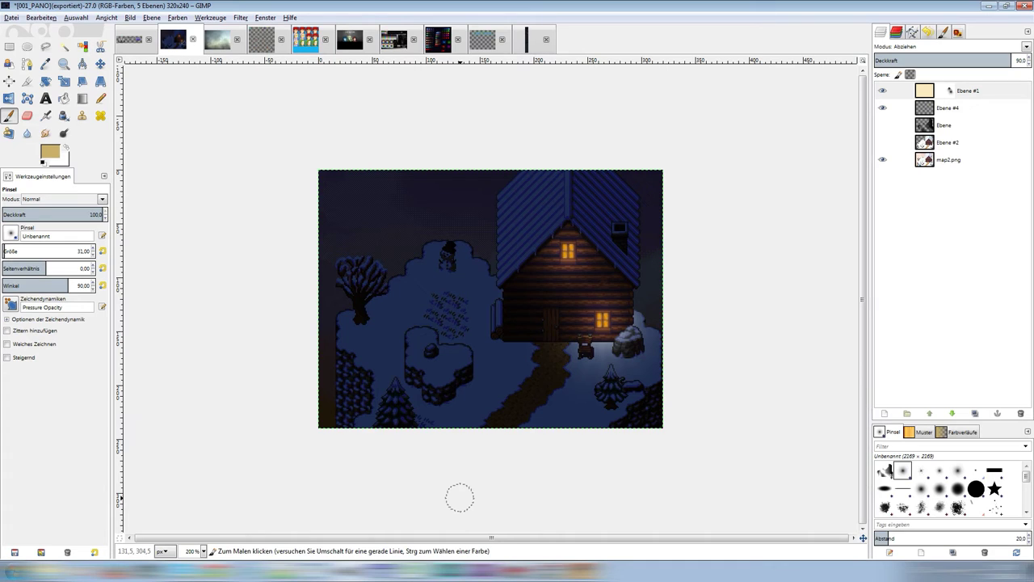
pyautogui.moveTo(468, 417)
pyautogui.mouseDown()
pyautogui.moveTo(526, 350)
pyautogui.moveTo(488, 396)
pyautogui.mouseUp()
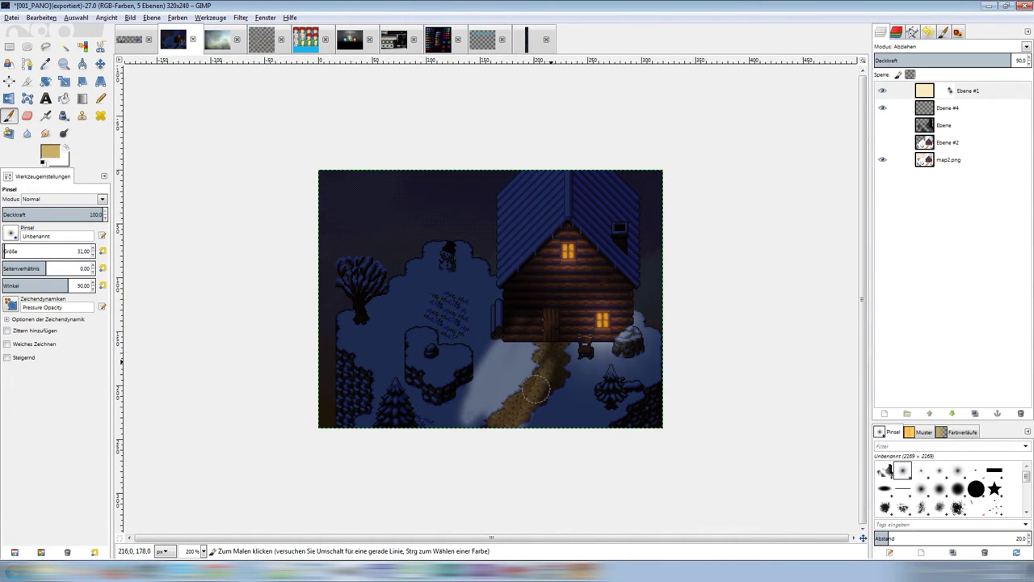
pyautogui.hotkey('ctrl', 'z')
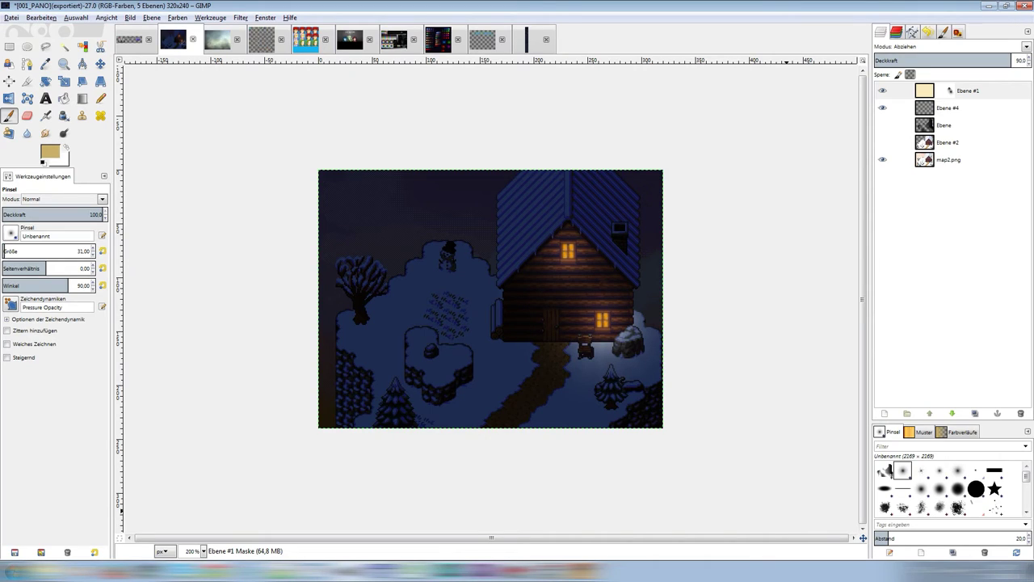
# Add a new transparent layer above Ebene #2.
pyautogui.click(937, 159)
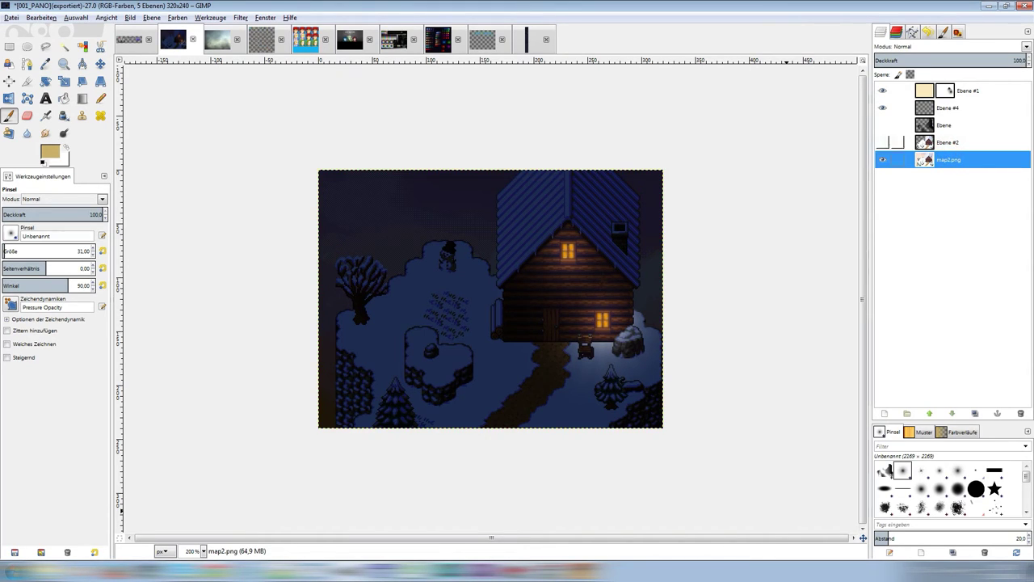
pyautogui.click(943, 125)
pyautogui.click(947, 142)
pyautogui.click(885, 413)
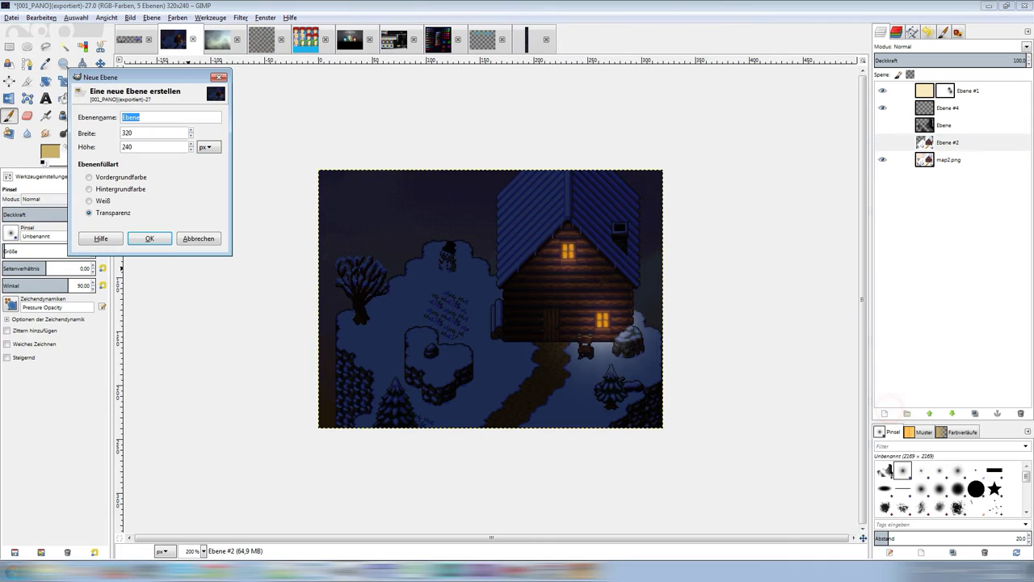
pyautogui.click(150, 238)
# Fill the new layer with white and hide the original map2.png layer.
pyautogui.click(63, 98)
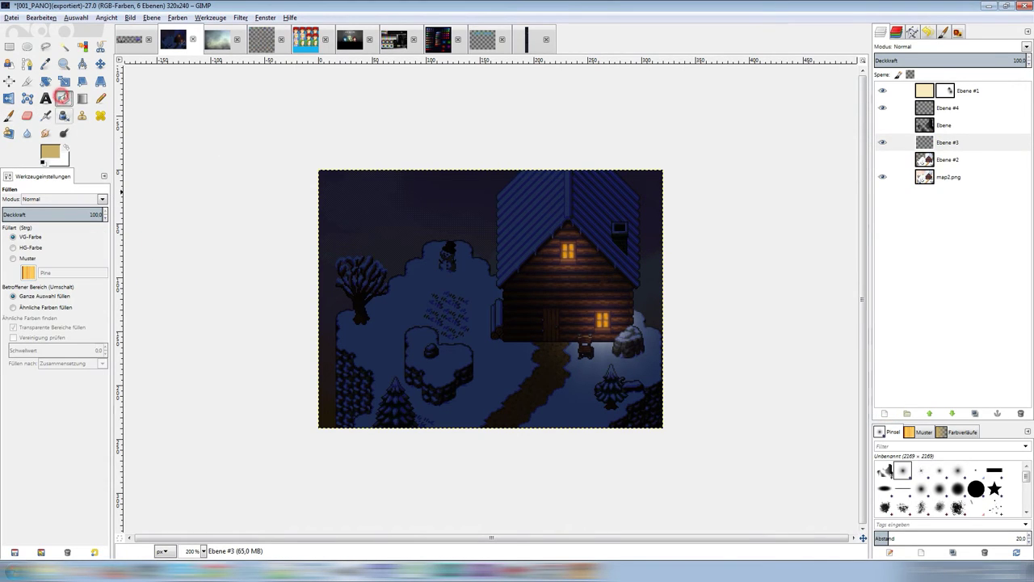
pyautogui.click(66, 147)
pyautogui.click(419, 242)
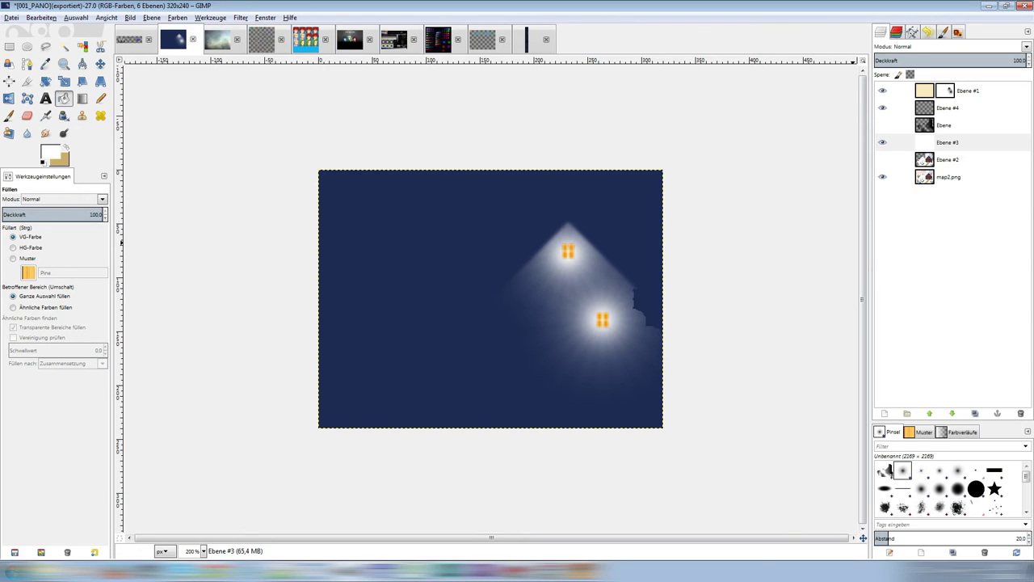
pyautogui.click(882, 176)
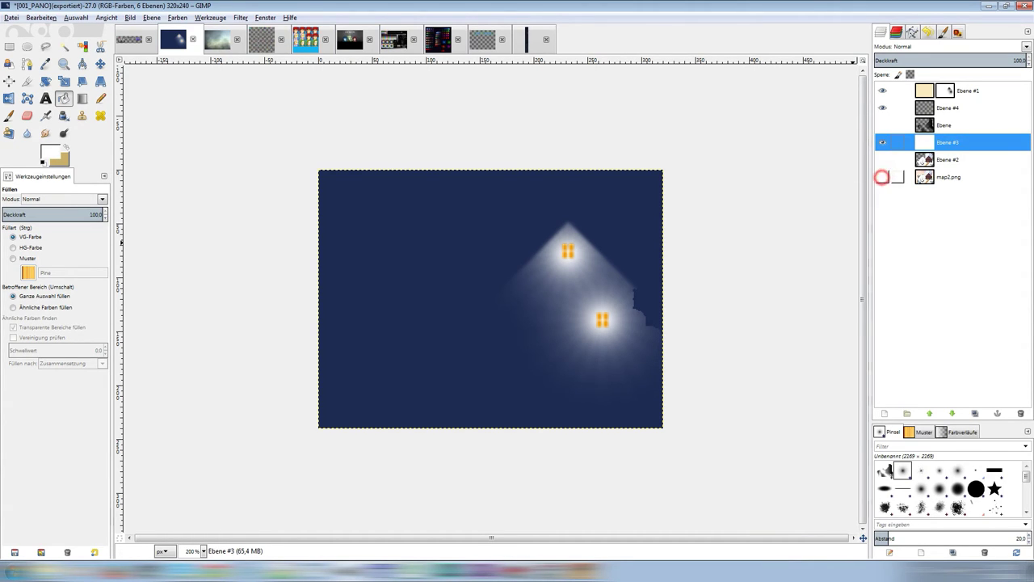
# Set Ebene #1's blend mode to Normal and hide it.
pyautogui.click(970, 90)
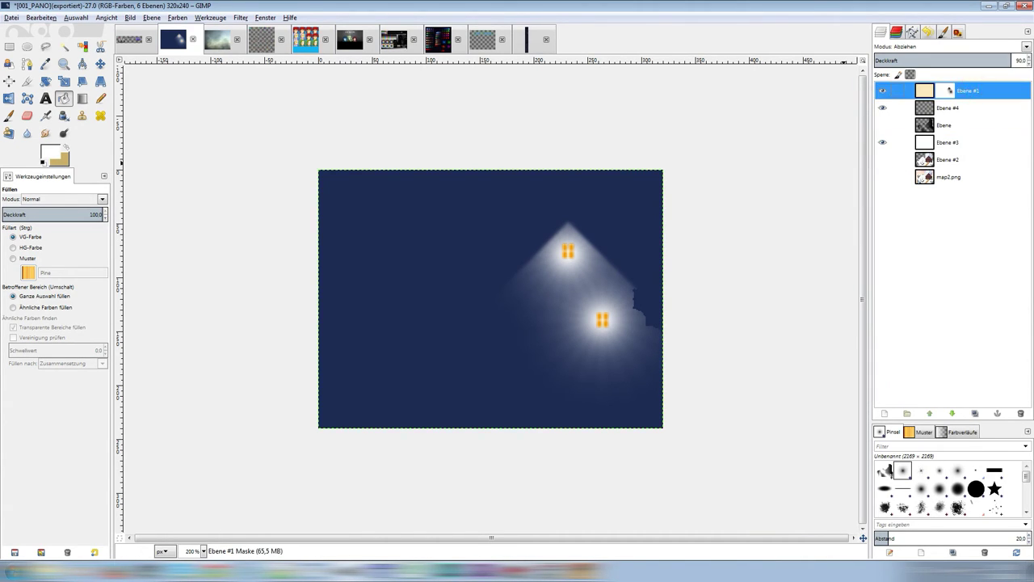
pyautogui.click(949, 46)
pyautogui.click(950, 55)
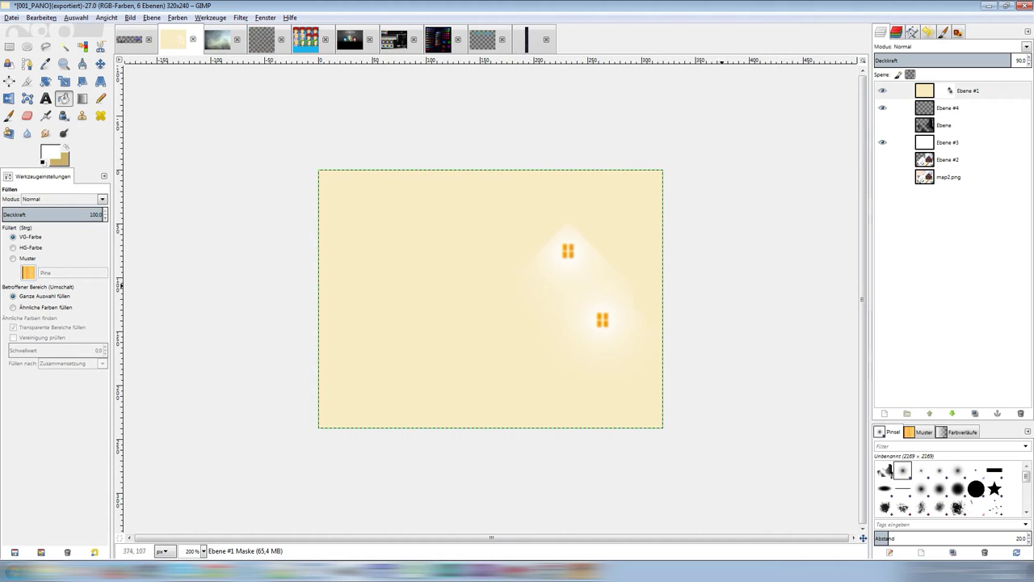
pyautogui.click(882, 108)
pyautogui.click(954, 107)
pyautogui.click(882, 91)
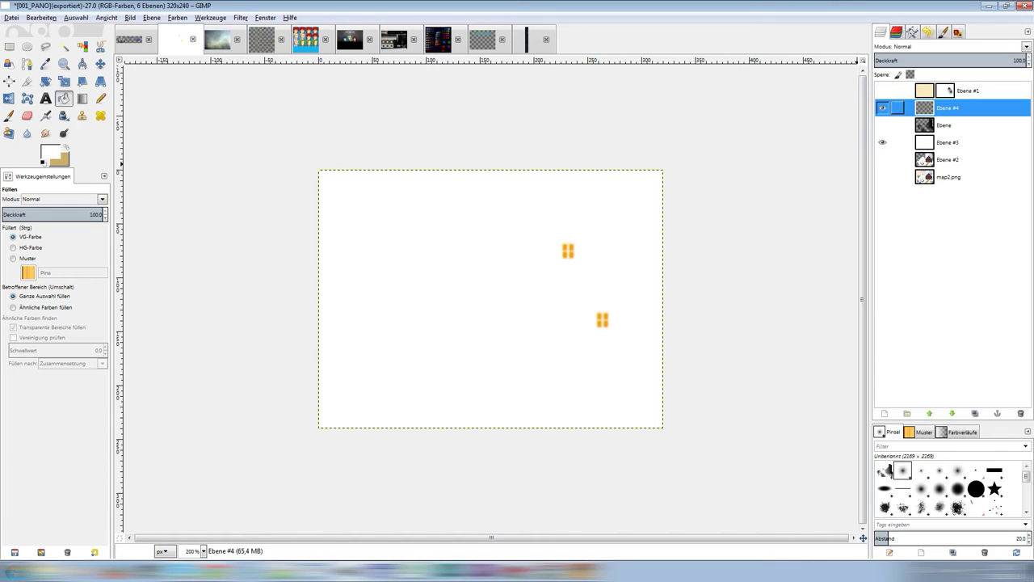
# Fill the white Ebene #3 layer with black.
pyautogui.click(882, 142)
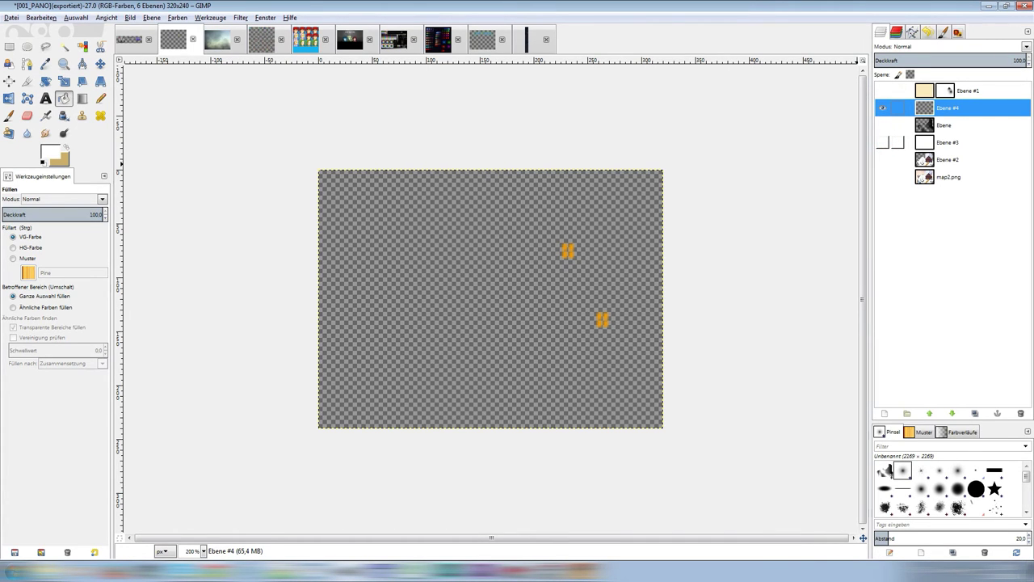
pyautogui.click(883, 142)
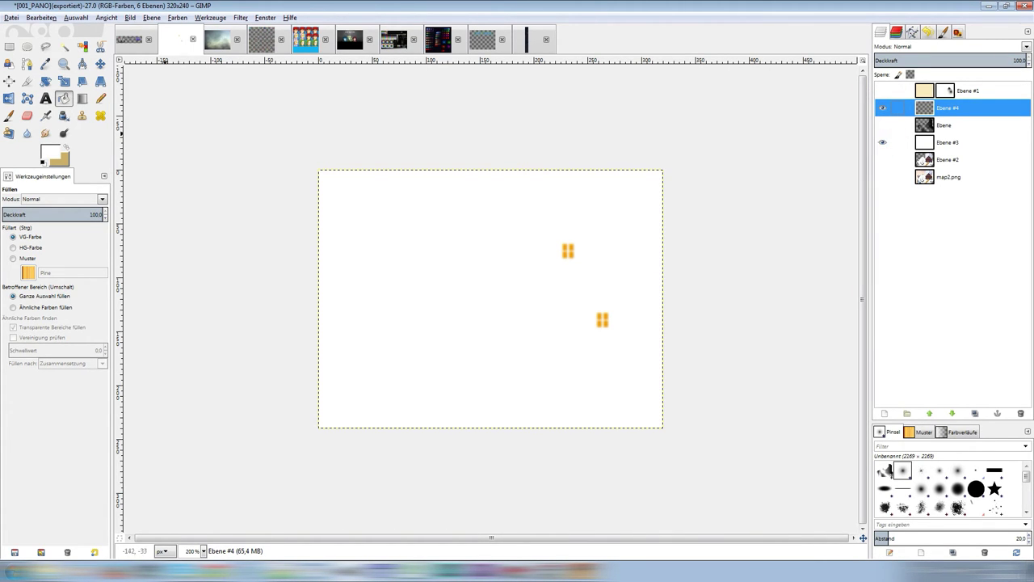
pyautogui.click(947, 142)
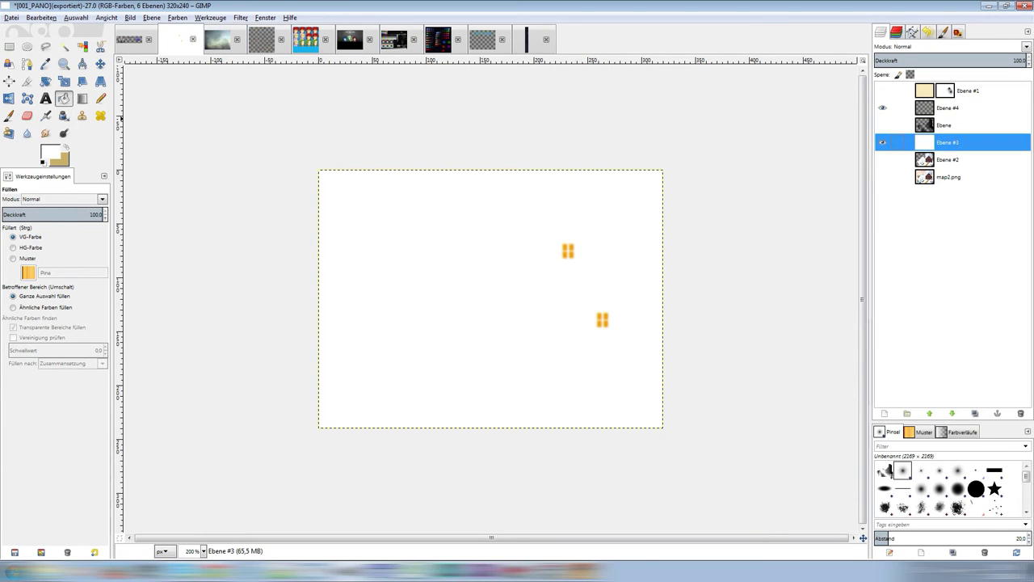
pyautogui.press('d')
pyautogui.hotkey('ctrl', ',')
pyautogui.press('r')
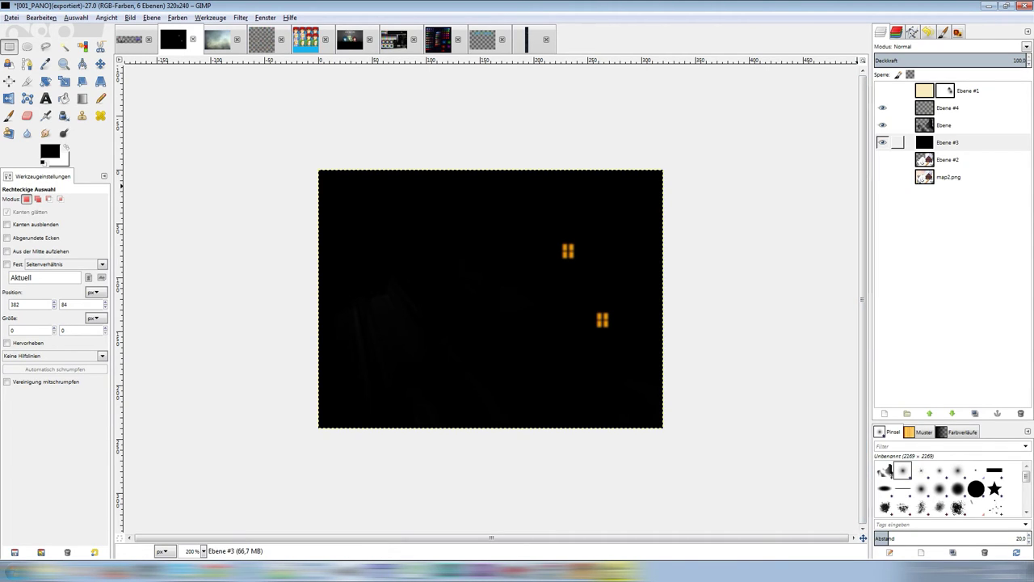
# Restore Ebene #1 to full opacity and permanently apply its layer mask.
pyautogui.keyDown('shift'); pyautogui.click(883, 142); pyautogui.keyUp('shift')
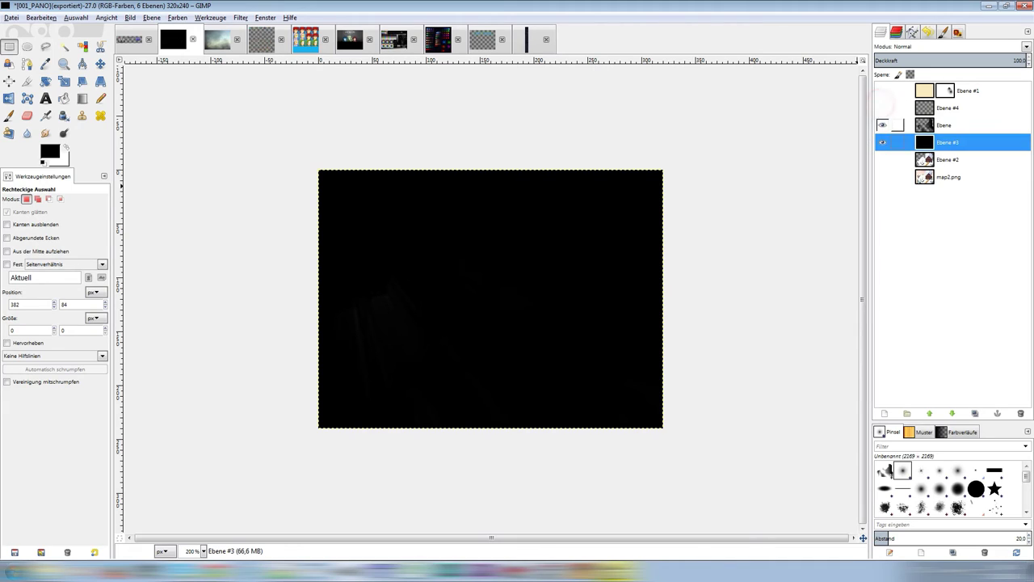
pyautogui.click(883, 91)
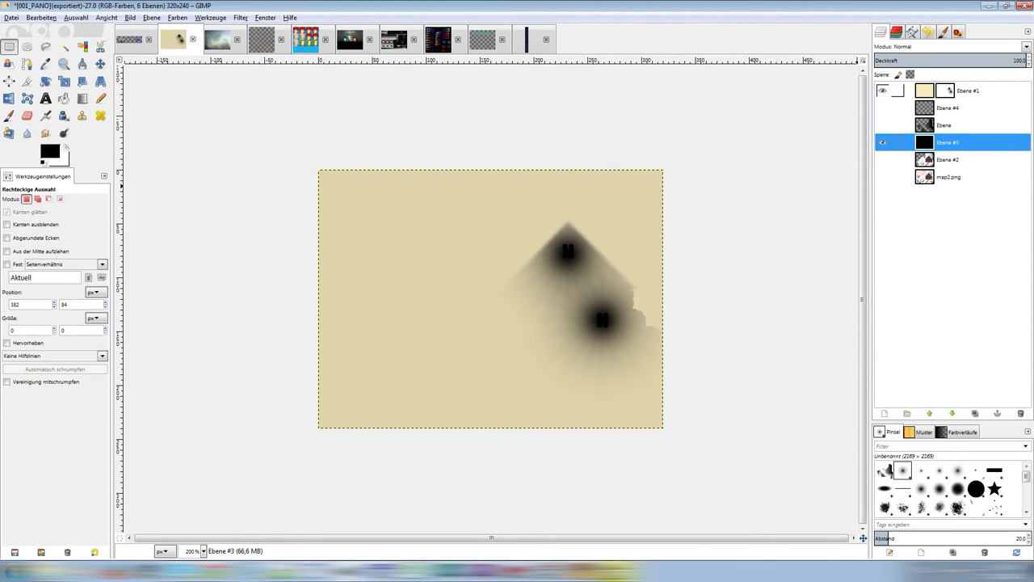
pyautogui.rightClick(973, 90)
pyautogui.press('Escape')
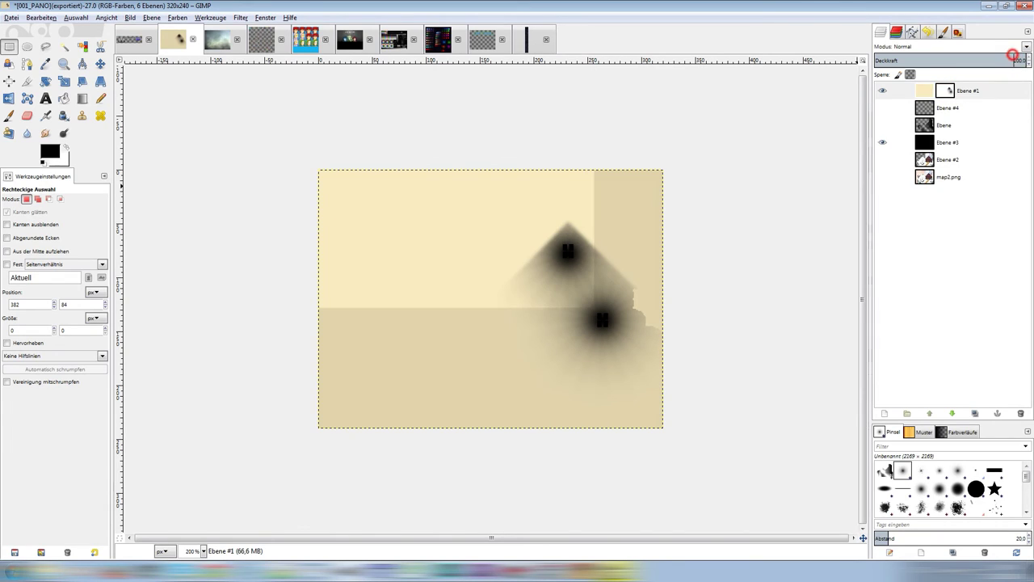
pyautogui.click(1019, 60)
pyautogui.rightClick(973, 90)
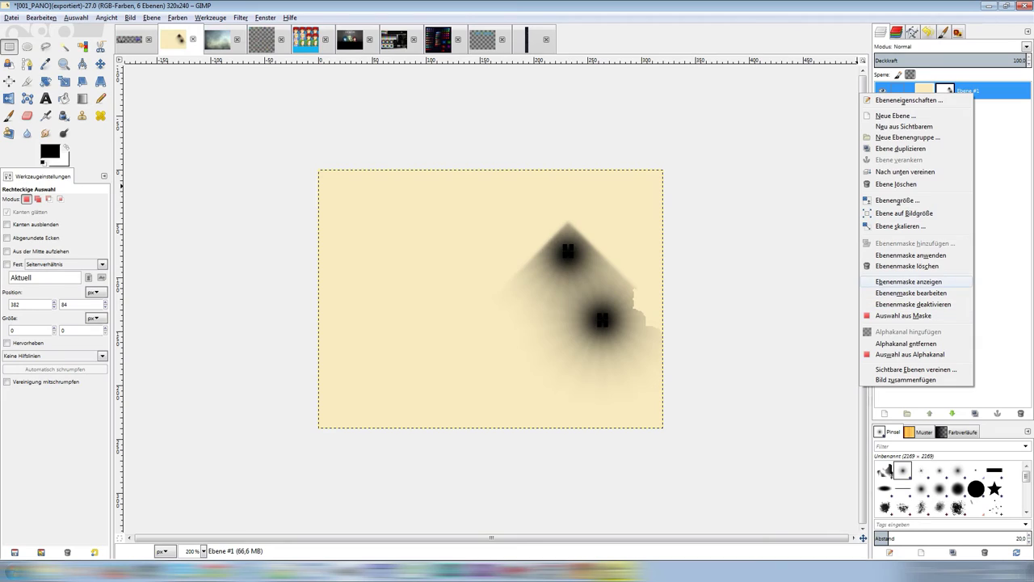
pyautogui.press('Up')
pyautogui.press('Up')
pyautogui.click(941, 255)
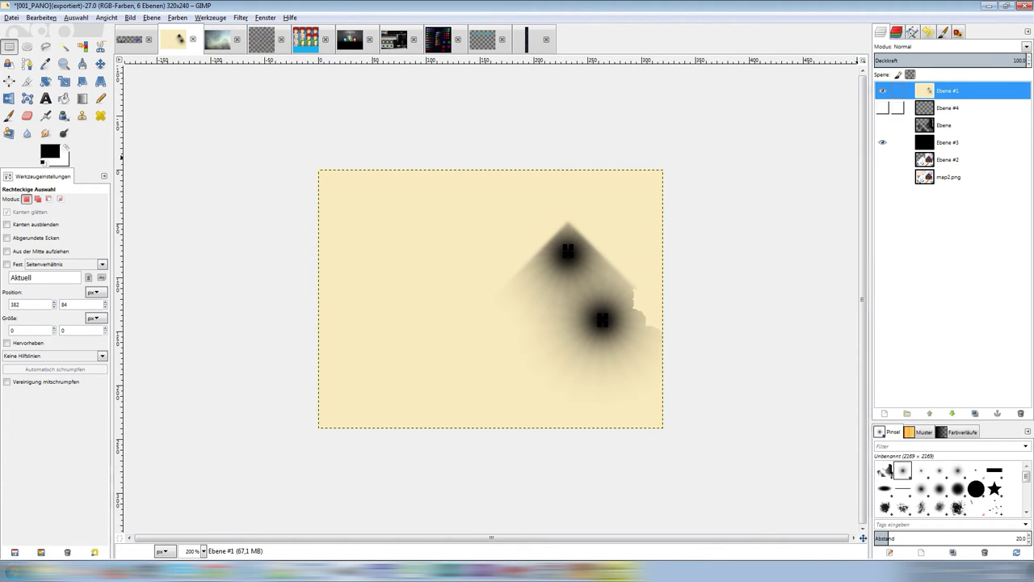
# Merge the visible layers into one.
pyautogui.click(883, 143)
pyautogui.click(882, 143)
pyautogui.rightClick(889, 90)
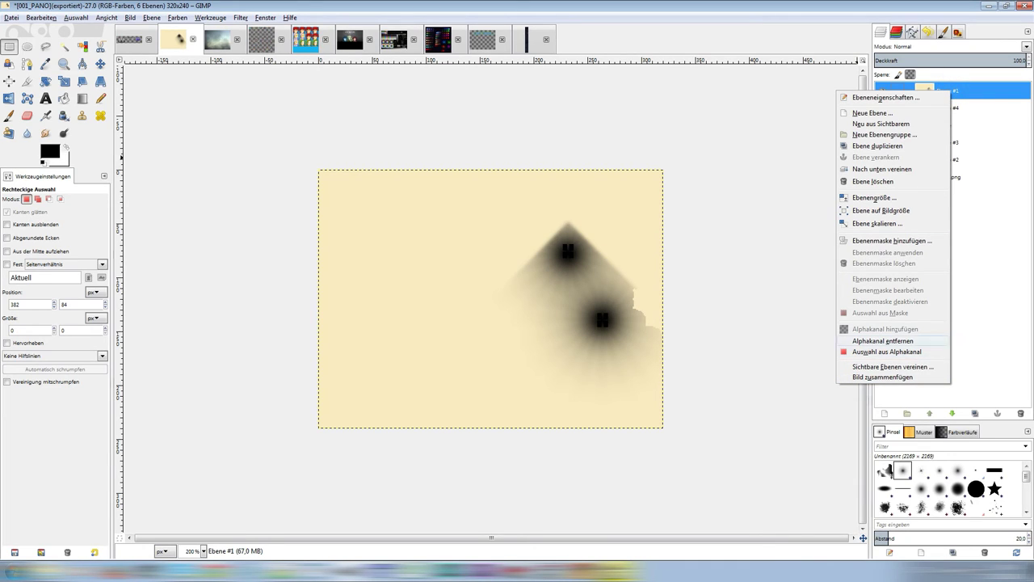
pyautogui.click(889, 366)
pyautogui.click(187, 251)
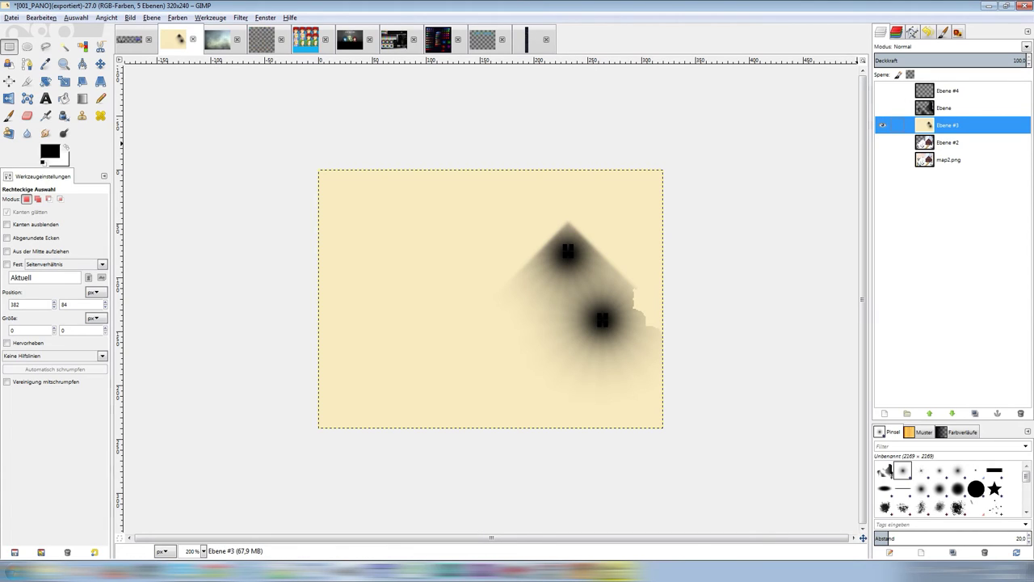
# Set the merged layer to Abziehen mode and preview the night scene over map2.png.
pyautogui.click(946, 46)
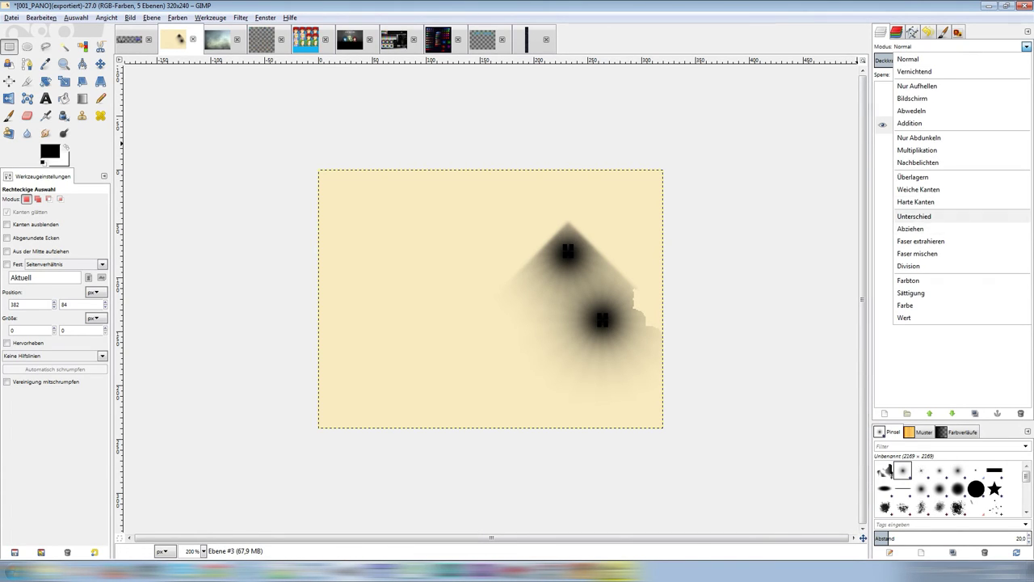
pyautogui.click(925, 228)
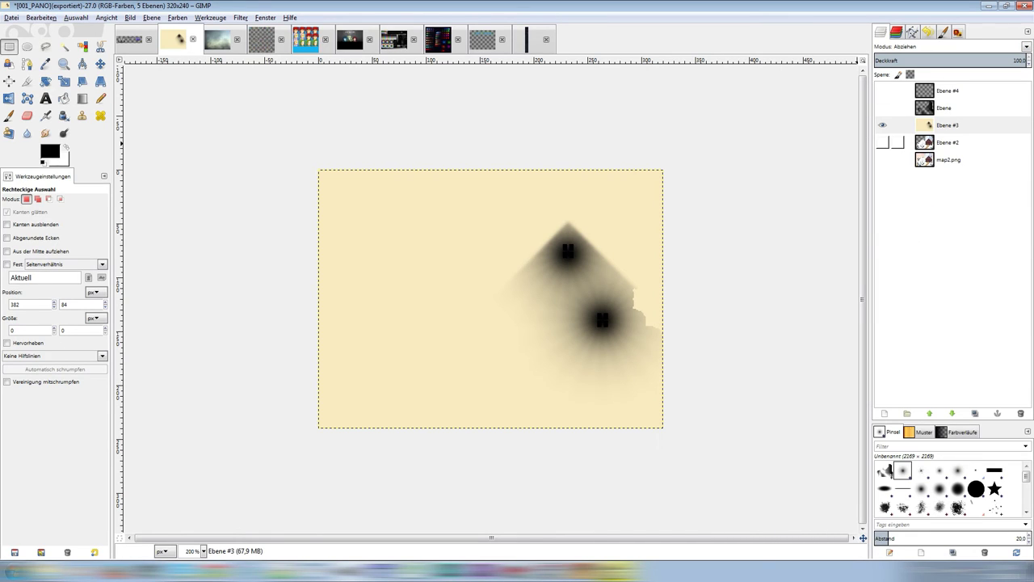
pyautogui.click(1020, 62)
pyautogui.write('90')
pyautogui.click(882, 159)
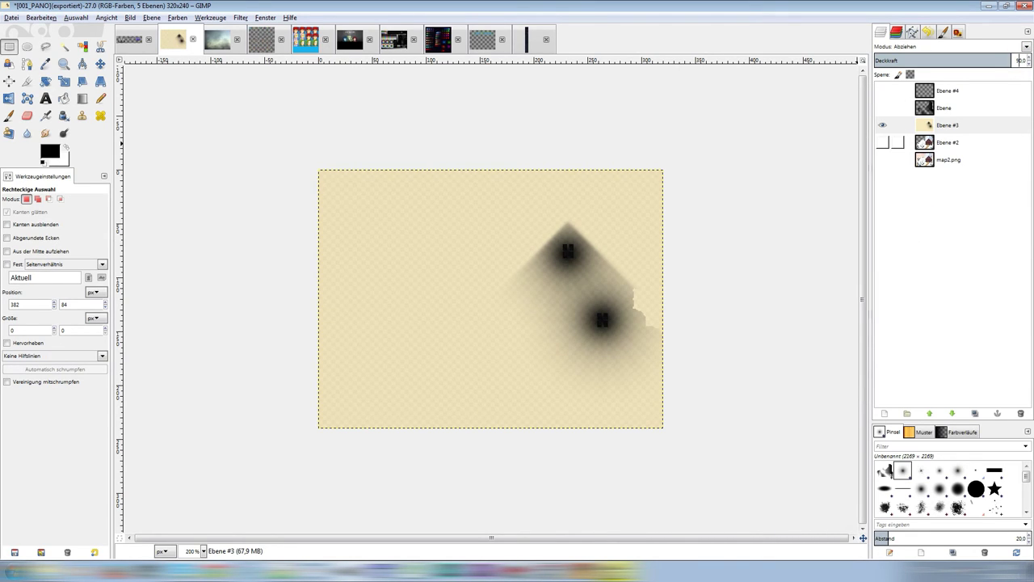
pyautogui.click(948, 126)
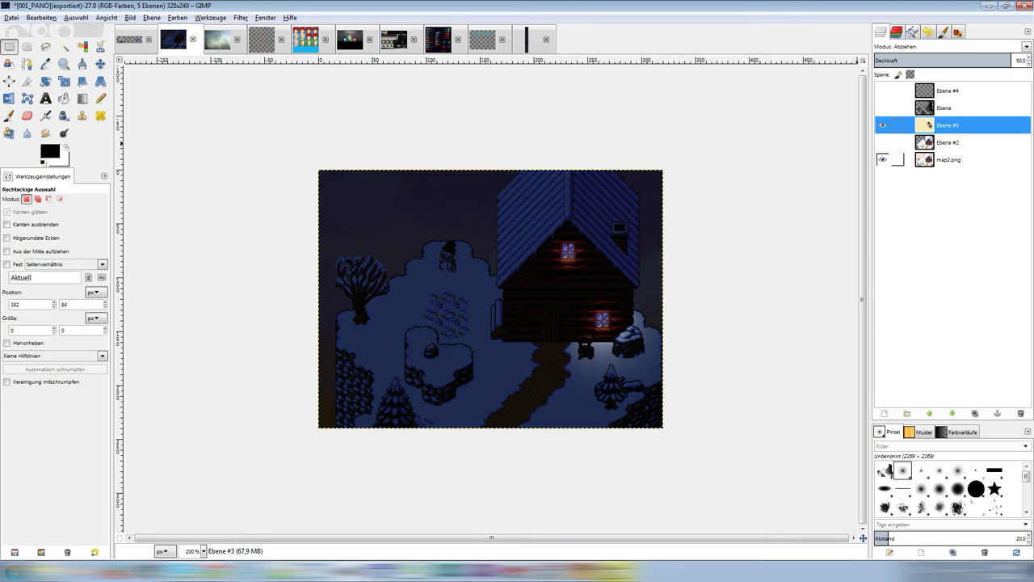
pyautogui.click(883, 159)
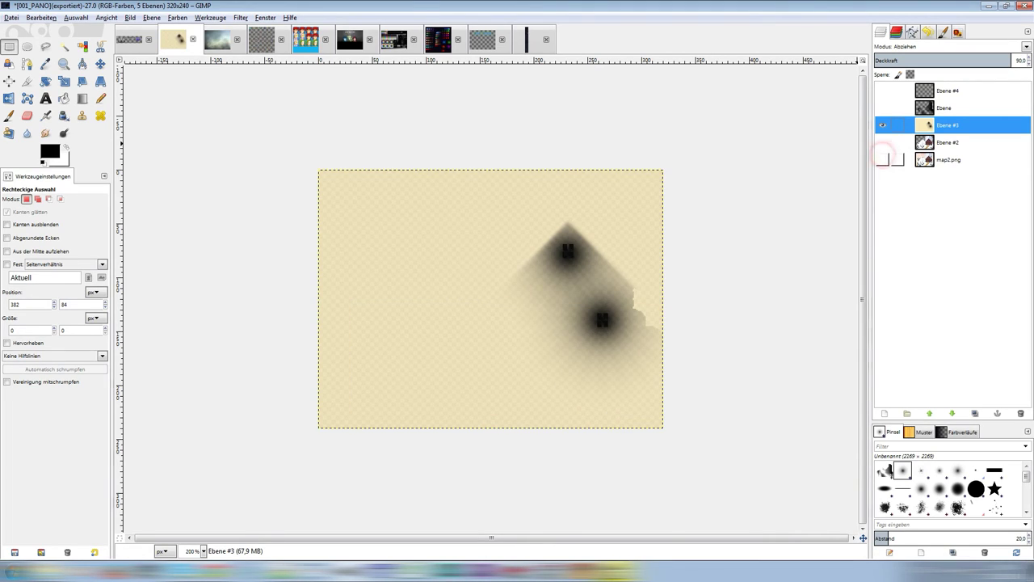
pyautogui.click(1019, 60)
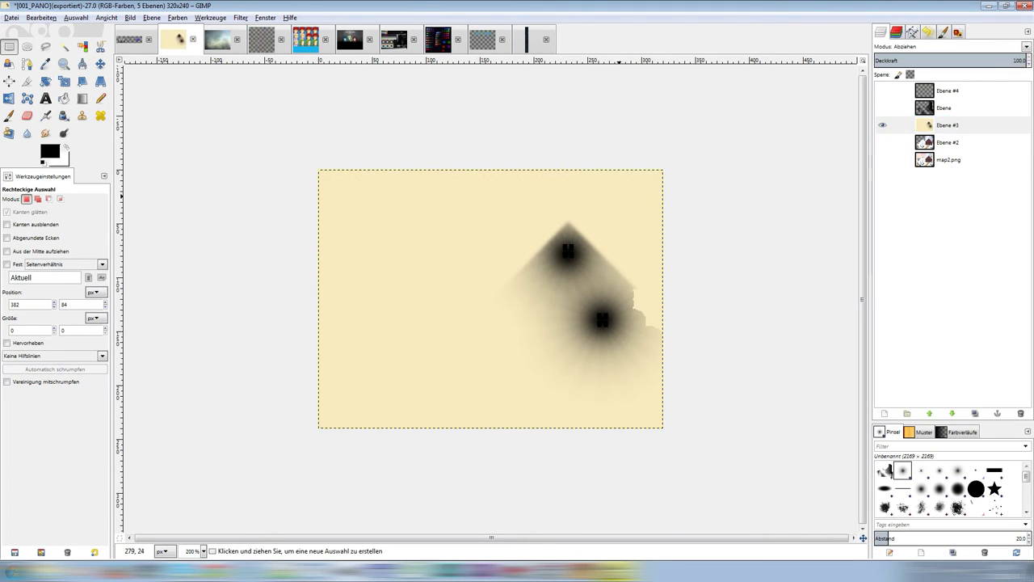
pyautogui.click(129, 17)
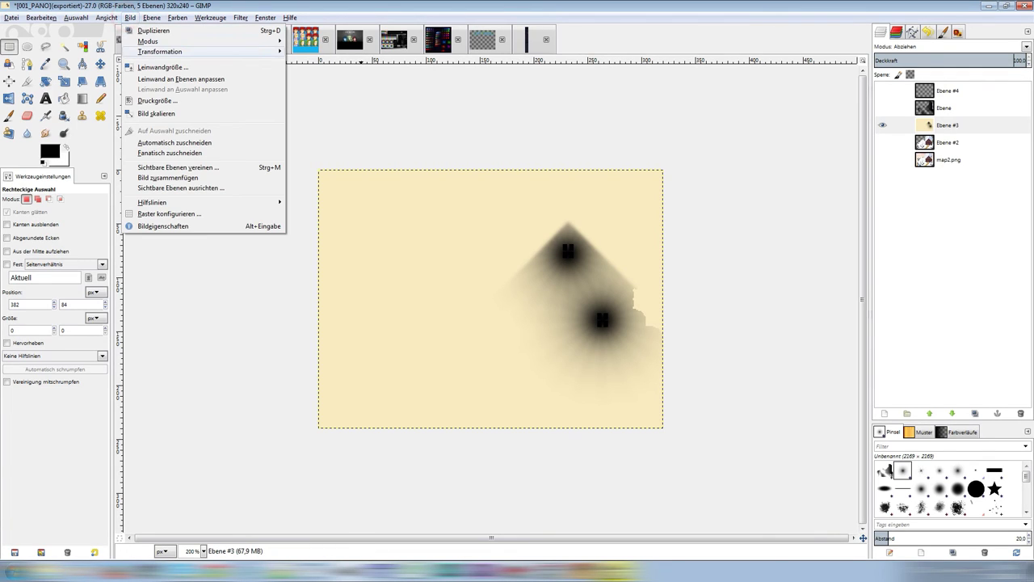
pyautogui.moveTo(148, 41)
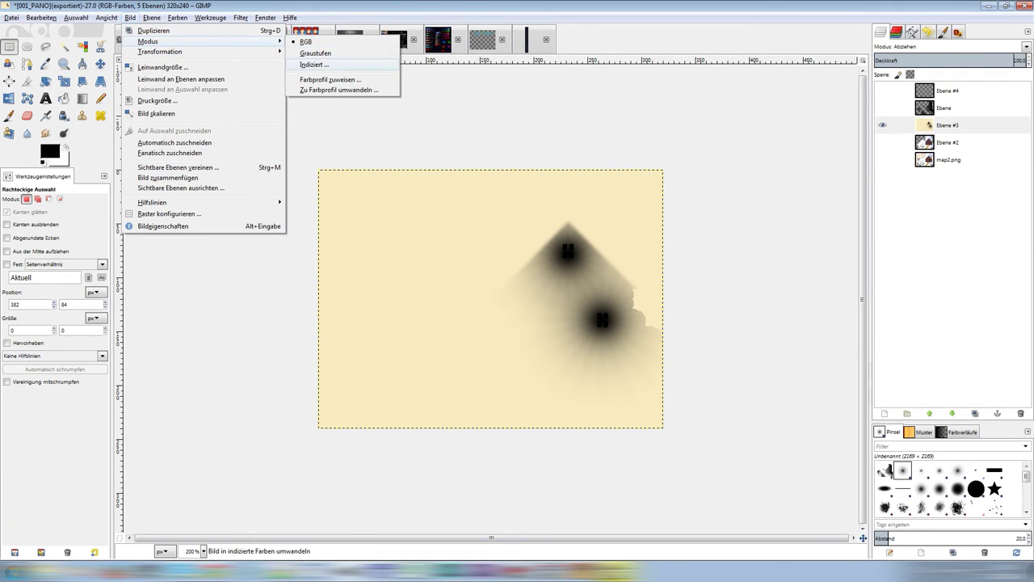
# Convert the image to Indiziert mode with a maximum of 256 colours.
pyautogui.click(373, 62)
pyautogui.click(555, 249)
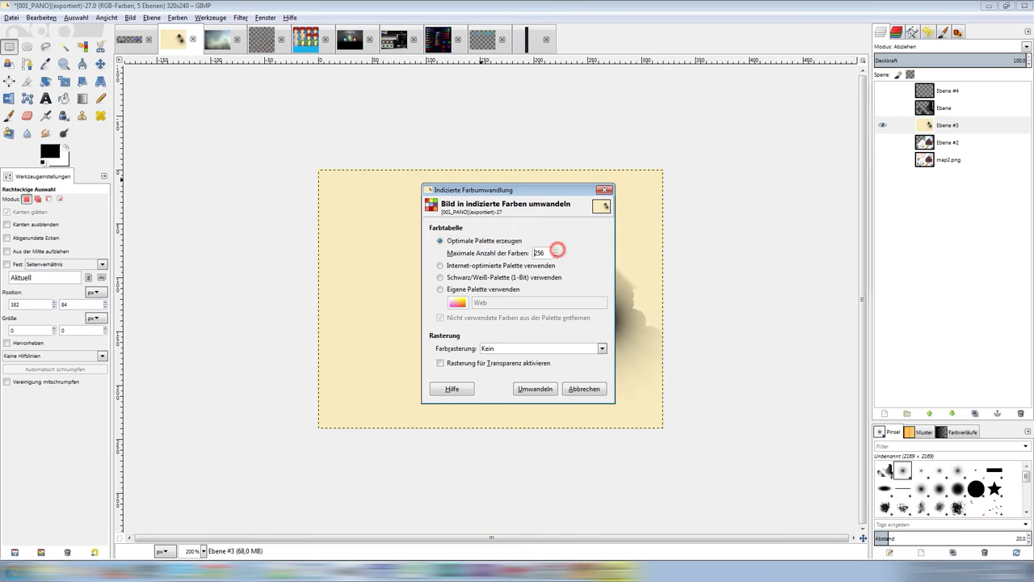
pyautogui.moveTo(540, 191); pyautogui.dragTo(740, 186)
pyautogui.click(735, 384)
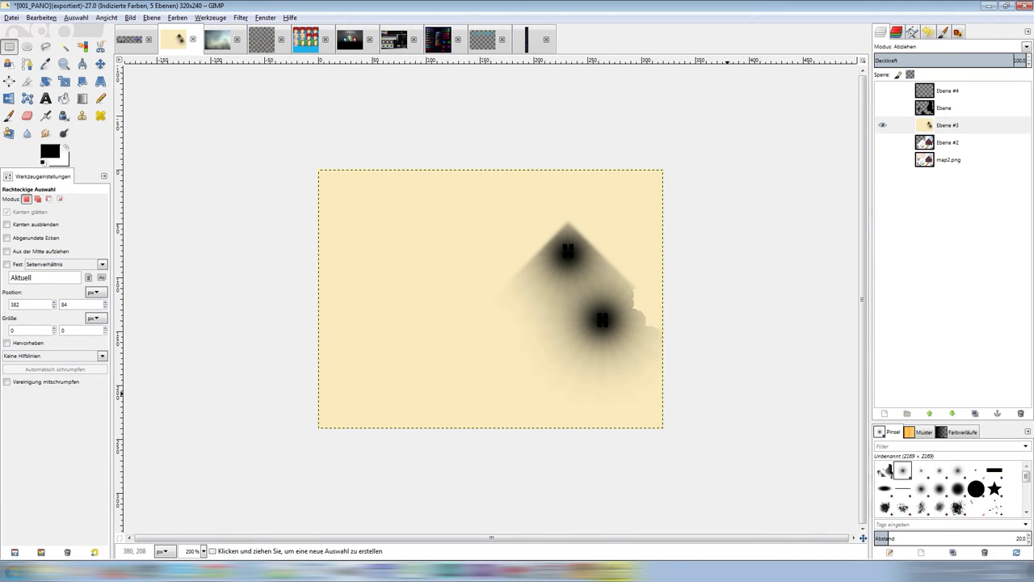
pyautogui.click(723, 393)
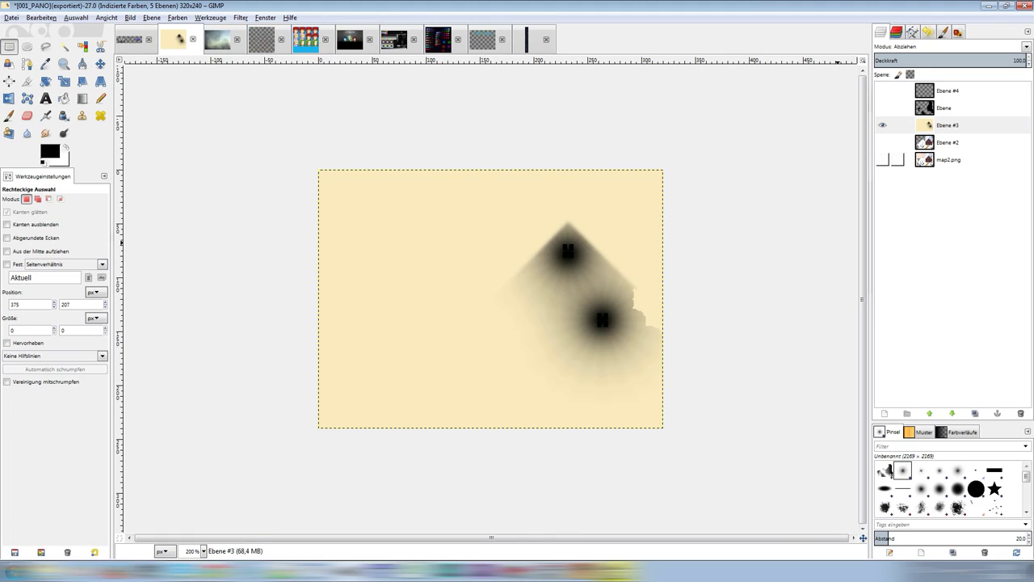
pyautogui.click(743, 349)
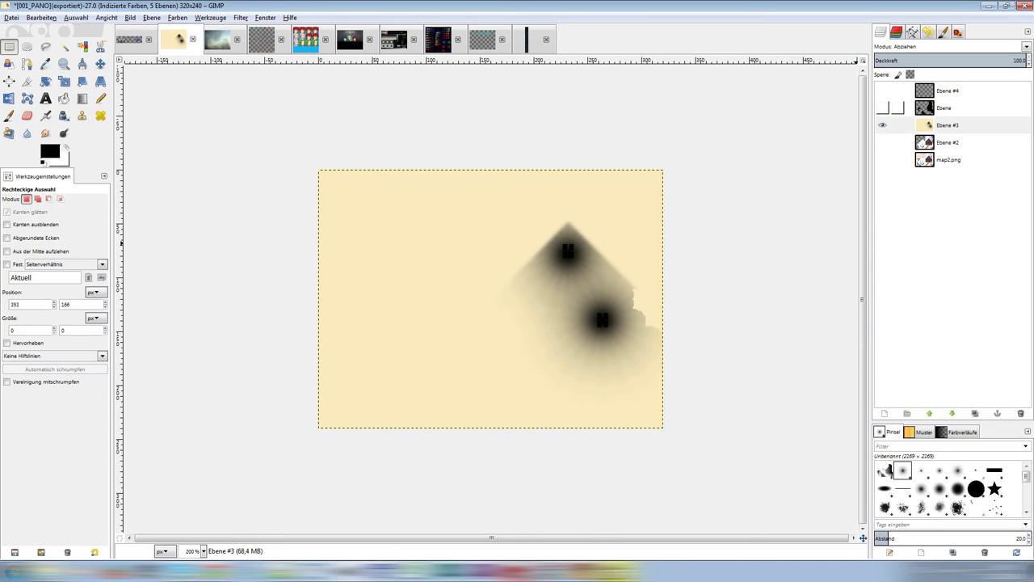
# Undo the indexed colour conversion to return the image to RGB.
pyautogui.click(943, 108)
pyautogui.click(883, 108)
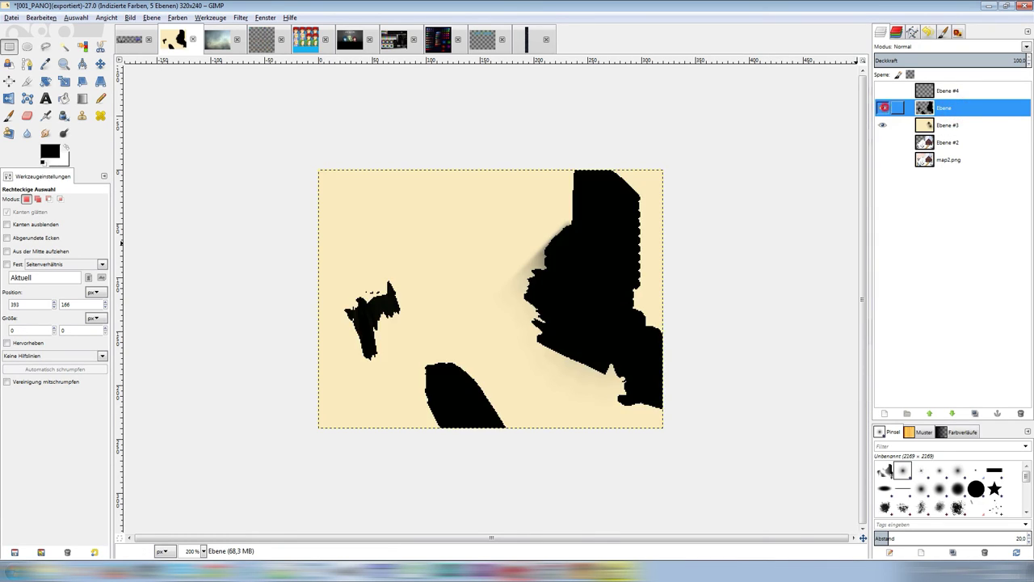
pyautogui.click(882, 108)
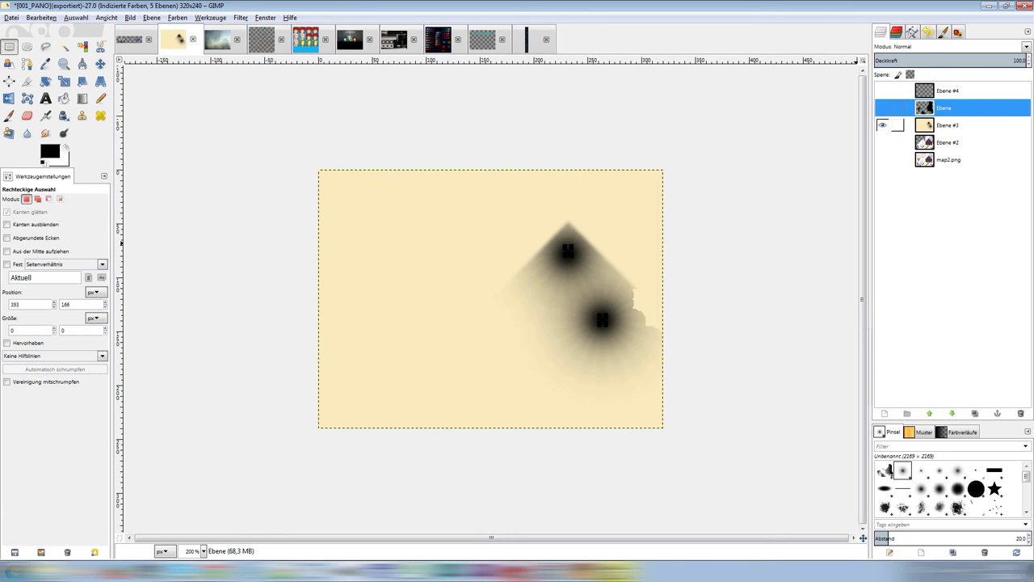
pyautogui.click(771, 230)
pyautogui.hotkey('ctrl', 'z')
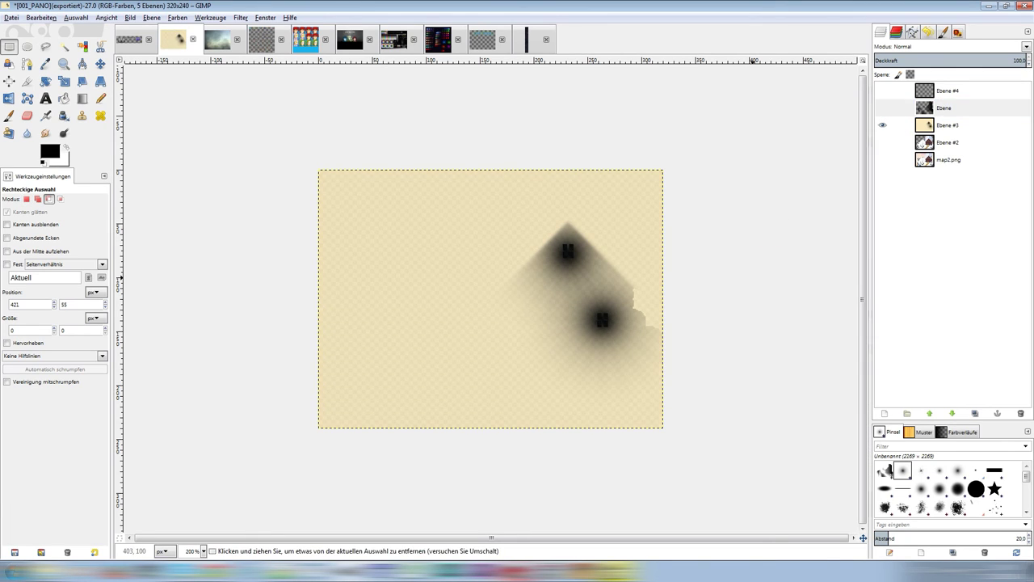
pyautogui.hotkey('ctrl', 'z')
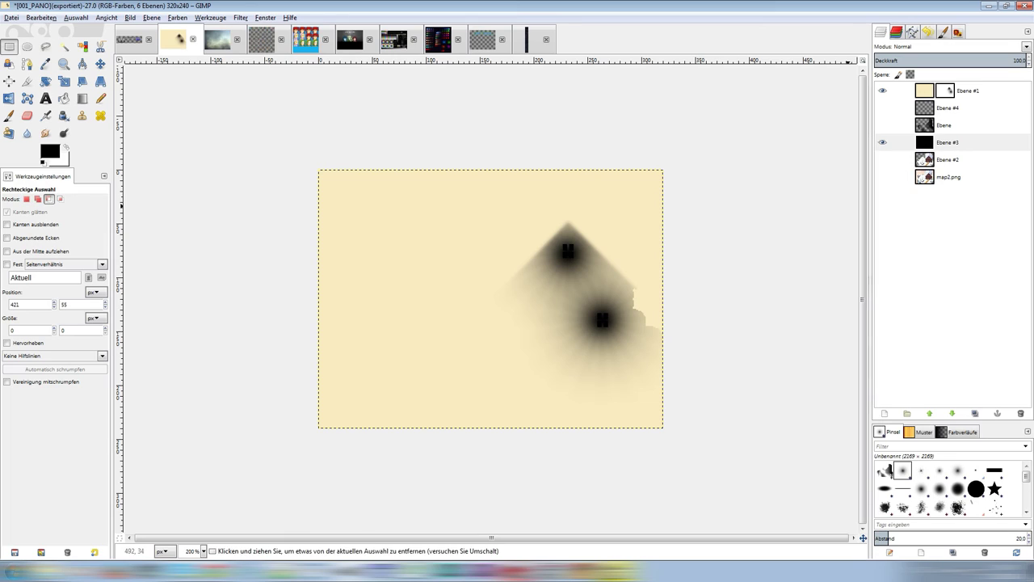
# Hide Ebene #3, show Ebene #2, and set Ebene #1's mode to Abziehen (subtract).
pyautogui.click(927, 92)
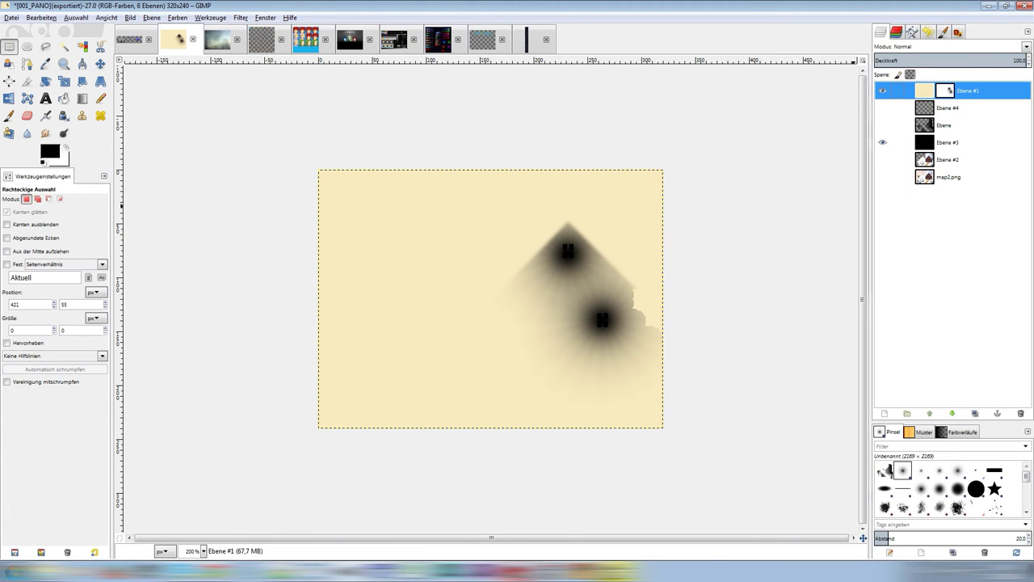
pyautogui.click(883, 142)
pyautogui.click(883, 159)
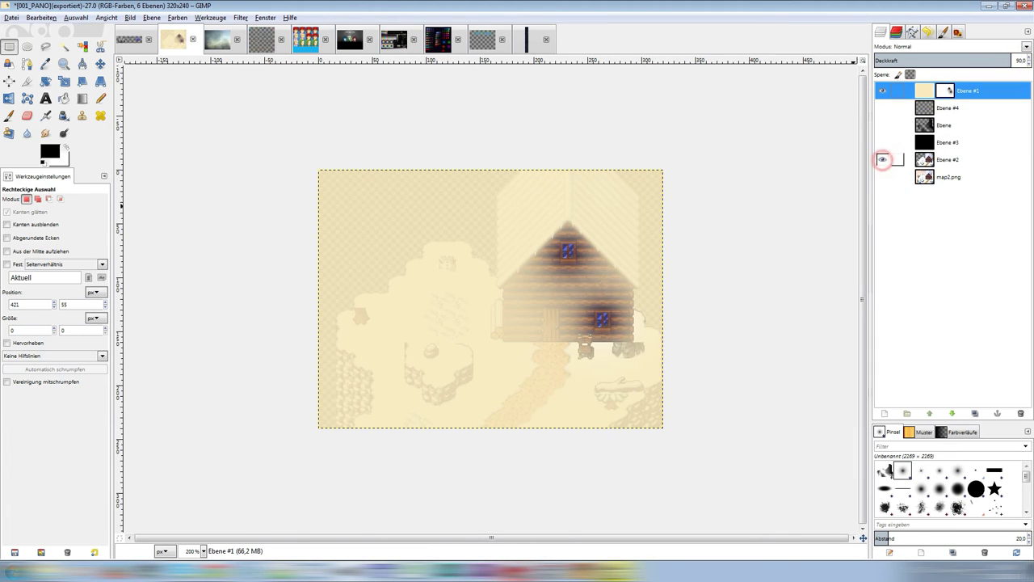
pyautogui.click(929, 160)
pyautogui.click(897, 90)
pyautogui.click(921, 46)
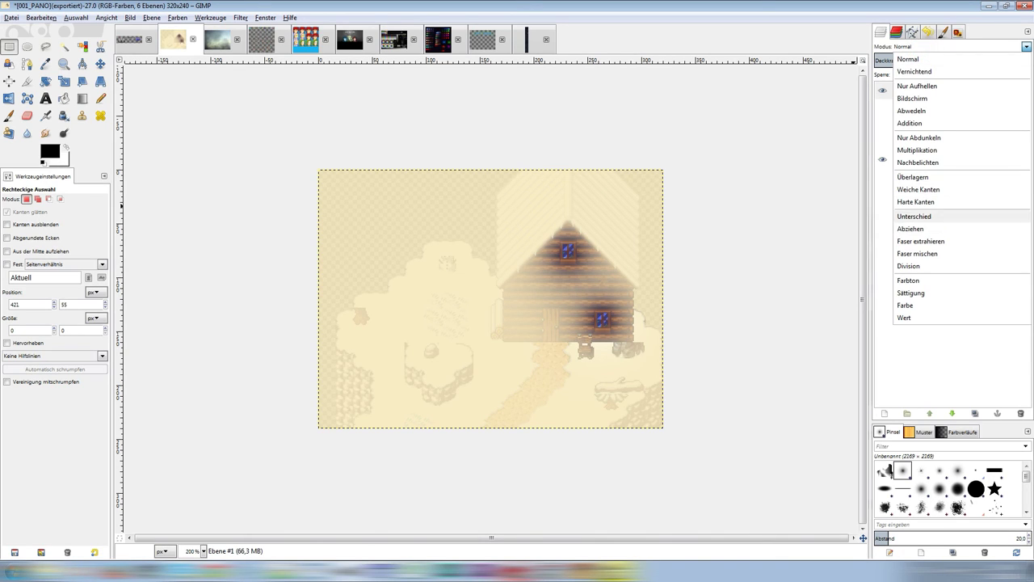
pyautogui.click(921, 229)
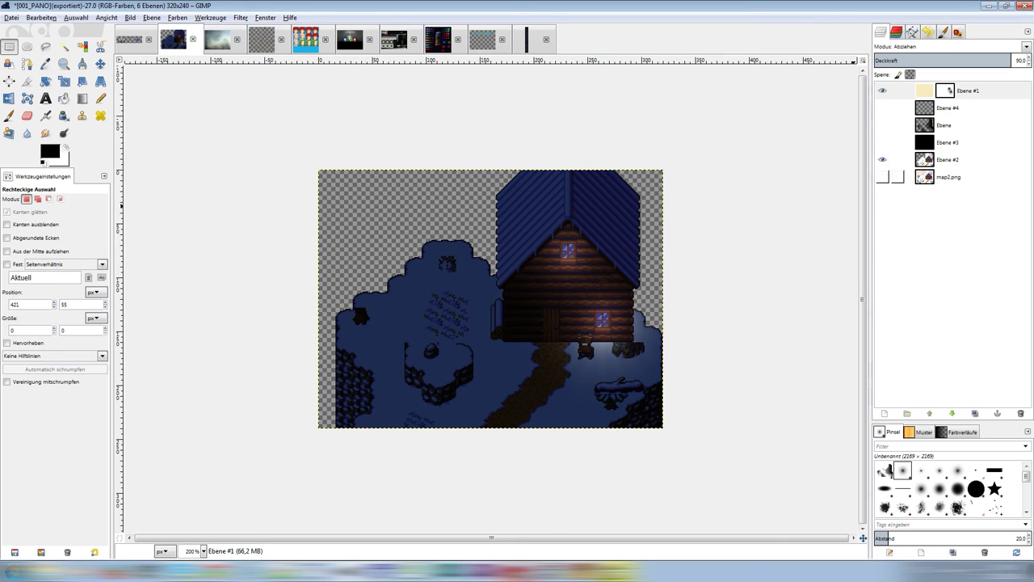
# Hide Ebene #2, show the snowy map2.png layer, and select Ebene #4.
pyautogui.click(882, 160)
pyautogui.click(882, 176)
pyautogui.click(957, 176)
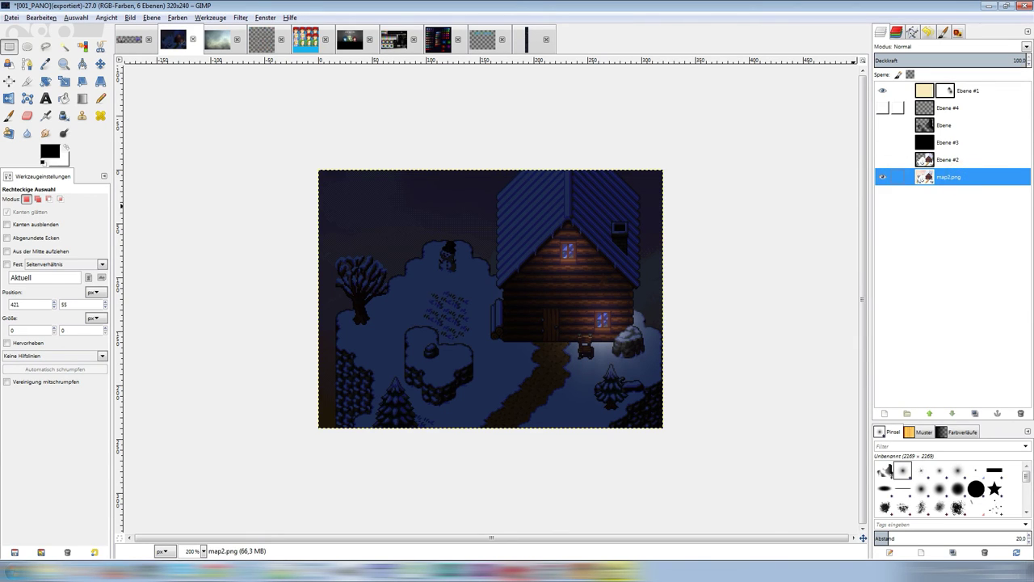
pyautogui.click(923, 90)
pyautogui.click(949, 125)
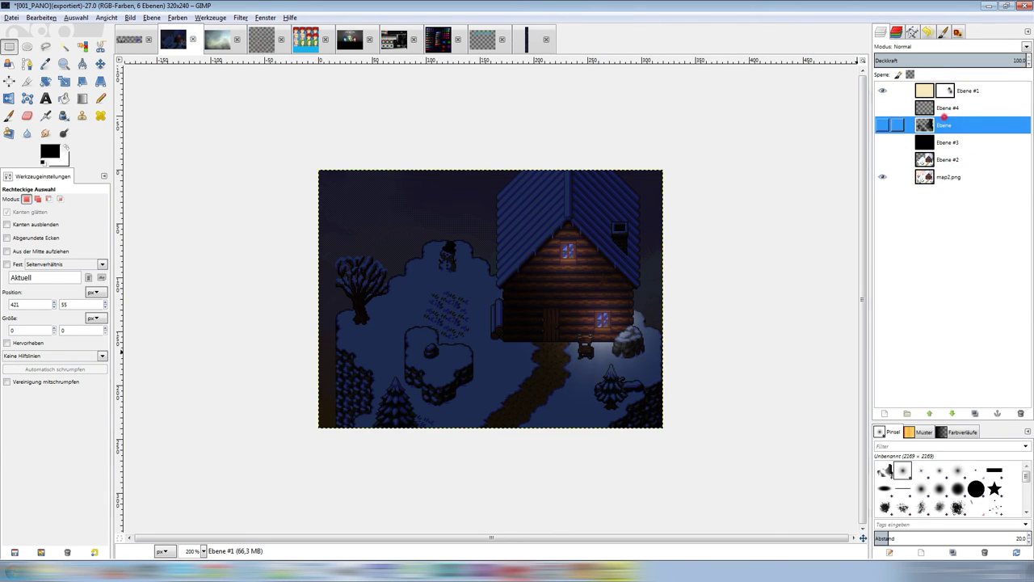
pyautogui.click(949, 108)
# Add transparent layer Ebene #5 and set up a white paintbrush of about 147 px.
pyautogui.click(885, 413)
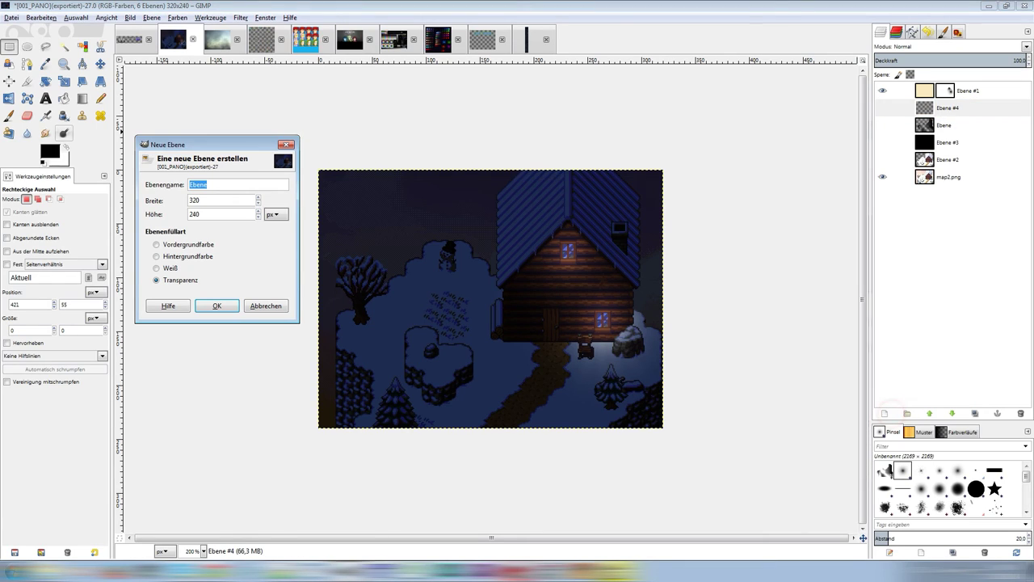
pyautogui.click(216, 305)
pyautogui.click(981, 107)
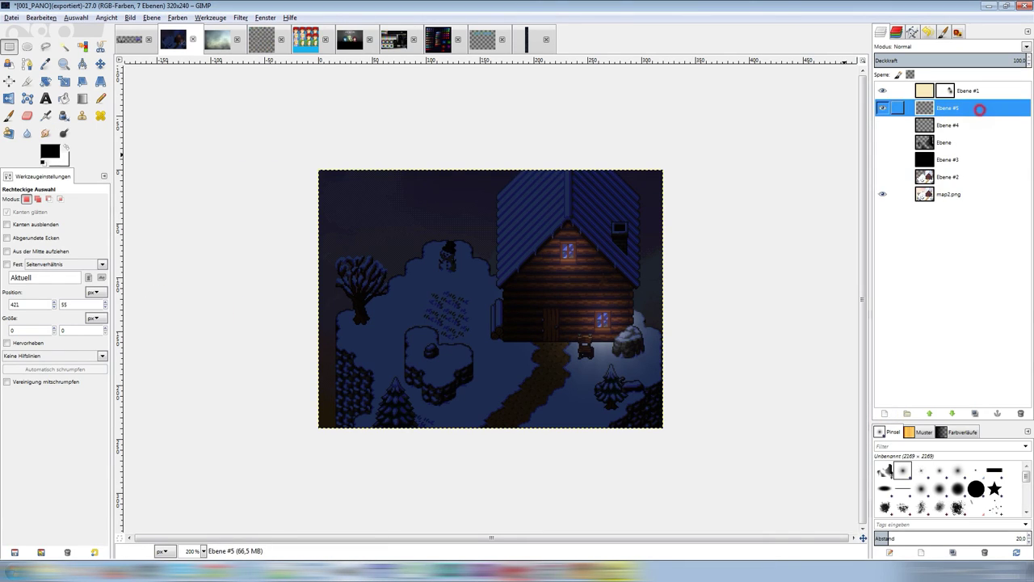
pyautogui.click(9, 115)
pyautogui.click(65, 146)
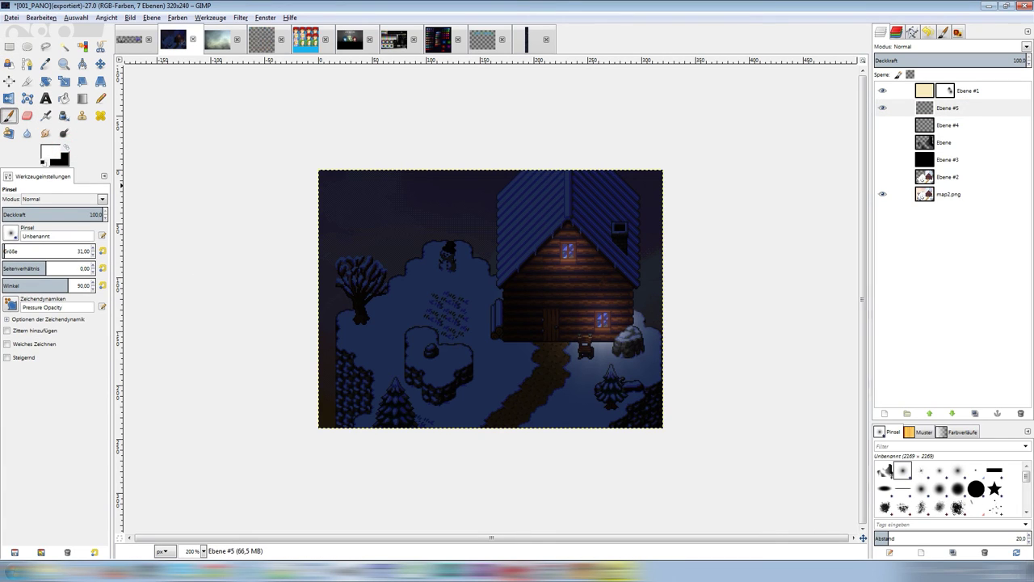
pyautogui.moveTo(7, 252); pyautogui.dragTo(16, 251)
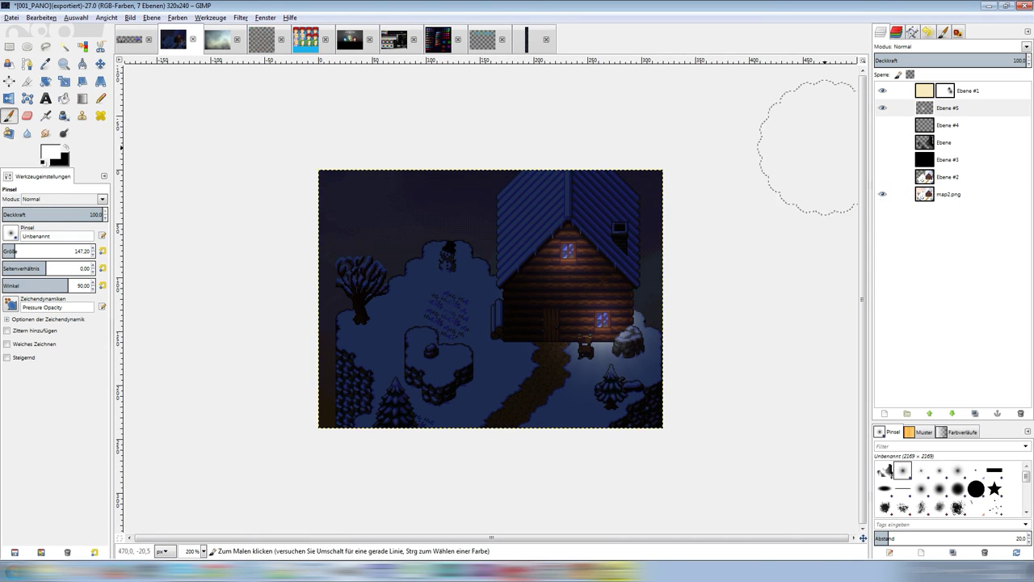
pyautogui.click(966, 110)
# Copy the whole image, paste it into Ebene #1, invert it, and anchor the glow.
pyautogui.press('r')
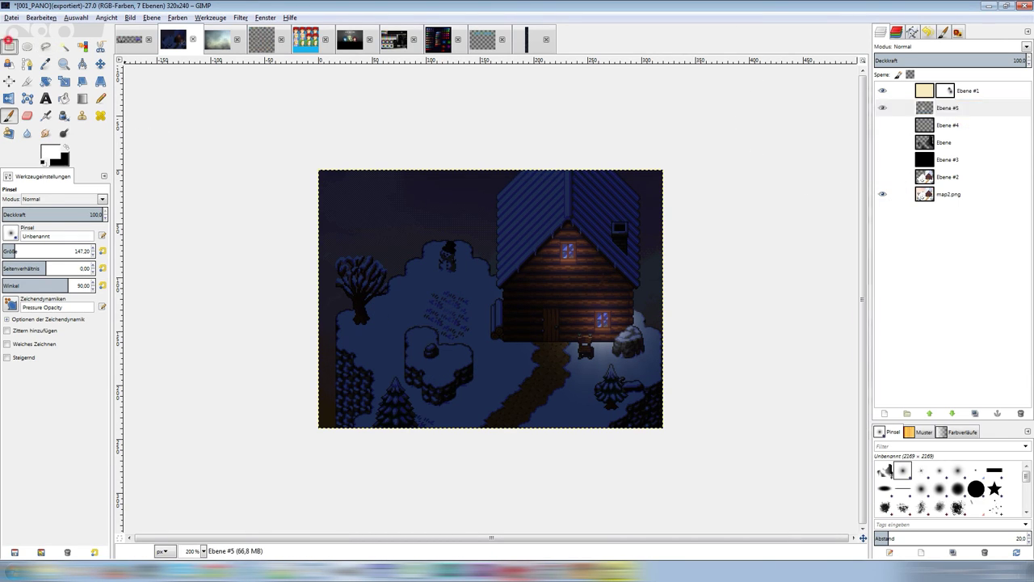
pyautogui.hotkey('ctrl', 'a')
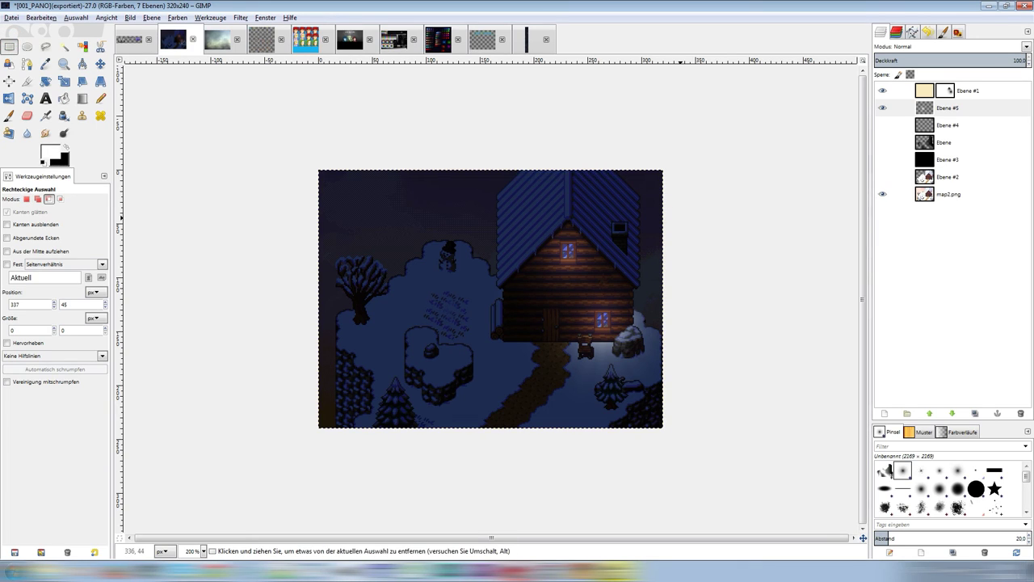
pyautogui.hotkey('ctrl', 'c')
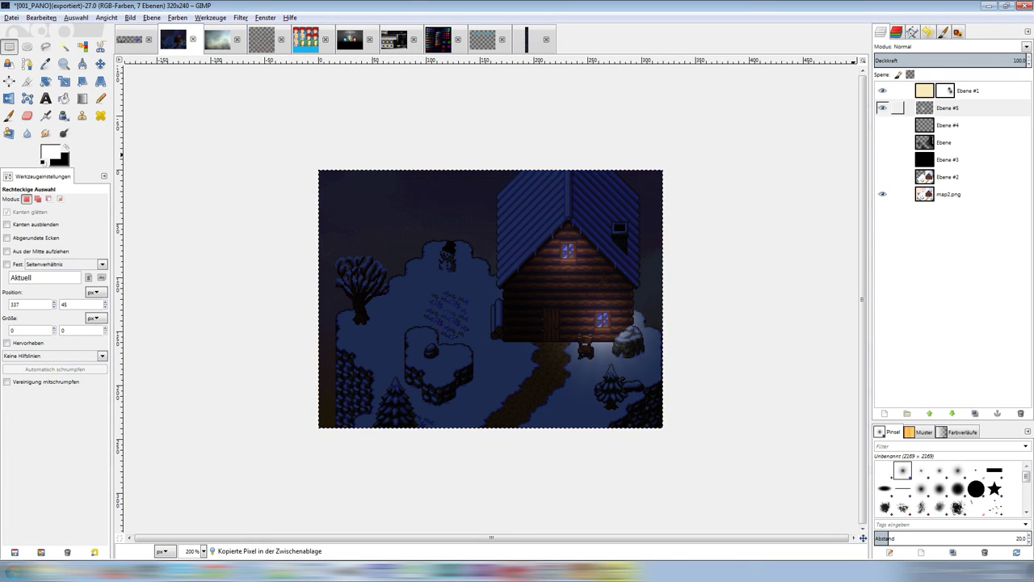
pyautogui.click(970, 91)
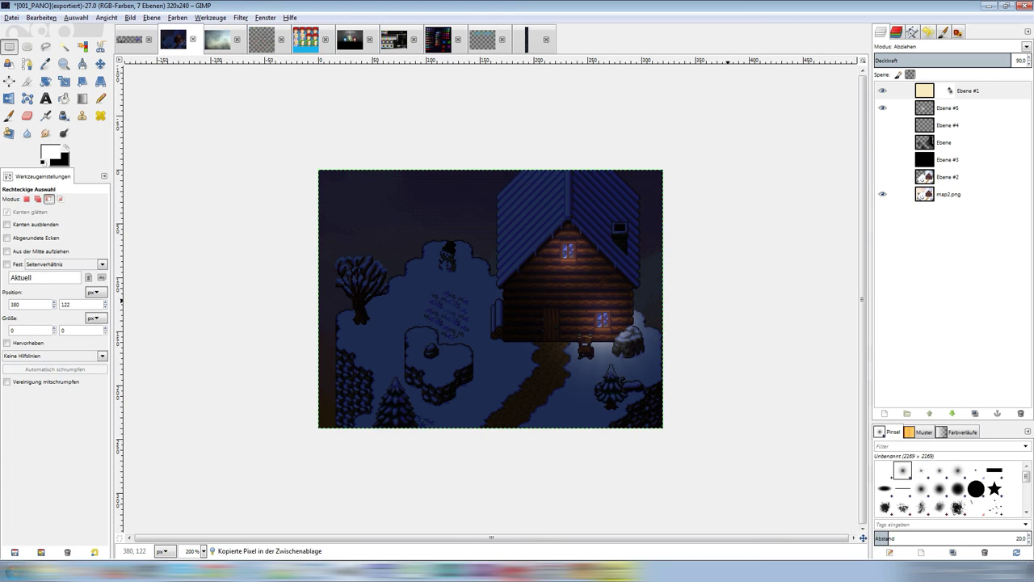
pyautogui.hotkey('ctrl', 'v')
pyautogui.click(177, 17)
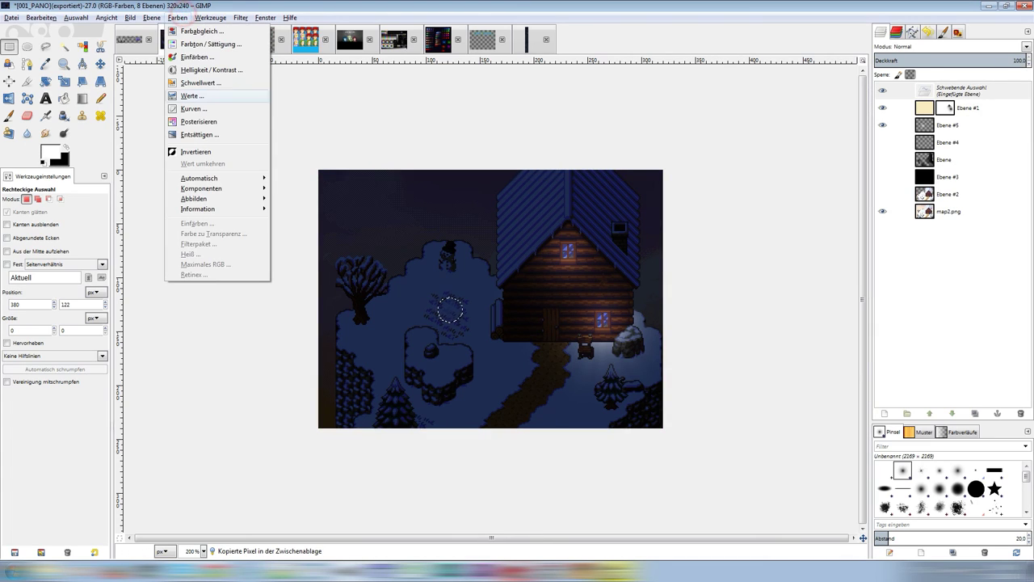
pyautogui.click(196, 152)
pyautogui.hotkey('ctrl', 'h')
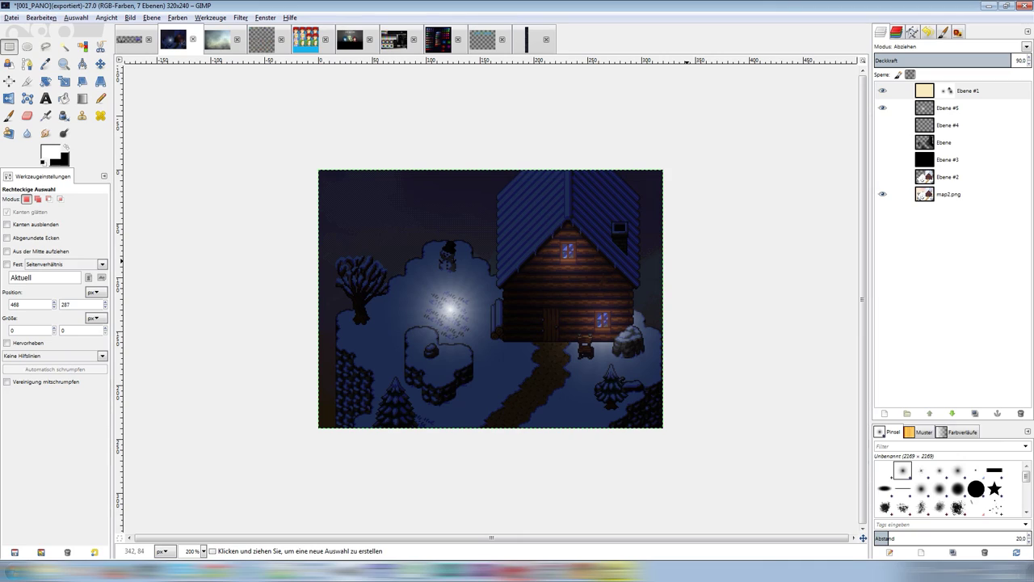
pyautogui.click(703, 273)
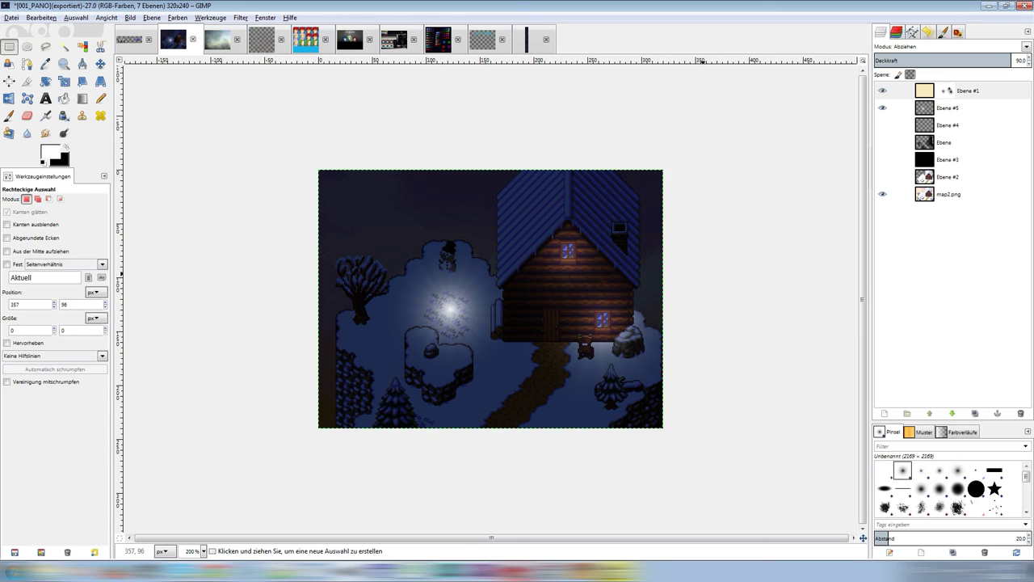